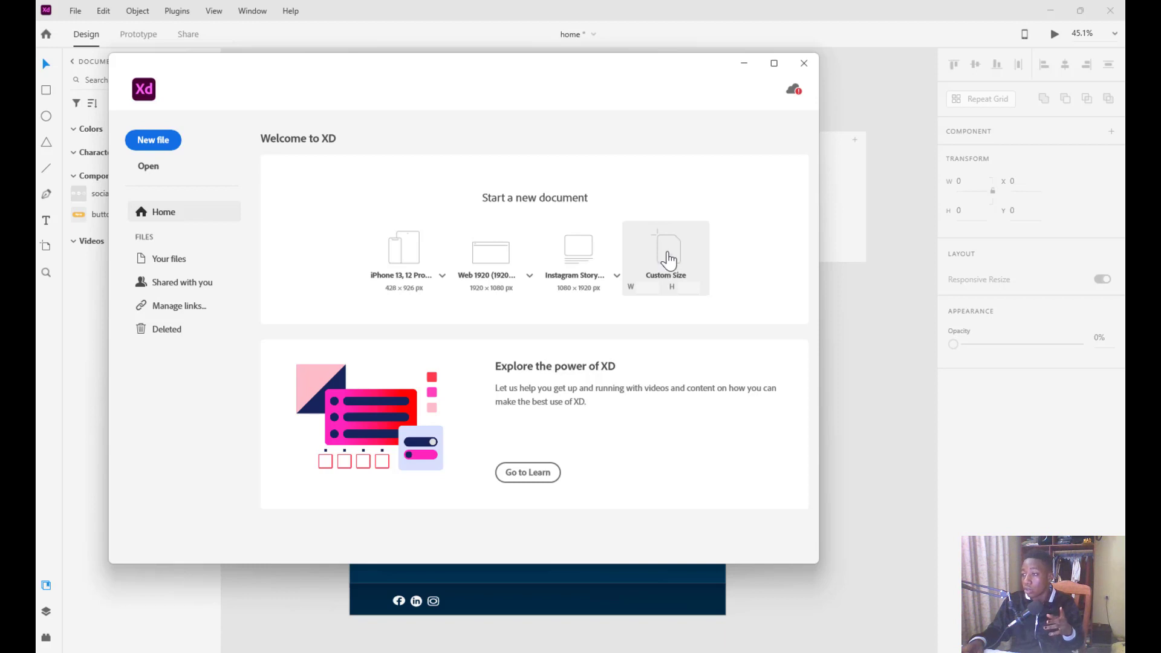
Create a Custom Size blank document, Untitled-1, and maximize its window to fill the screen
click(669, 260)
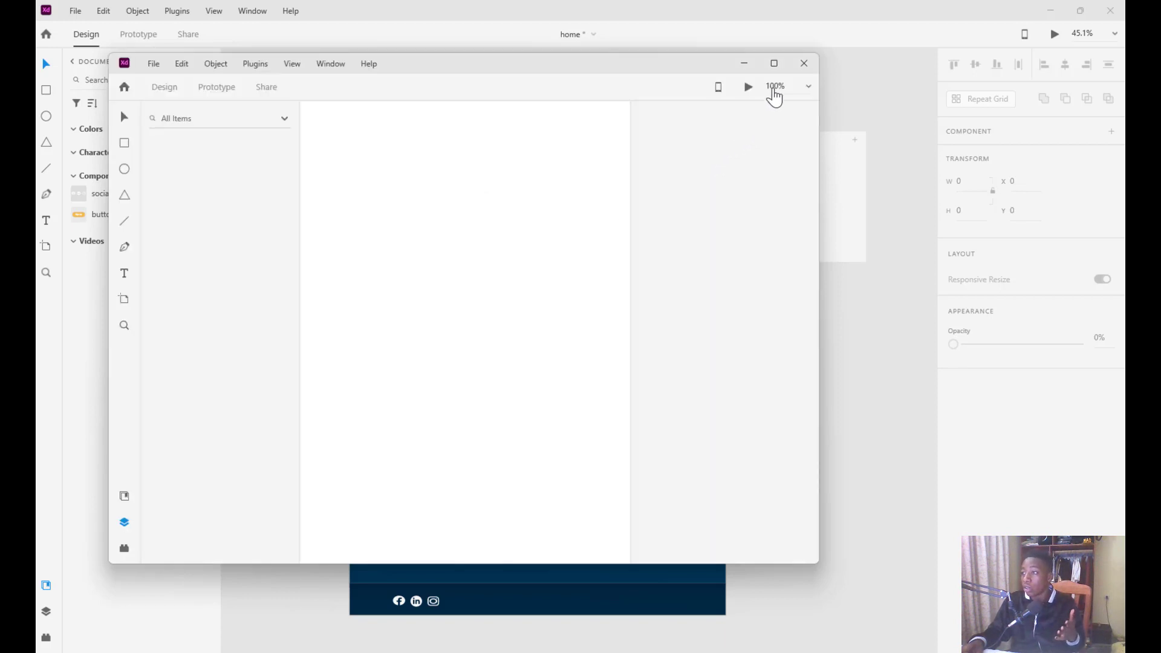
click(773, 64)
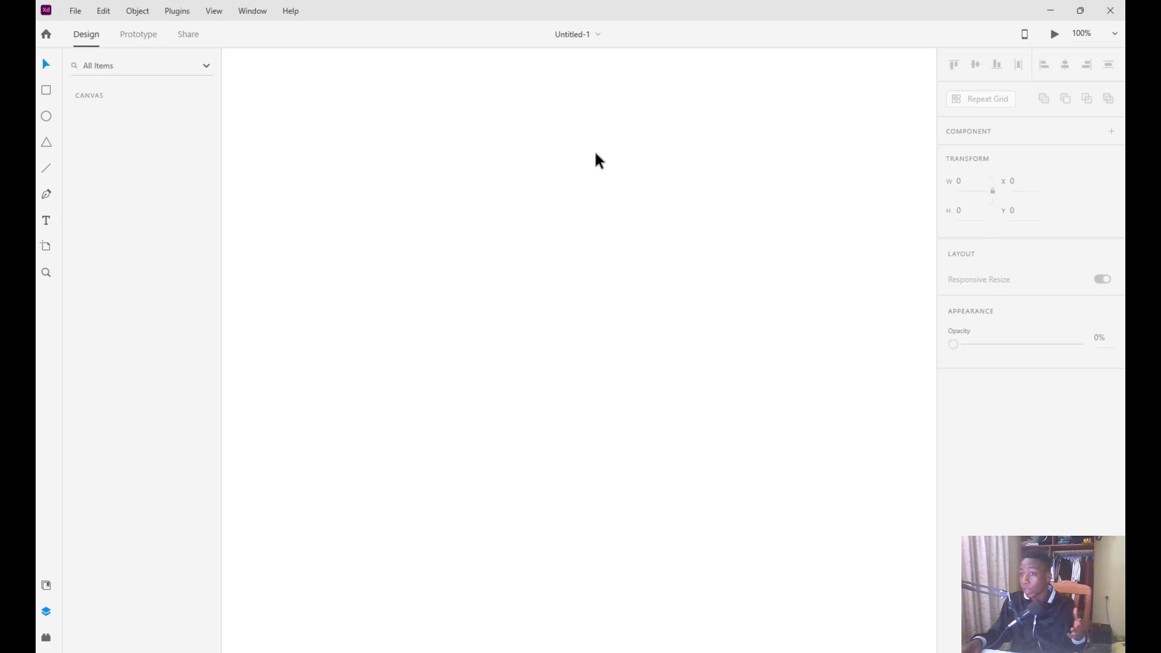
click(46, 91)
drag(250, 110, 463, 283)
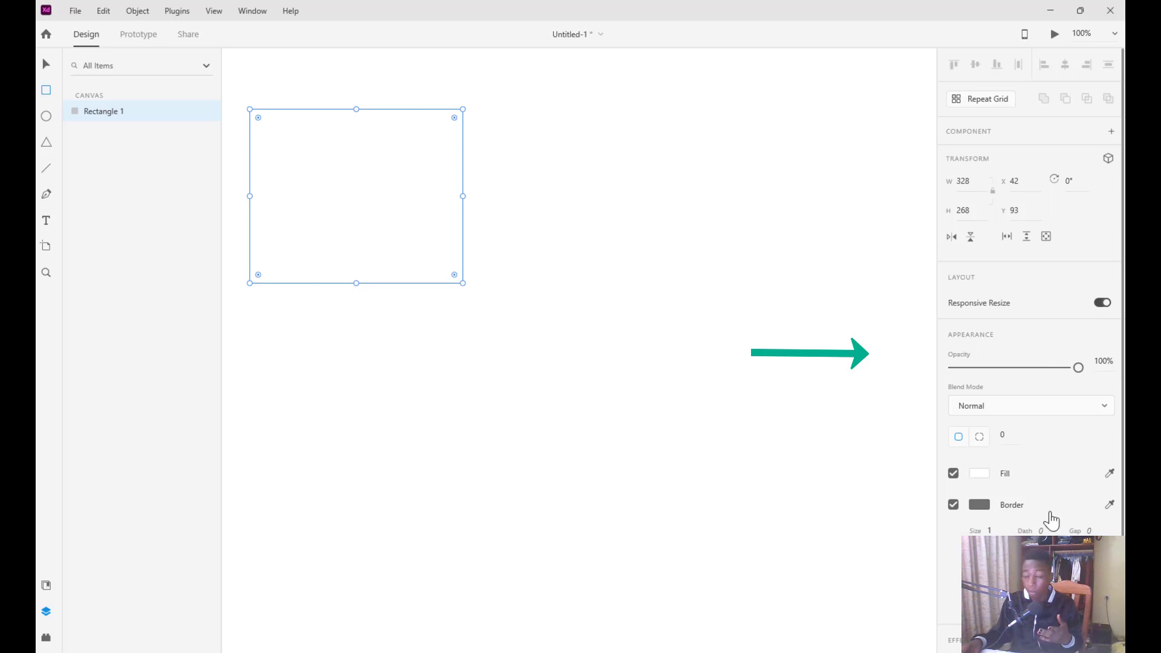
scroll(1037, 387, down, 4)
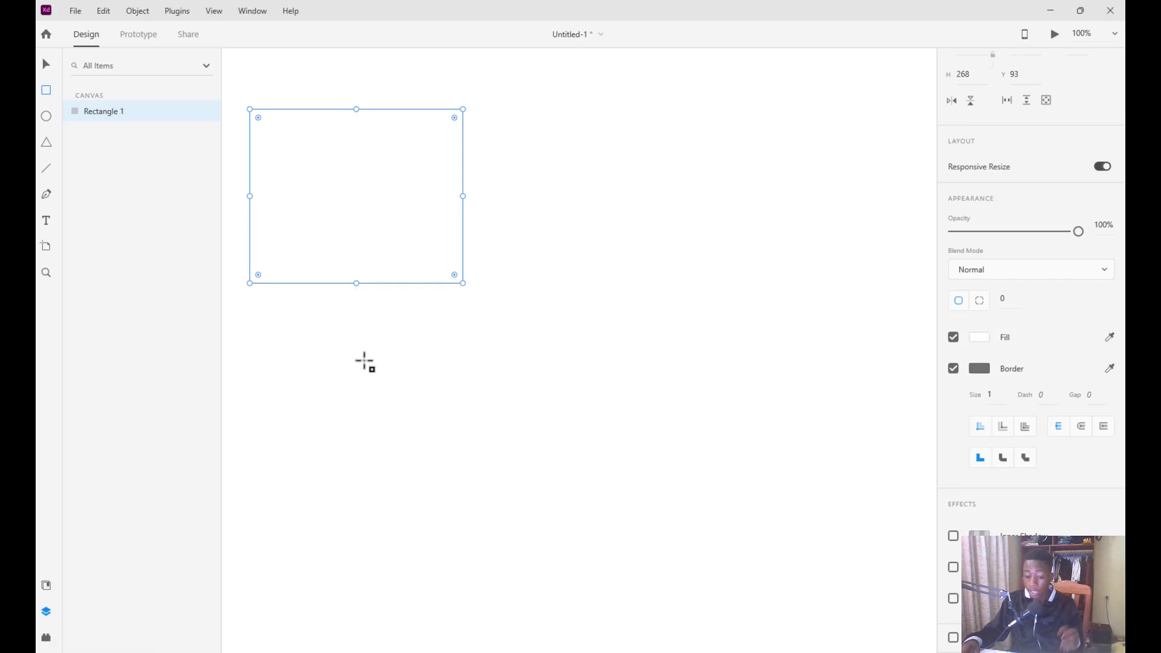
key(ctrl+z)
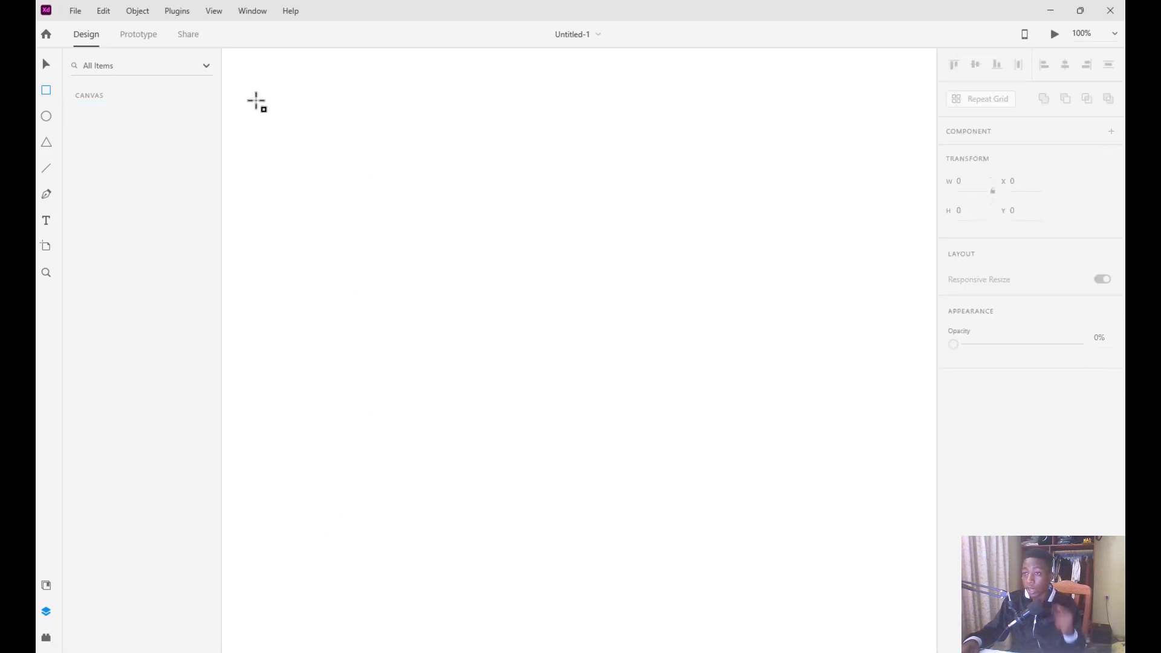
Use Create an Artboard from the Prototype workspace to show the device-size artboard presets
click(143, 38)
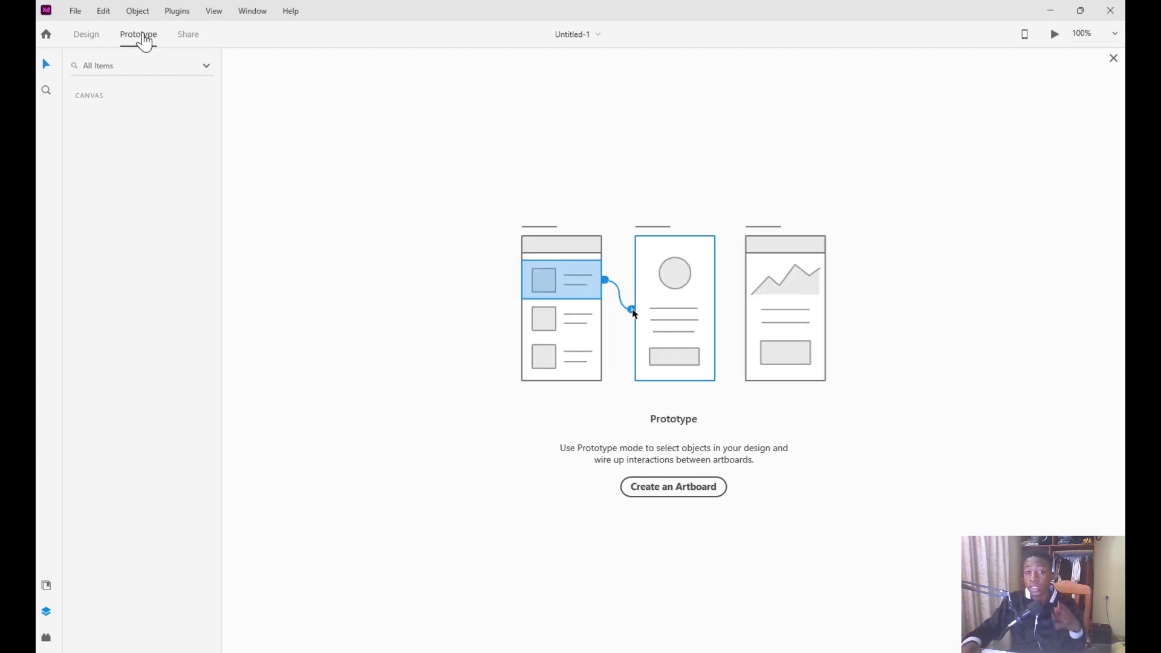
click(669, 491)
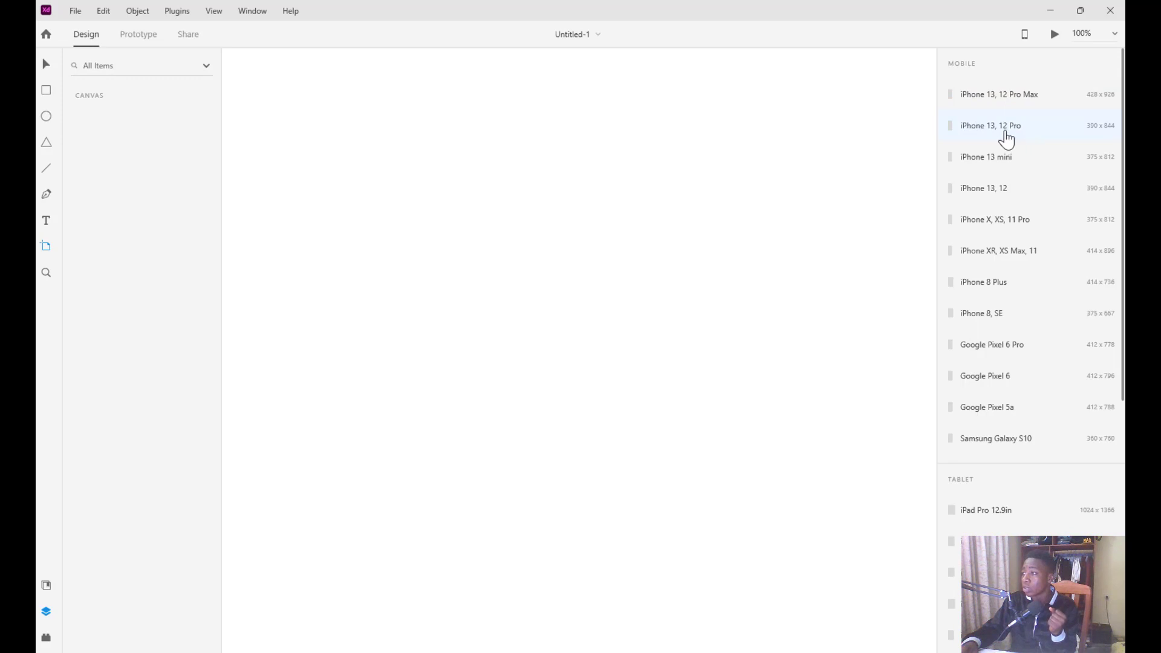
Add a Web 1280 artboard (1280 x 800) from the Web/Desktop presets
scroll(1004, 145, down, 7)
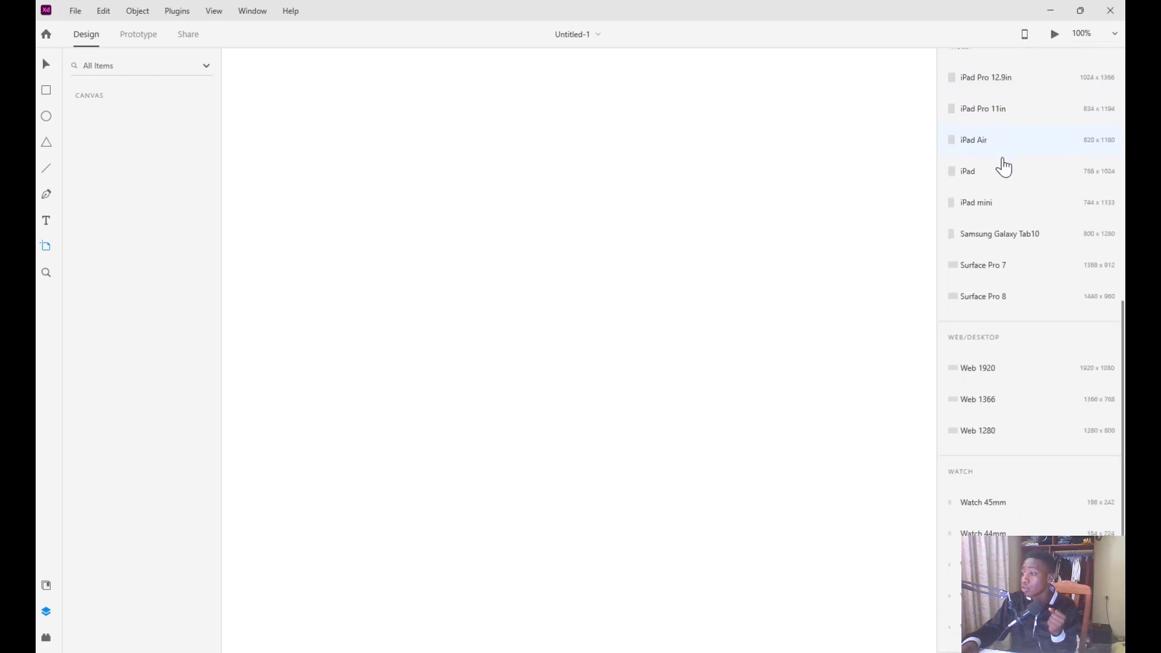
click(980, 431)
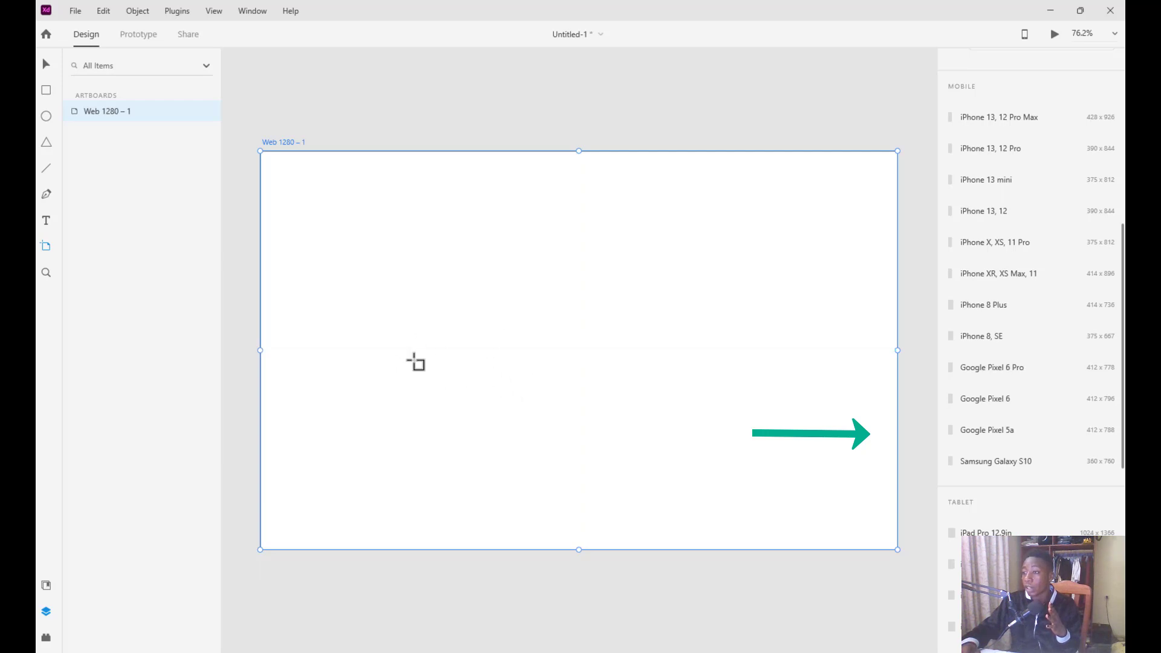
Rename the web artboard to 'Home'
double_click(284, 144)
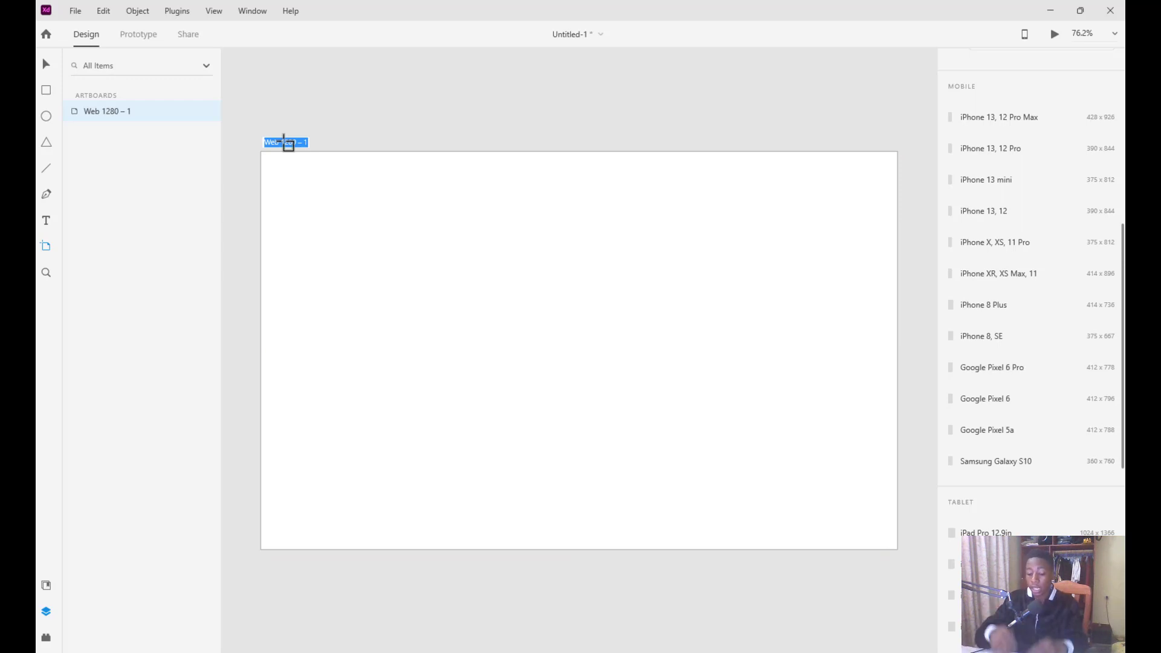
text(Hom)
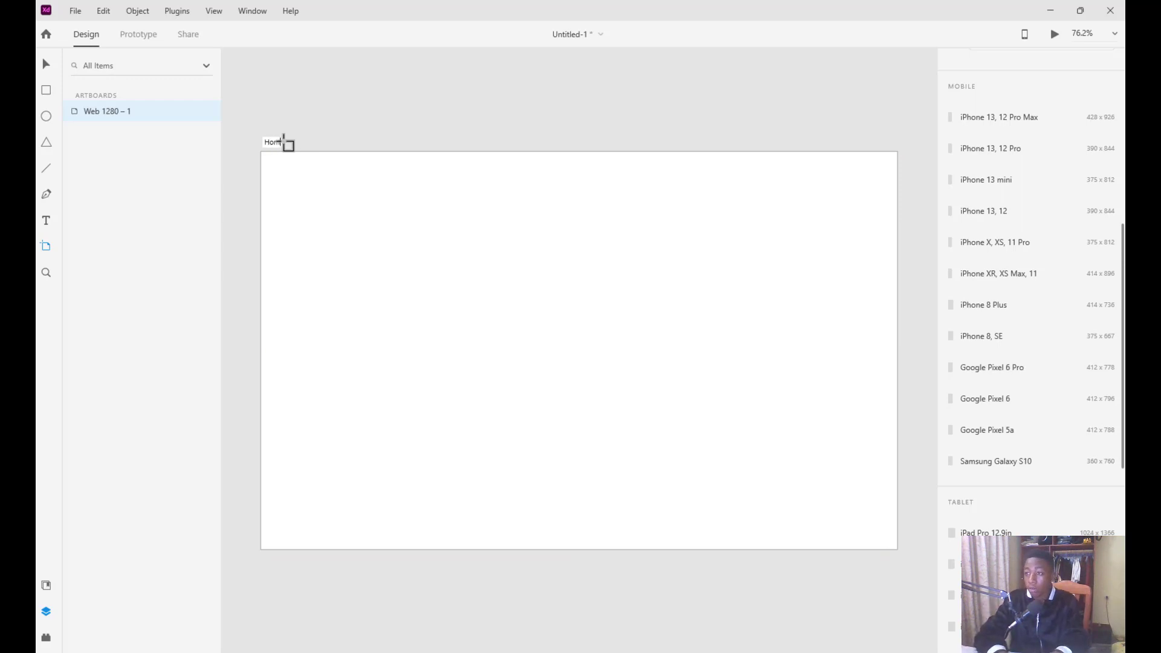
text(e)
key(Return)
Undo an accidentally drawn tiny artboard and return to the Select tool
scroll(573, 215, up, 1)
scroll(572, 215, down, 3)
scroll(571, 214, up, 2)
scroll(571, 215, down, 1)
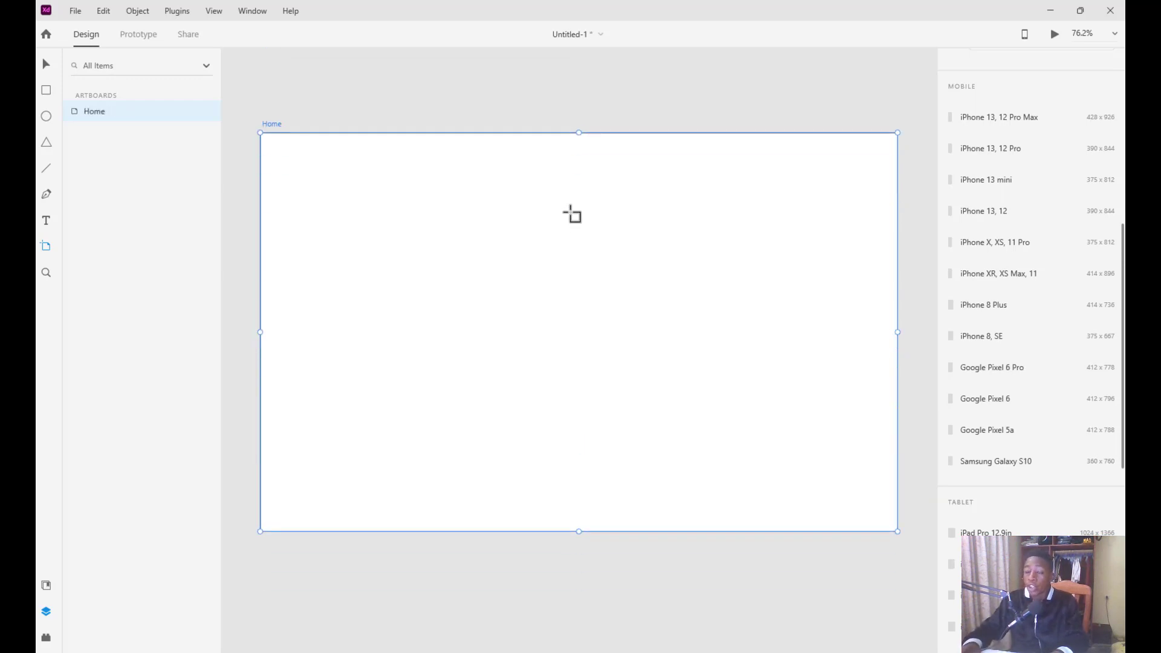
scroll(572, 214, down, 2)
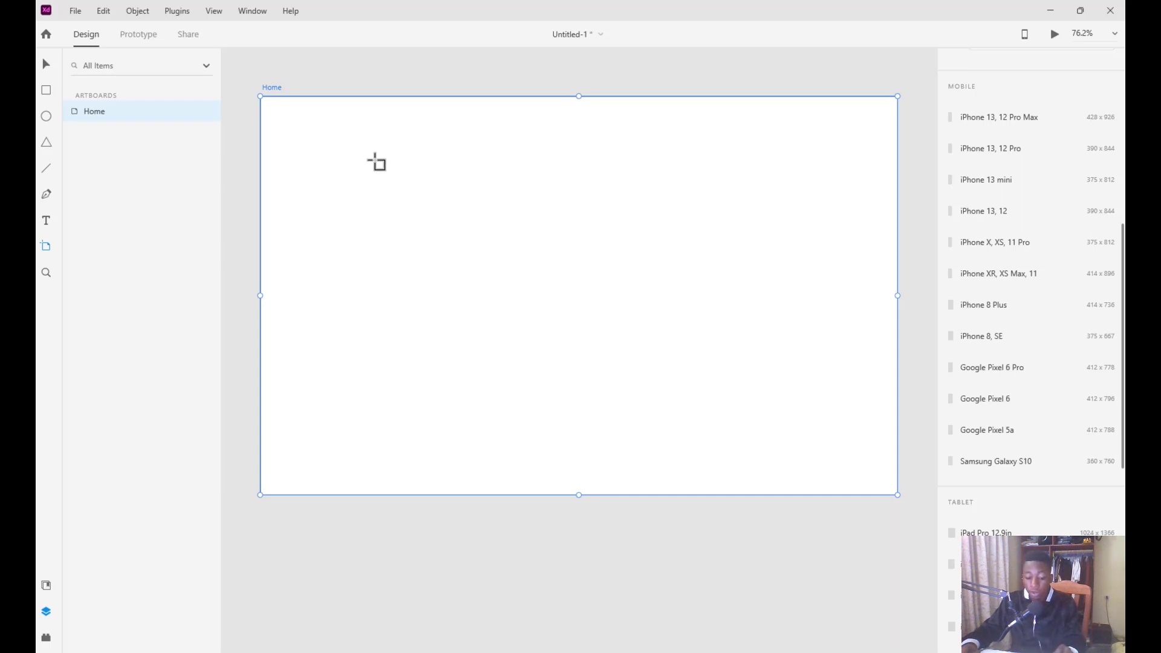
mouse_move(376, 161)
mouse_down()
mouse_move(426, 178)
mouse_move(378, 162)
mouse_up()
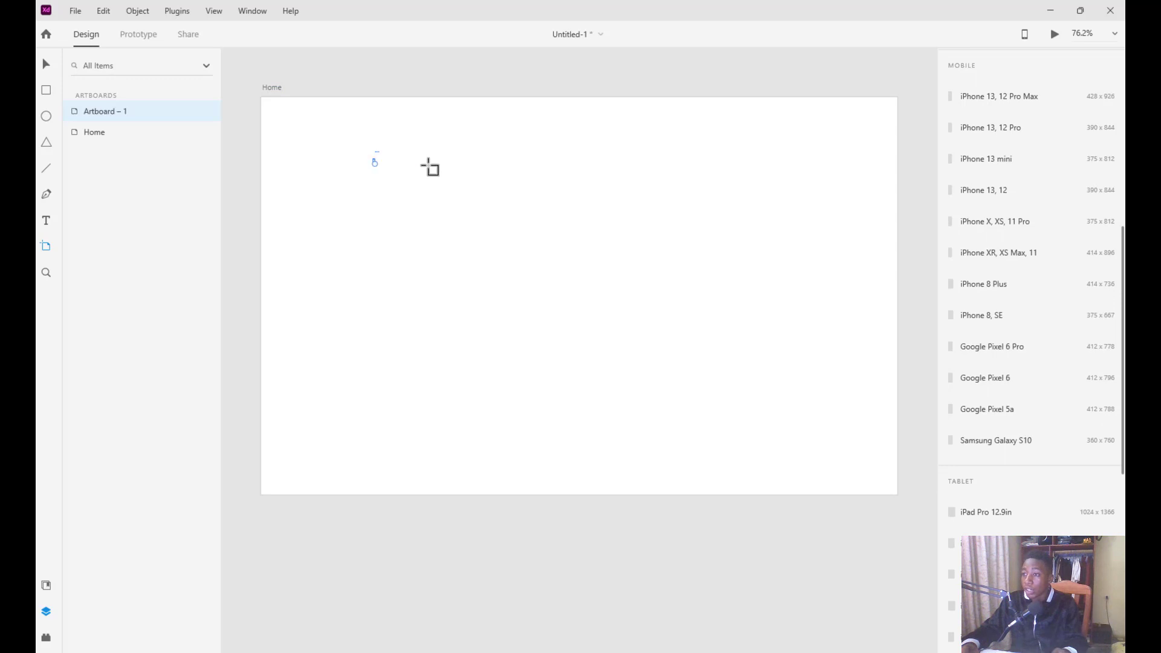
key(ctrl+z)
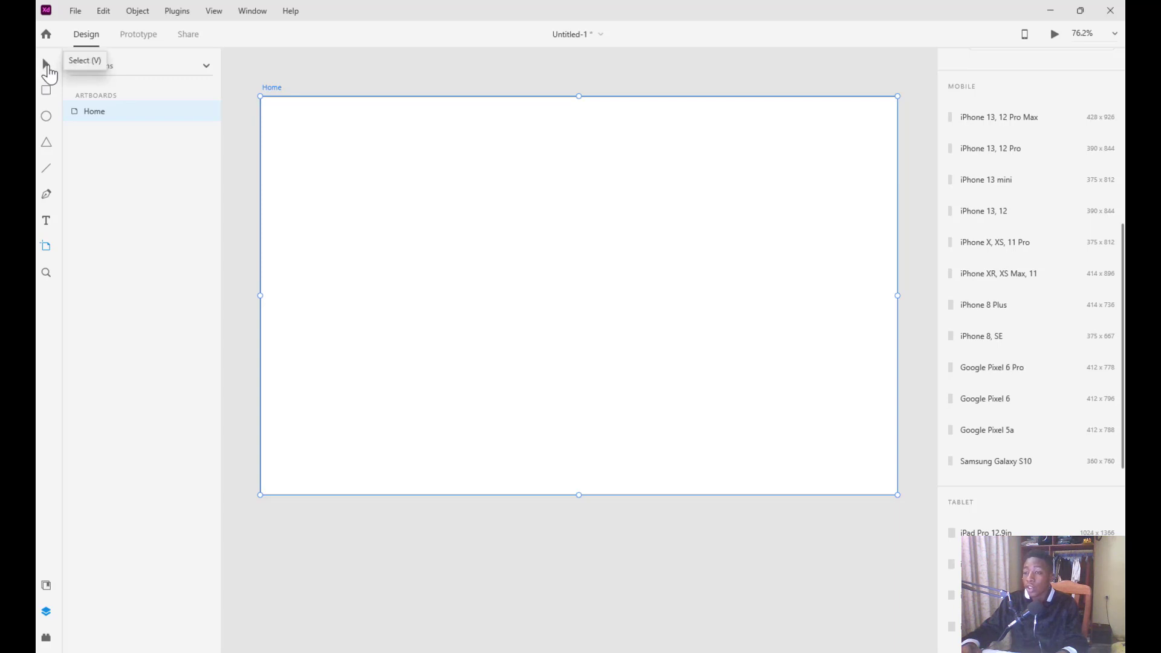
click(44, 66)
drag(341, 127, 296, 549)
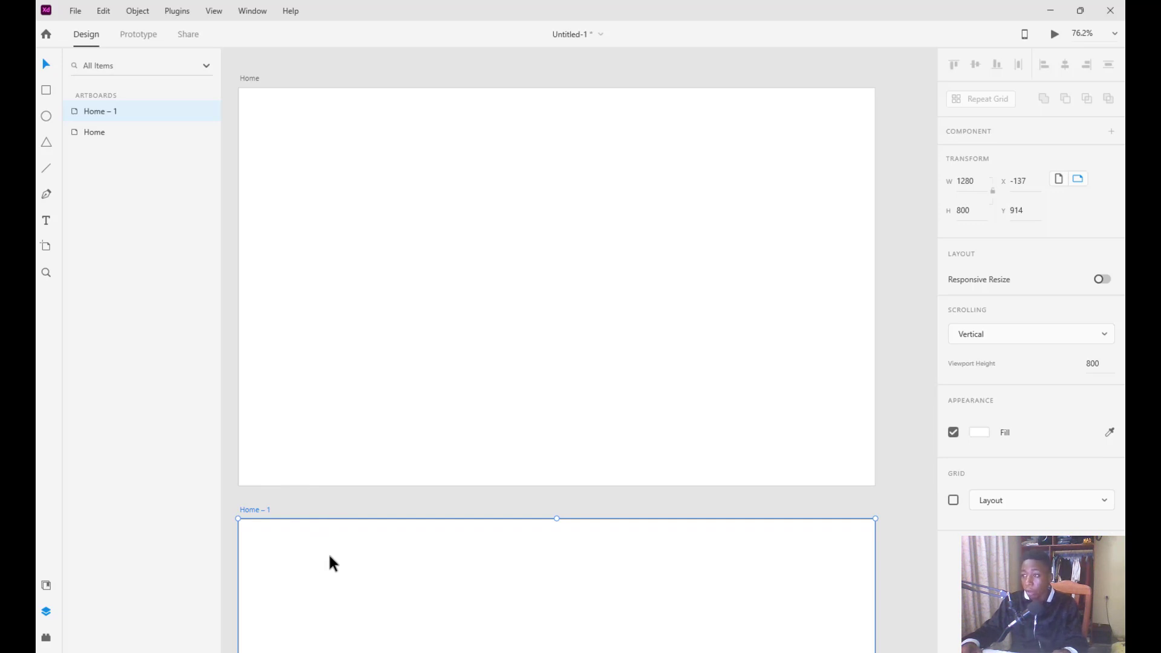
key(Delete)
scroll(482, 188, down, 1)
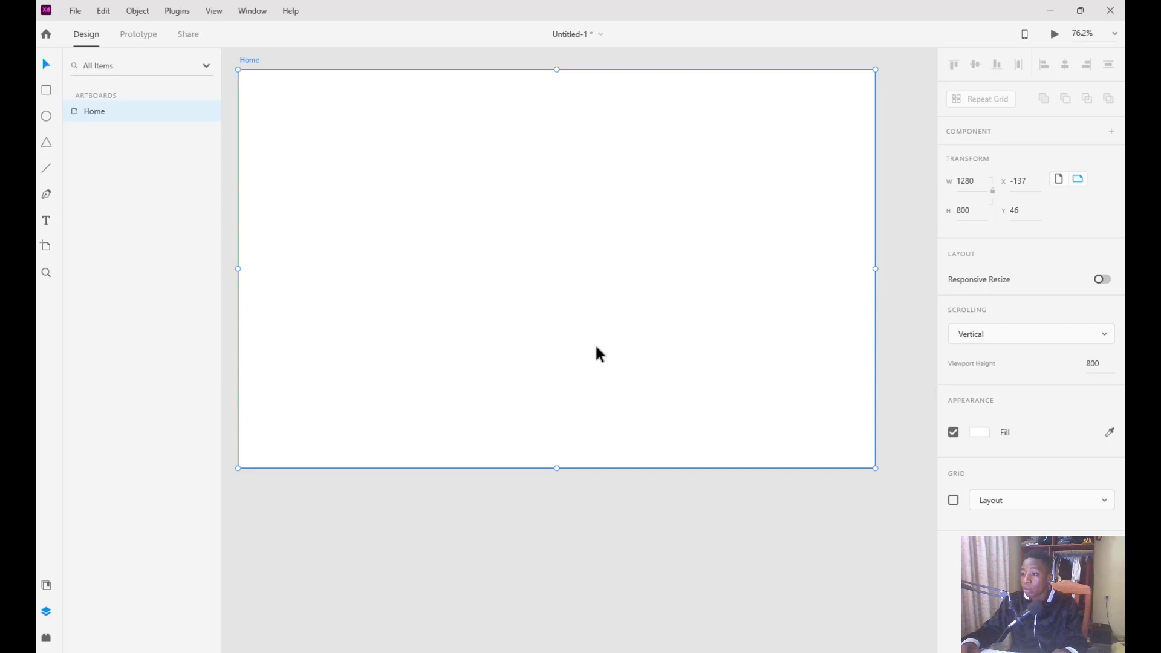
Lengthen Home to 1149 px with a 577 px viewport height, then view the Houzy reference design
drag(552, 466, 565, 641)
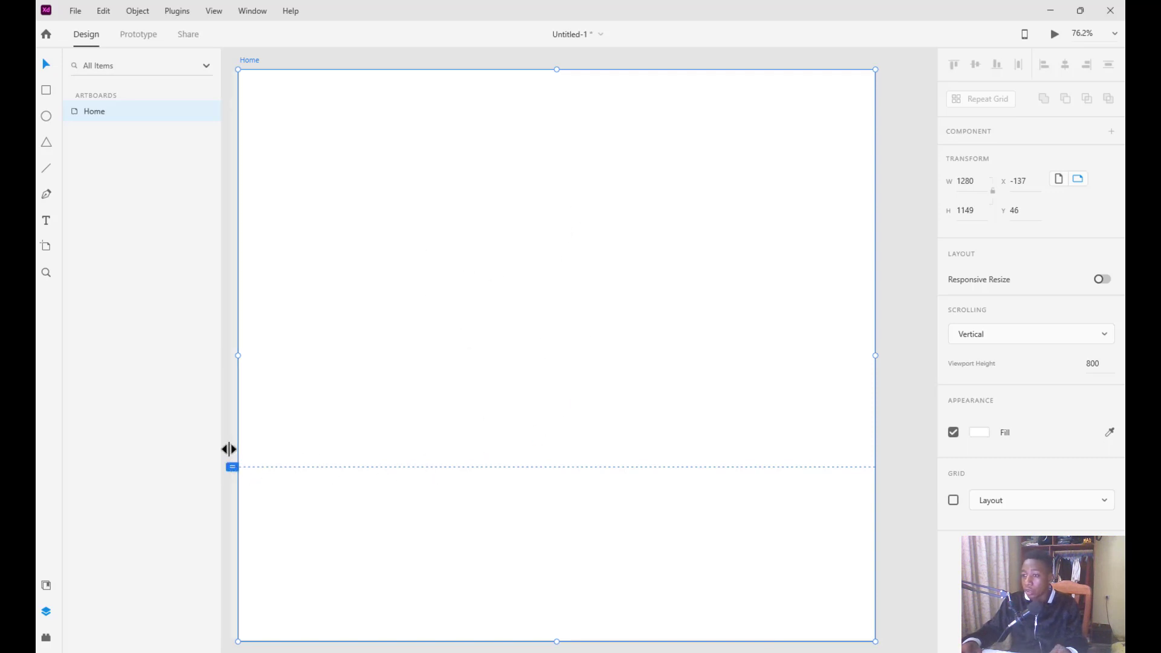
mouse_move(232, 466)
mouse_down()
mouse_move(241, 340)
mouse_move(241, 356)
mouse_up()
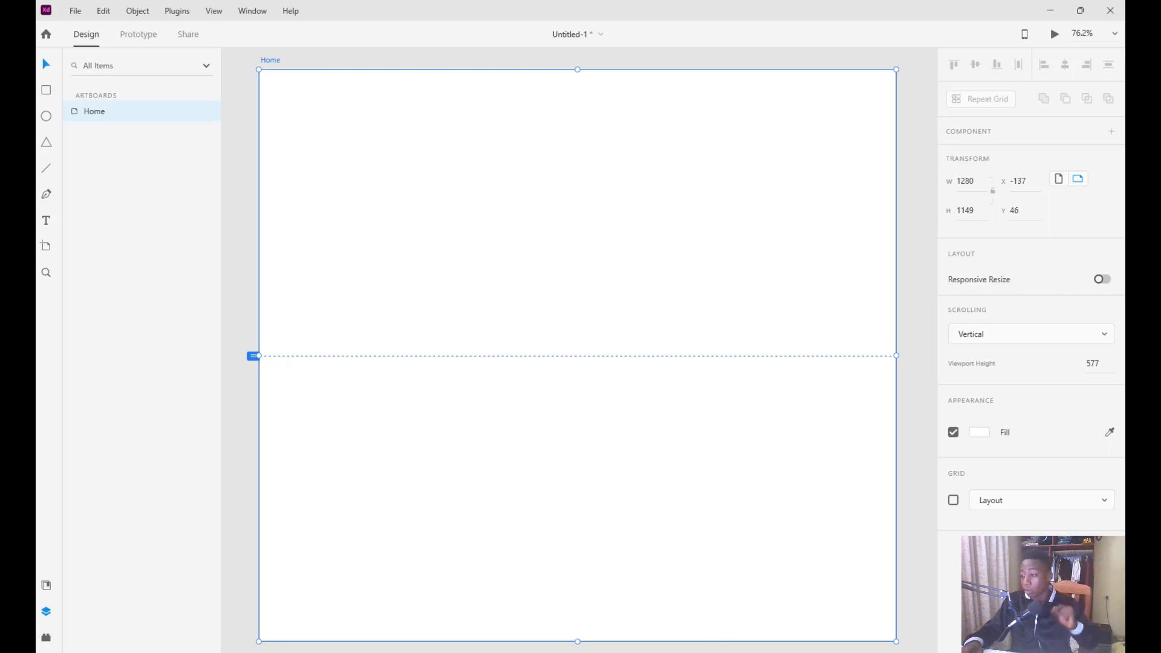
mouse_move(807, 652)
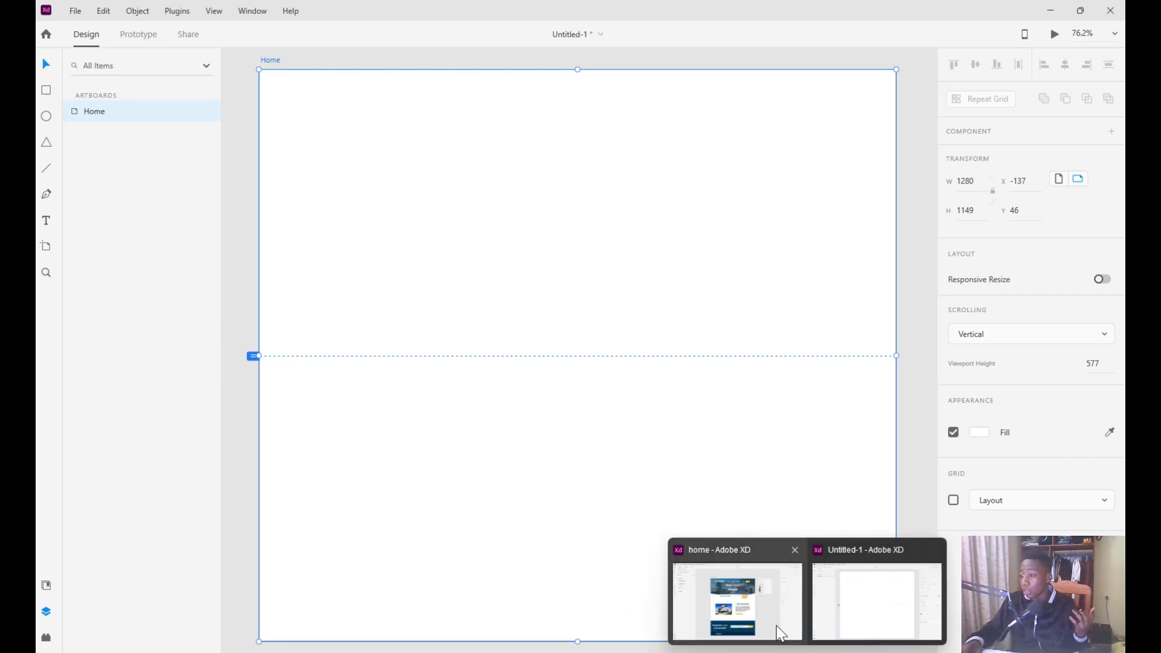
click(778, 627)
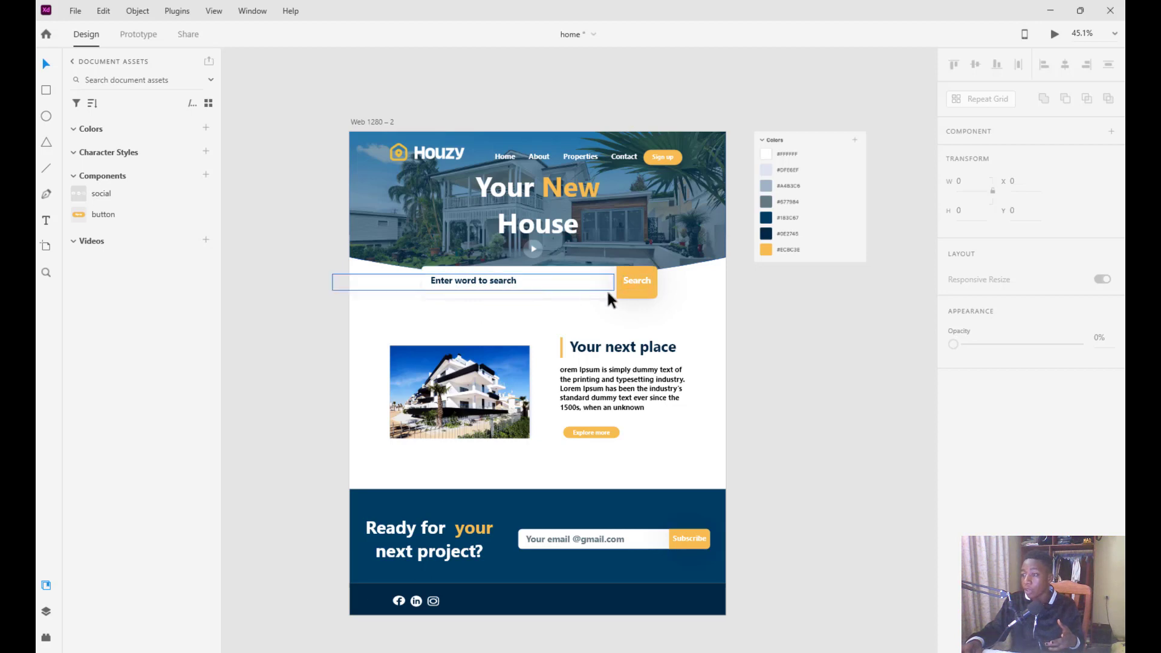
scroll(638, 326, down, 1)
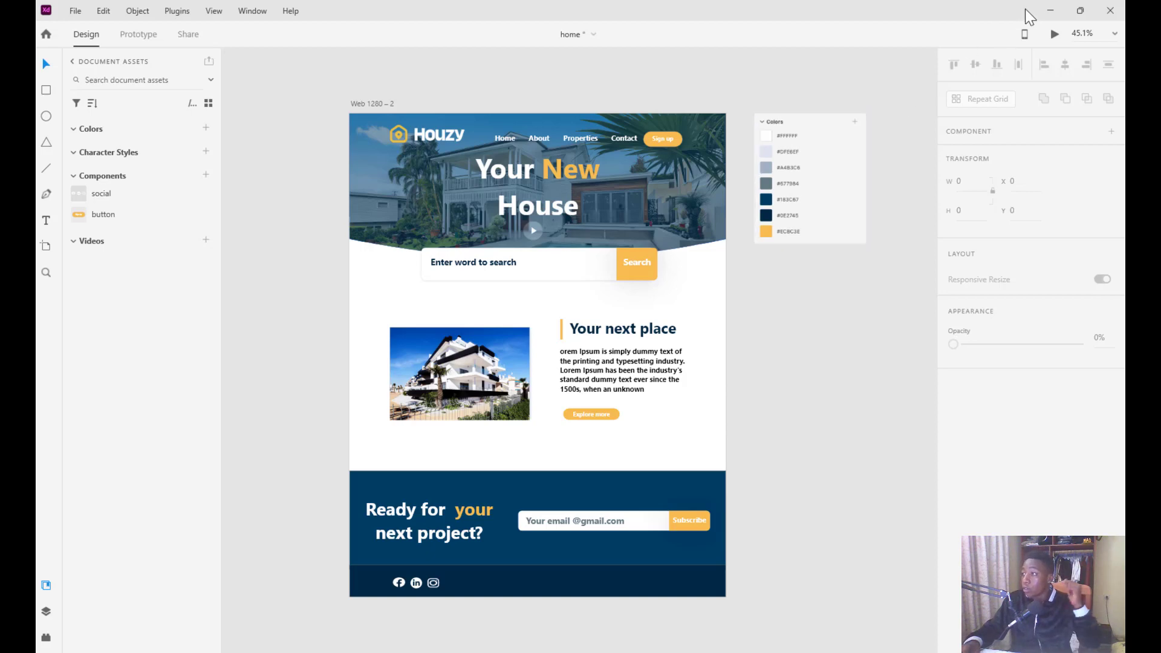
click(1050, 10)
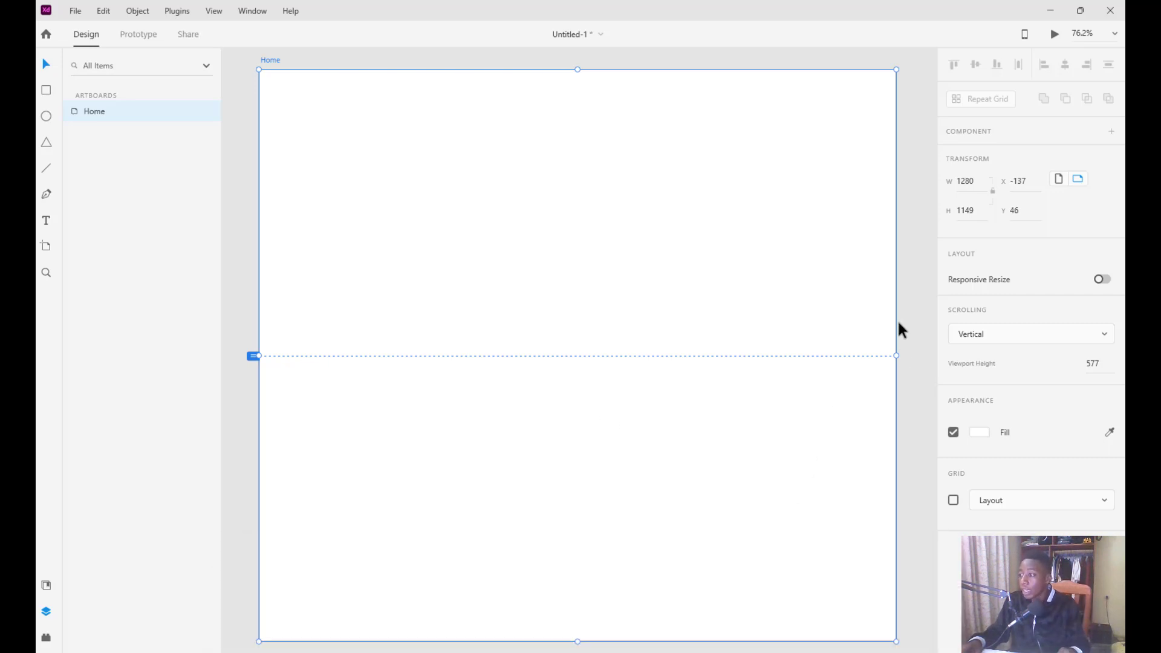
Lengthen the Home artboard to 1383 px tall with a 696 px viewport height
scroll(570, 325, down, 3)
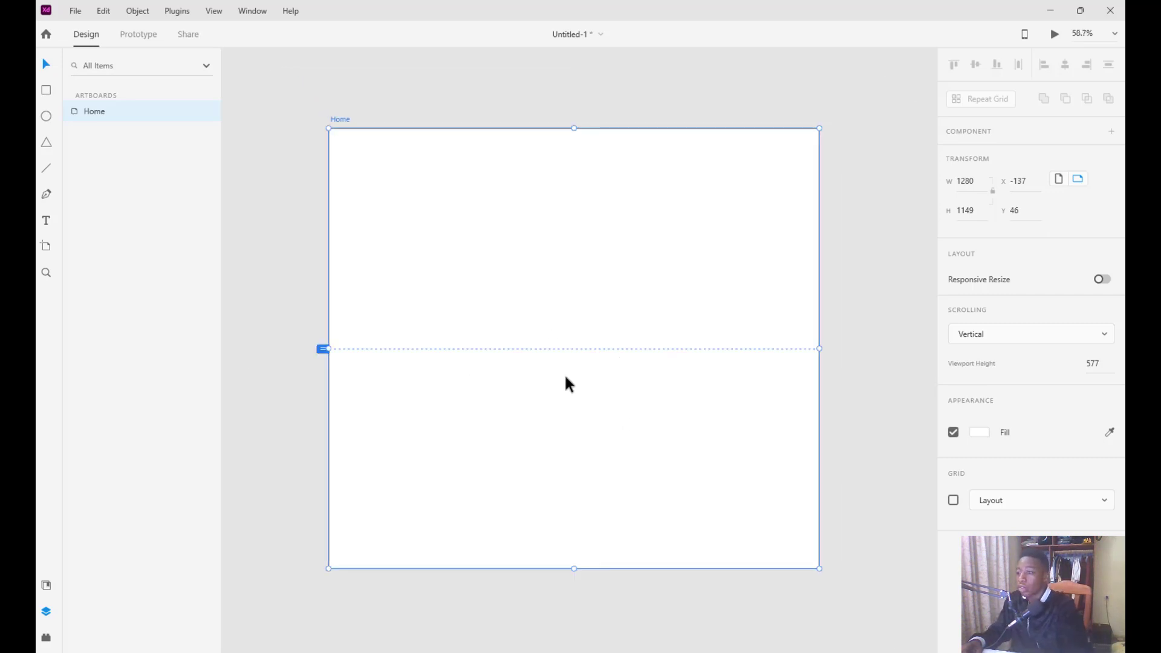
scroll(564, 376, right, 2)
scroll(564, 376, down, 1)
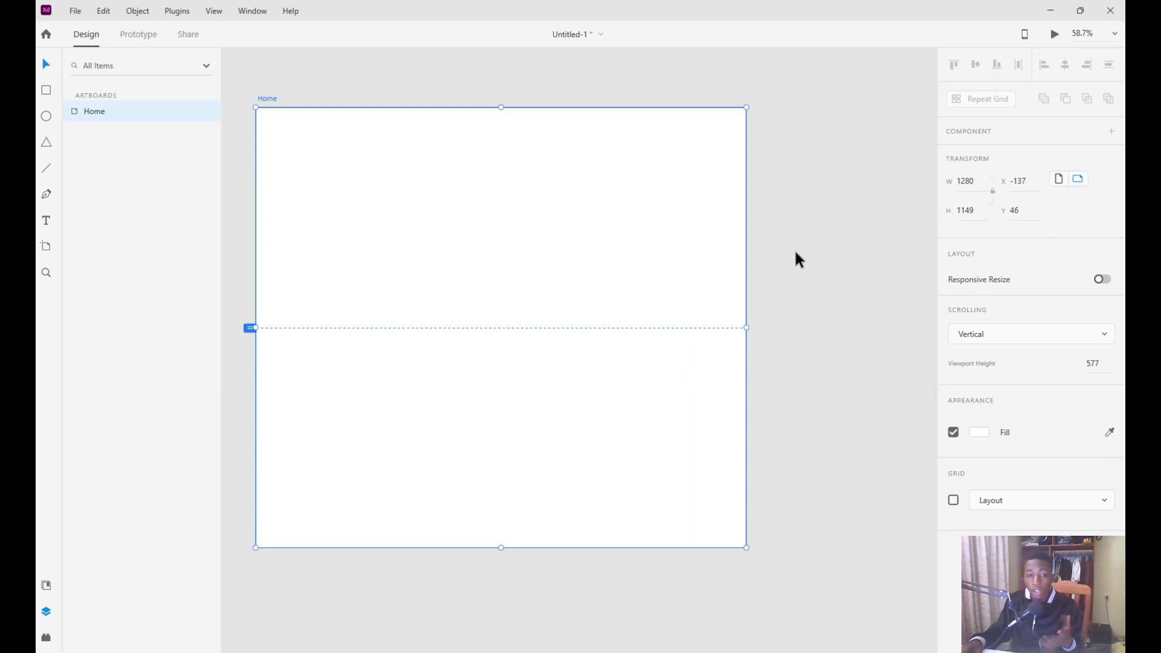
drag(502, 547, 503, 637)
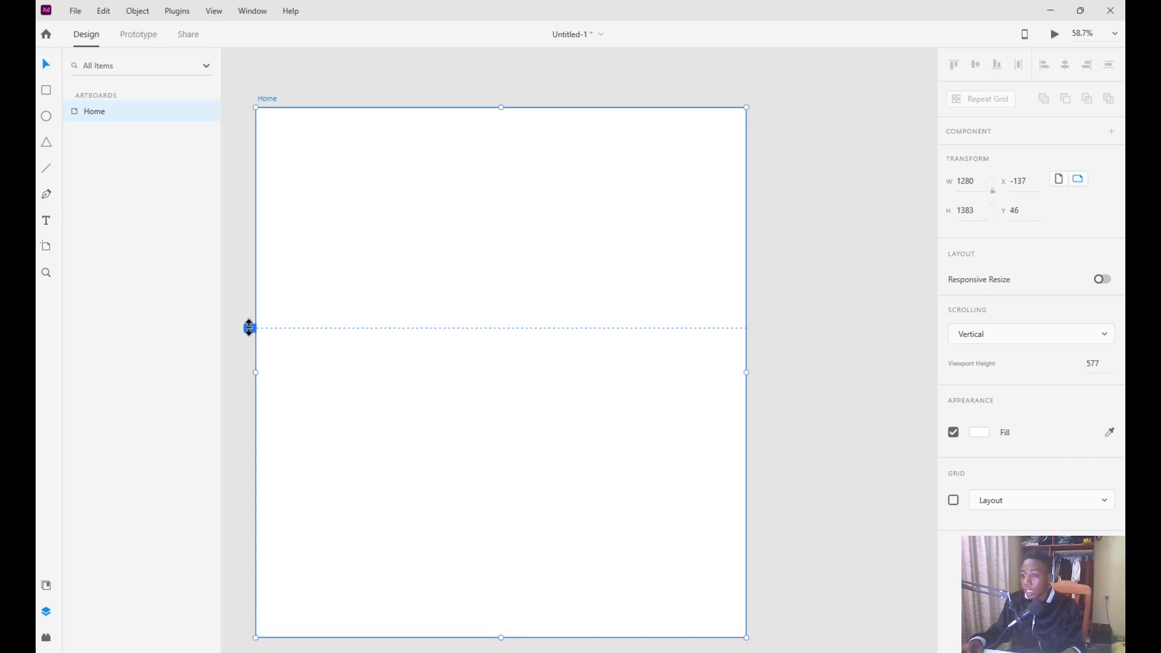
drag(251, 327, 249, 373)
Place the Colors screenshot beside Home, resized to 338 x 393 at X 1195, Y 46
click(500, 309)
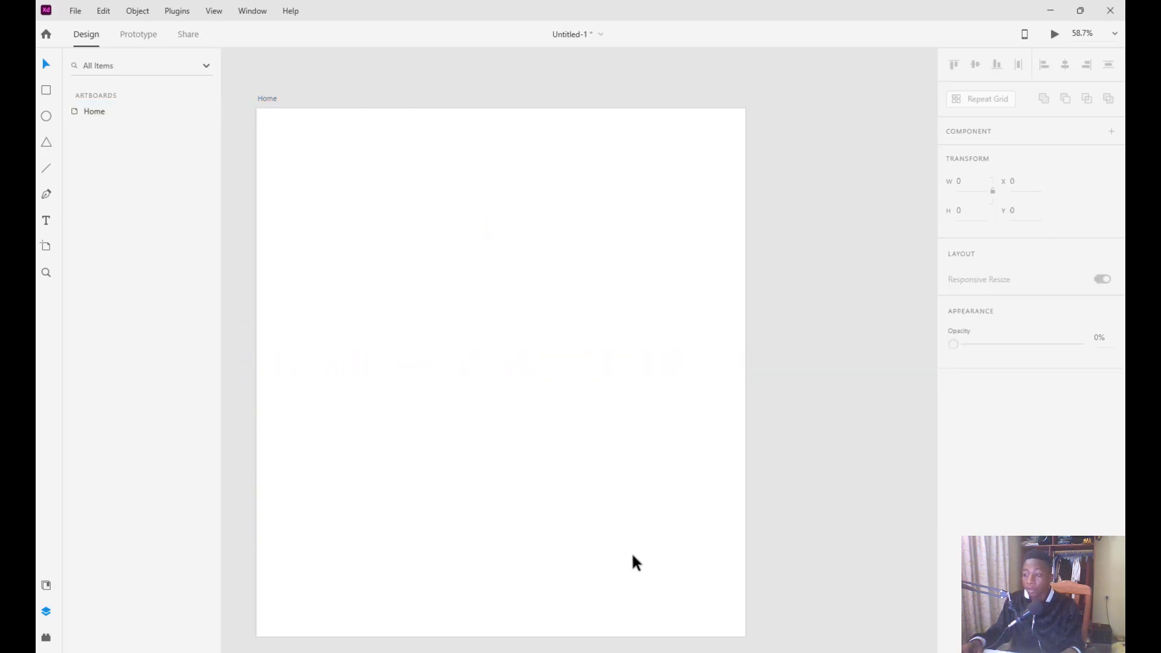
mouse_move(606, 652)
click(593, 623)
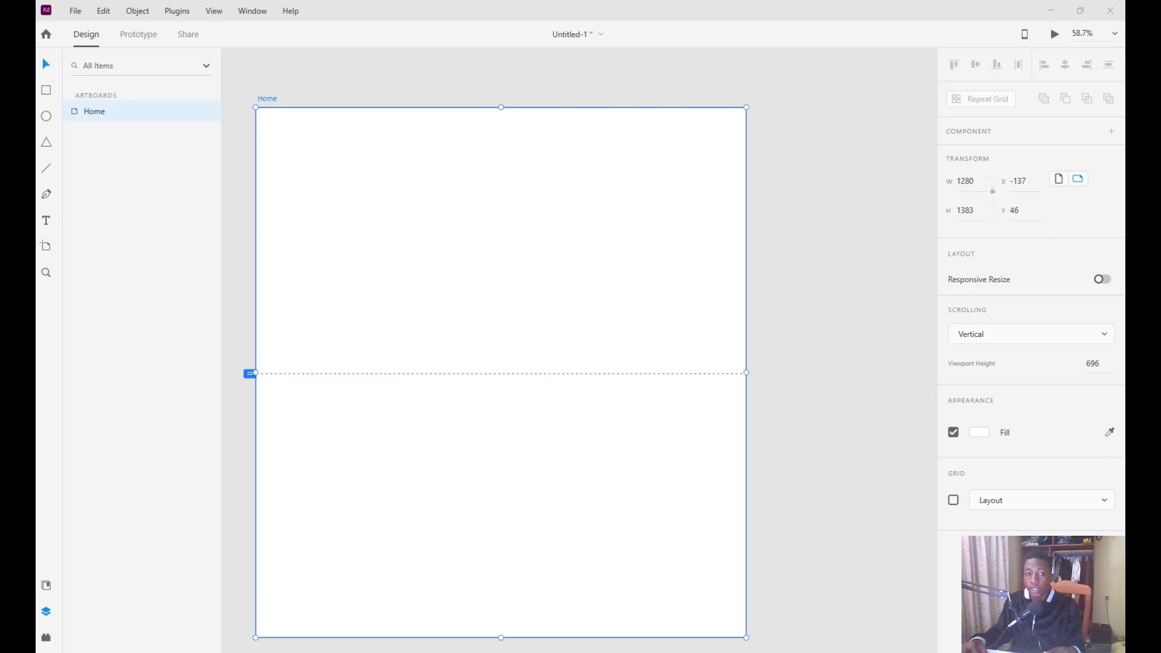
drag(63, 399, 768, 97)
drag(816, 196, 811, 168)
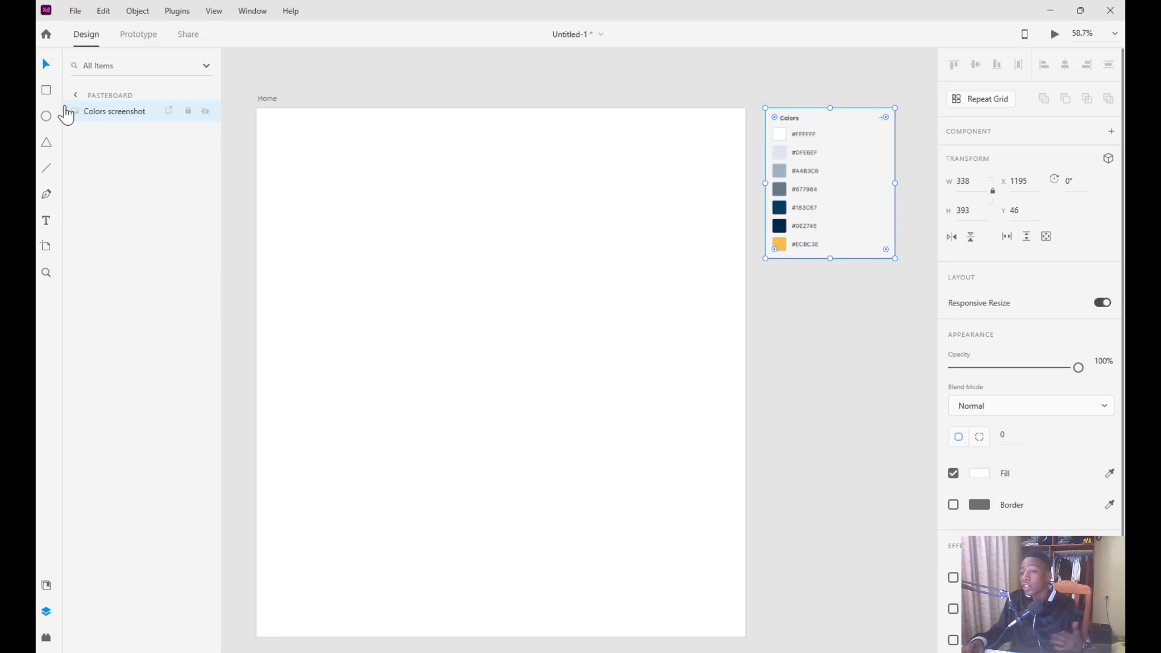
Draw a white header rectangle across Home's top, undoing two stray extra rectangles
click(46, 92)
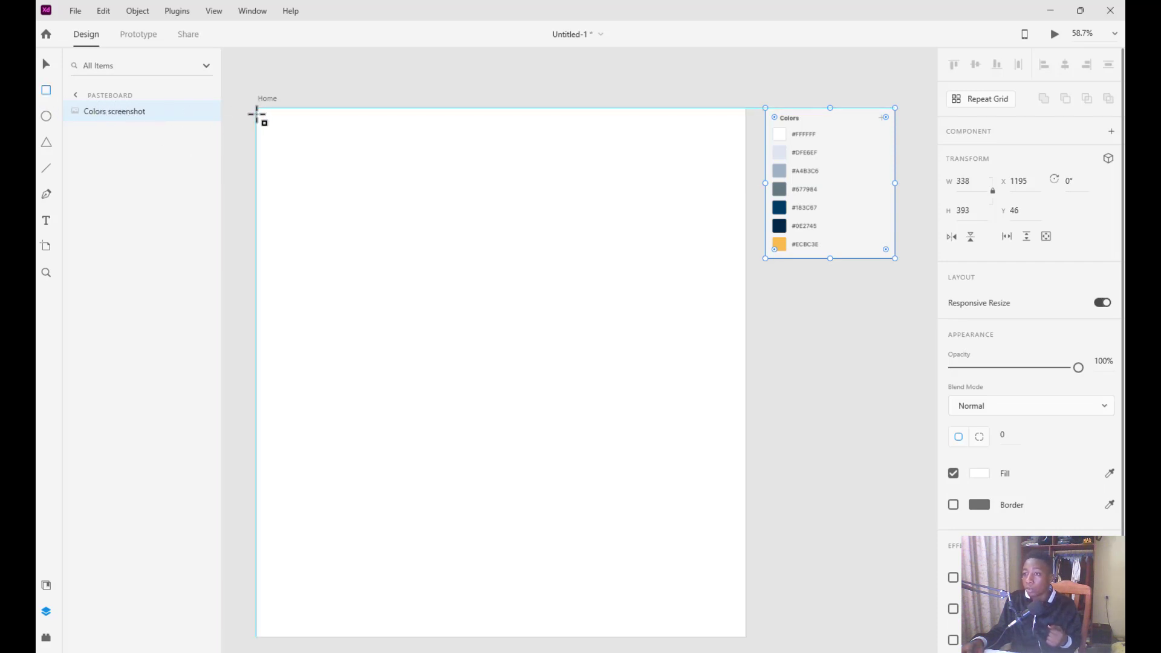
mouse_move(257, 109)
mouse_down()
mouse_move(412, 186)
mouse_move(614, 207)
mouse_move(739, 205)
mouse_move(743, 169)
mouse_up()
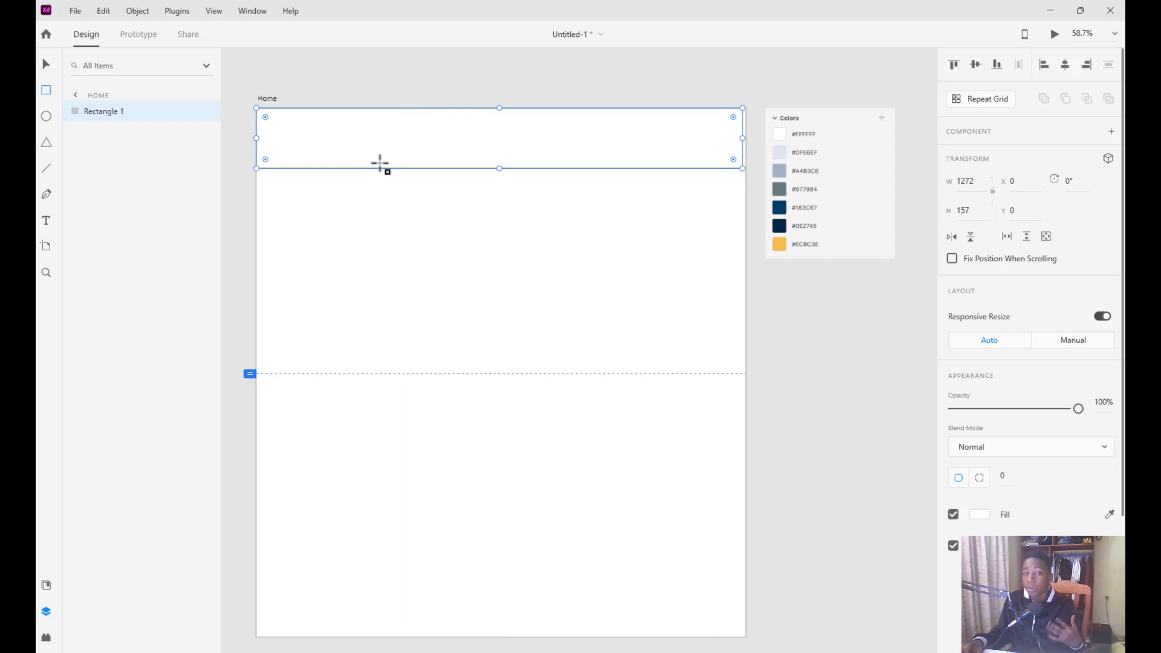
mouse_move(394, 142)
mouse_down()
mouse_move(396, 173)
mouse_move(393, 155)
mouse_up()
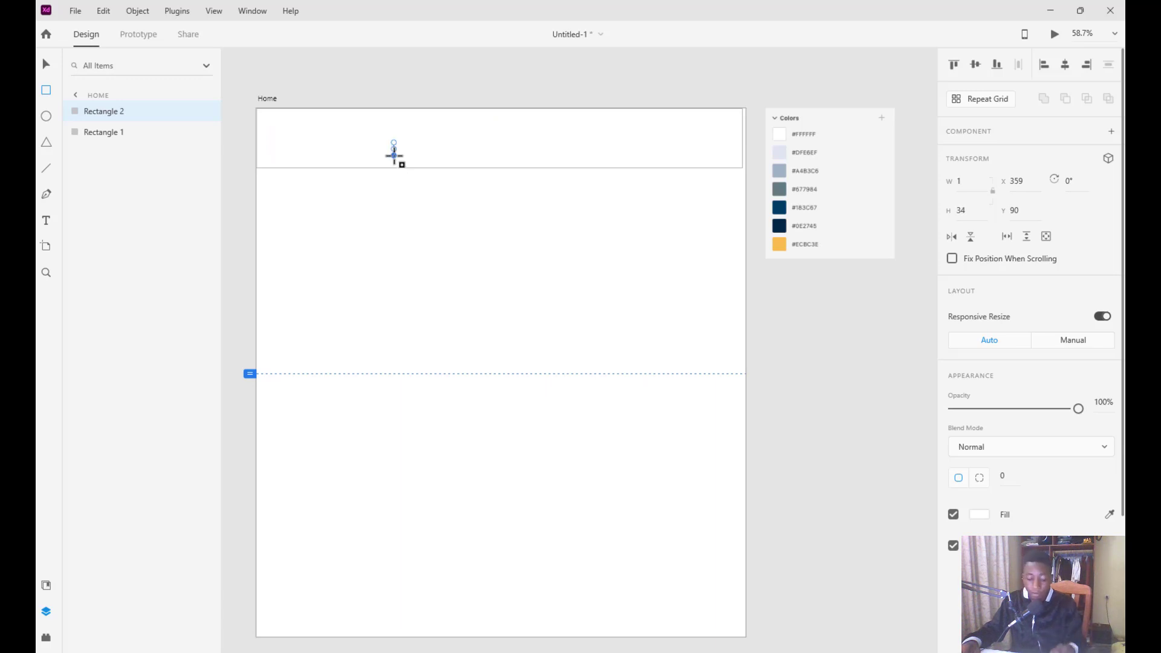
key(ctrl+z)
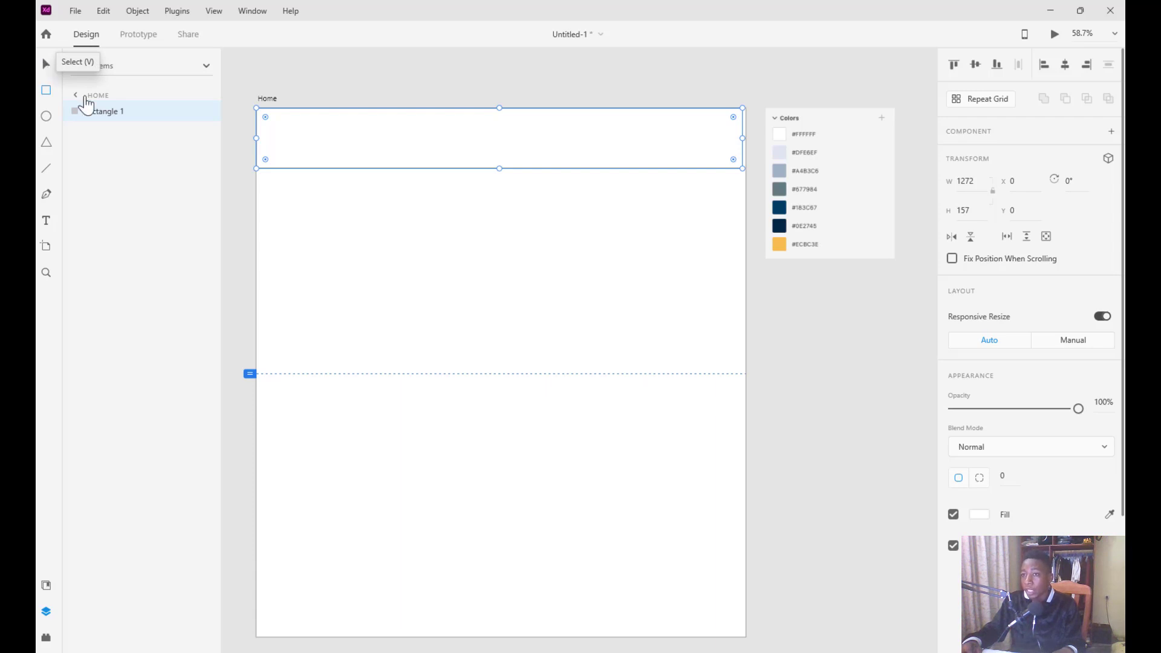
drag(368, 204, 437, 272)
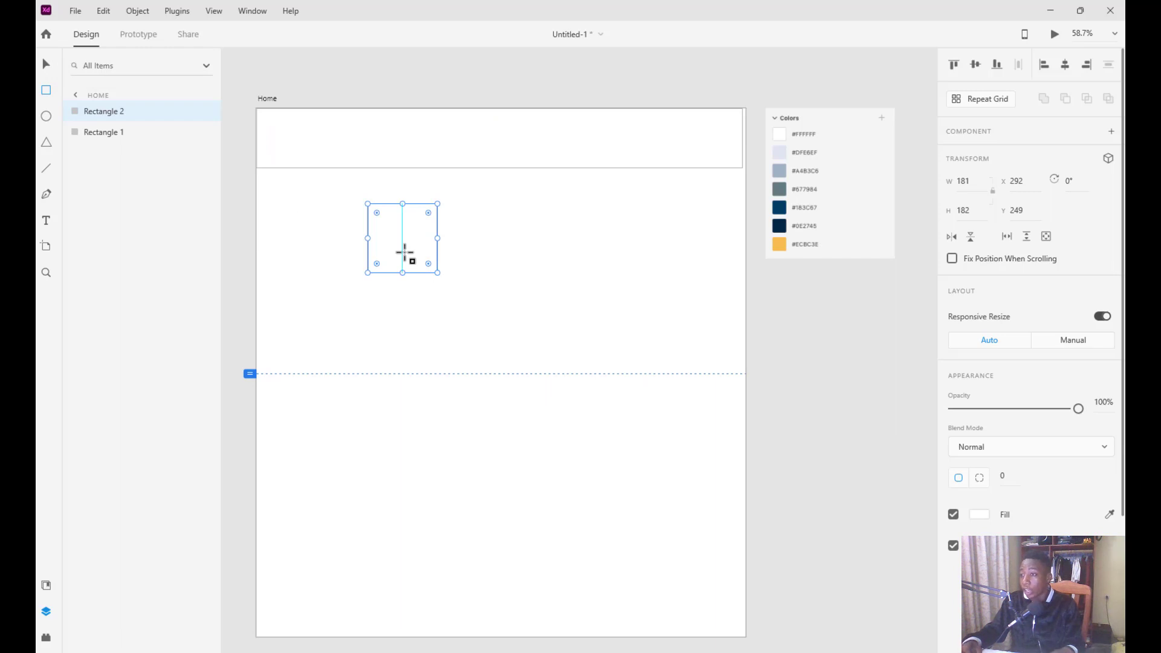
key(ctrl+z)
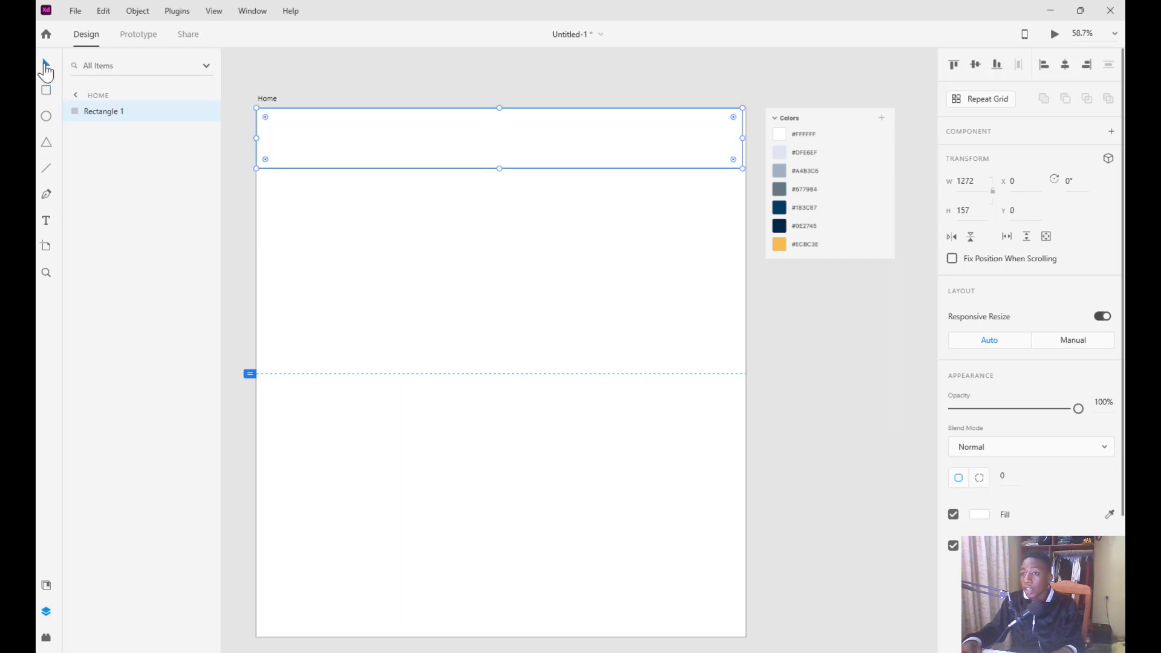
Resize the header rectangle to 1280 x 85 at X 0, Y 0 and duplicate it directly below
drag(501, 164, 504, 140)
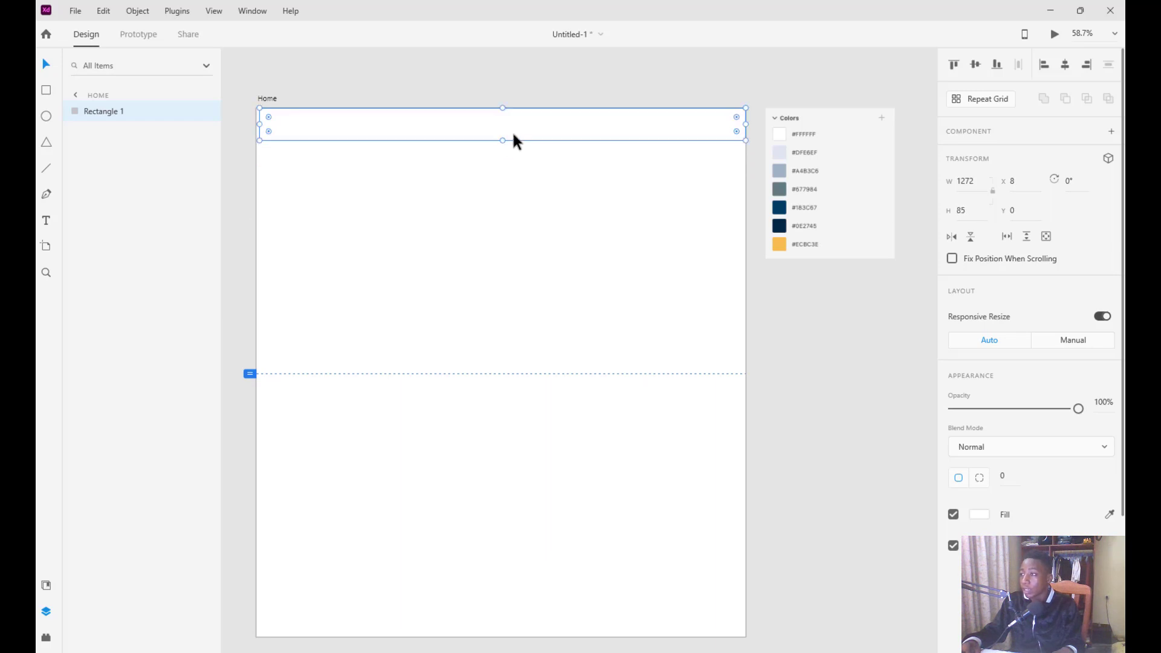
drag(259, 124, 256, 125)
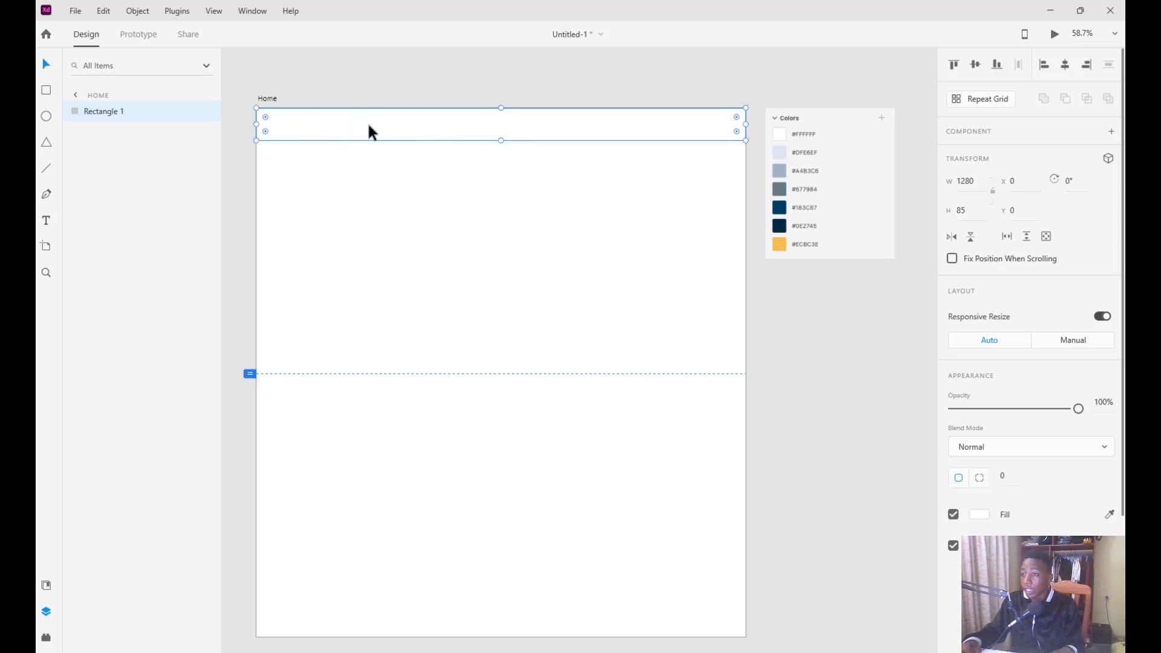
drag(432, 122, 433, 154)
click(296, 188)
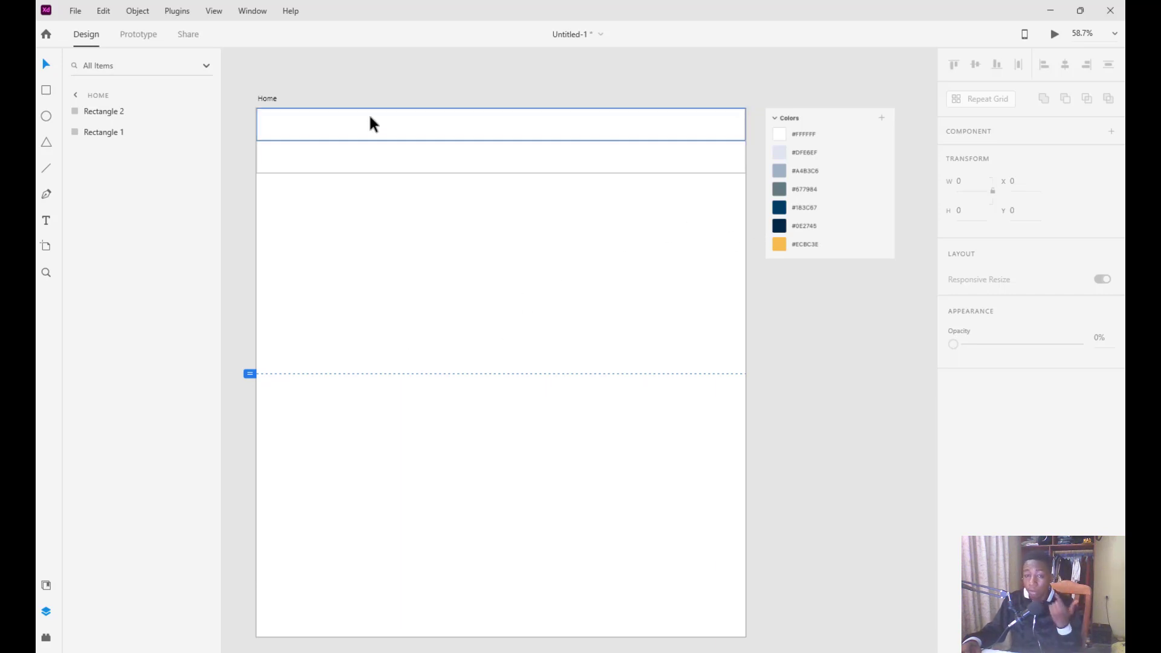
click(550, 137)
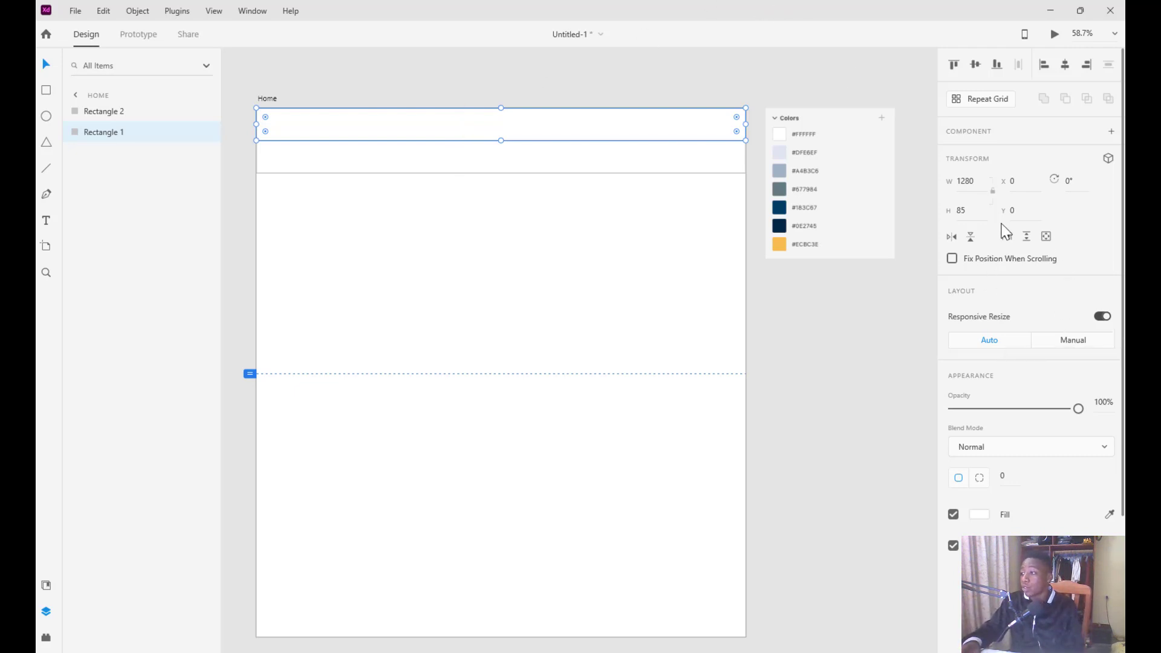
Remove the top bar's border and fill it navy #0E2745 from the palette swatch
scroll(1004, 239, down, 3)
scroll(974, 146, up, 1)
scroll(1006, 212, down, 1)
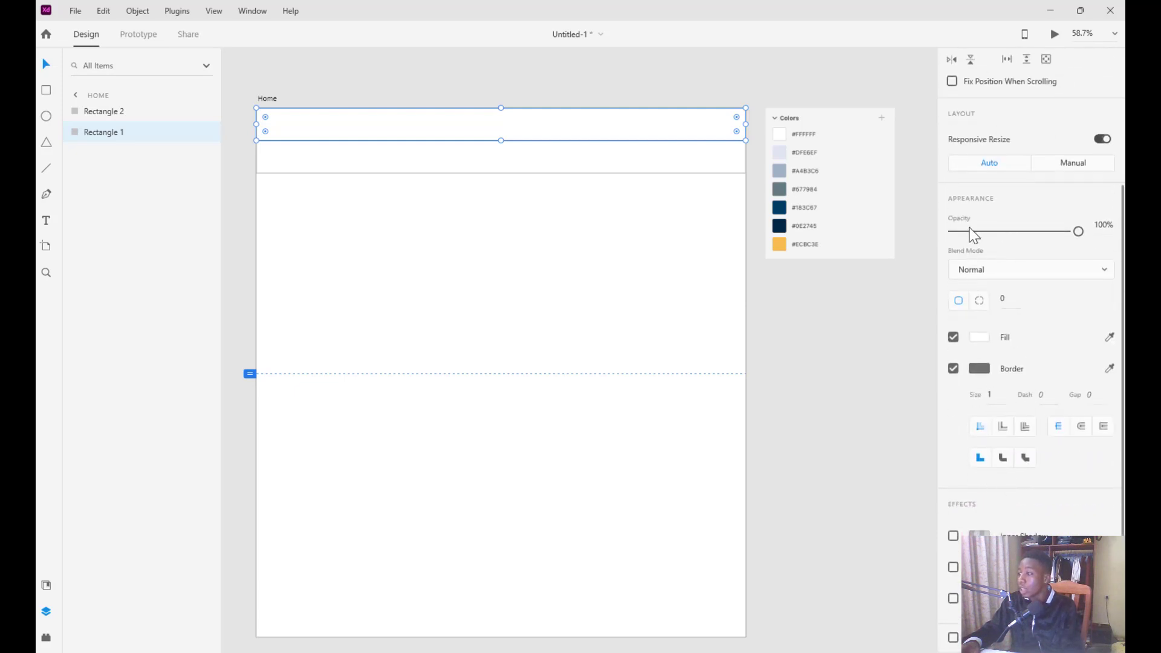
scroll(972, 251, up, 2)
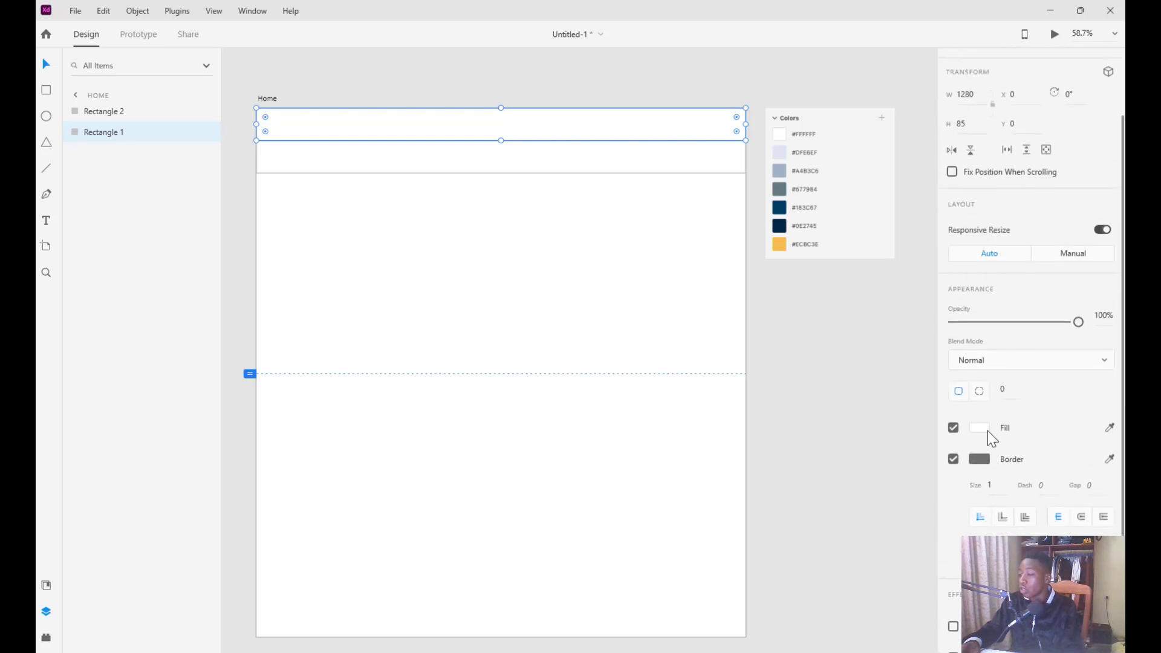
click(954, 460)
click(540, 125)
click(573, 293)
click(341, 121)
scroll(992, 475, down, 3)
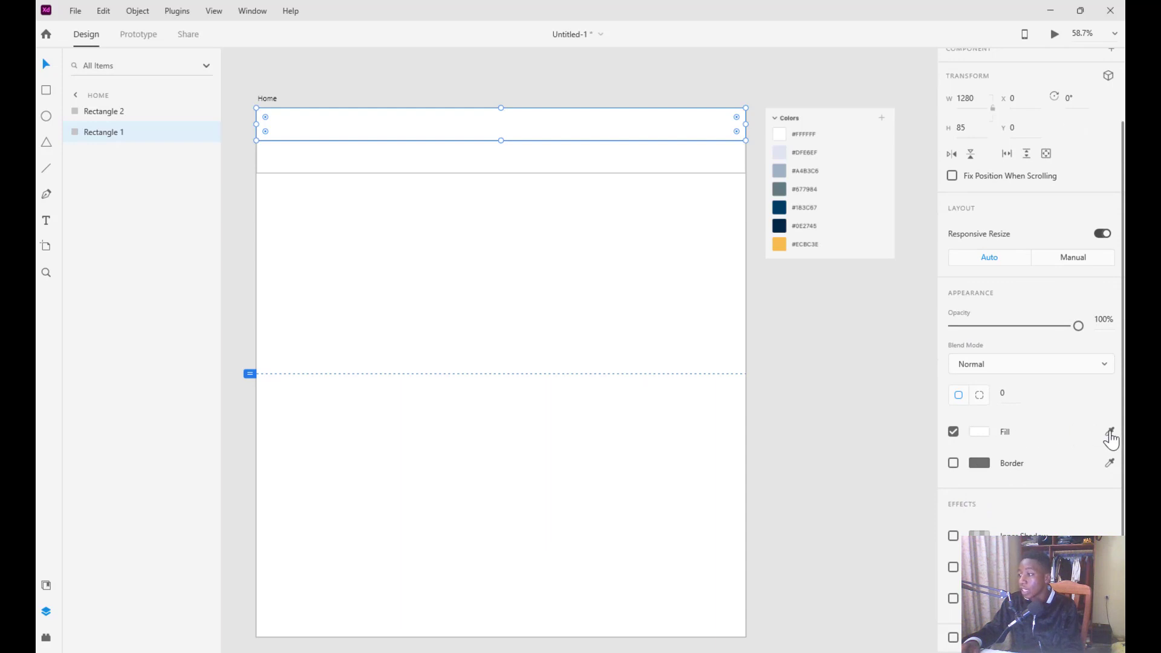
click(1110, 432)
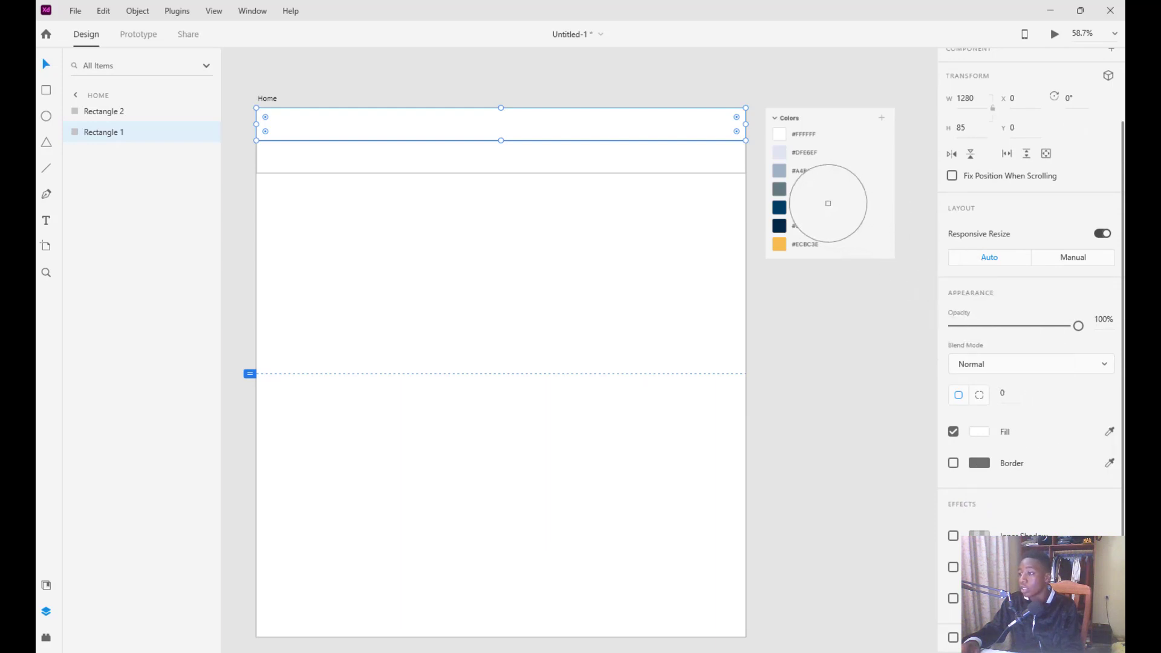
click(780, 225)
click(528, 137)
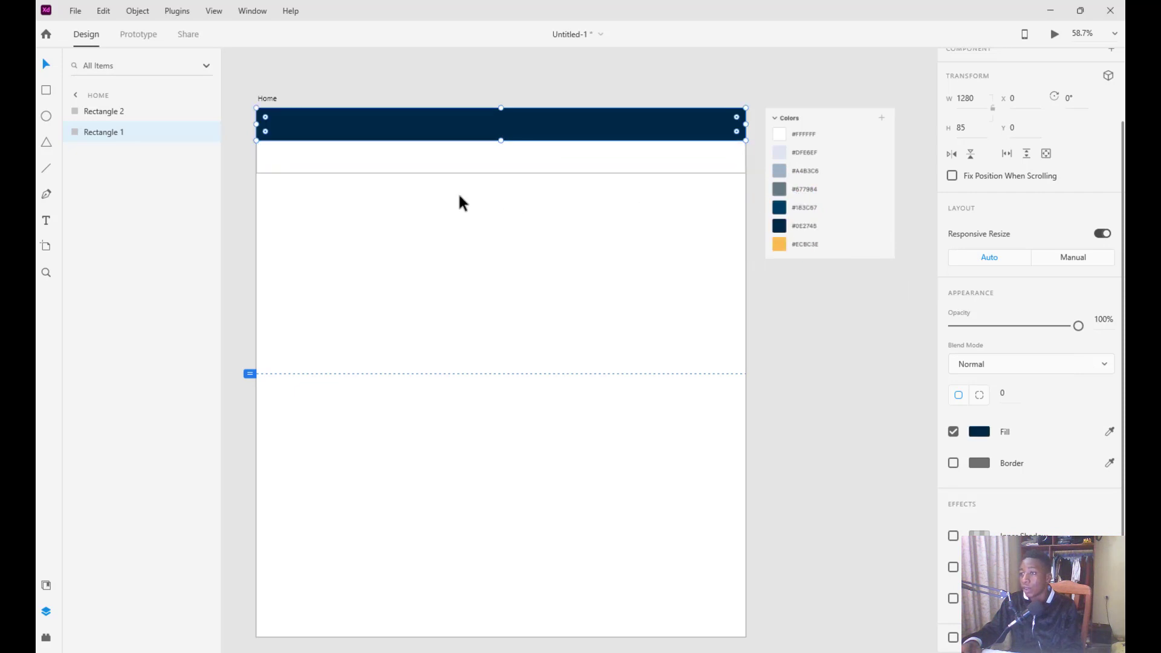
Fill the second bar dark blue #183C67, remove its border, and make it 96 px tall
click(547, 157)
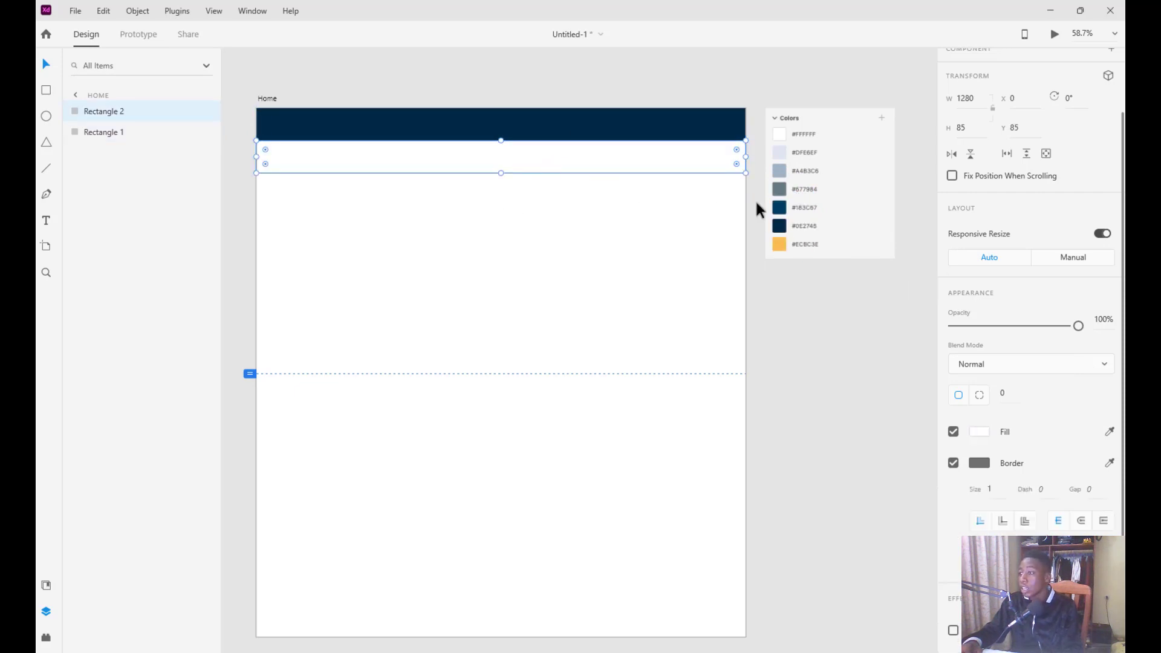
click(1111, 432)
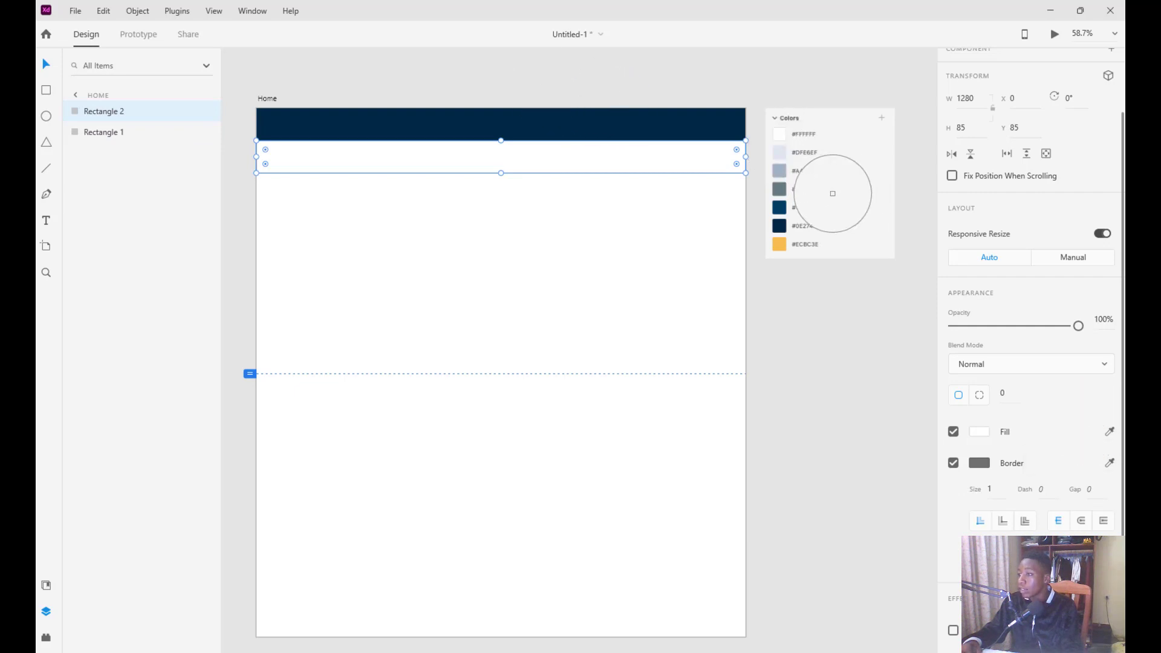
click(779, 204)
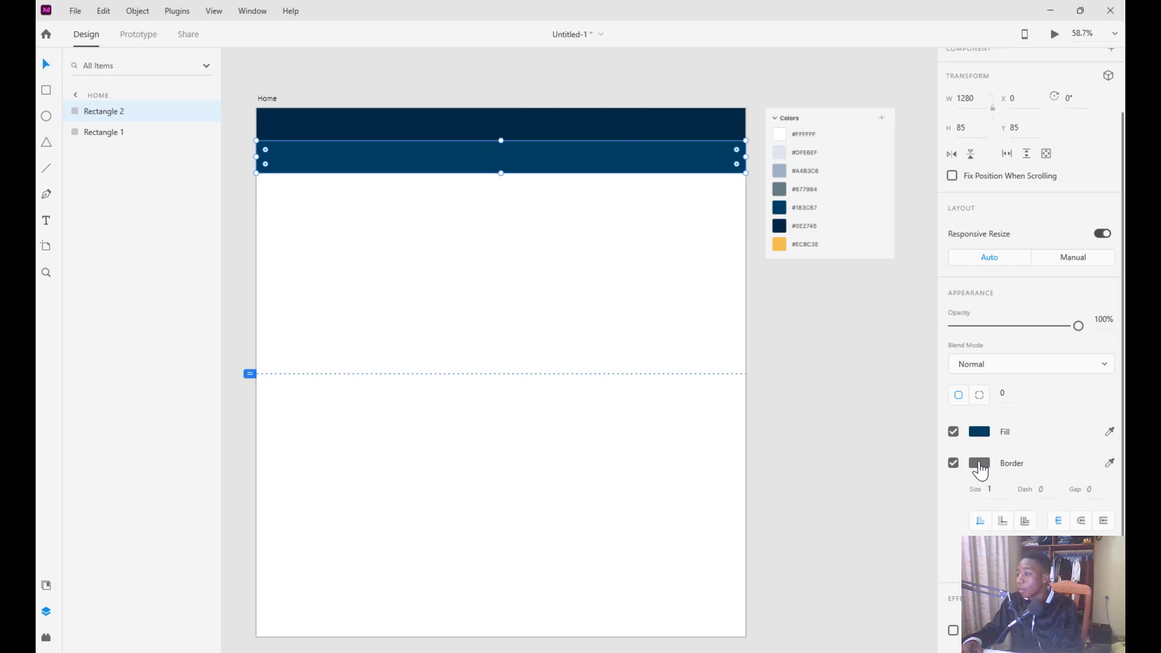
click(953, 463)
click(557, 234)
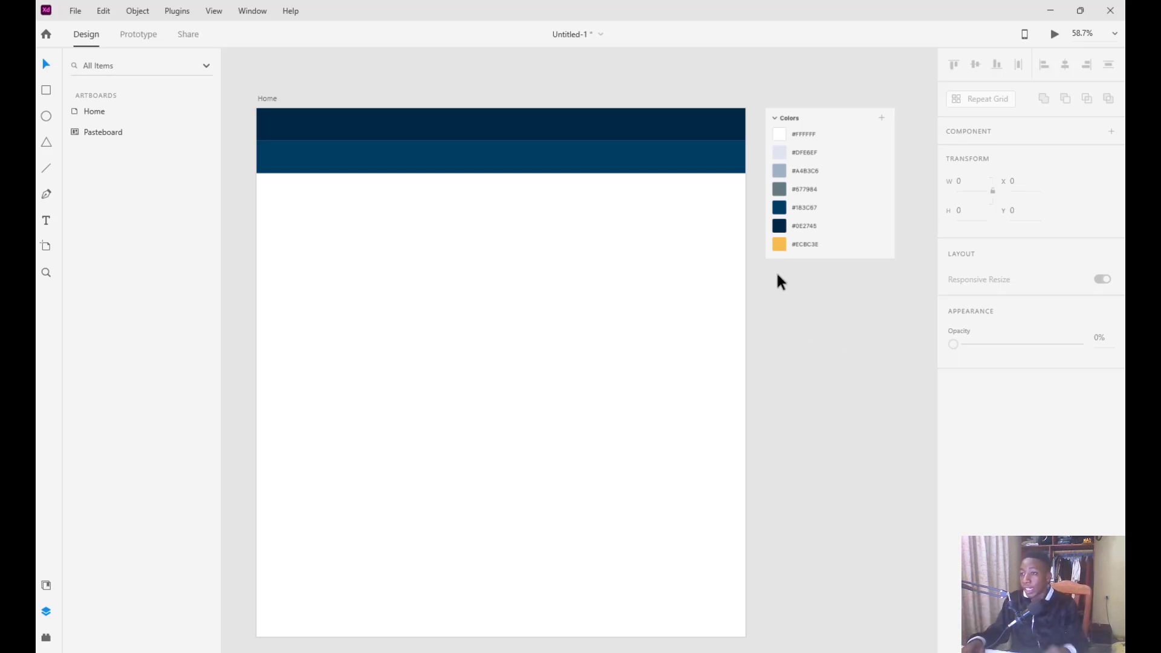
click(498, 173)
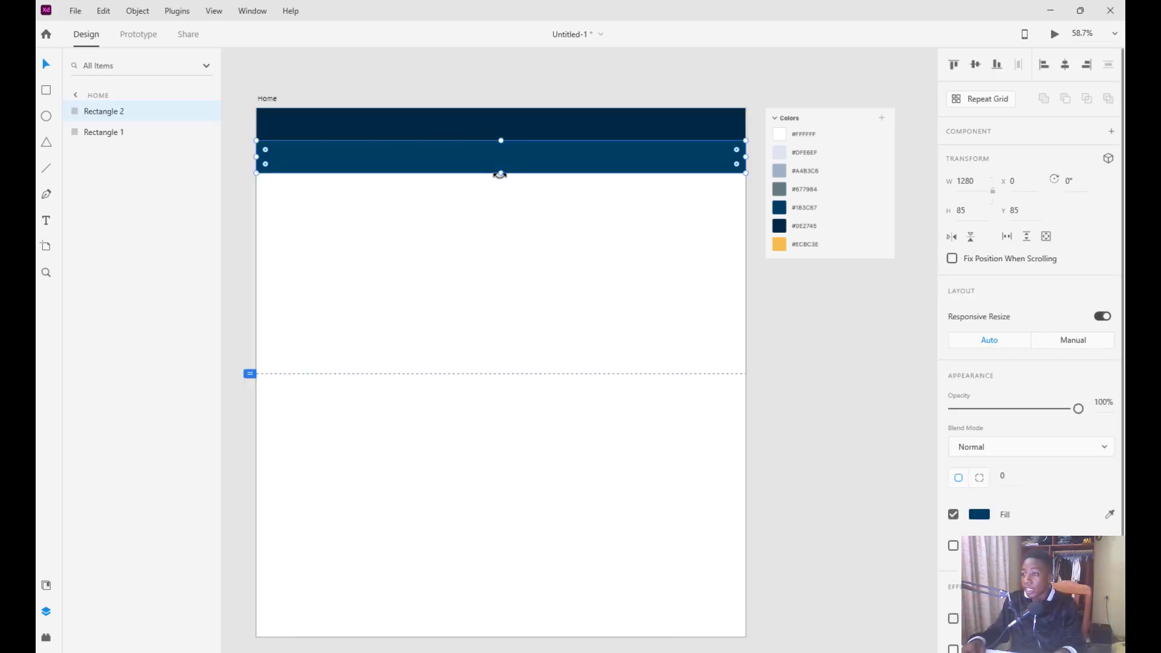
drag(500, 175, 497, 178)
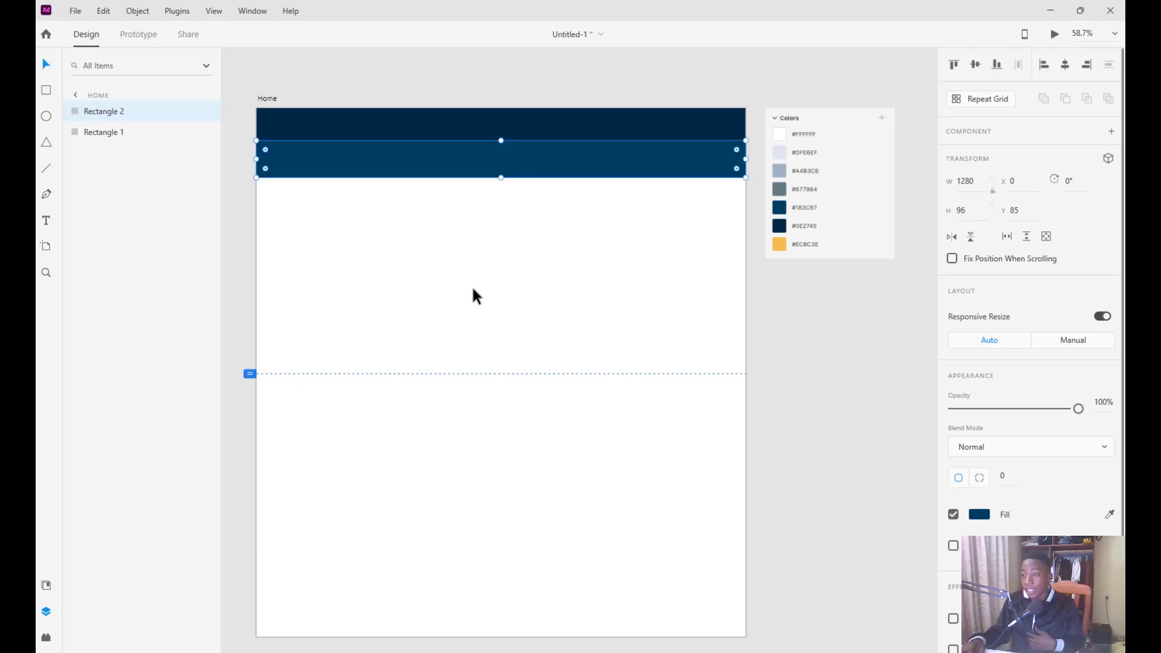
click(380, 92)
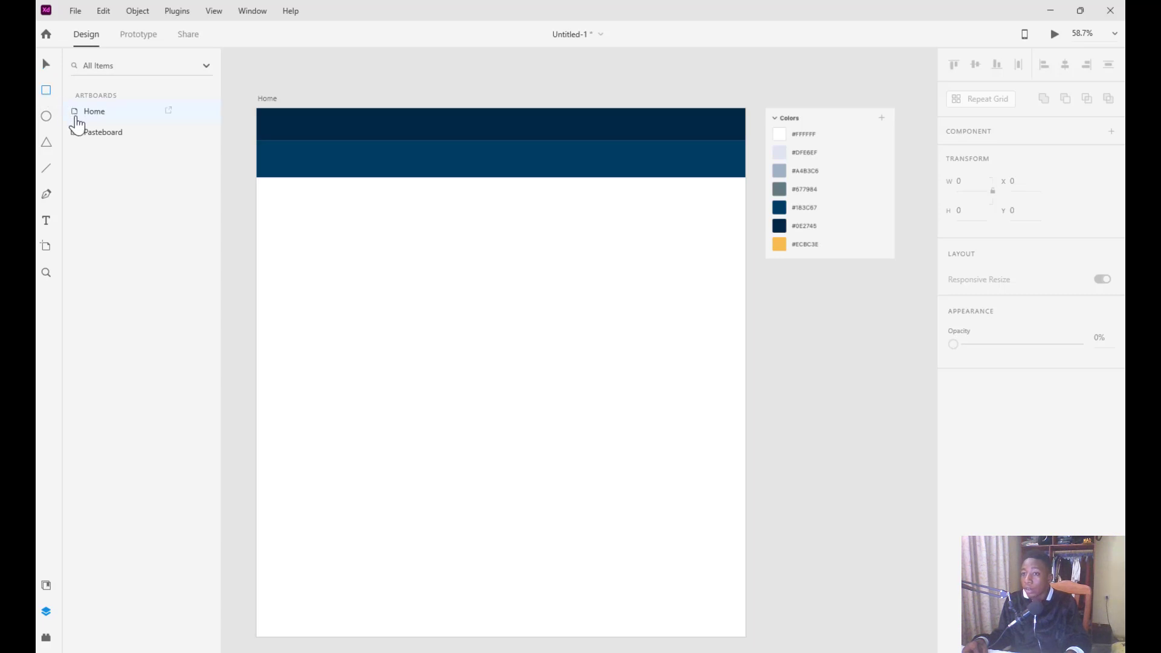
Draw a 1280 x 511 hero rectangle at Y 181 and fill it grey-blue #677984
click(45, 91)
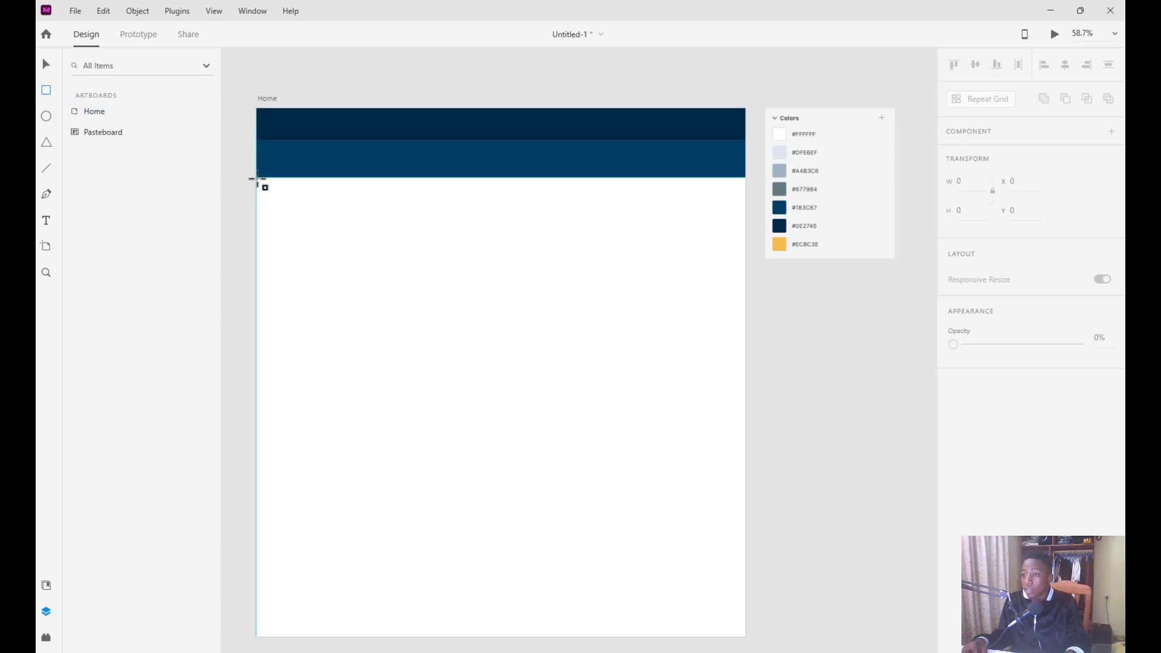
drag(257, 177, 746, 374)
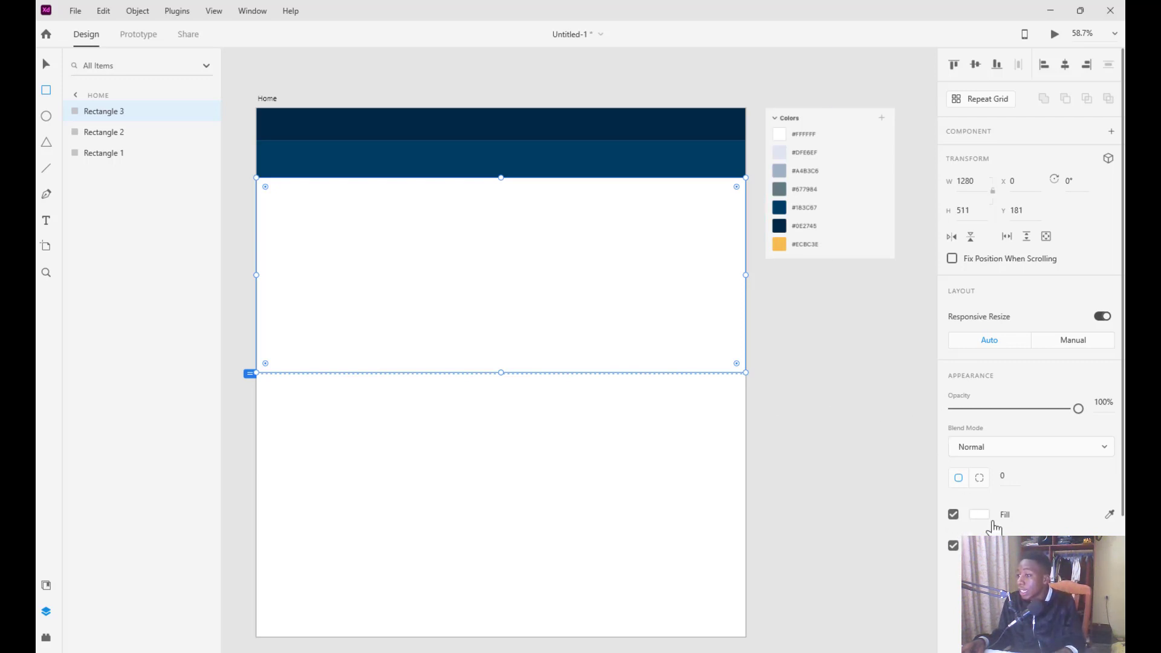
click(1109, 514)
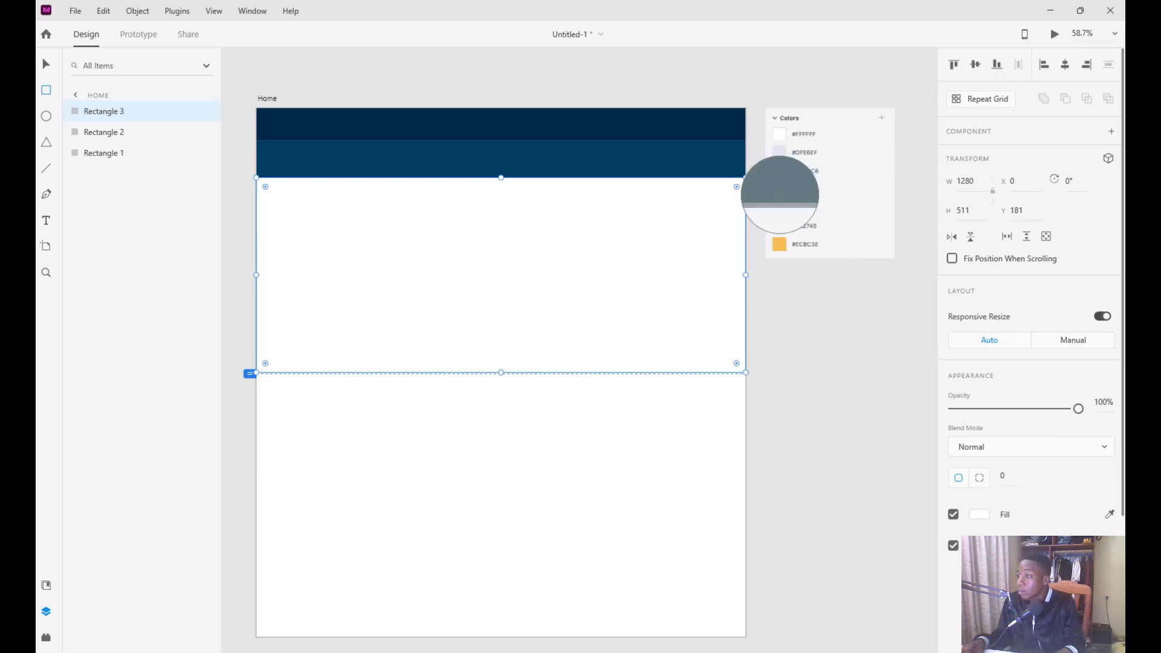
click(780, 190)
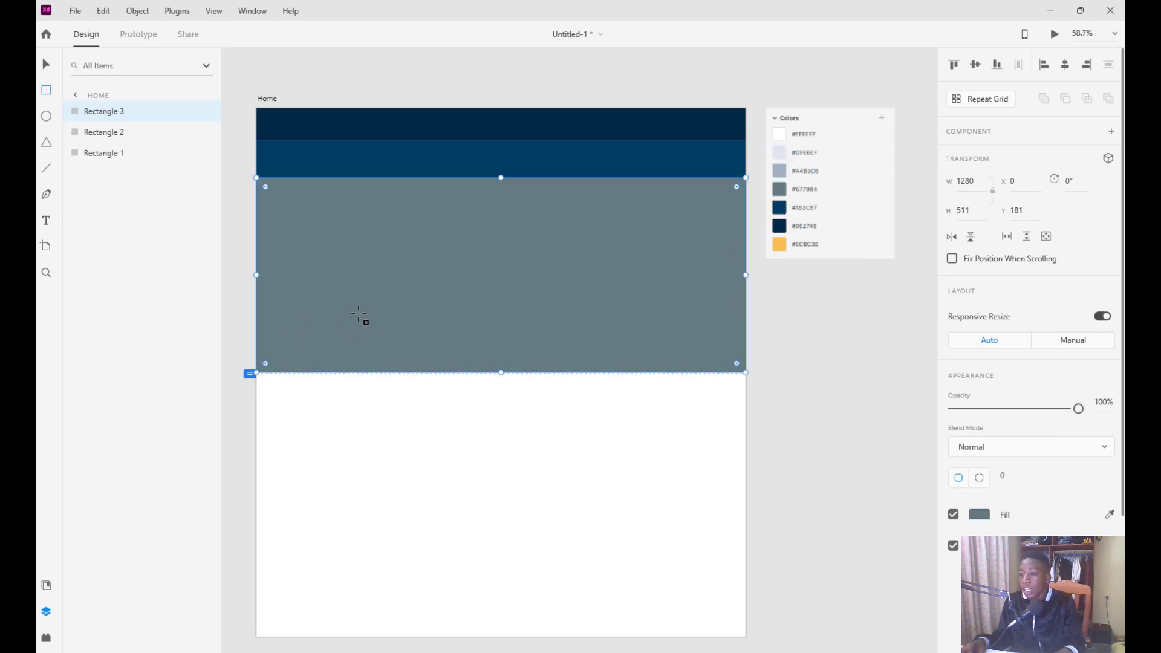
scroll(459, 409, down, 1)
scroll(459, 410, up, 3)
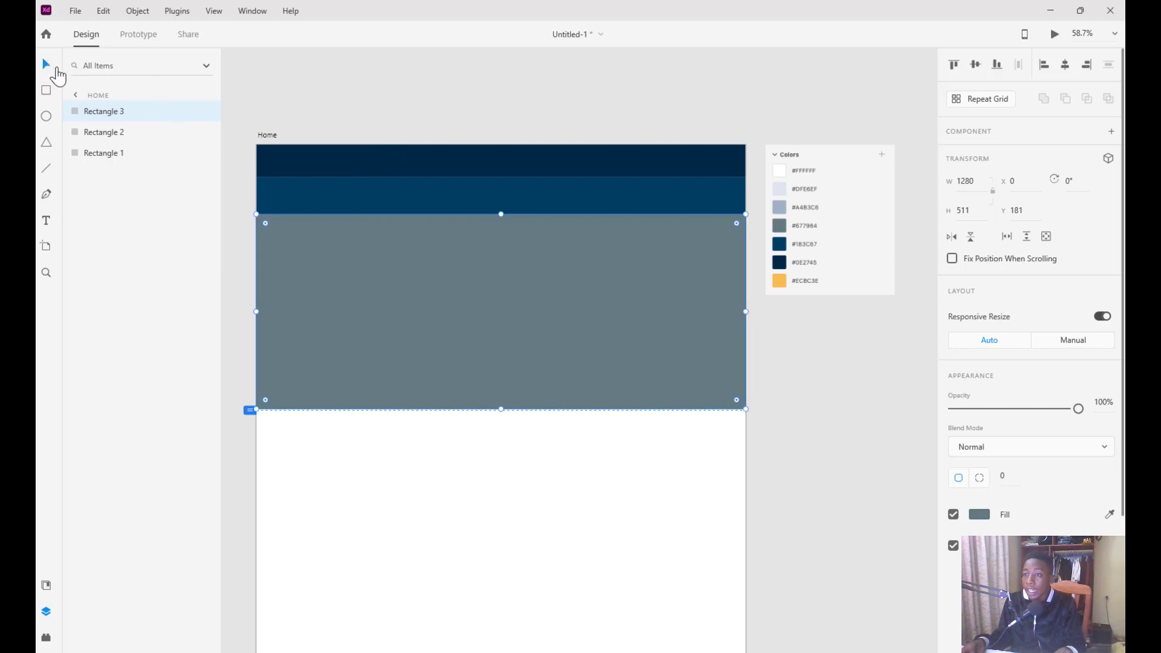
Duplicate the navy top band to the artboard's bottom as a 1280 x 121 footer at Y 1262
click(379, 165)
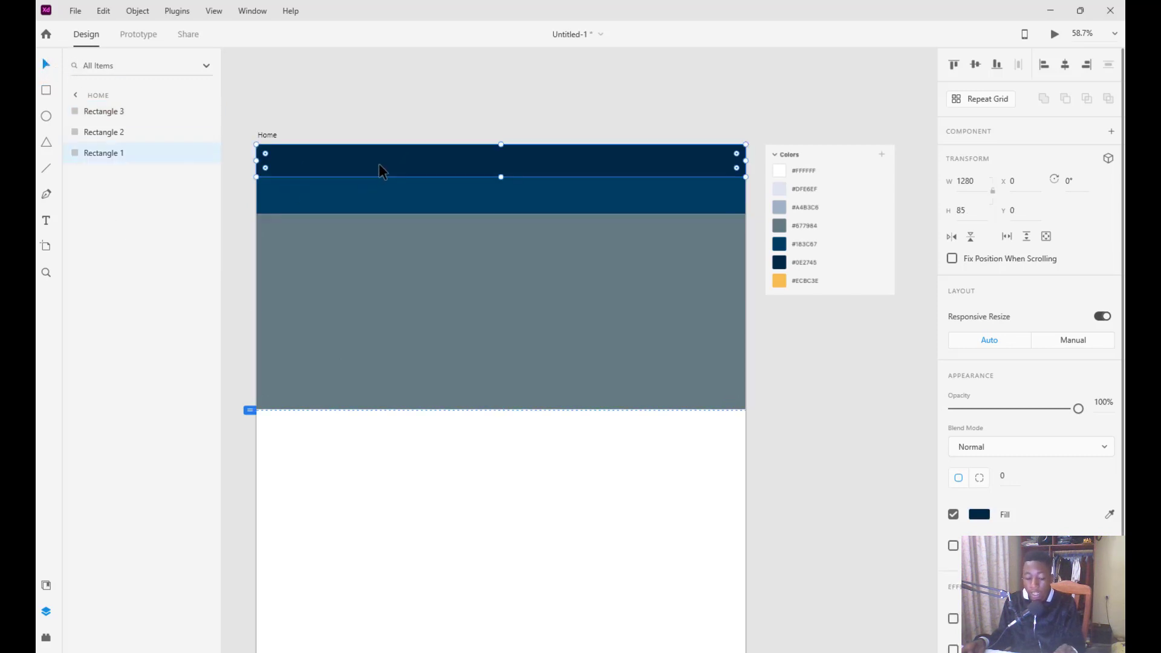
drag(379, 163, 385, 526)
scroll(379, 469, down, 2)
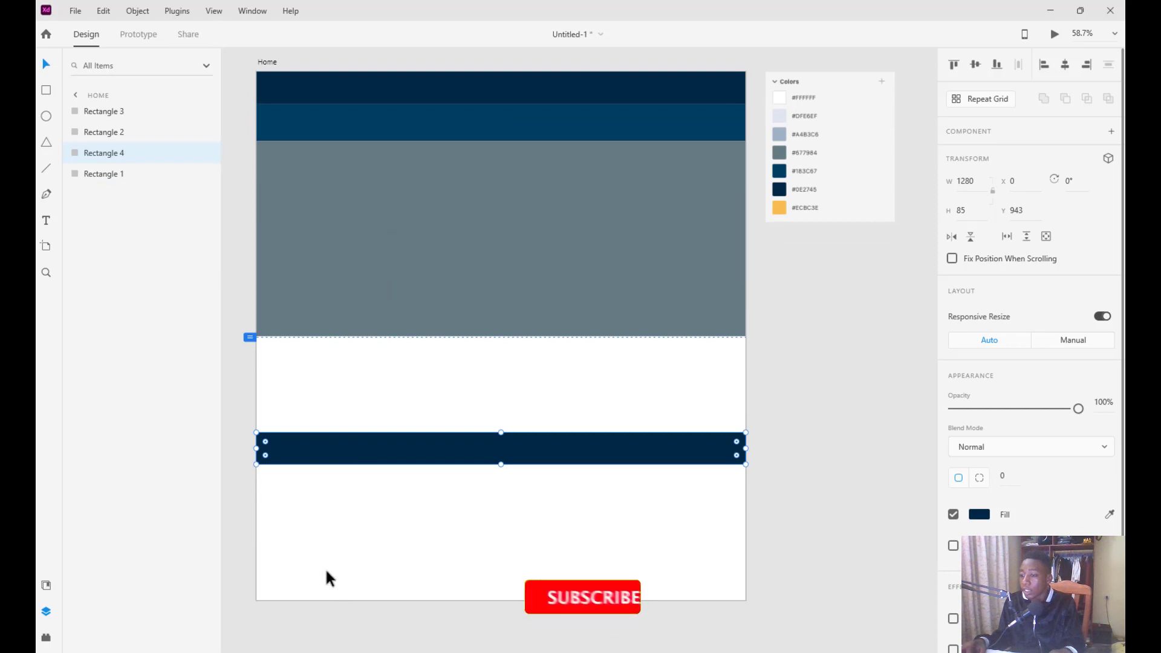
drag(337, 447, 343, 594)
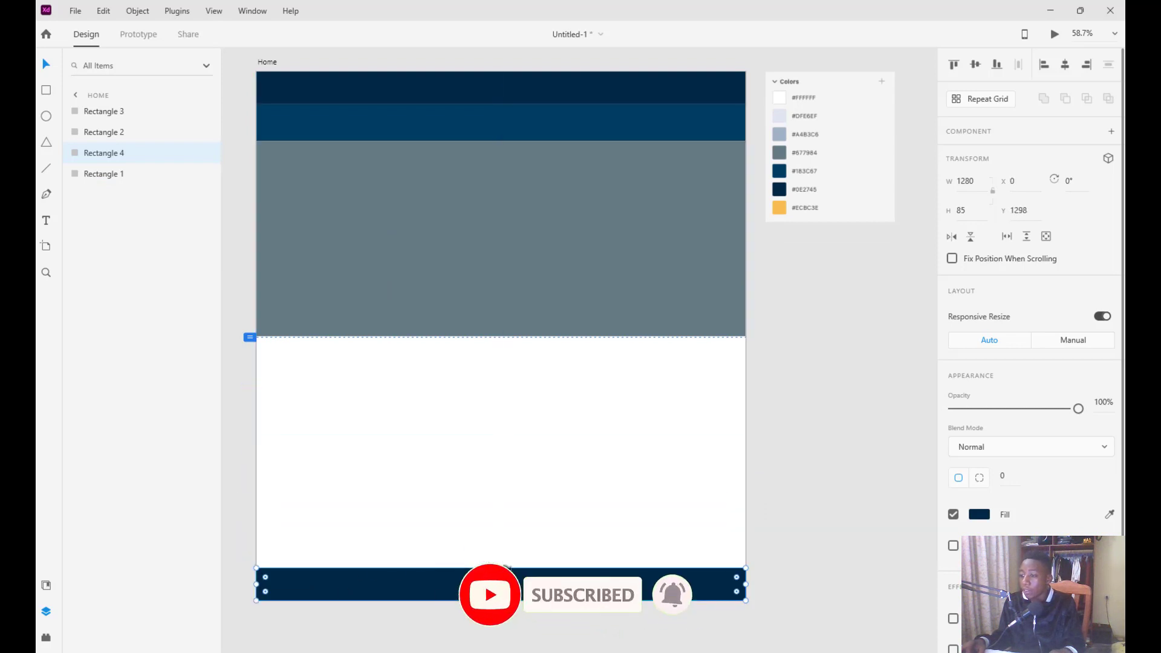
drag(501, 568, 500, 549)
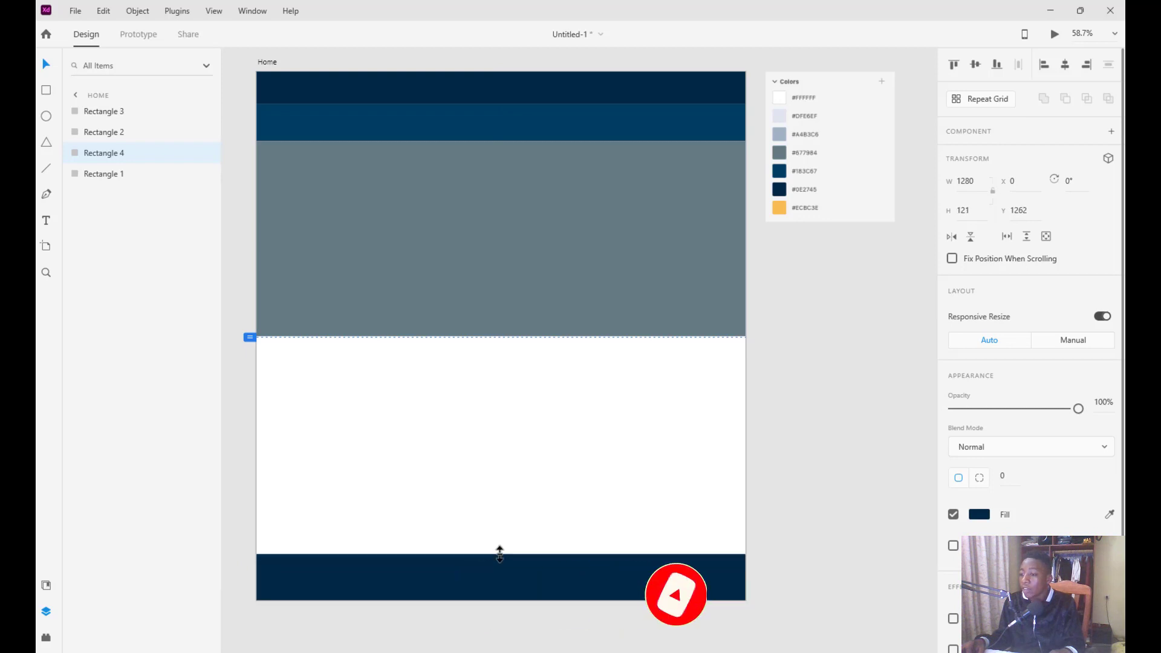
scroll(466, 412, up, 1)
scroll(467, 393, down, 1)
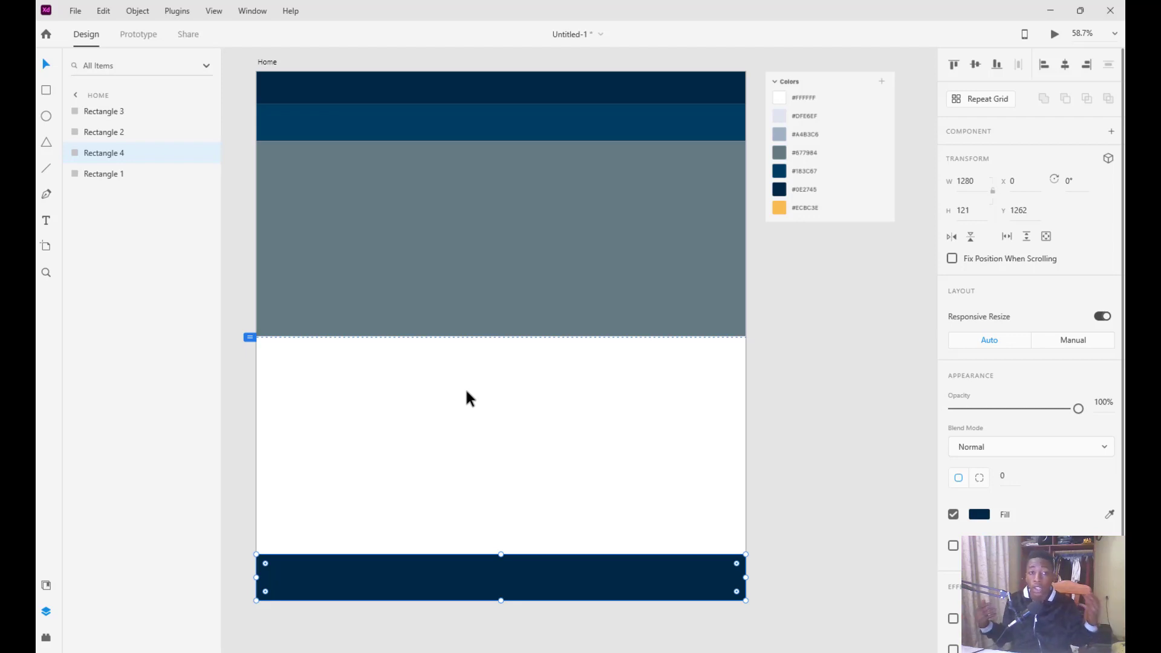
Draw a white 338 x 308 rectangle below the hero, then select the Home artboard
key(r)
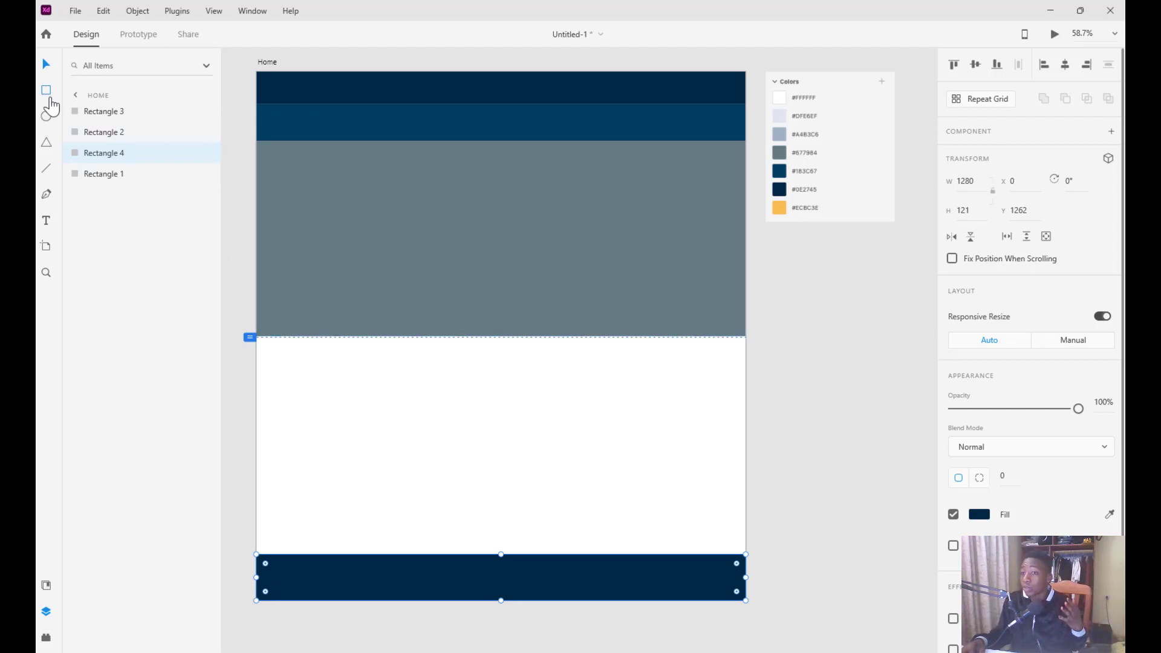
drag(344, 402, 473, 519)
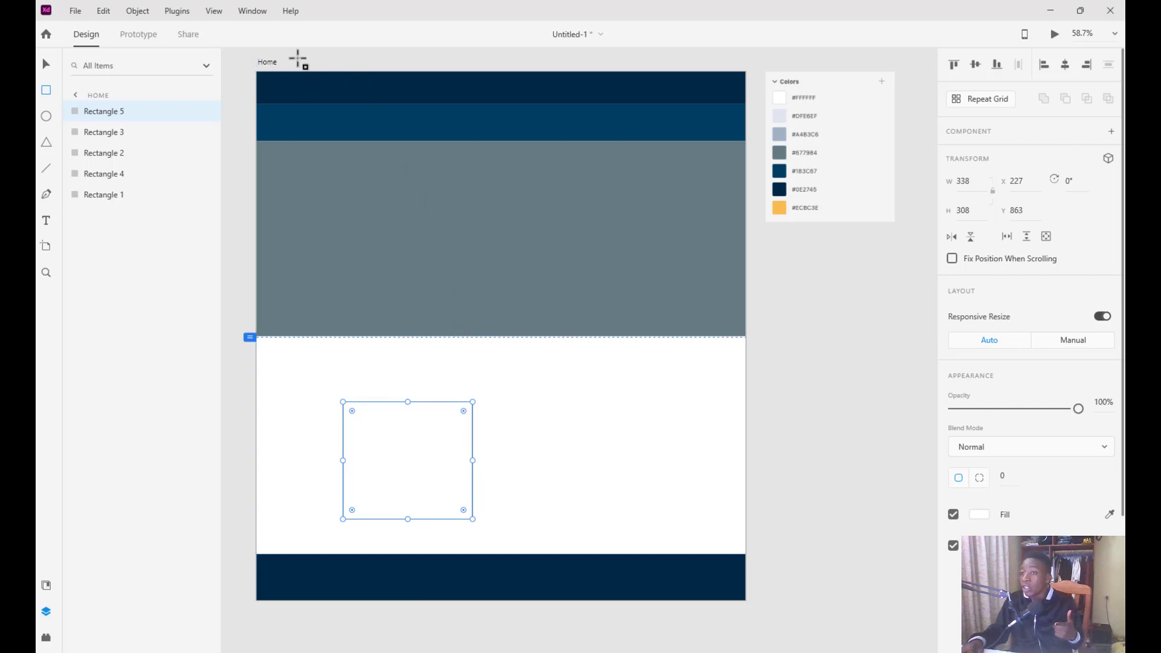
click(271, 64)
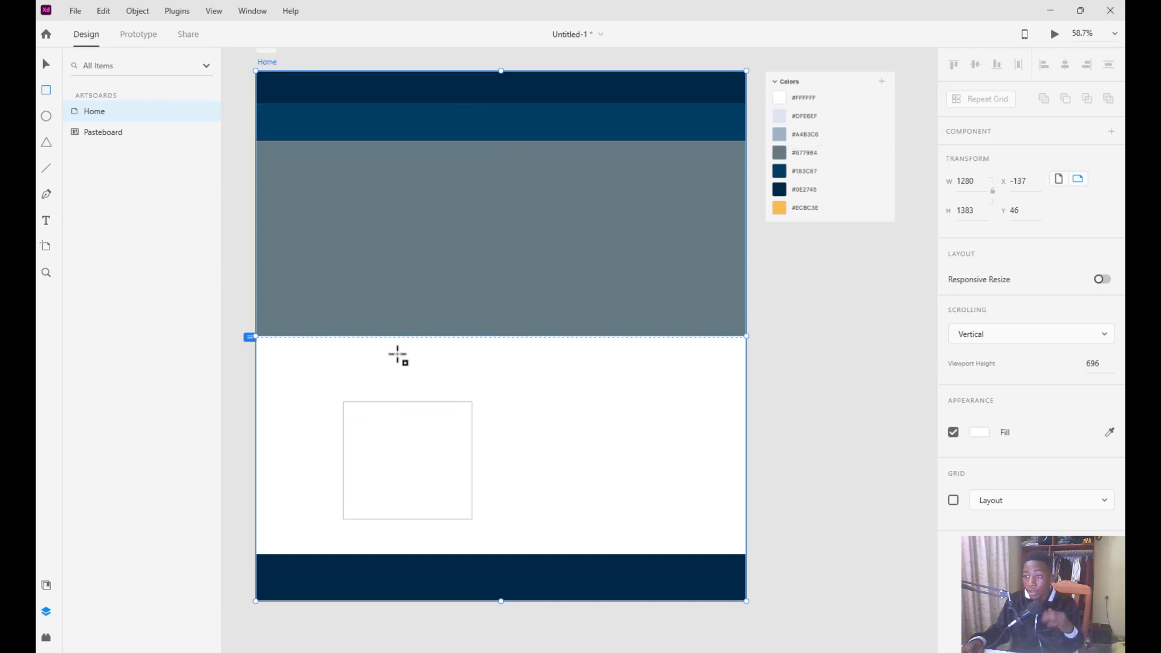
Snap the white rectangle to the first grid column at X 138, enlarge it to 383 x 344, then hide the grid
click(955, 502)
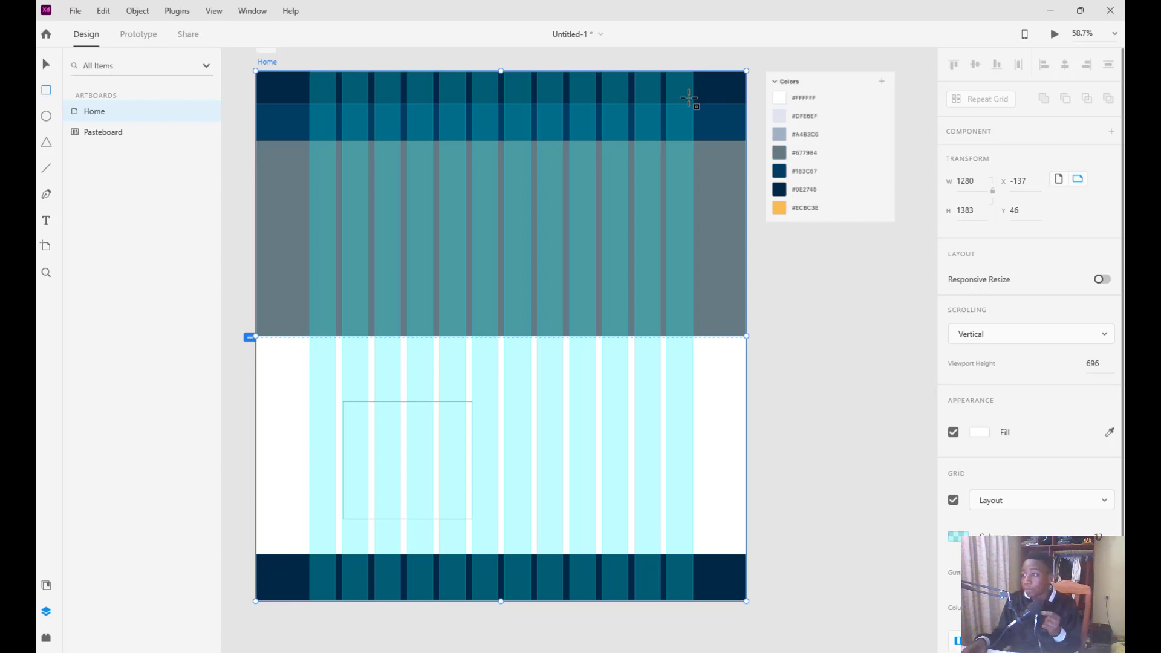
click(46, 64)
drag(380, 489, 356, 489)
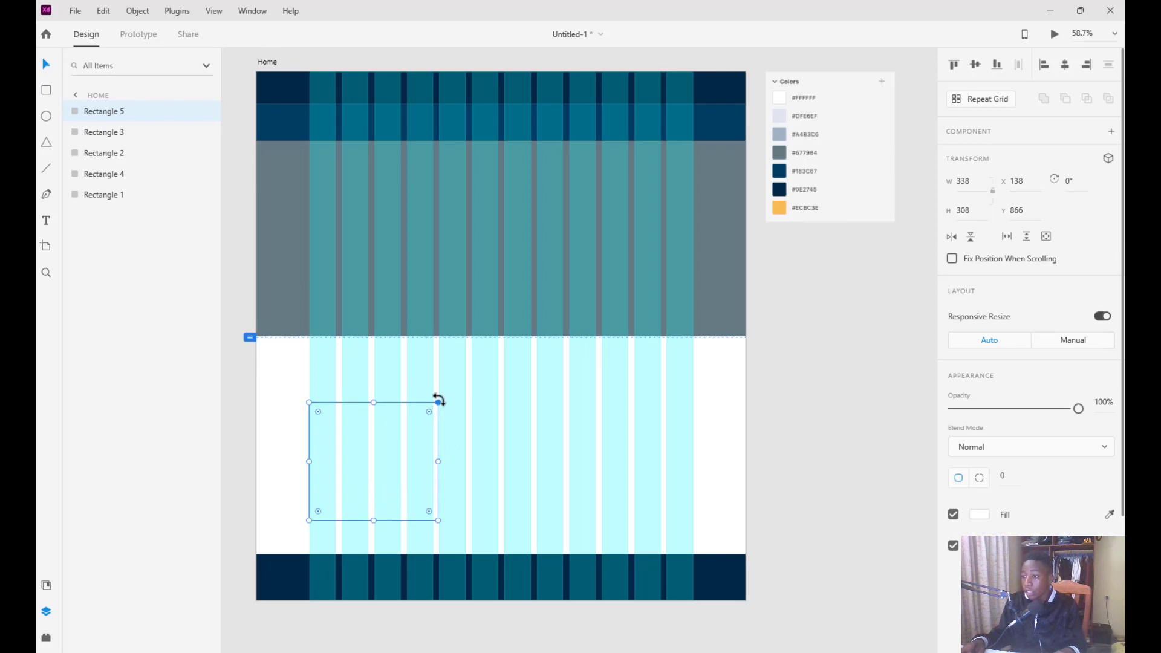
drag(438, 402, 455, 389)
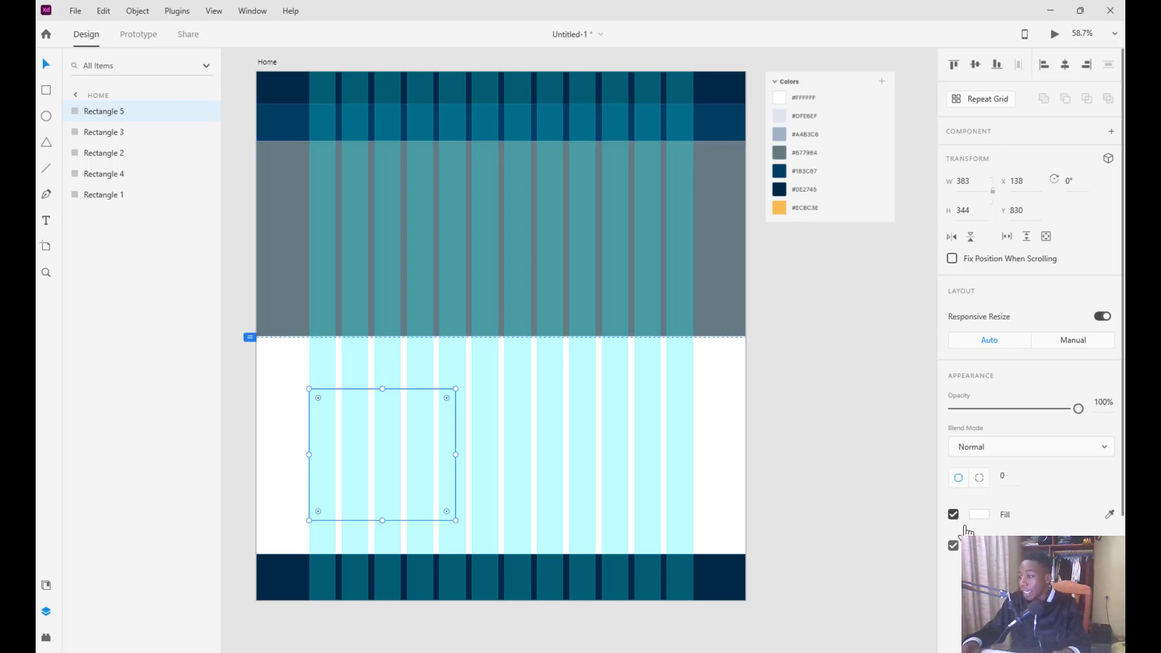
click(266, 63)
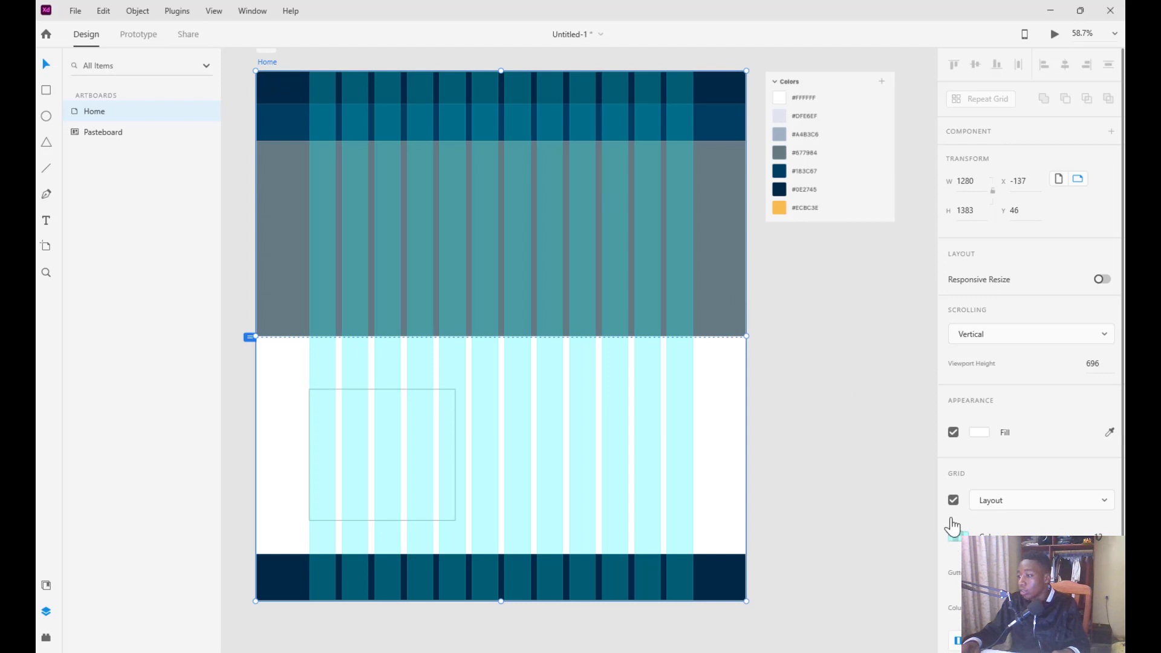
click(953, 500)
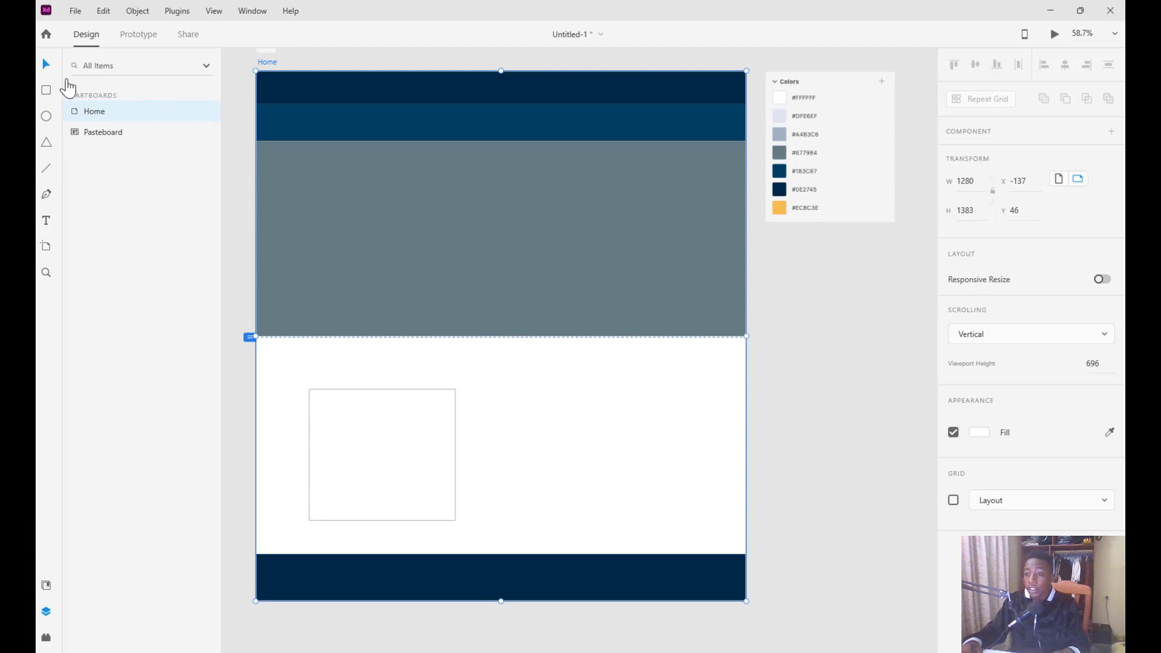
Type the support e-mail address as a Segoe UI 20 text layer in the grey hero area
click(47, 223)
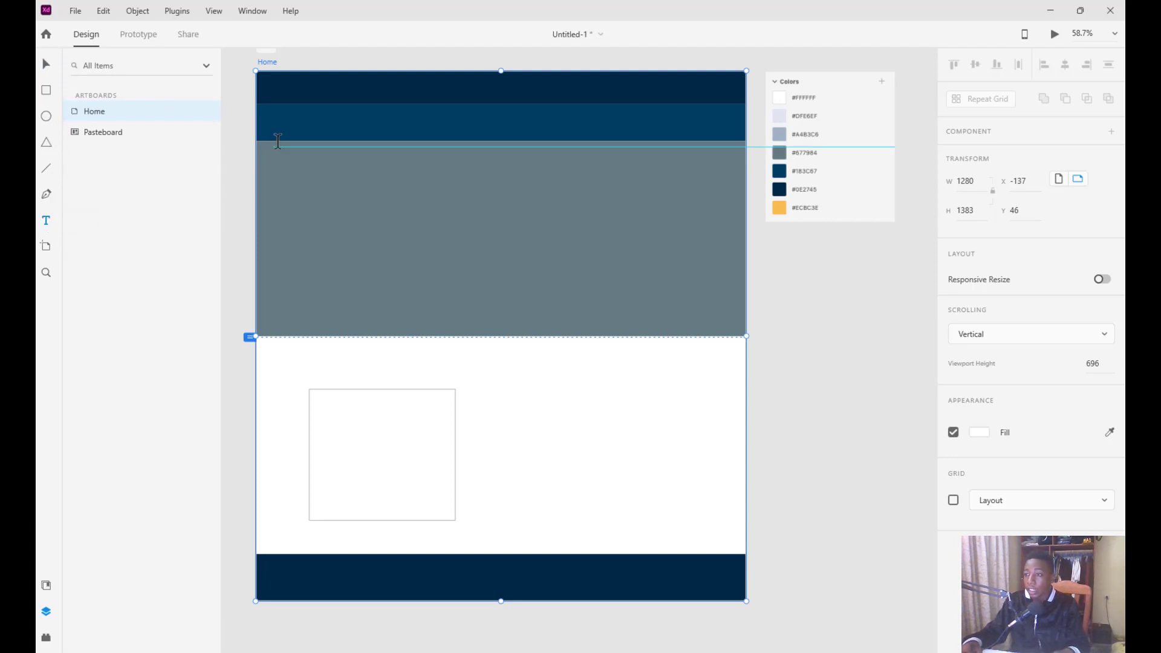
click(325, 97)
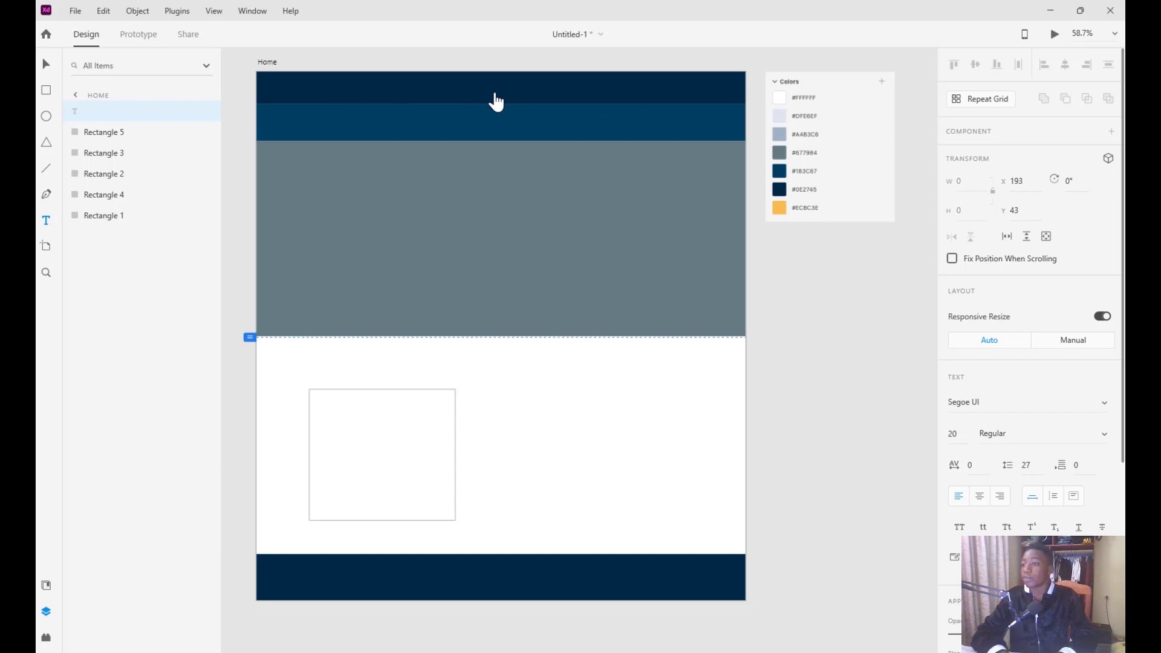
key(Escape)
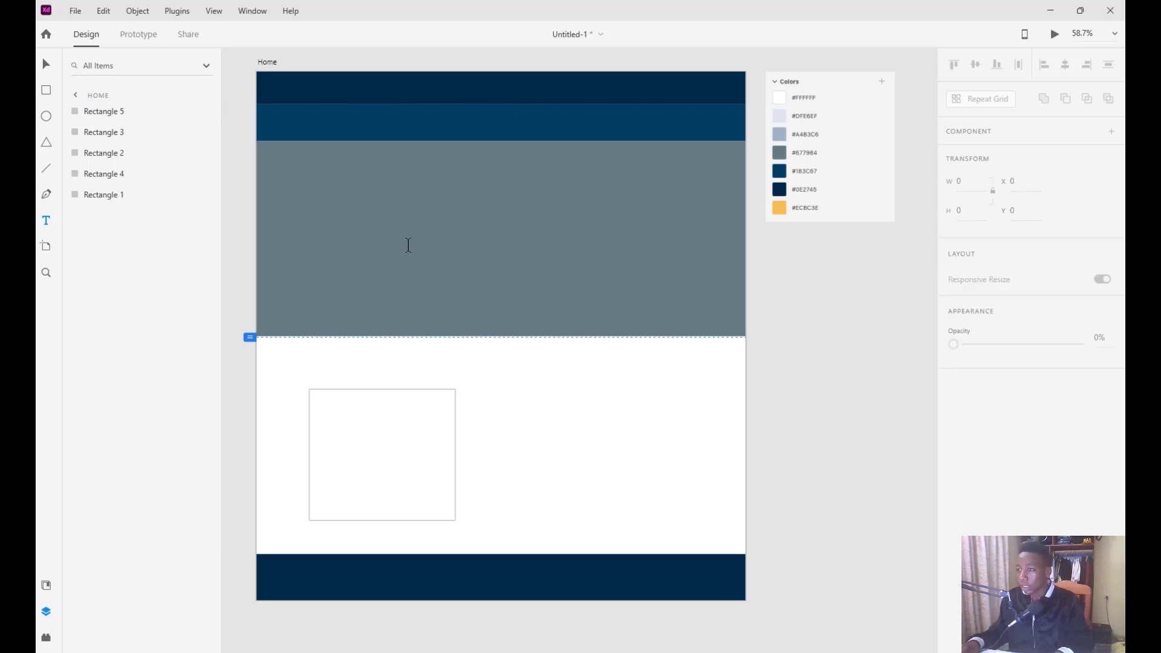
click(409, 246)
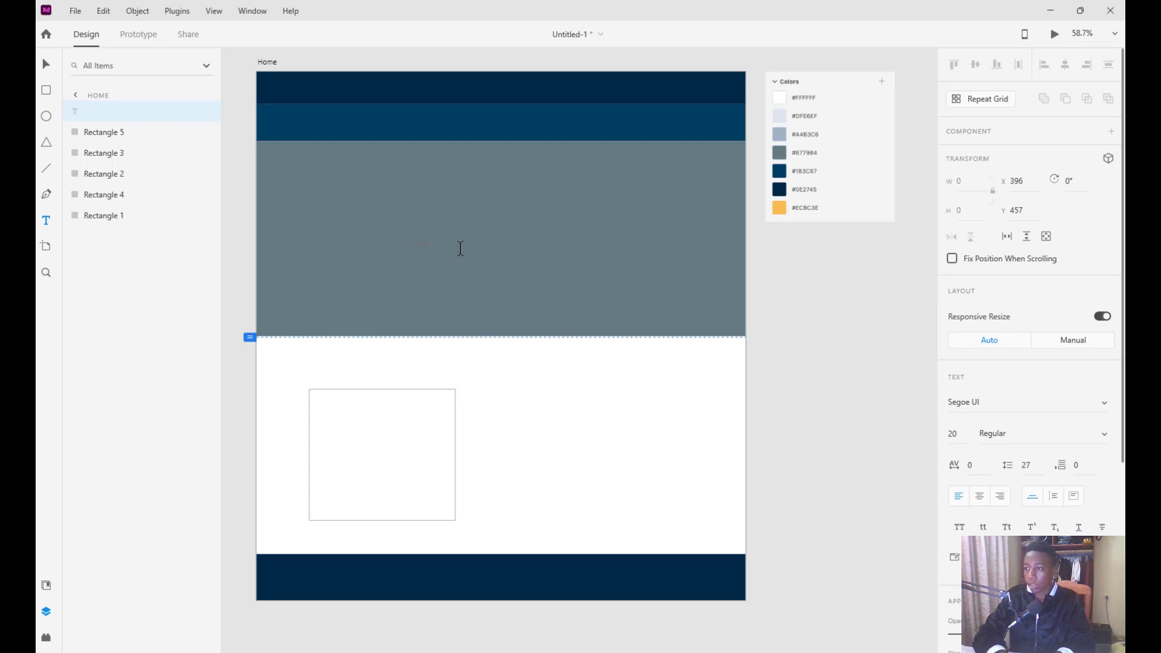
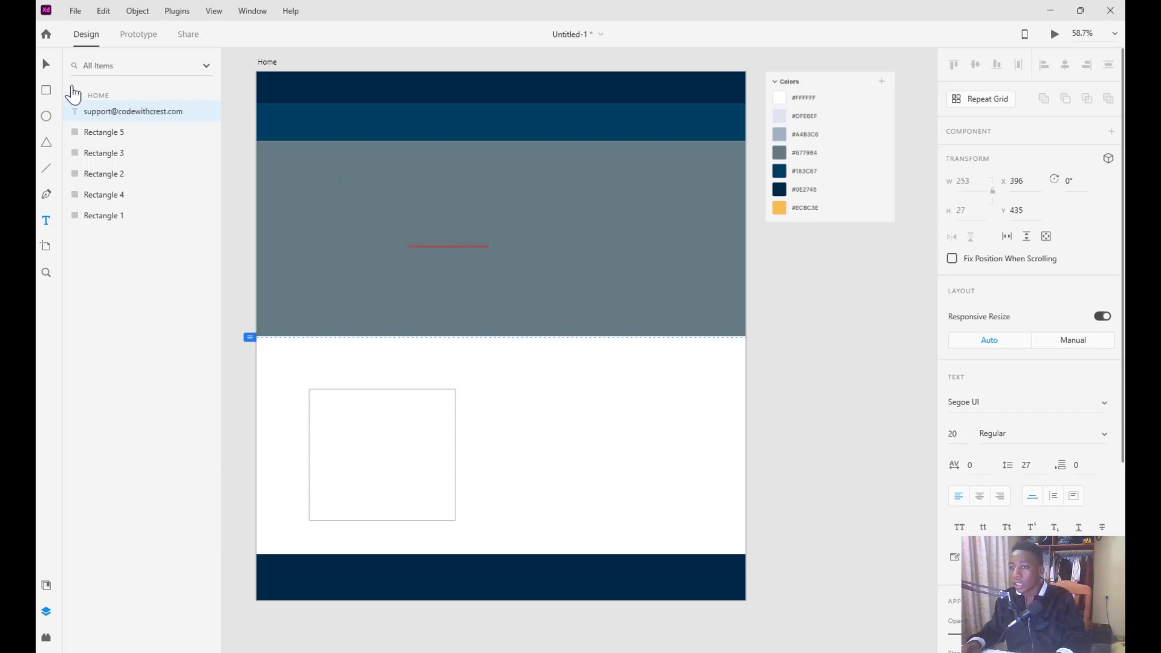
click(46, 64)
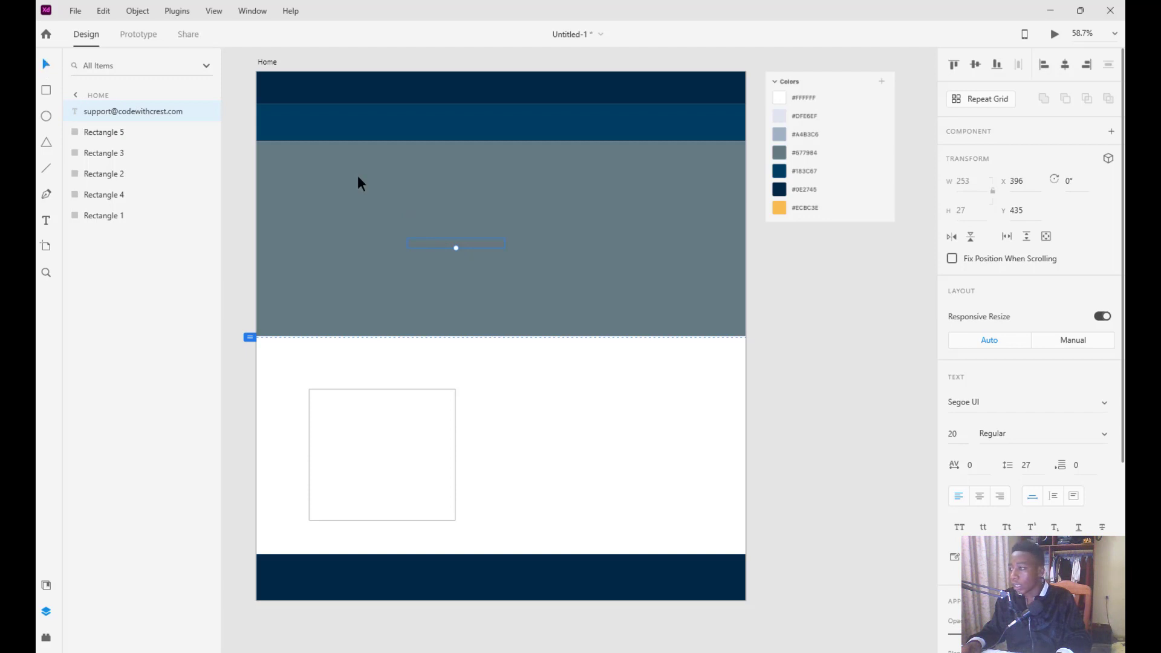
scroll(982, 385, down, 3)
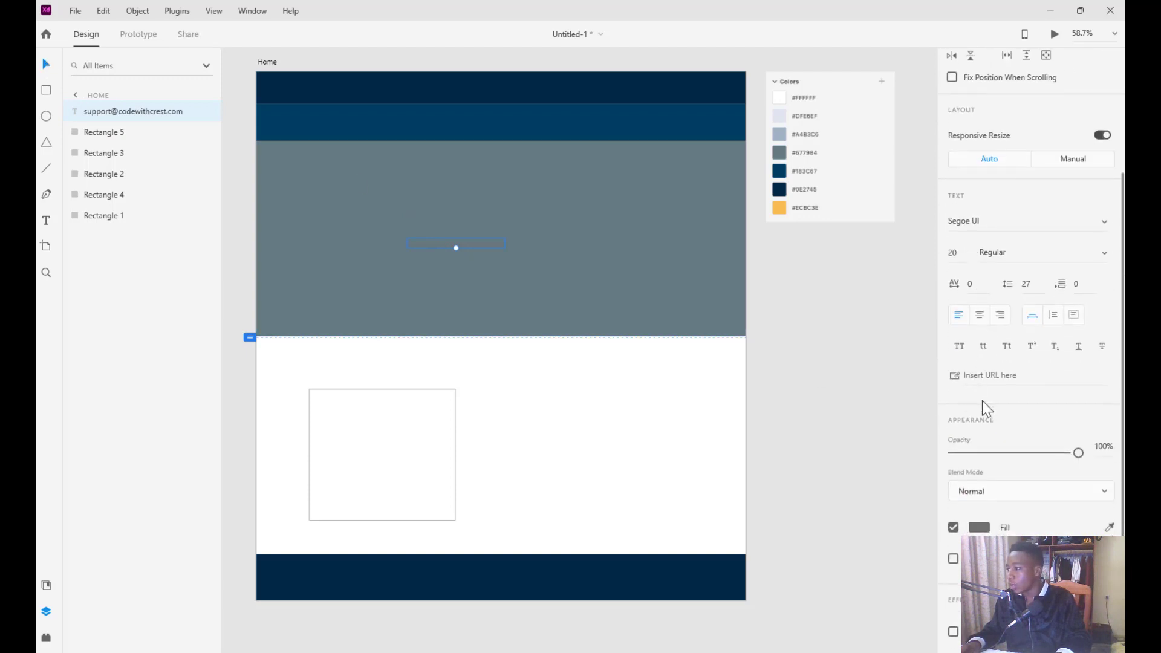
Make the e-mail text white (#FFFFFF) and move it into the top navy band
click(980, 527)
drag(835, 482, 752, 420)
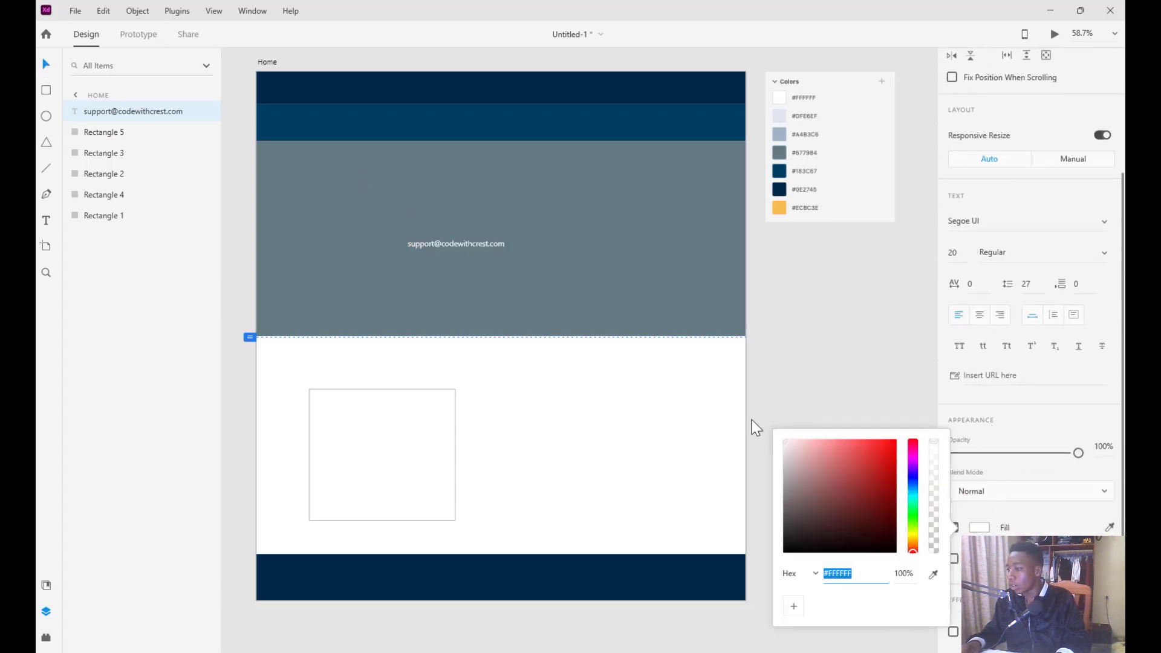
drag(462, 239, 382, 87)
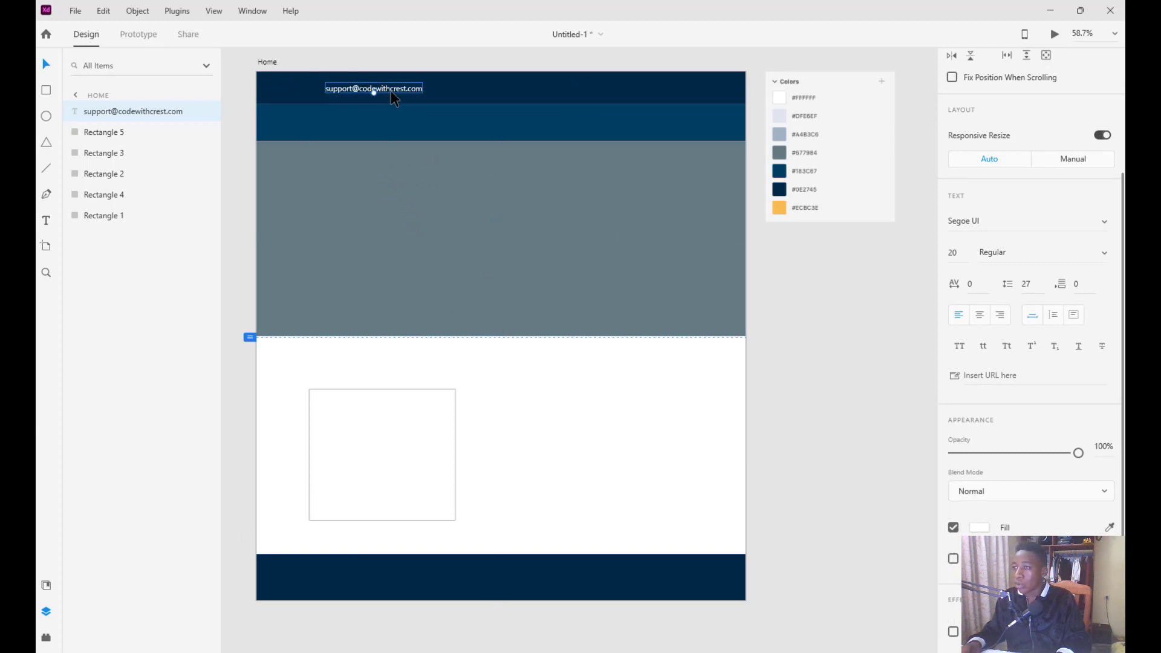
Set the e-mail text to Segoe UI Bold at size 30
double_click(393, 88)
key(ctrl+a)
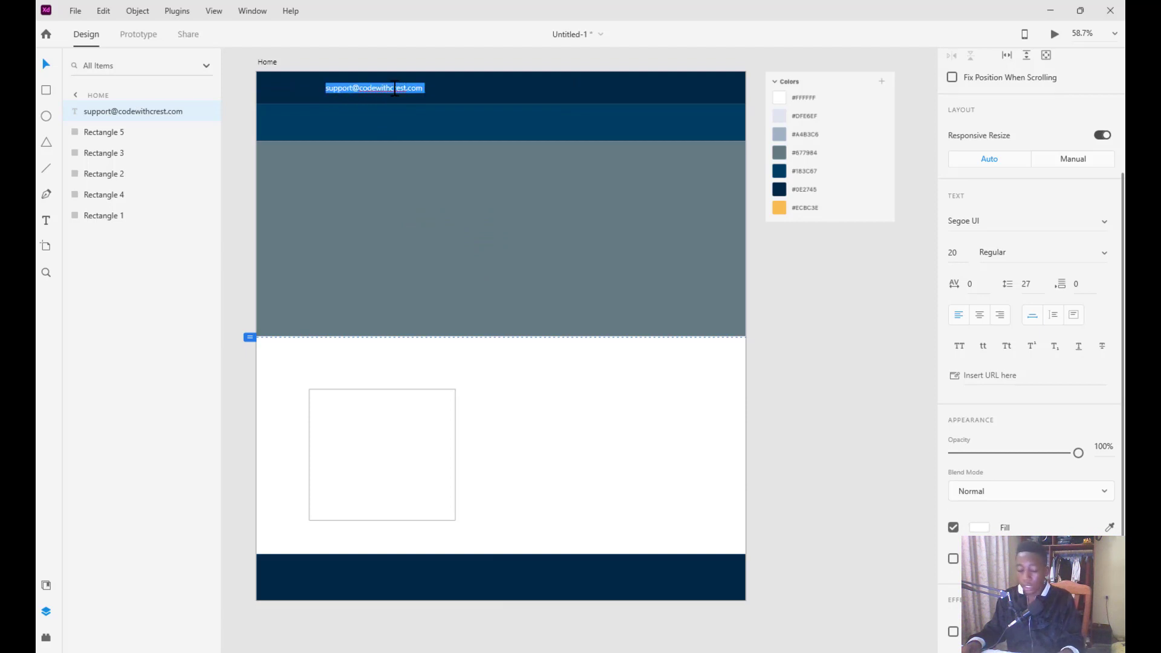
key(ctrl+b)
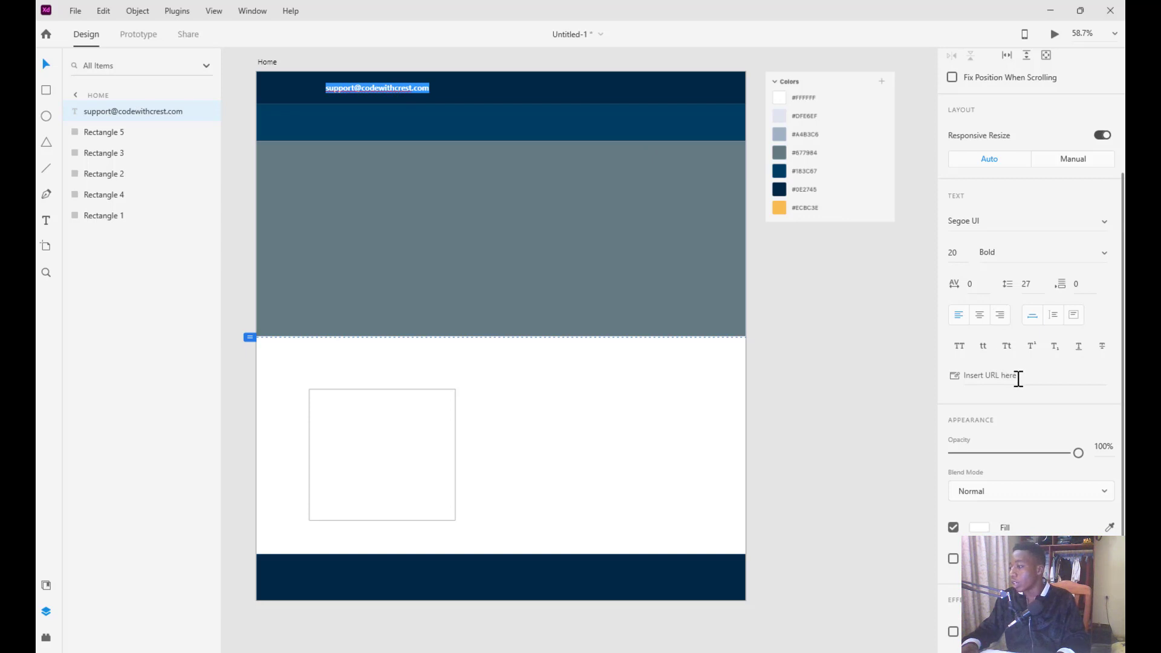
click(956, 252)
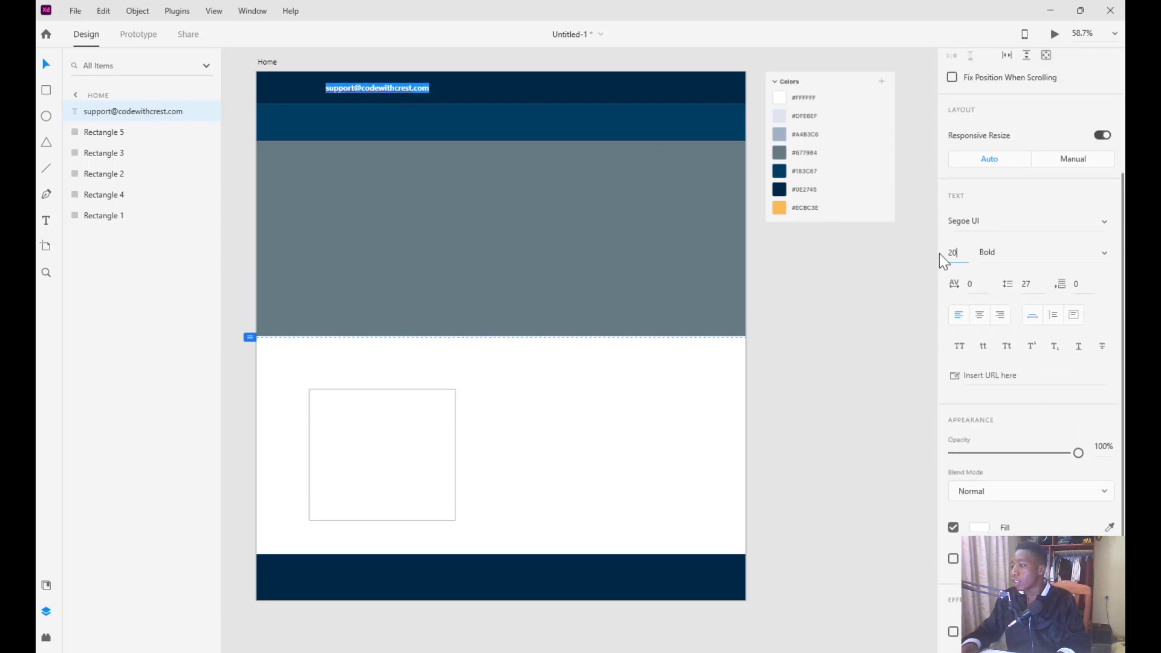
text(30)
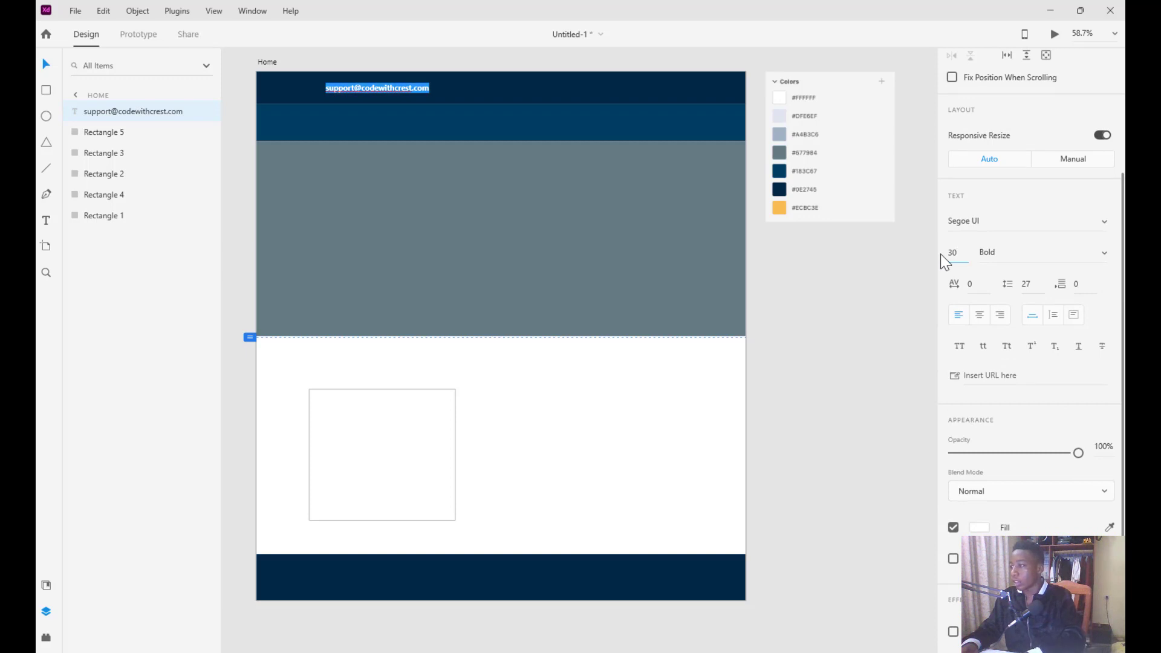
key(Return)
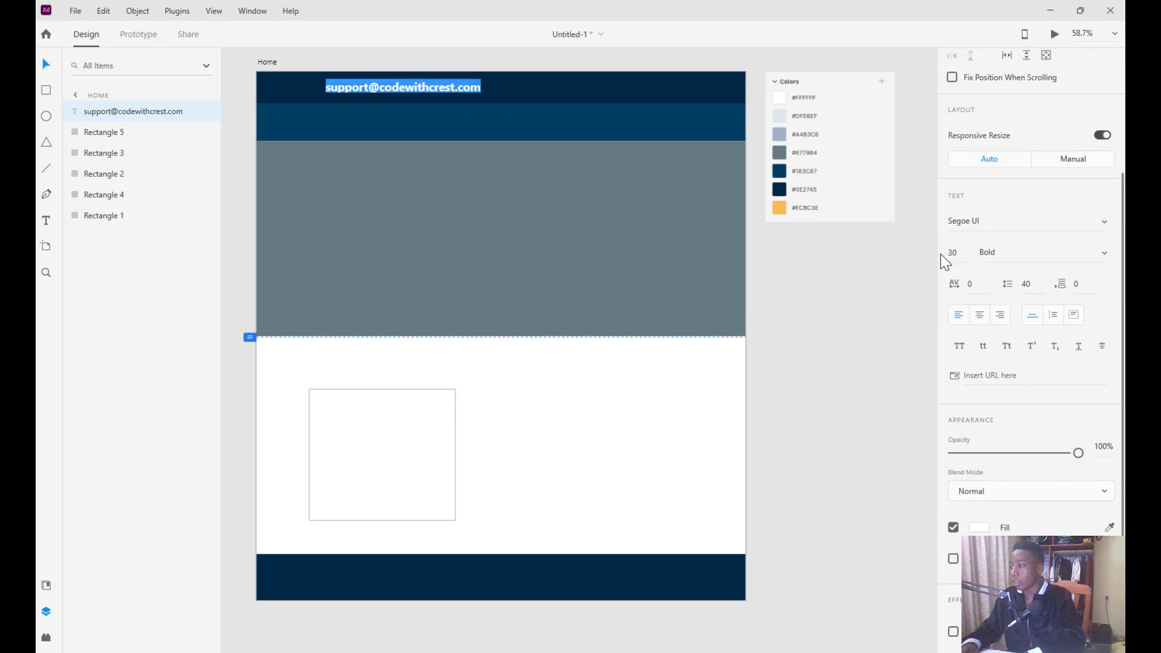
key(Escape)
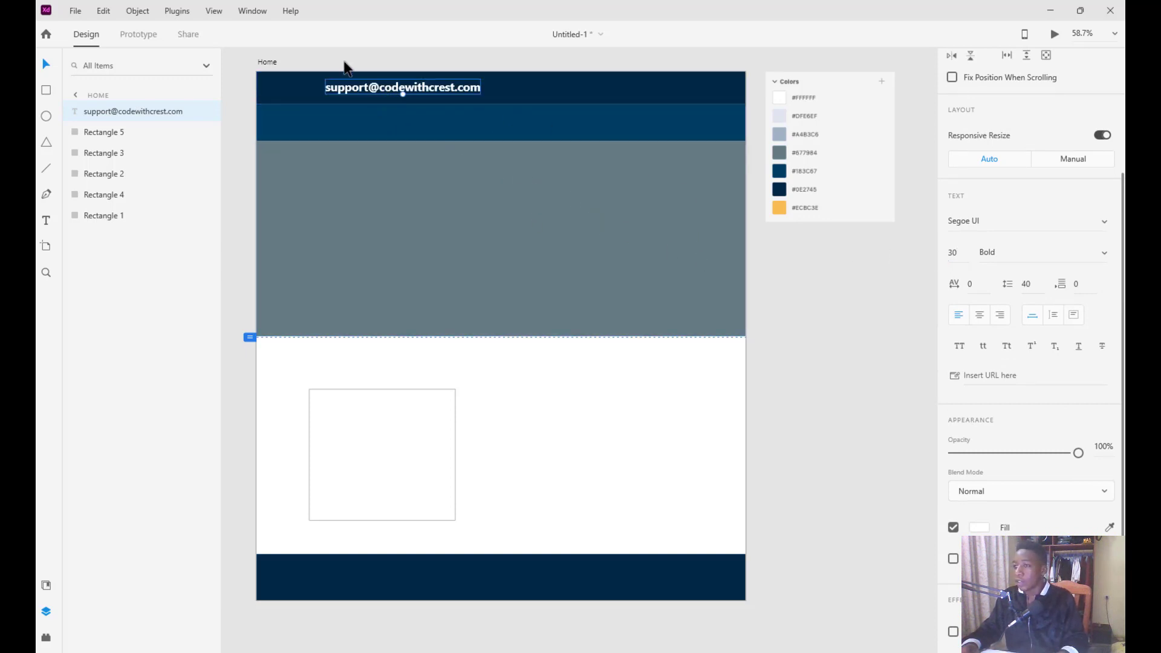
Show the layout grid, align the e-mail text to X 138, and duplicate it
click(267, 61)
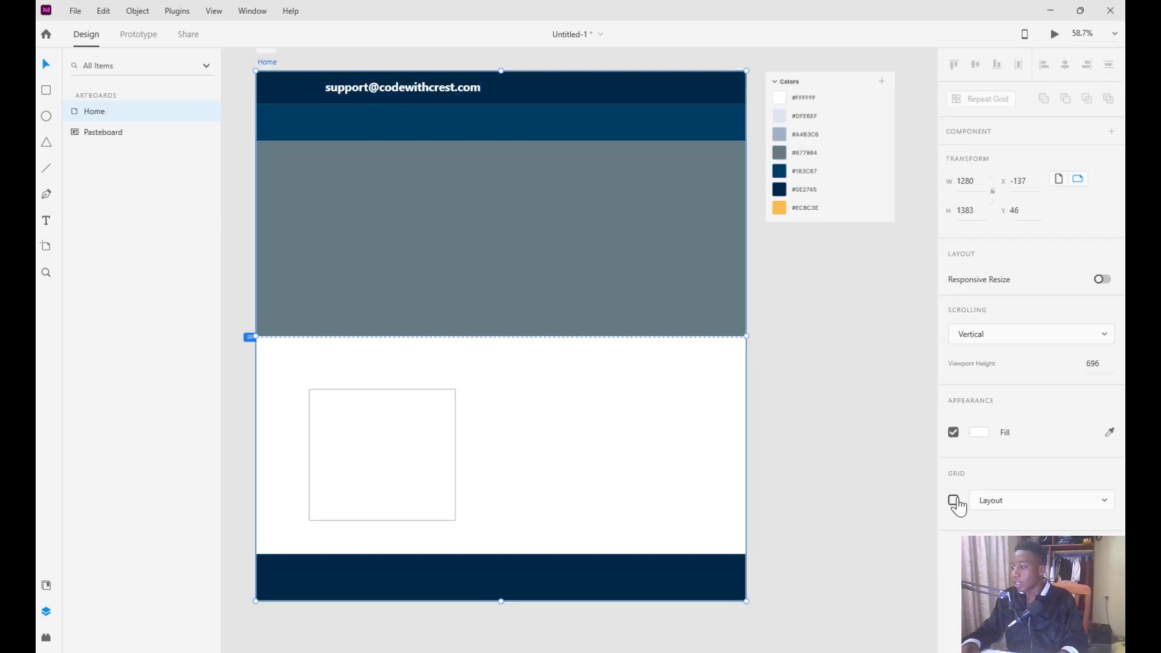
click(954, 500)
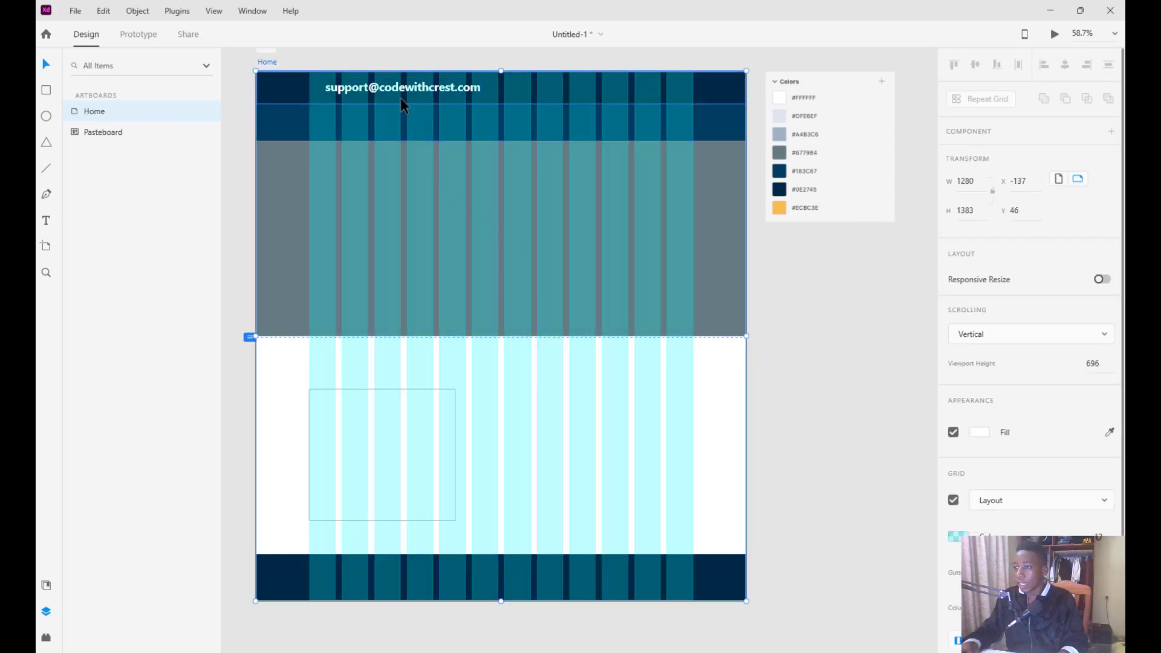
drag(417, 86, 403, 89)
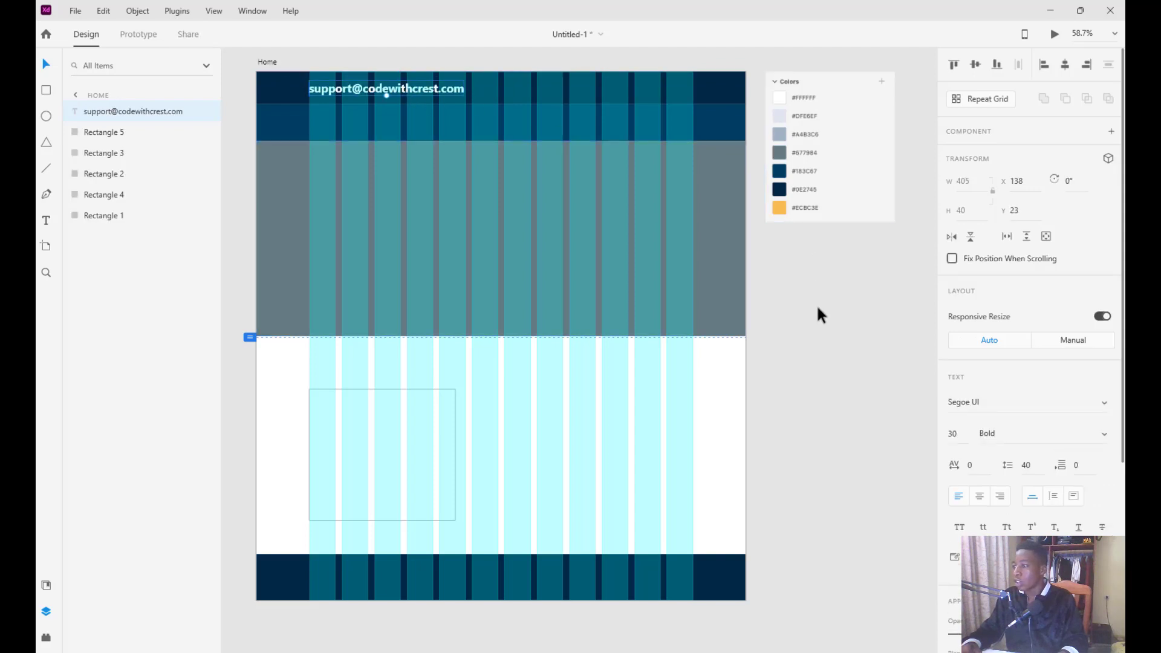
key(Escape)
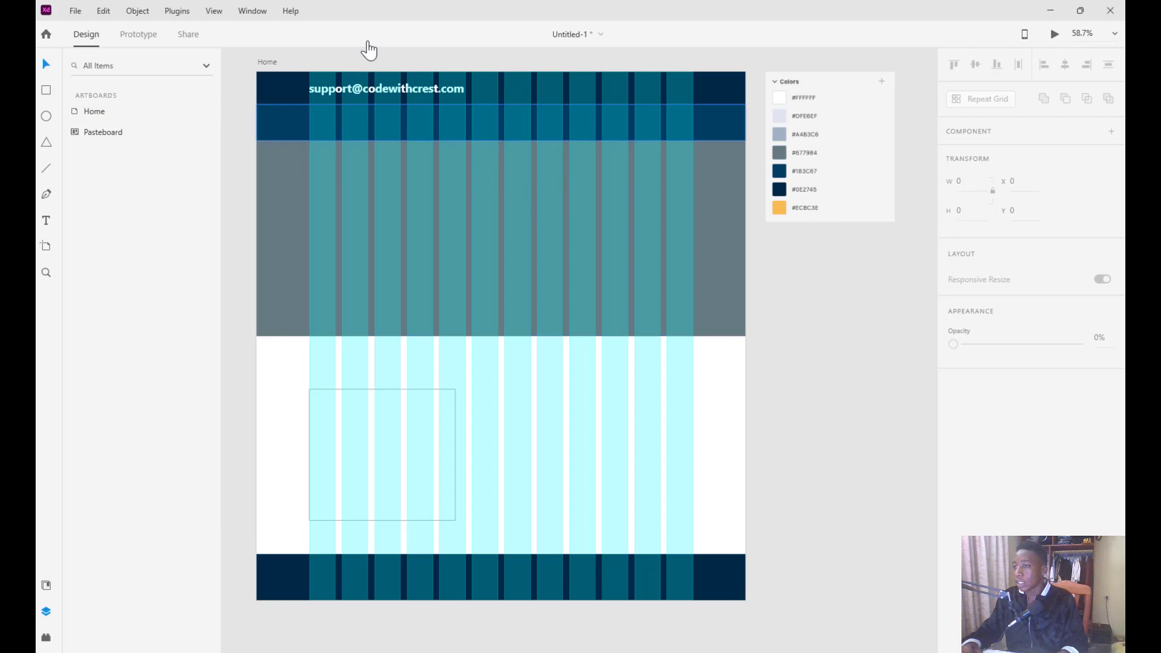
click(390, 90)
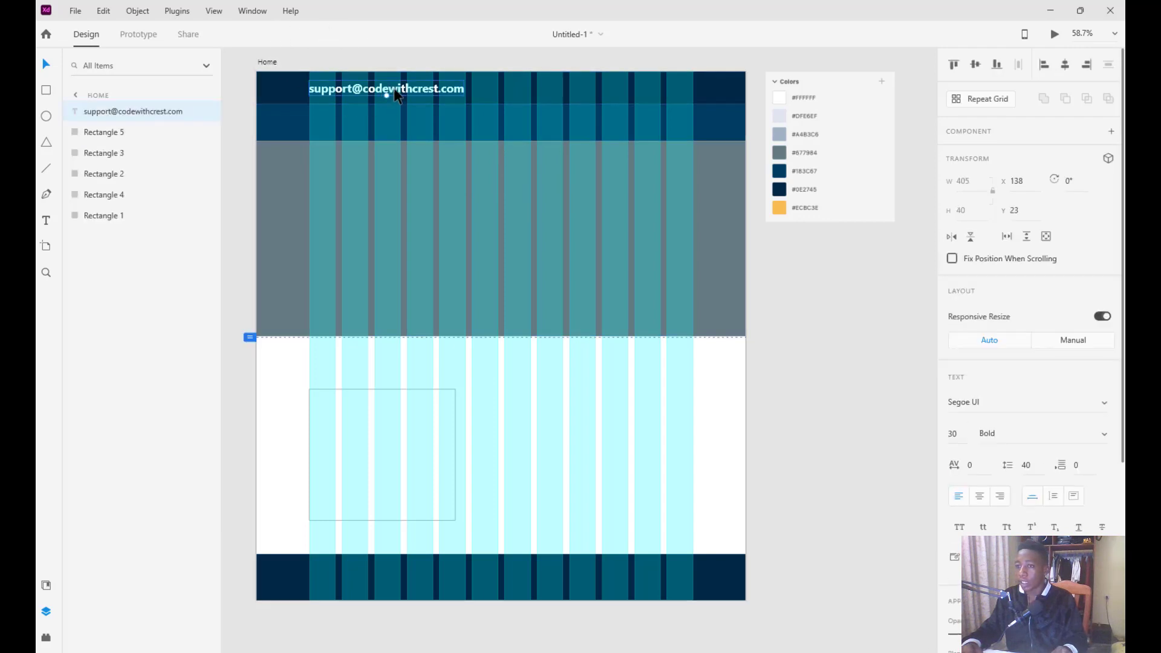
key(ctrl+d)
Replace the copy's text with the author's name ending in capital initials and place it at X 826, Y 23
drag(399, 95, 601, 94)
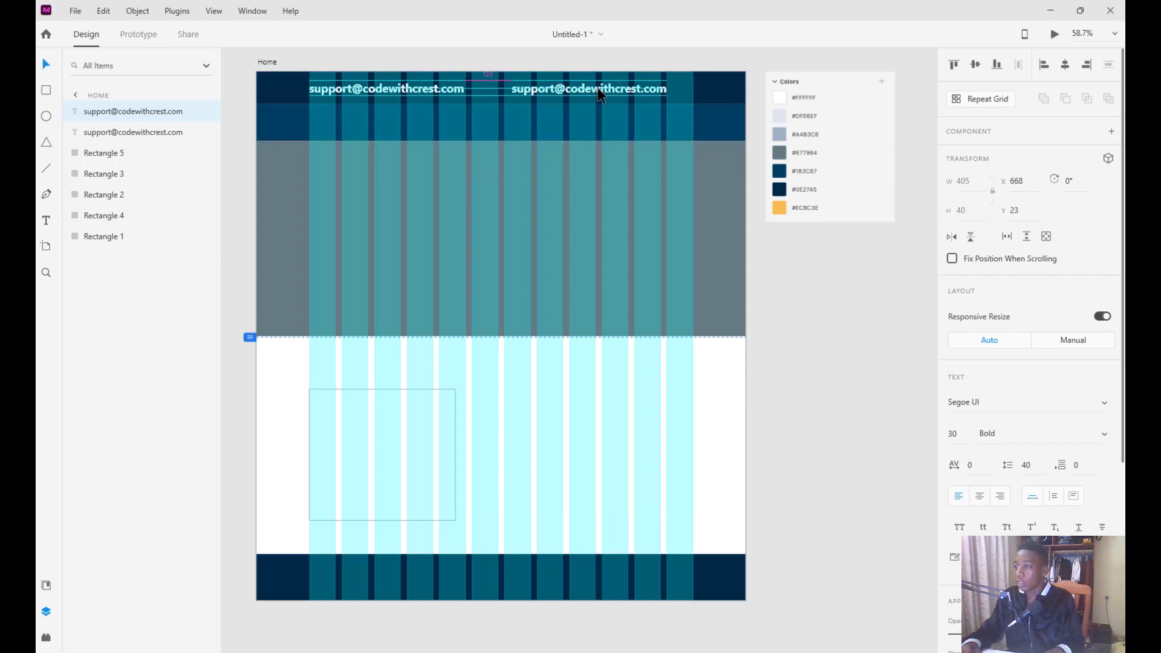
double_click(601, 95)
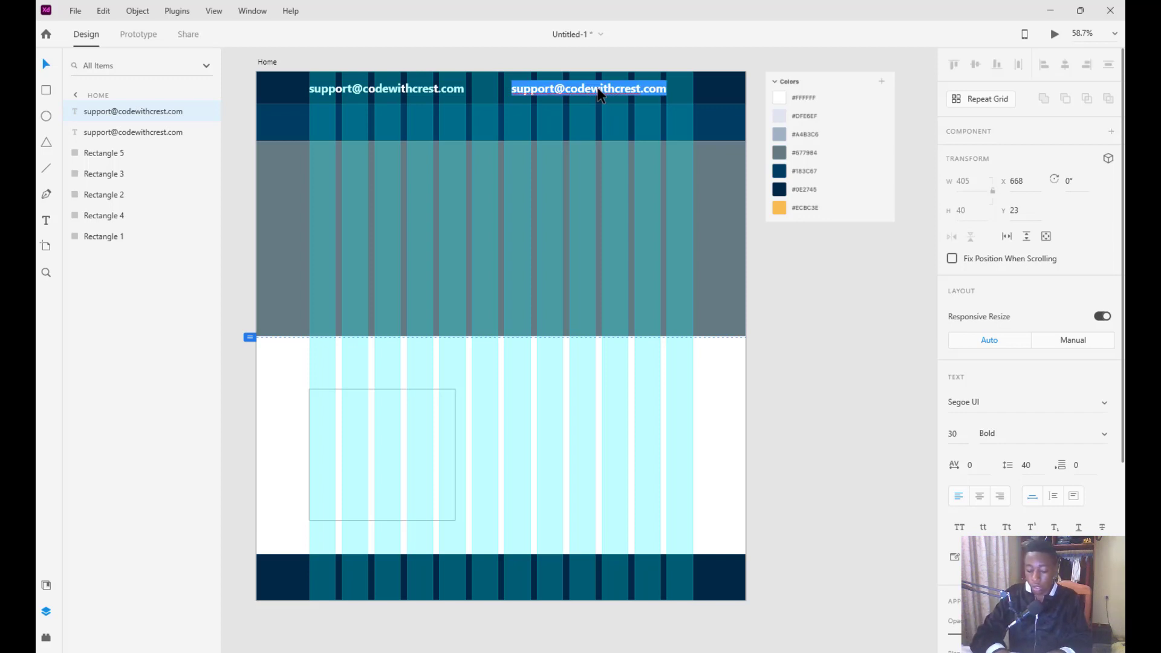
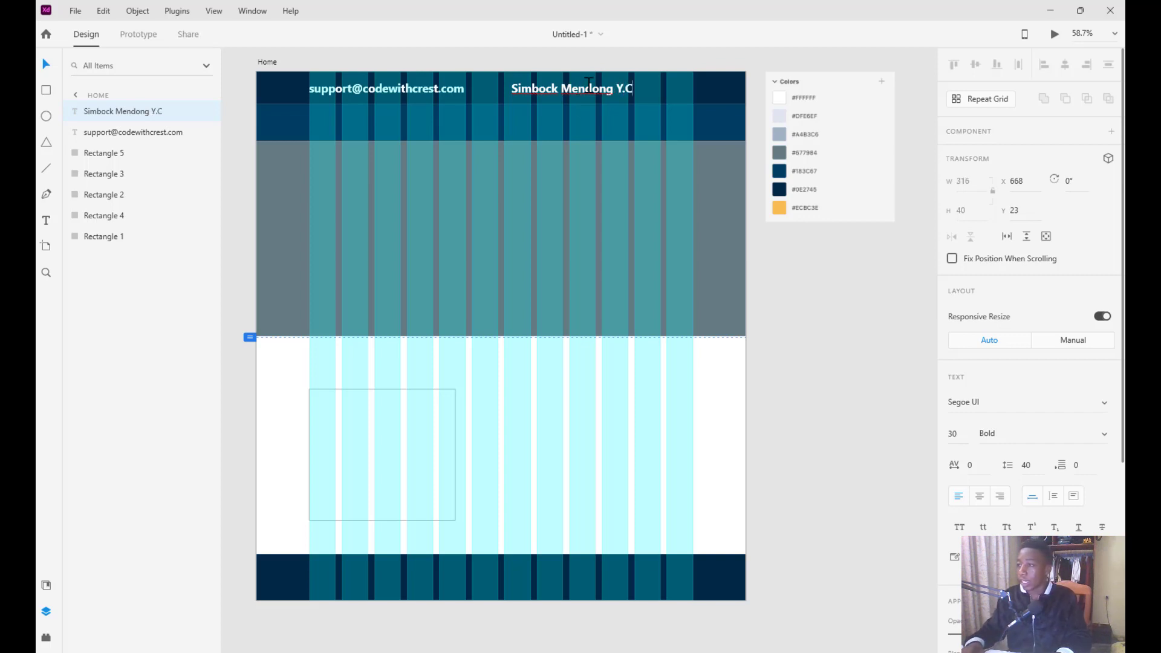
key(Escape)
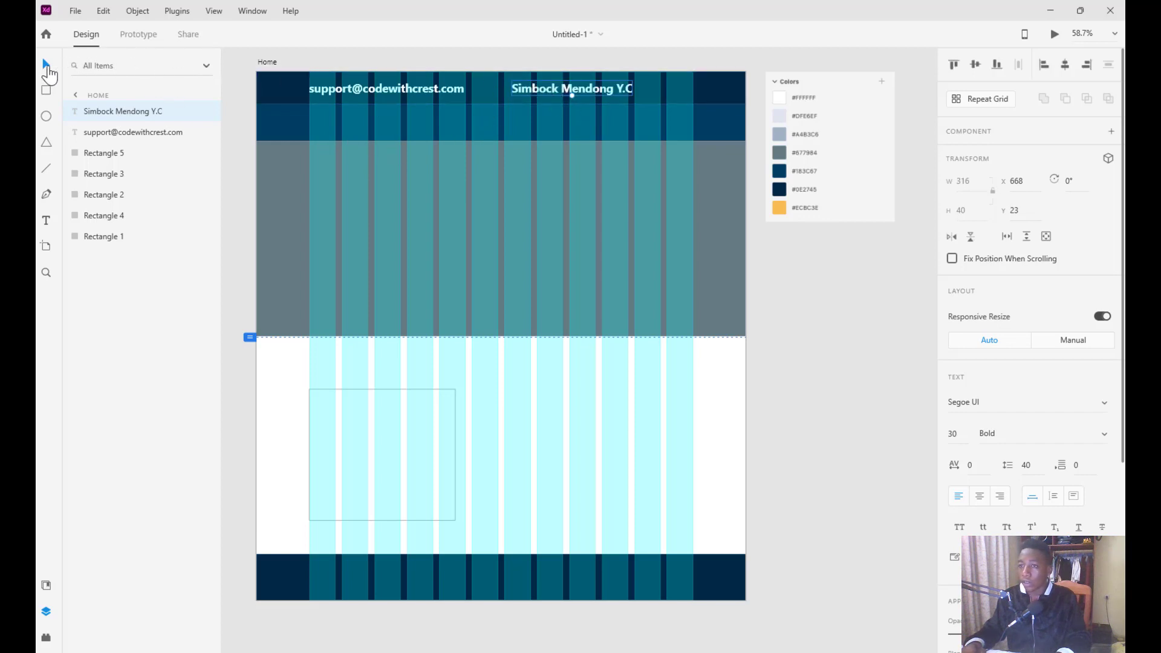
drag(545, 96, 600, 93)
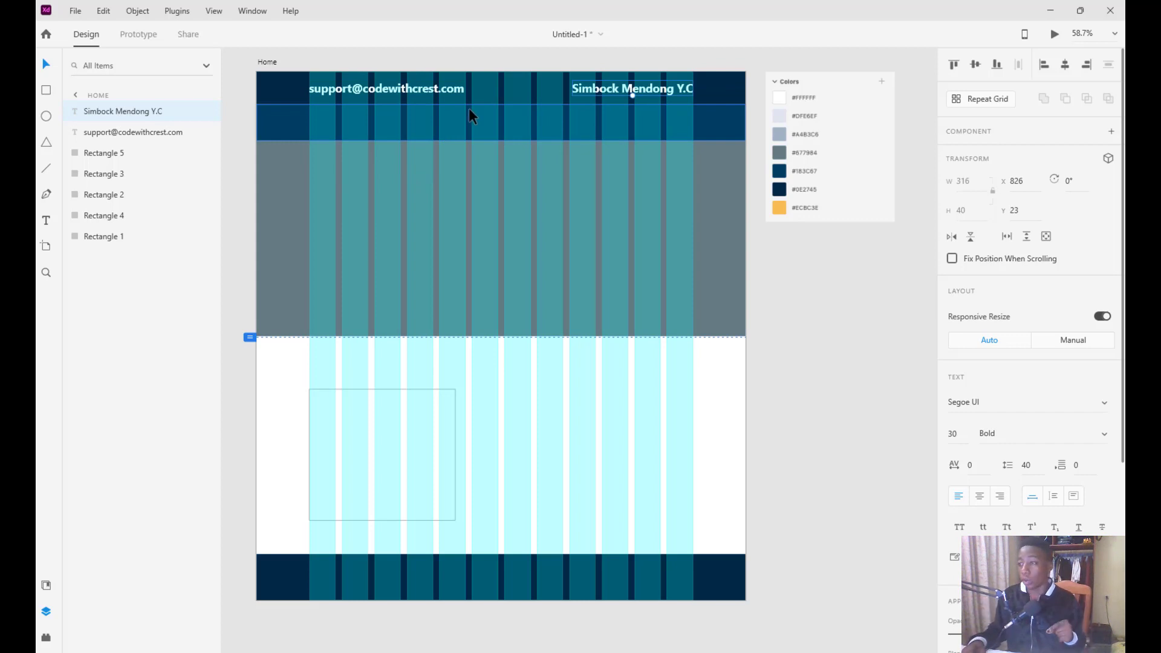
click(801, 270)
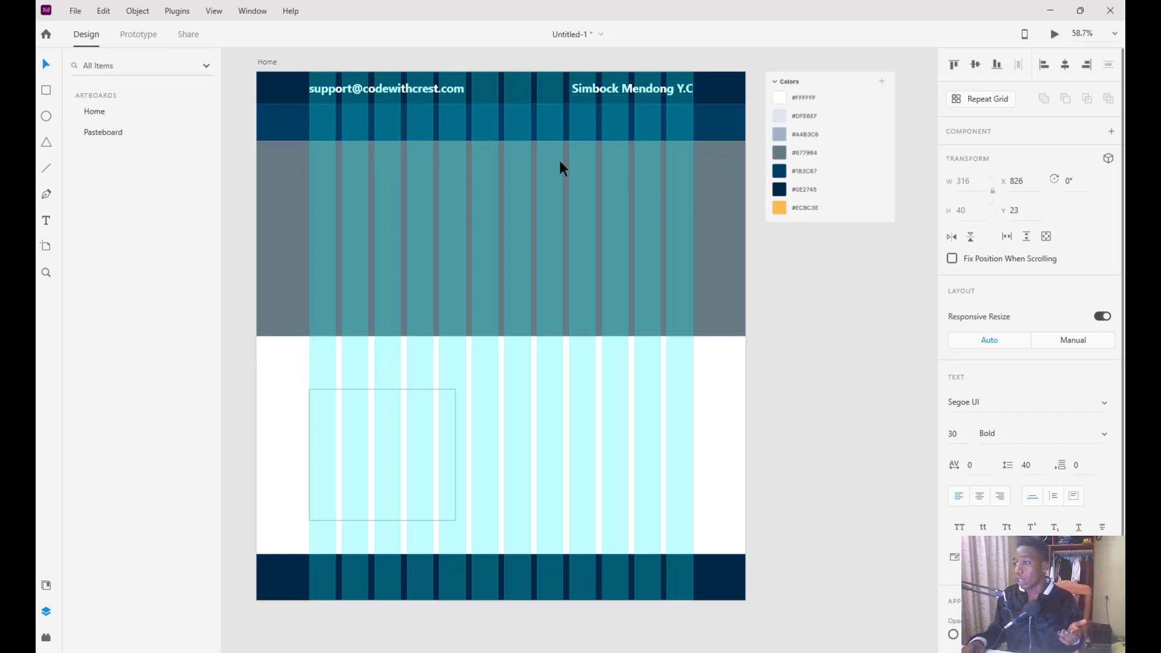
Turn off the Home artboard's layout grid and bring the Colors folder window over the design
click(264, 67)
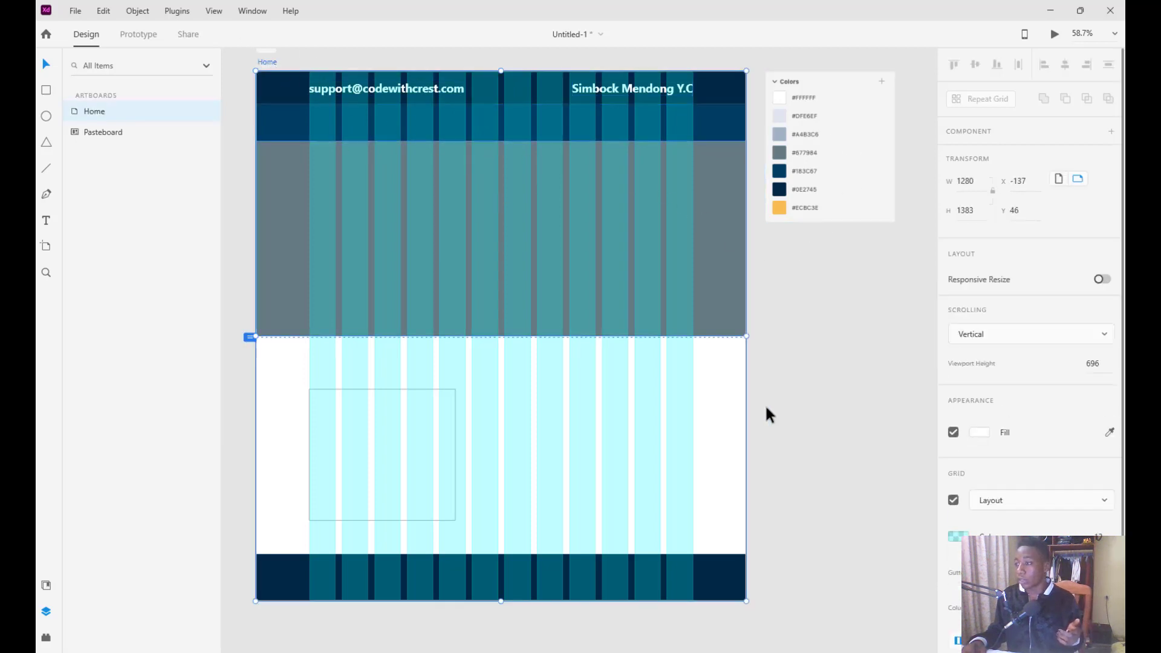
click(953, 501)
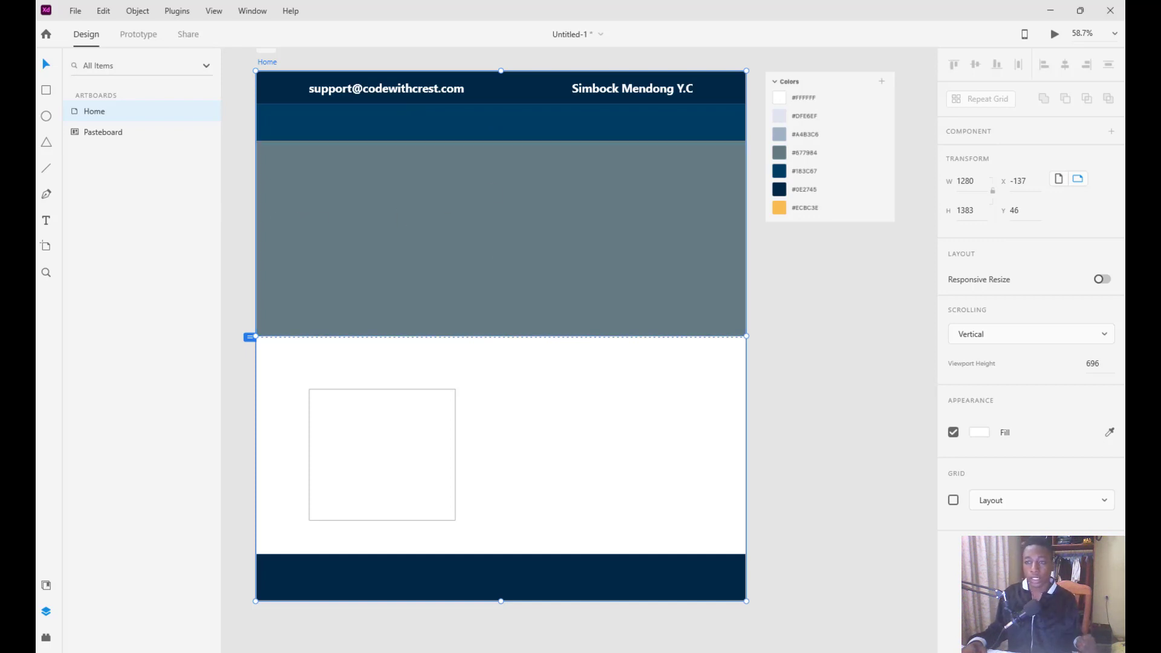
mouse_move(635, 651)
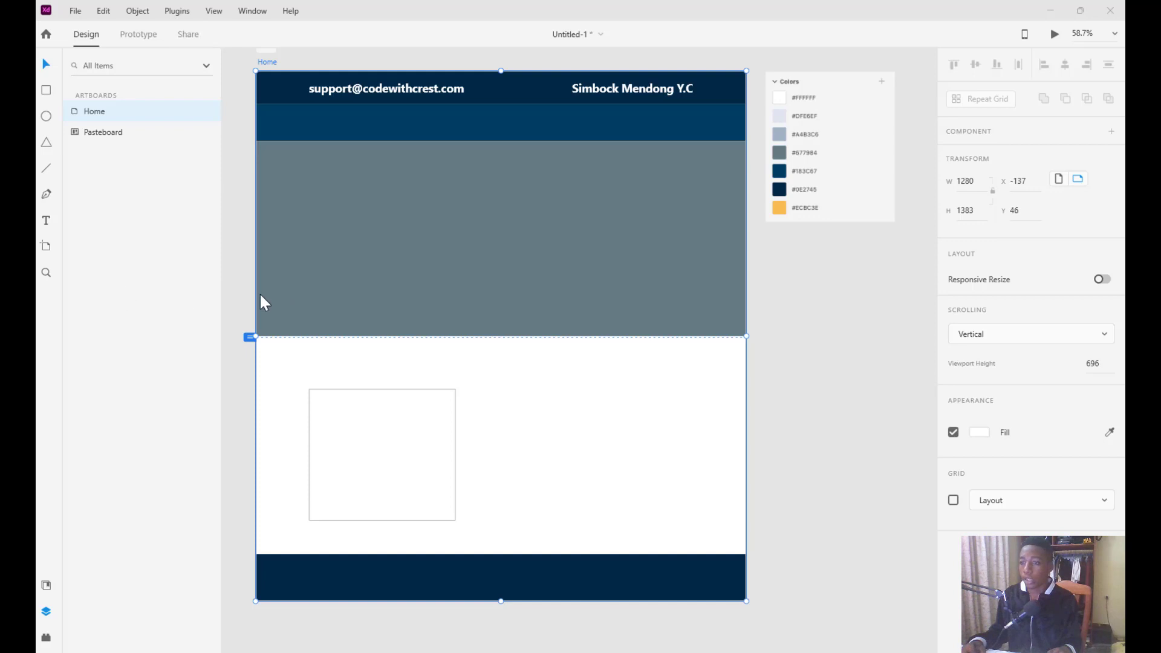
drag(38, 285, 383, 236)
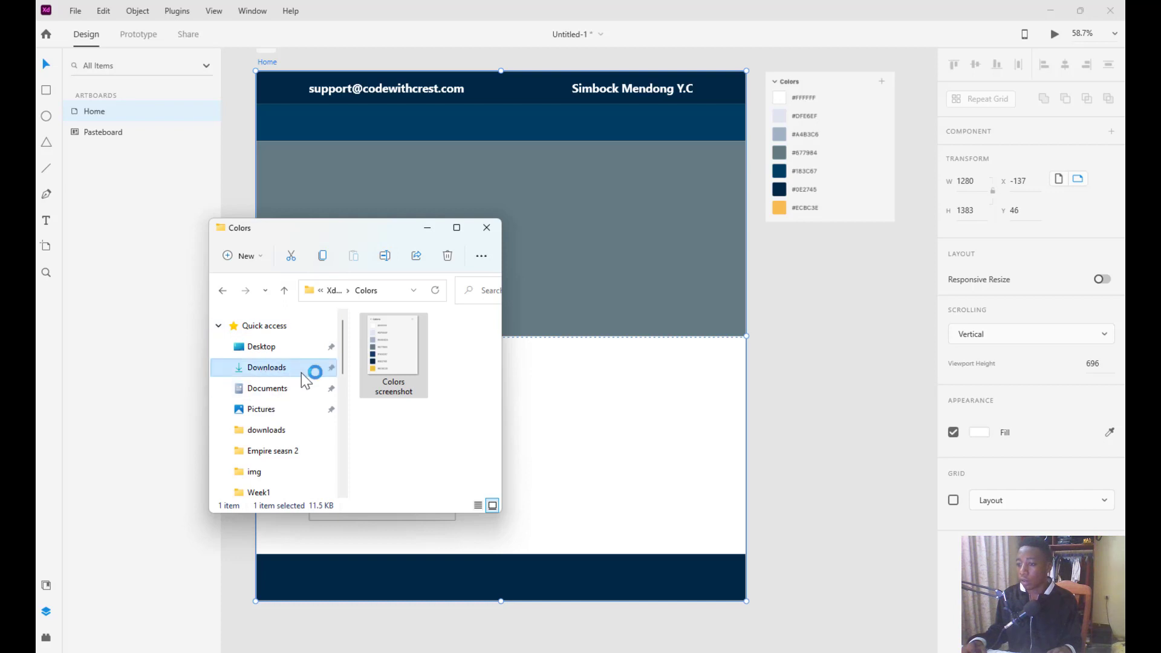
Drag the pexels-martin-damboldt-799091 photo and the Smart Ship logo from Downloads onto the pasteboard
click(332, 370)
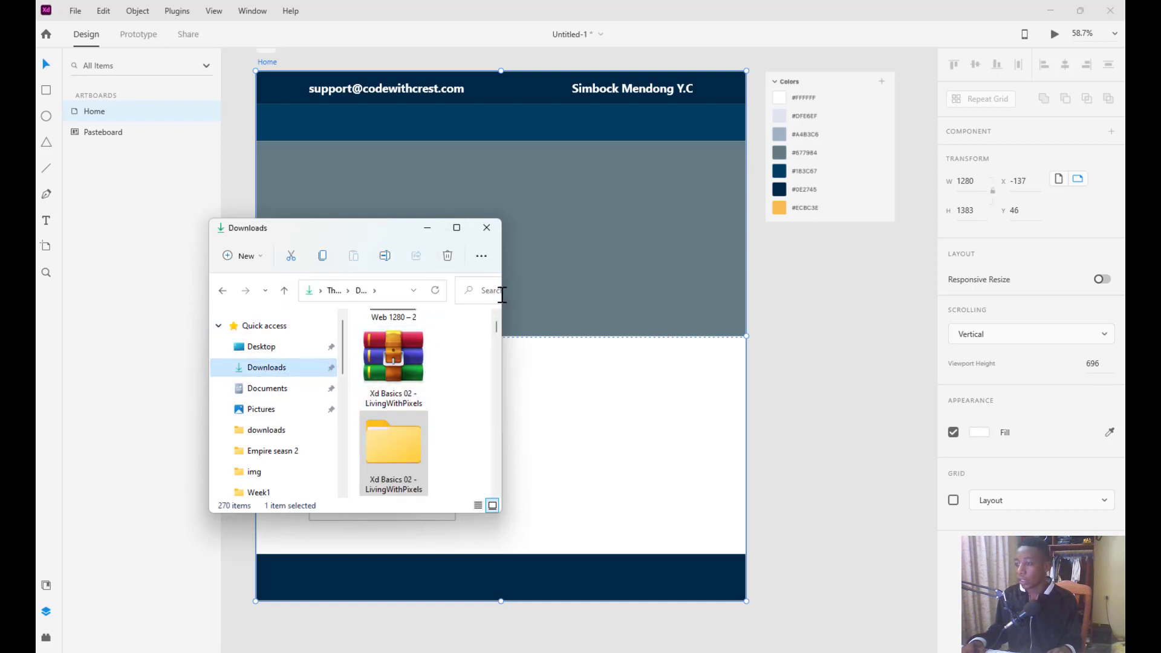
drag(506, 302, 608, 305)
scroll(473, 368, down, 5)
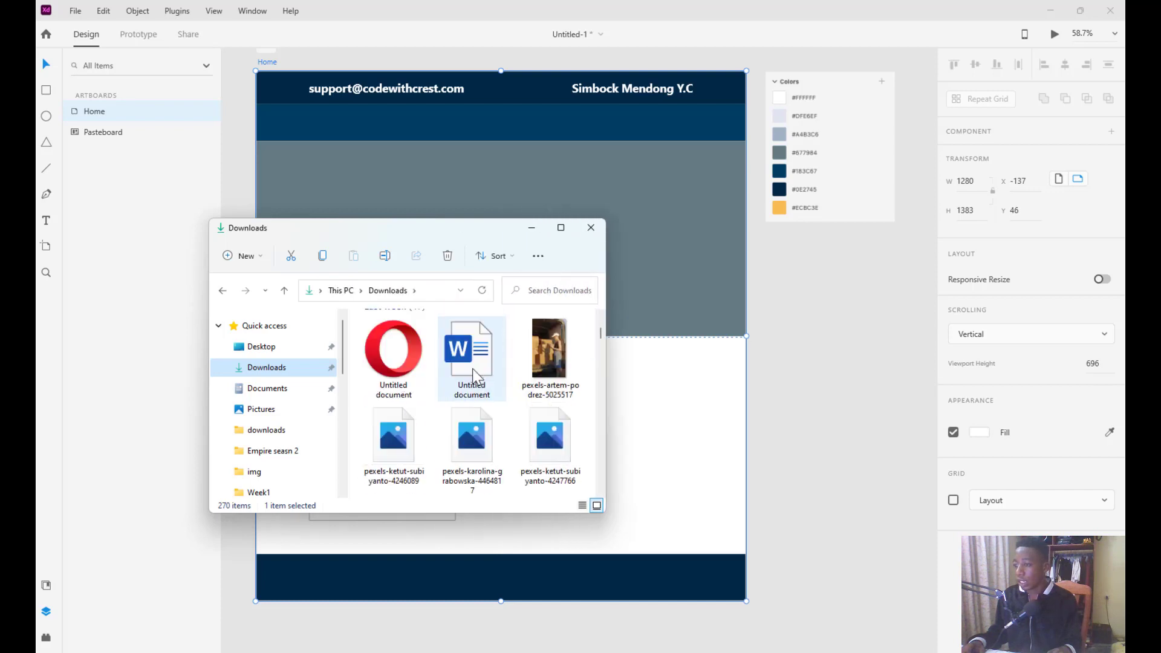
scroll(473, 368, down, 3)
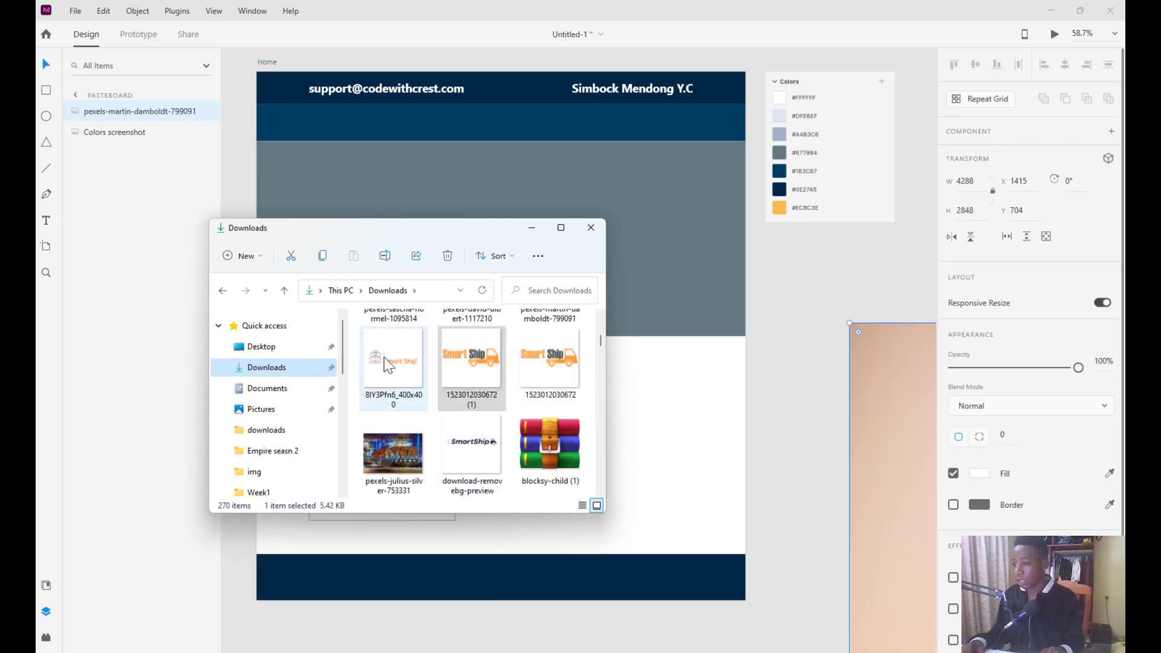
drag(383, 357, 835, 284)
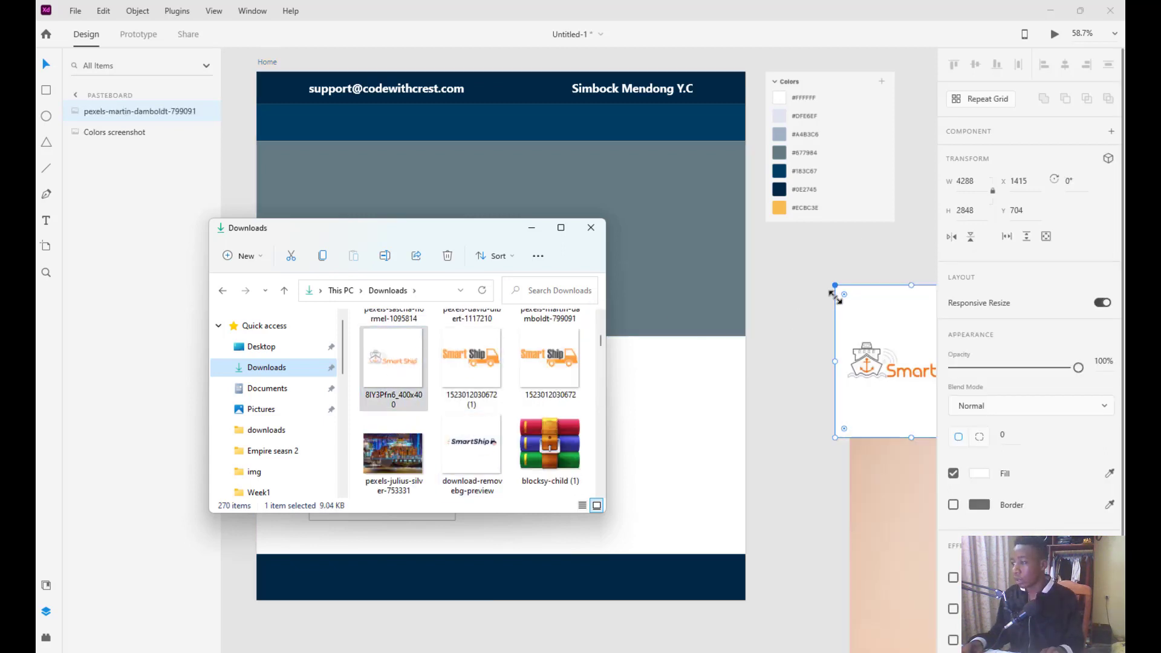
drag(870, 374, 836, 318)
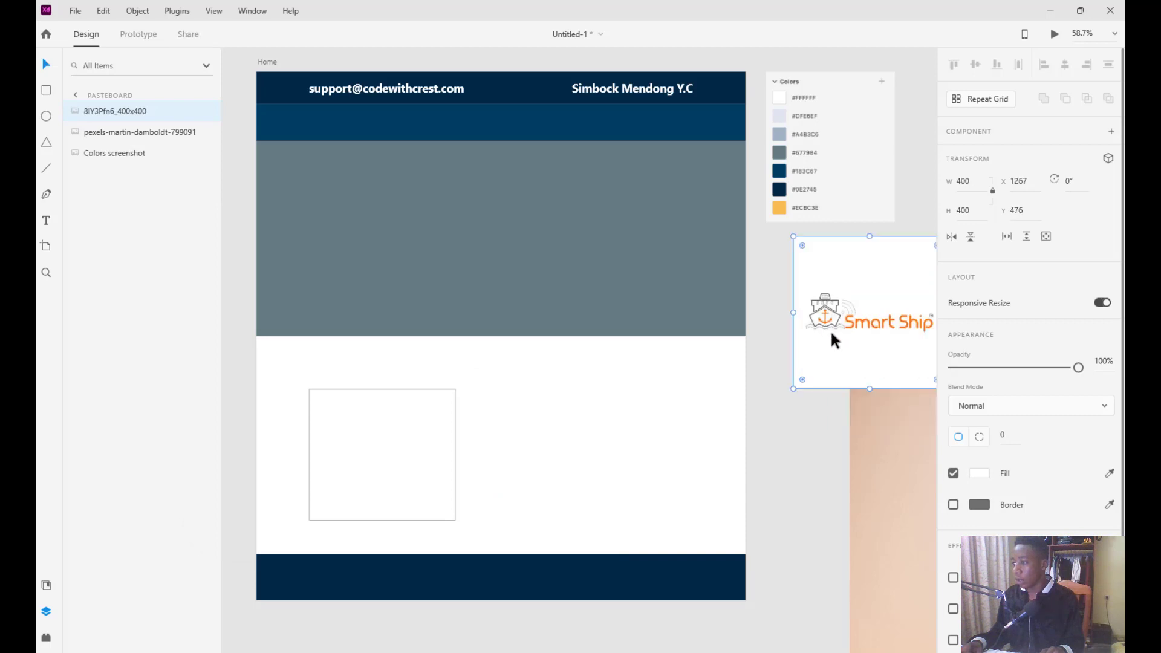
Delete the pexels ship photo and move the Smart Ship logo, slightly smaller, near the artboard
click(863, 482)
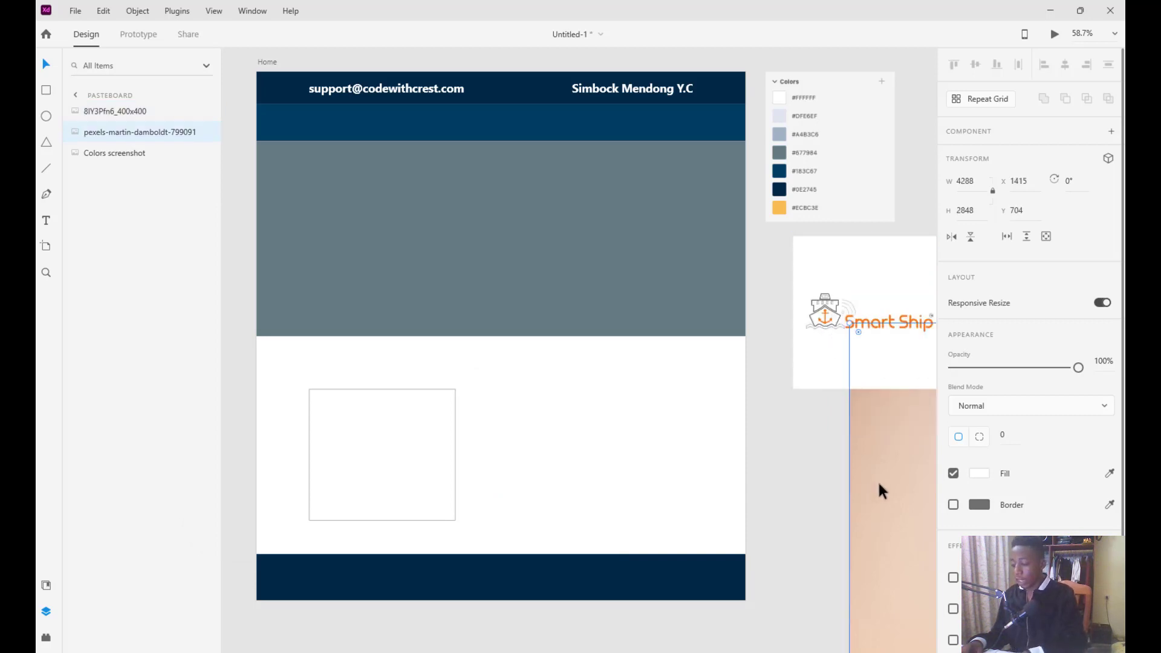
key(Delete)
drag(821, 374, 801, 389)
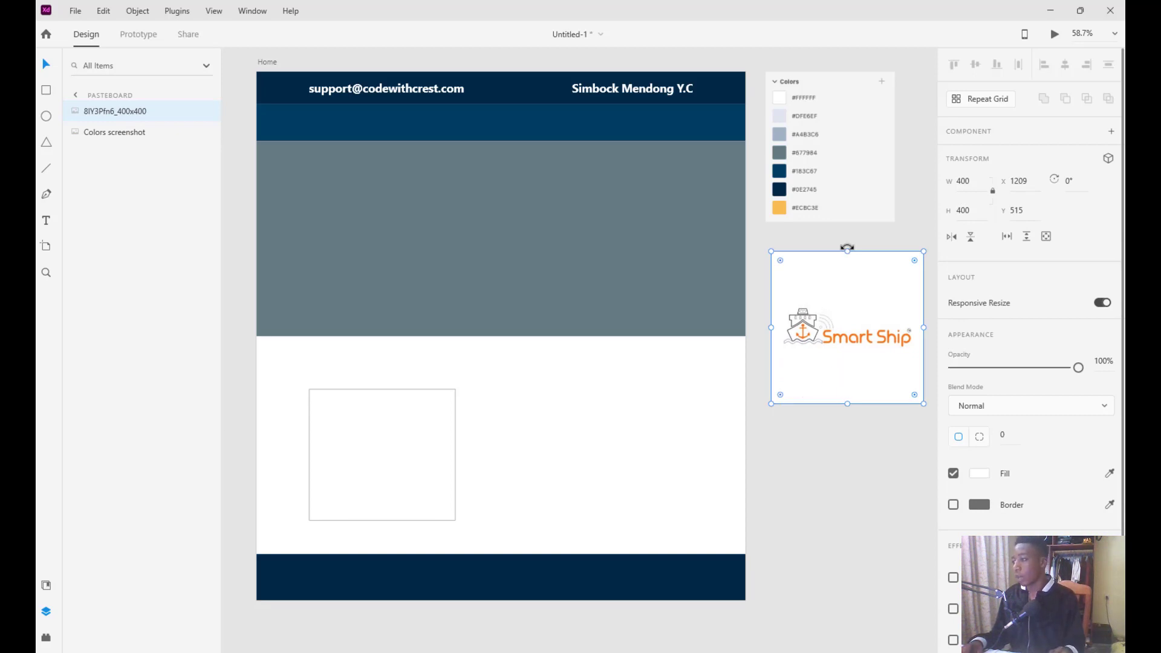
drag(847, 251, 847, 272)
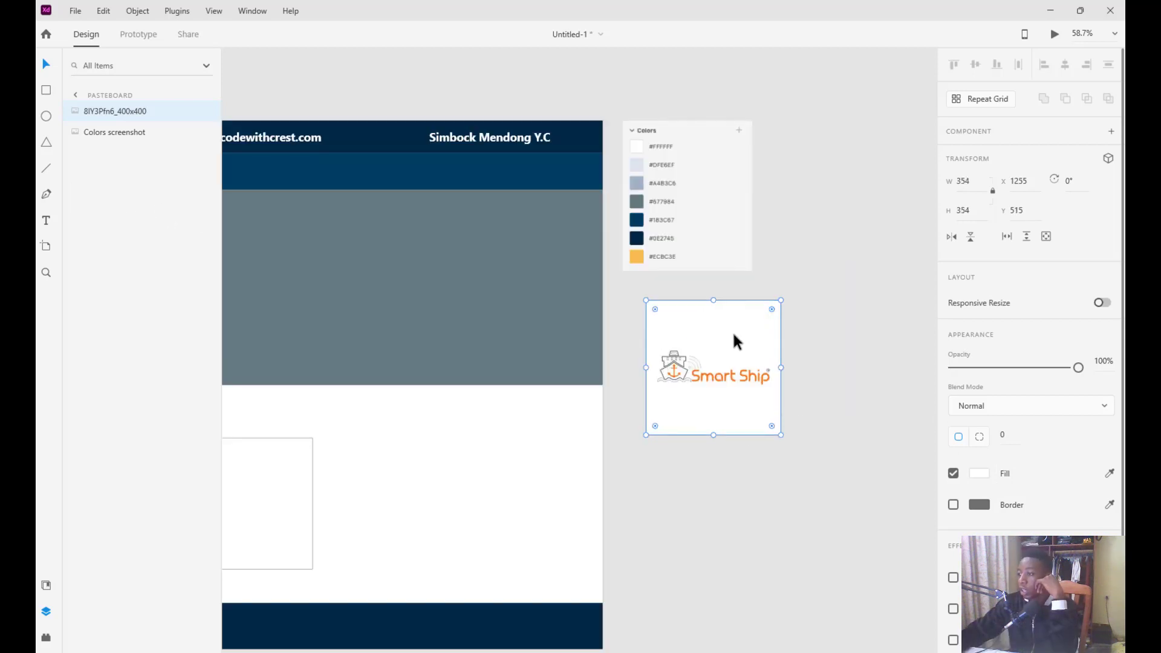
Round the logo into a circle (radius 177) and place it at 81 x 81, X 138, Y 85
click(859, 344)
click(771, 316)
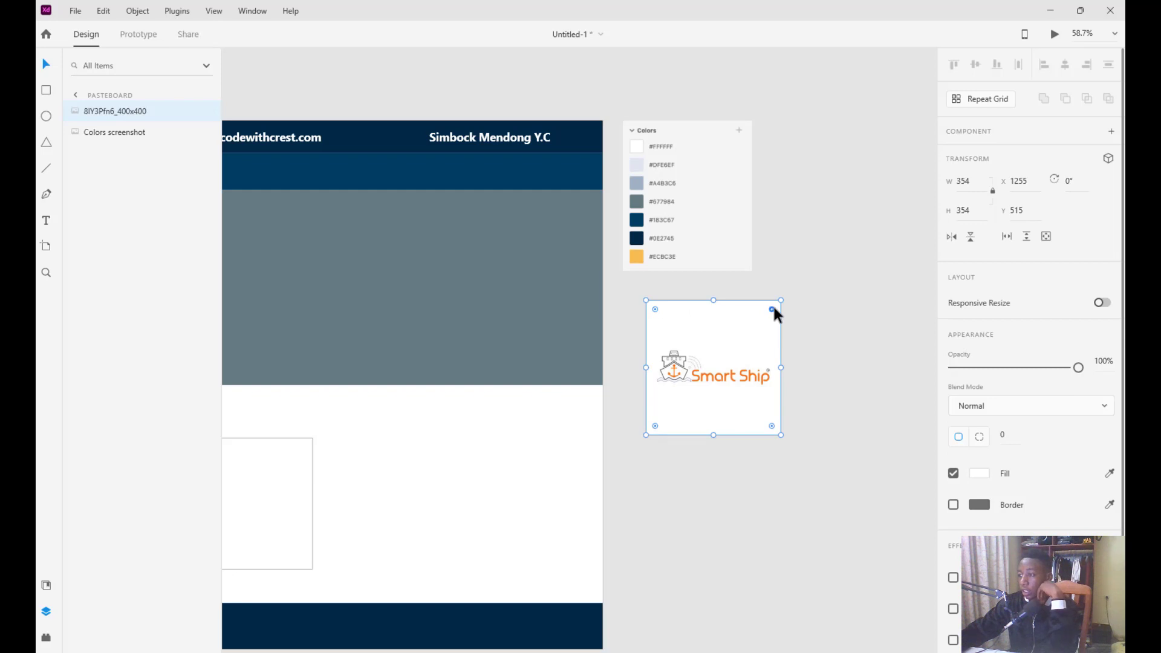
drag(772, 309, 717, 386)
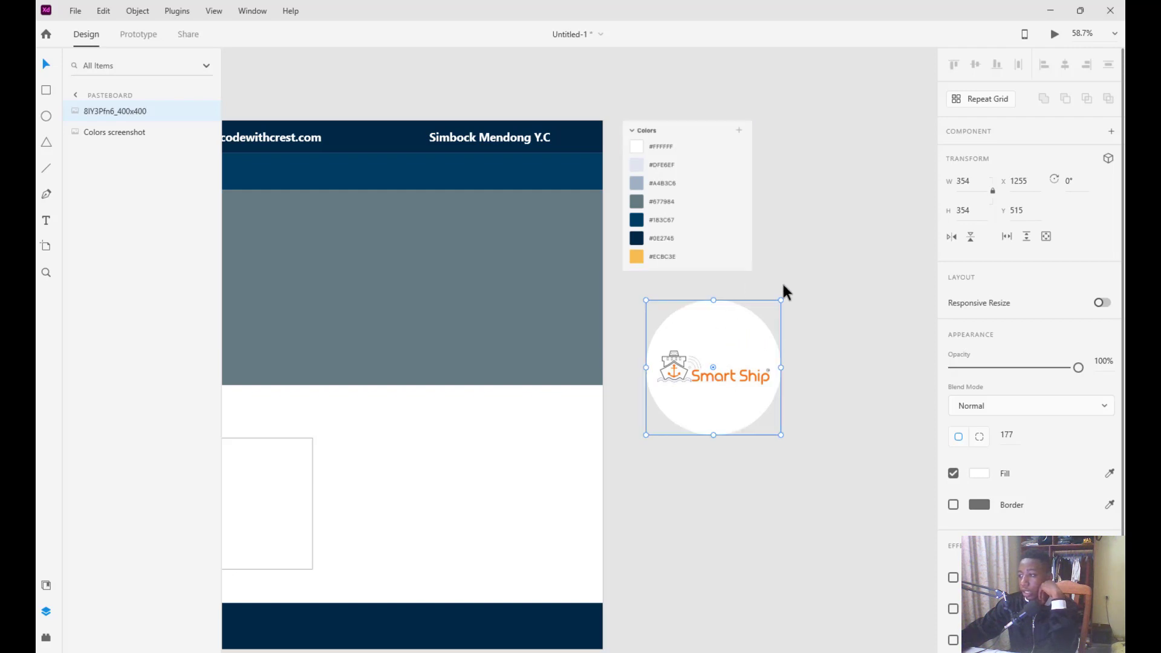
drag(780, 301, 719, 380)
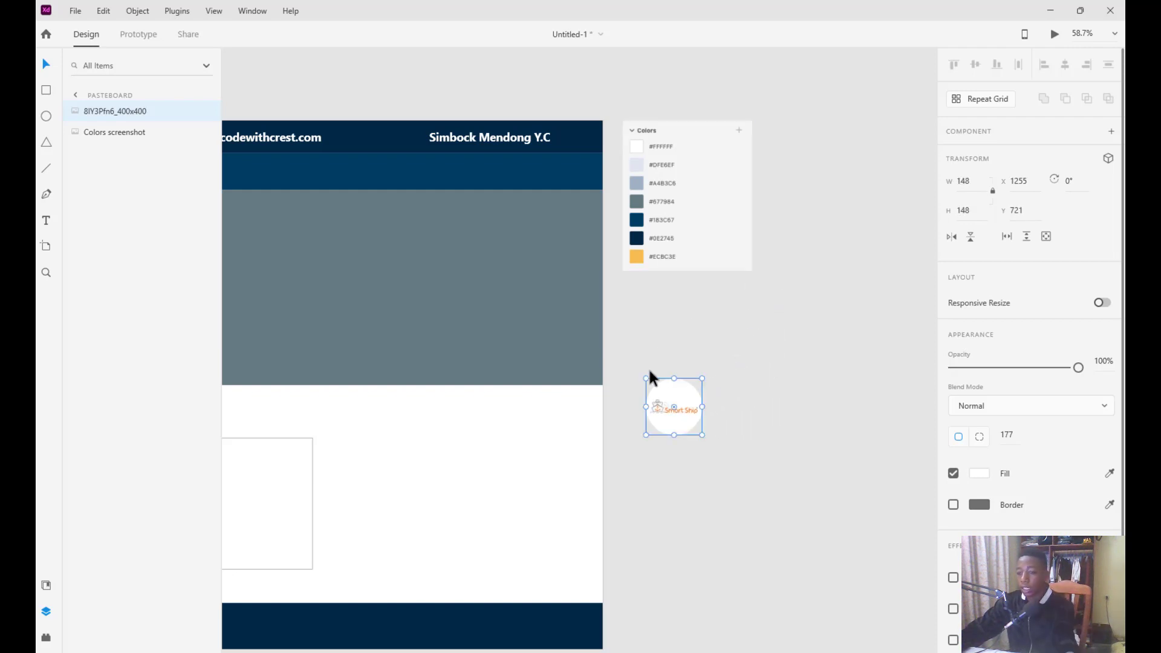
scroll(650, 373, left, 2)
scroll(650, 378, left, 3)
drag(933, 407, 454, 181)
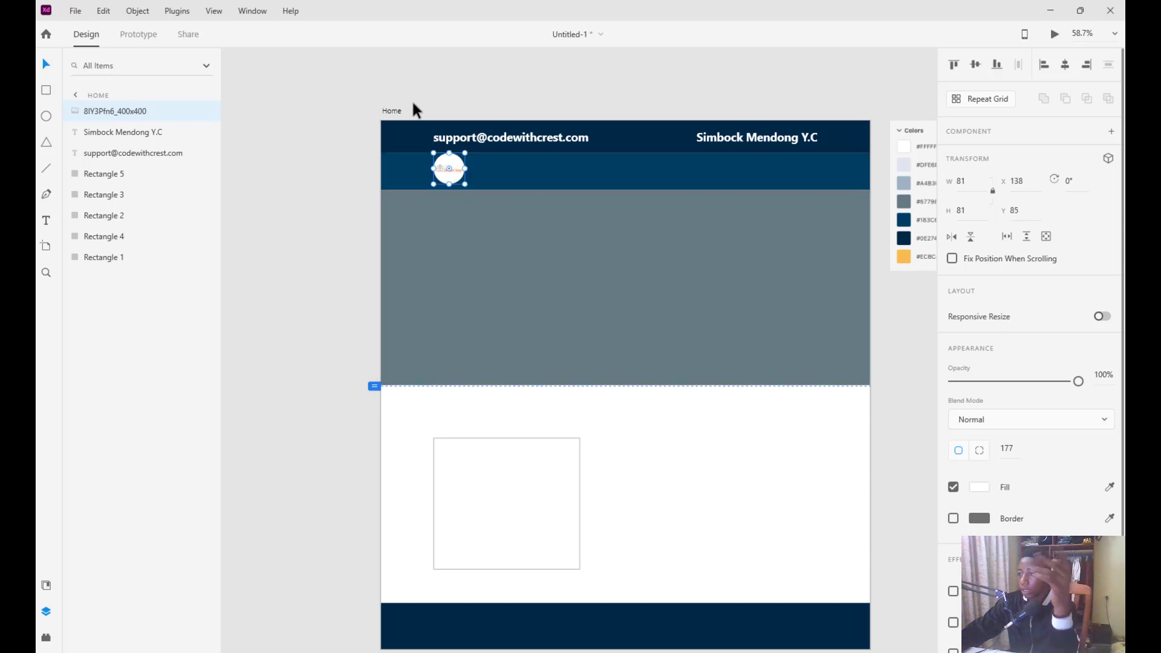
click(391, 114)
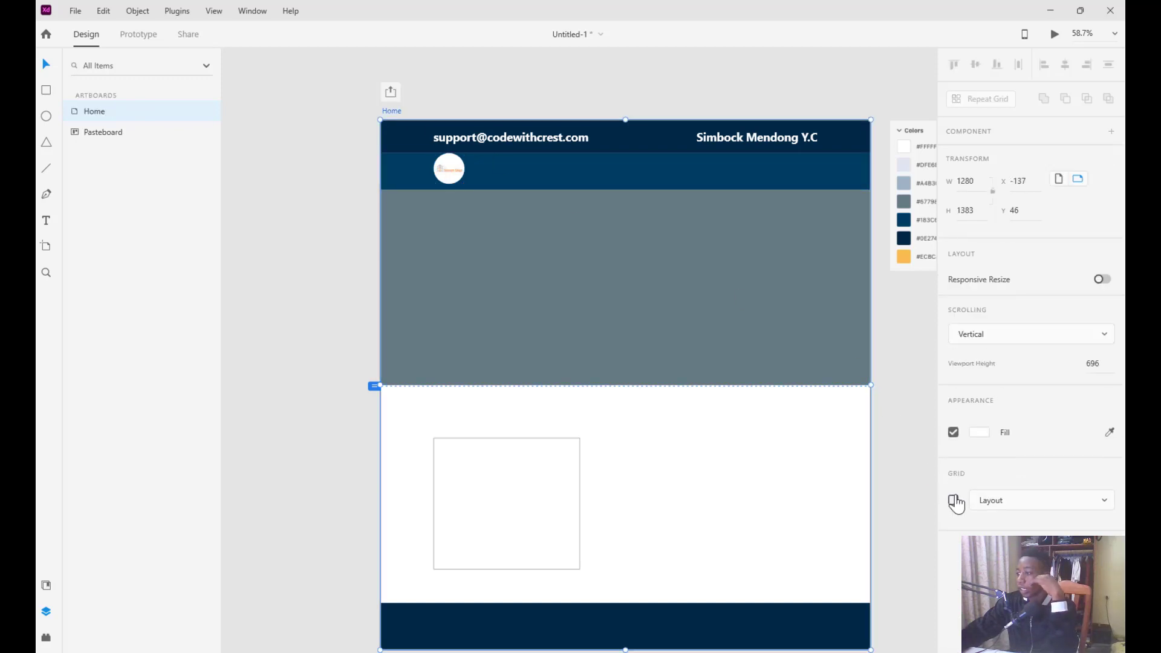
click(954, 500)
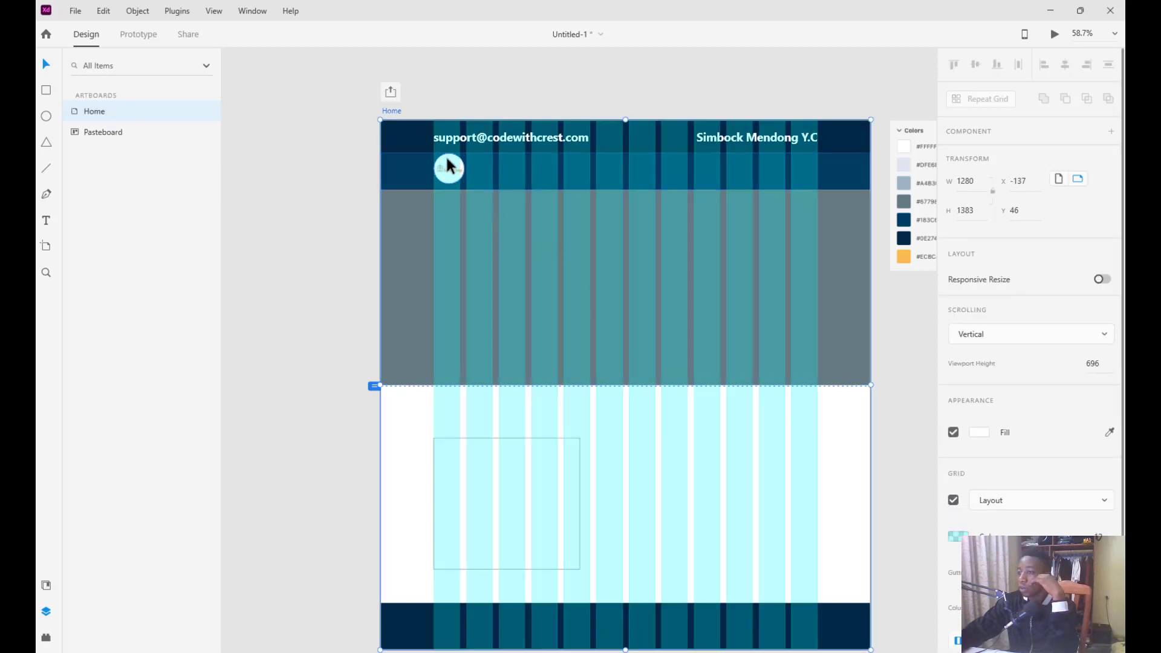
click(954, 500)
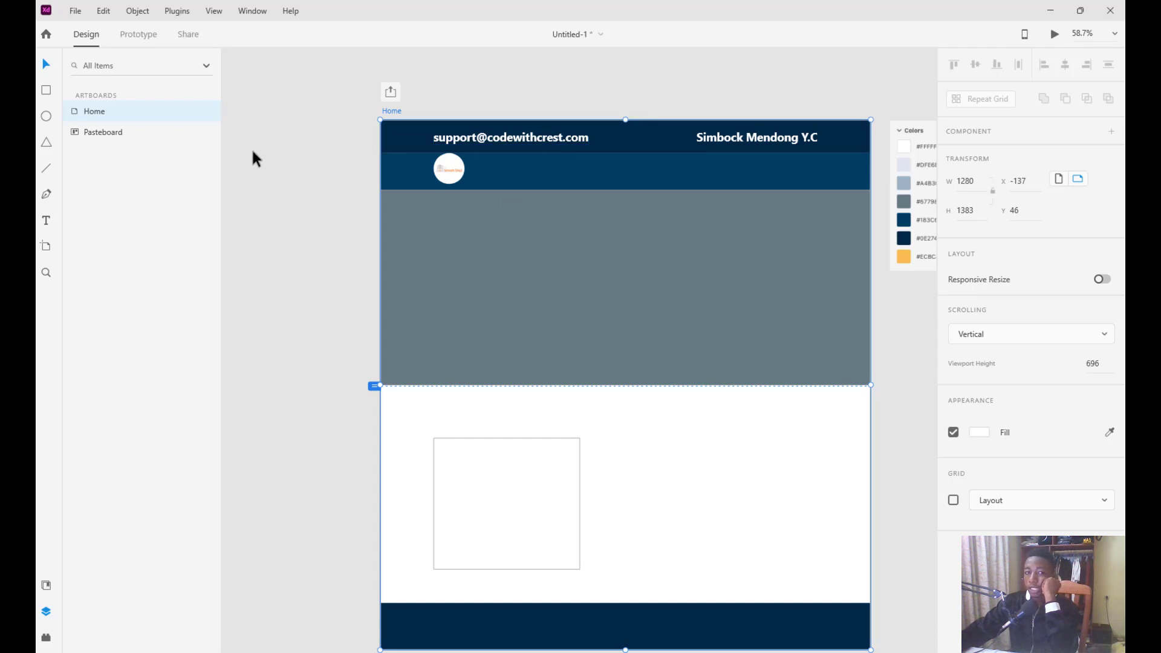
click(548, 144)
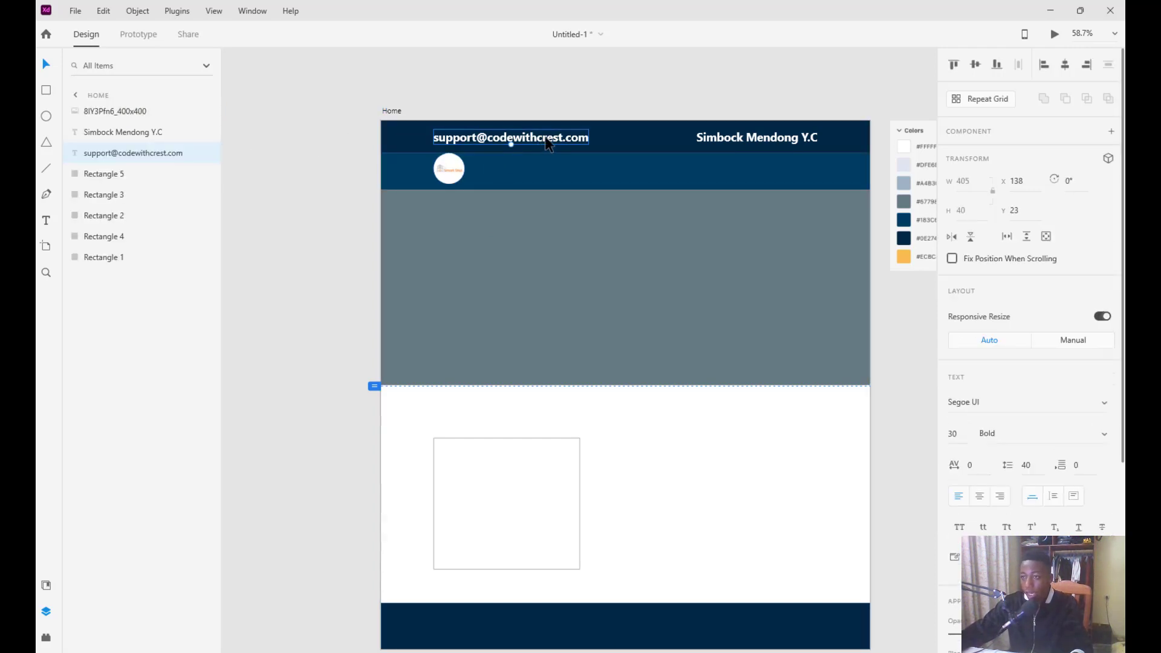
Duplicate the e-mail text into a 'Home' nav label beside the round logo
key(ctrl+d)
drag(555, 141, 611, 169)
double_click(611, 169)
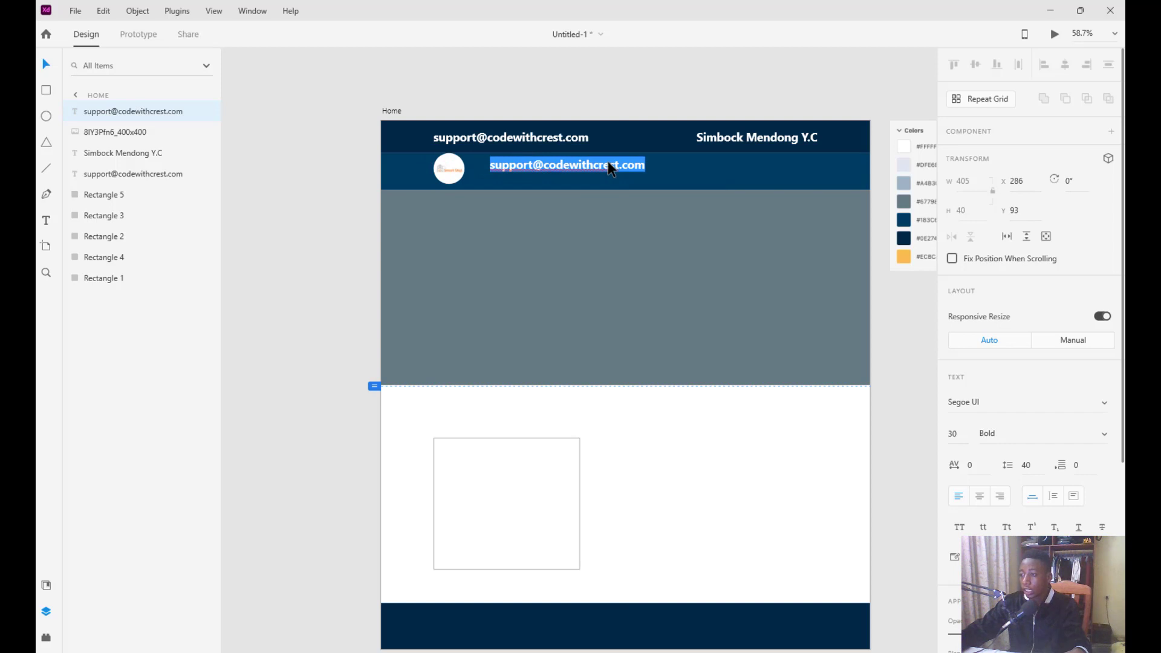
text(H)
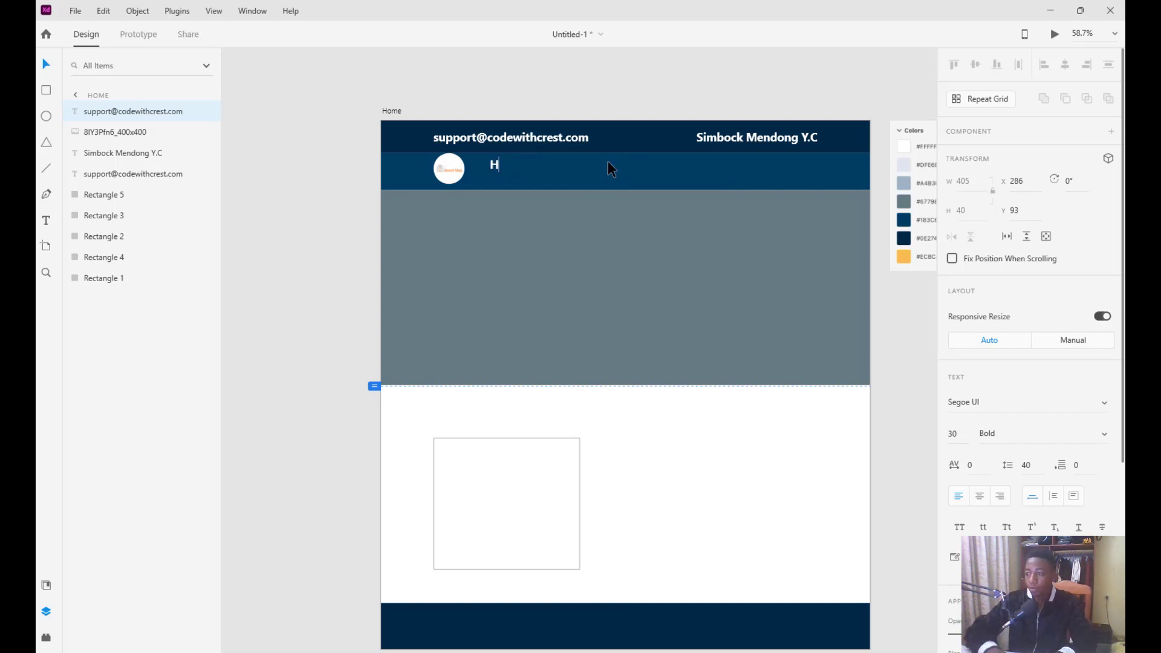
text(ome)
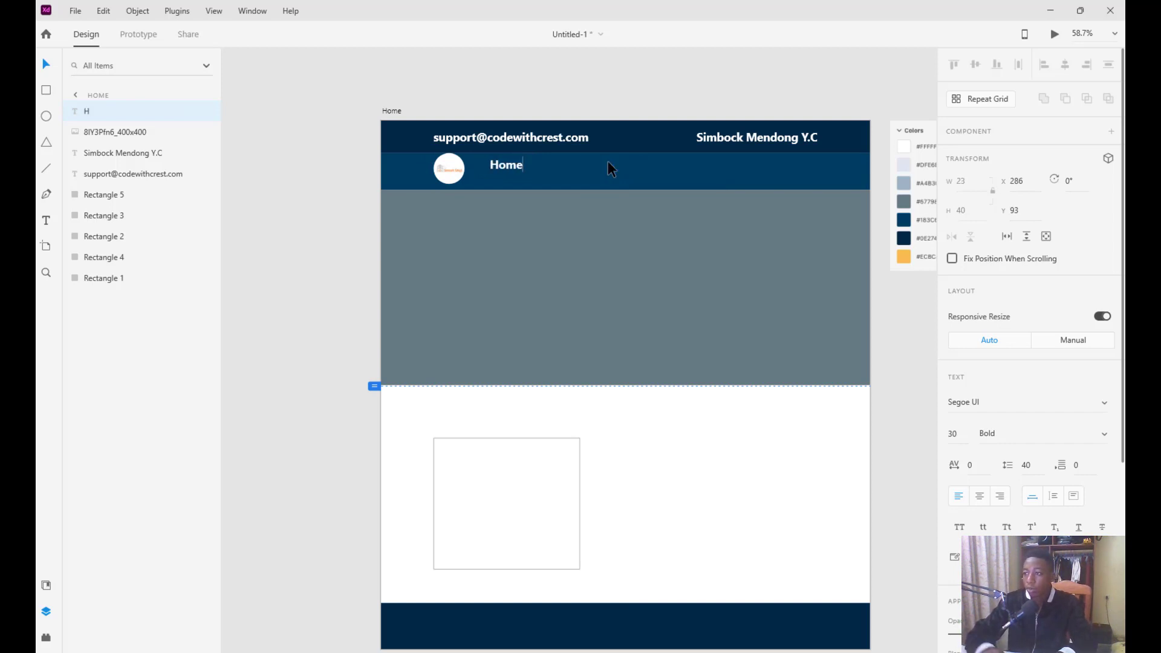
click(366, 174)
click(513, 166)
drag(513, 164, 698, 178)
Duplicate the Home label into more nav links and rename the second one About
key(ctrl+d)
key(ctrl+d)
key(ctrl+d)
click(525, 175)
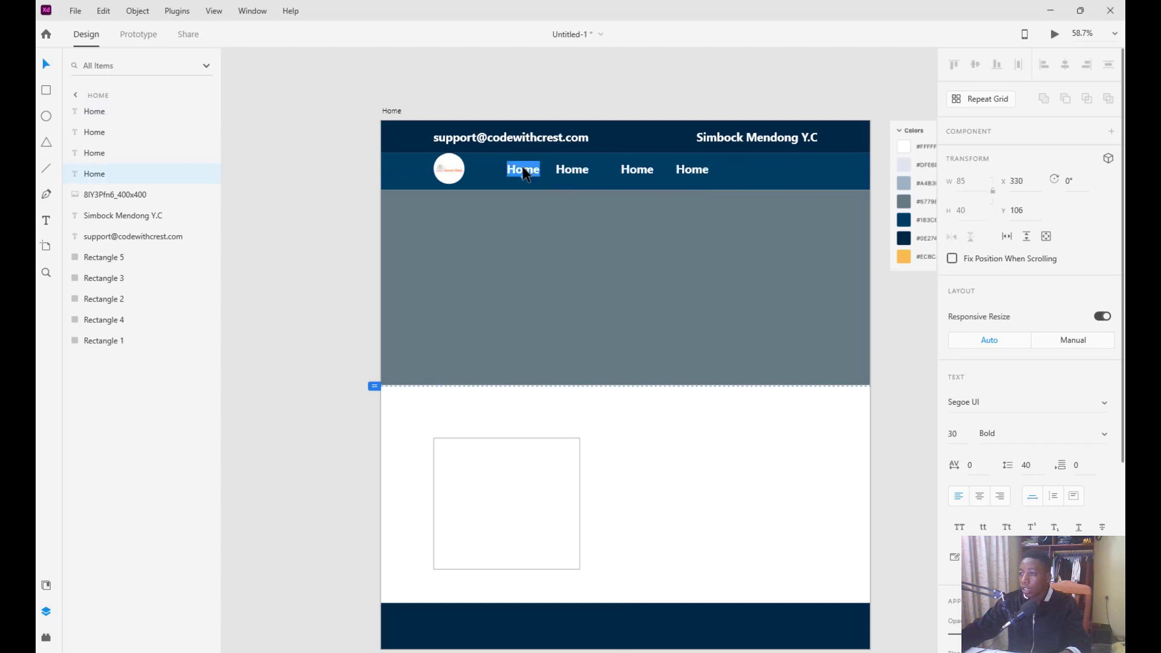
click(567, 176)
double_click(570, 174)
text(a)
key(BackSpace)
text(Abk)
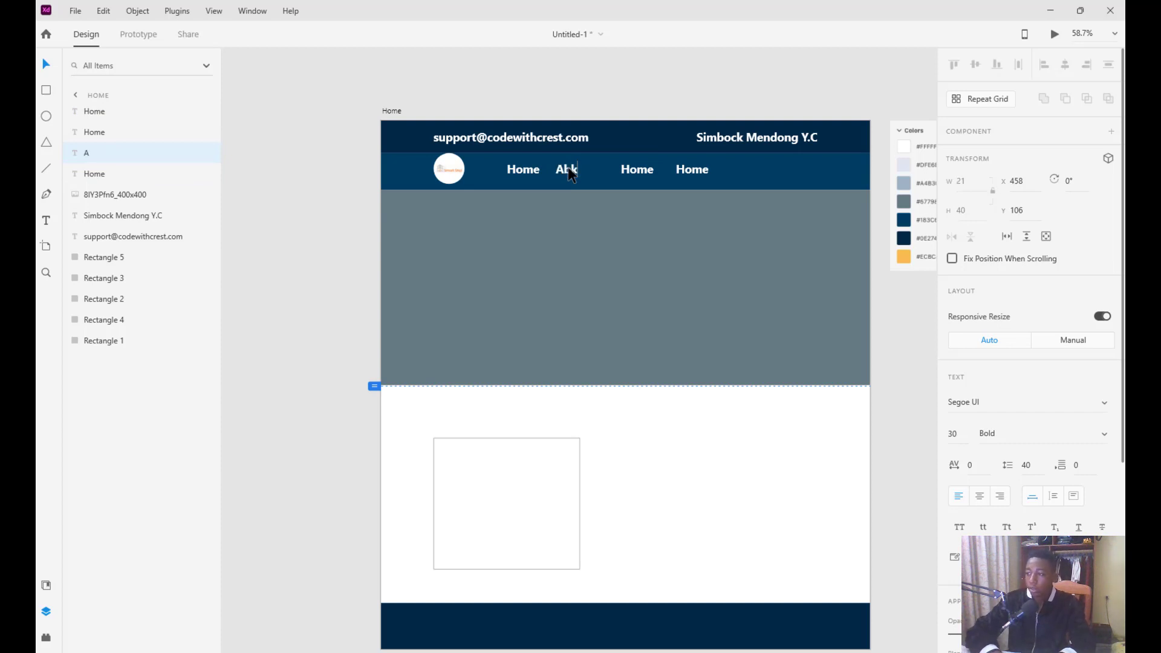
text(out)
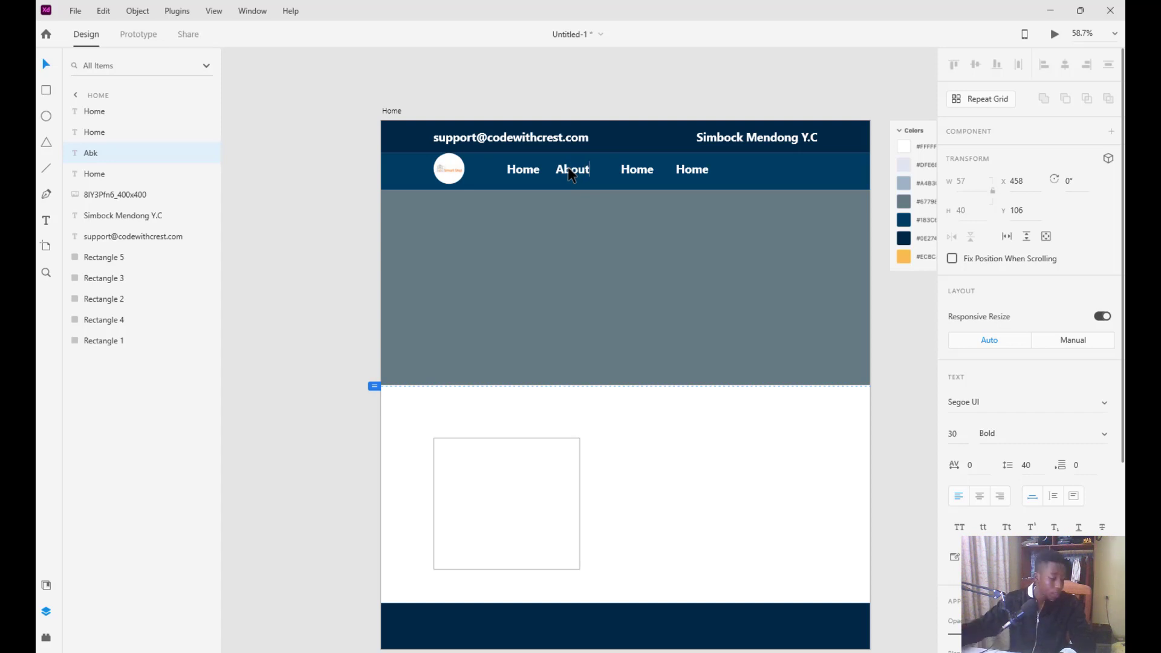
click(642, 177)
double_click(642, 176)
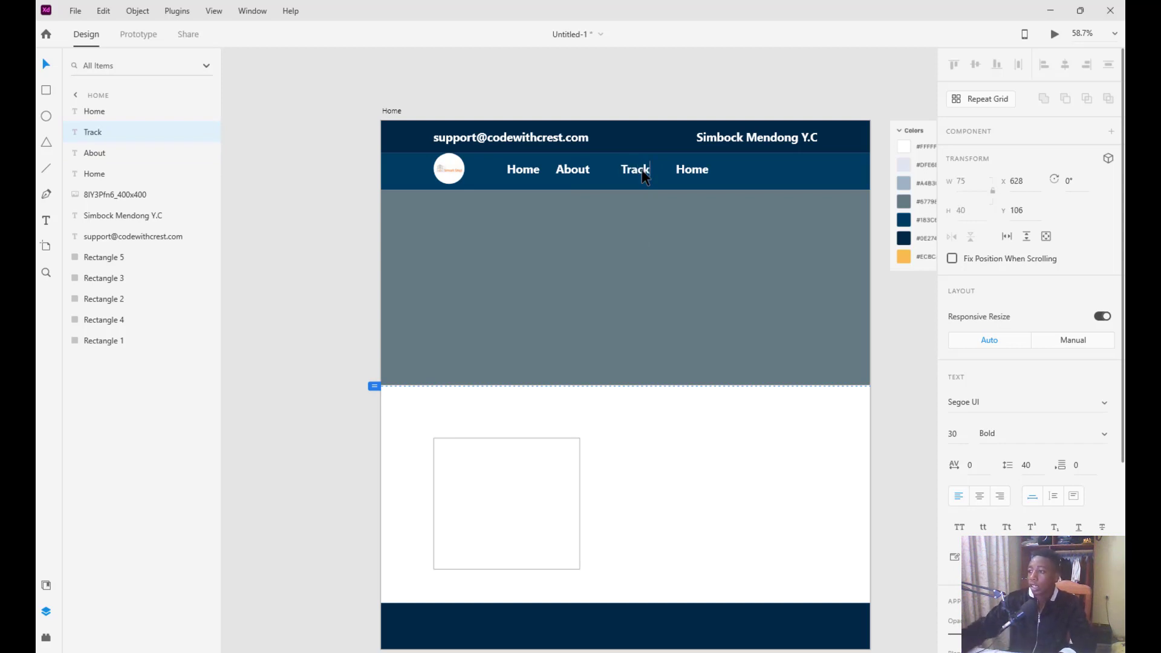
Rename the fourth link Contact and shift About and Contact to even the spacing
click(693, 171)
double_click(690, 170)
triple_click(692, 171)
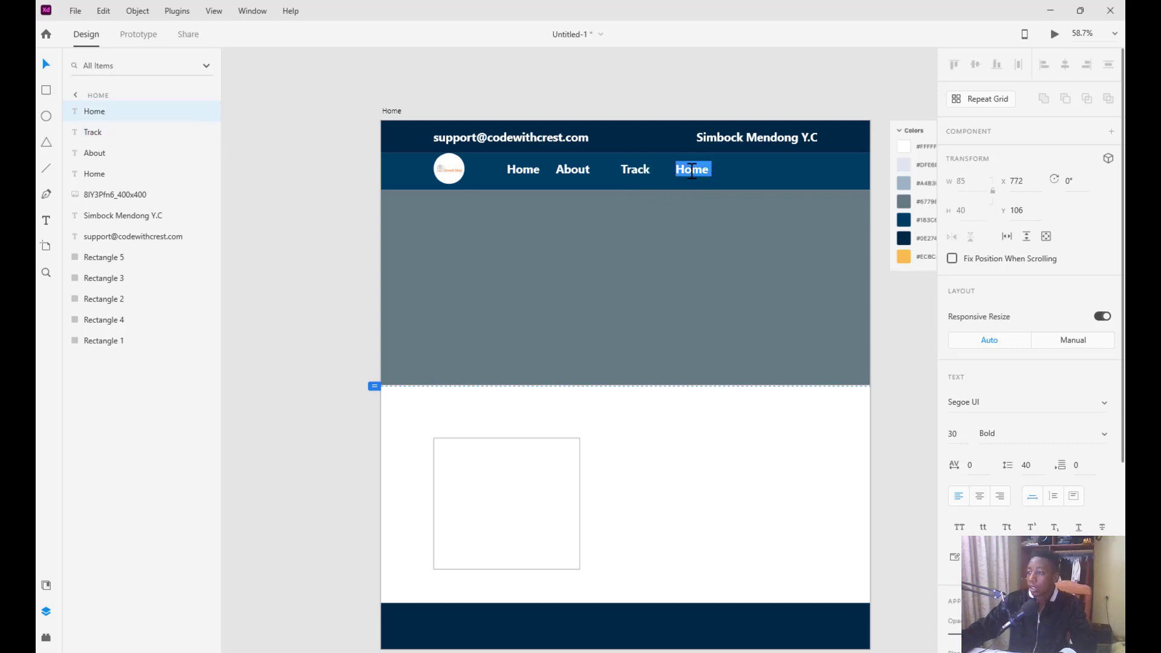
text(Contact)
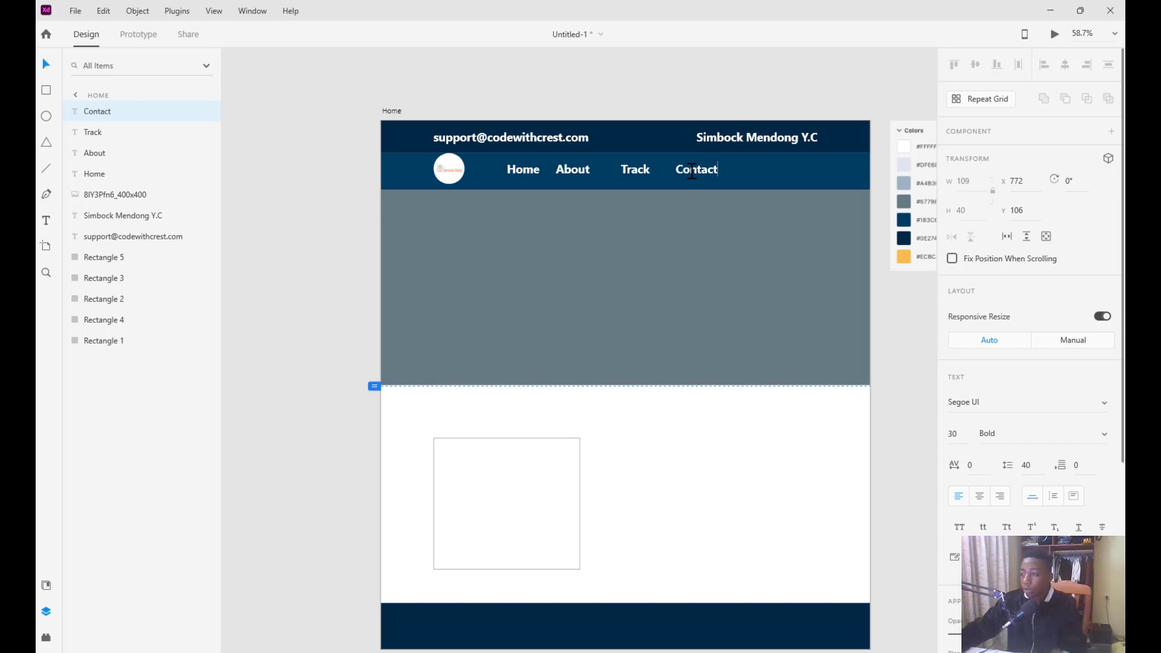
key(Escape)
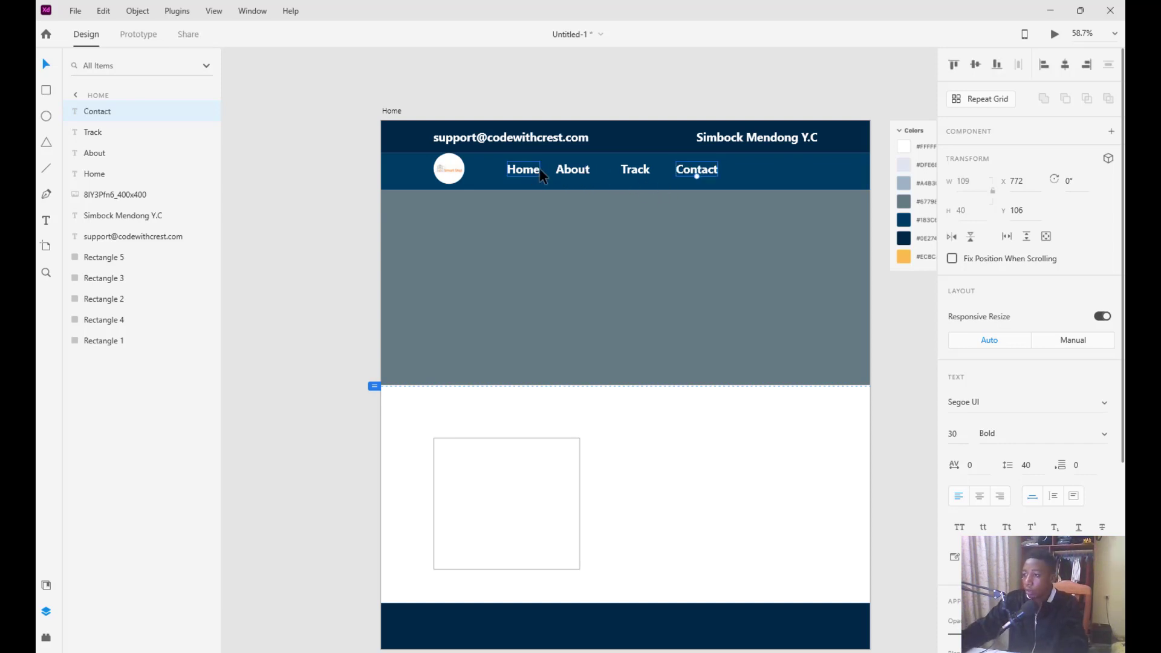
drag(572, 173, 568, 176)
drag(569, 177, 583, 176)
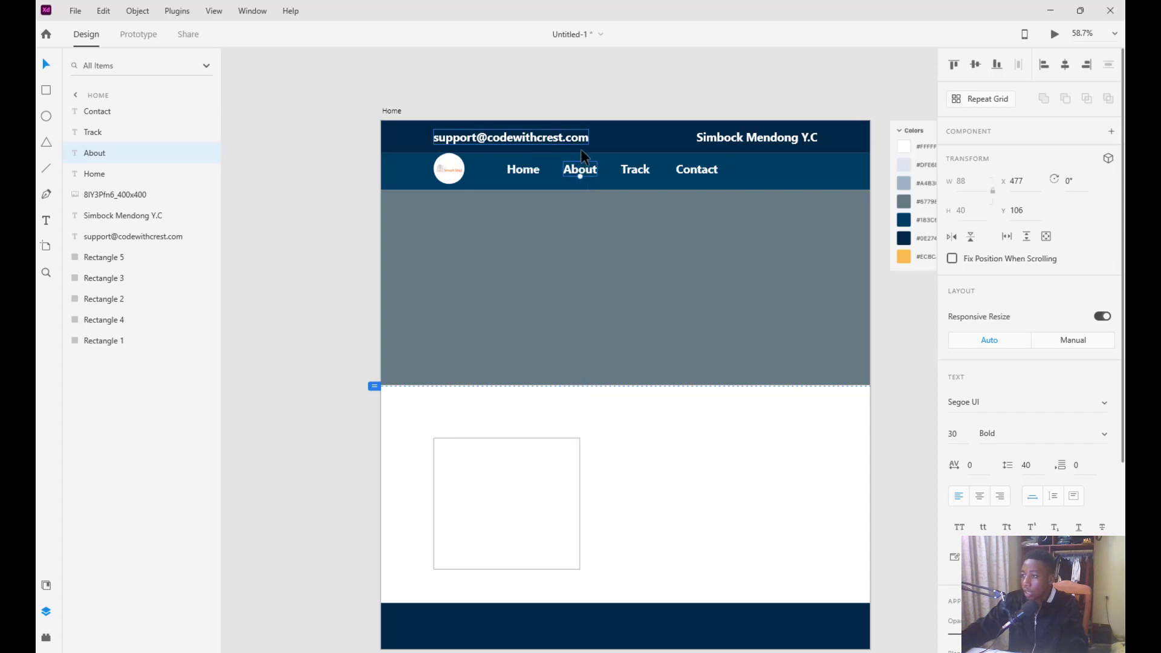
drag(703, 177, 695, 173)
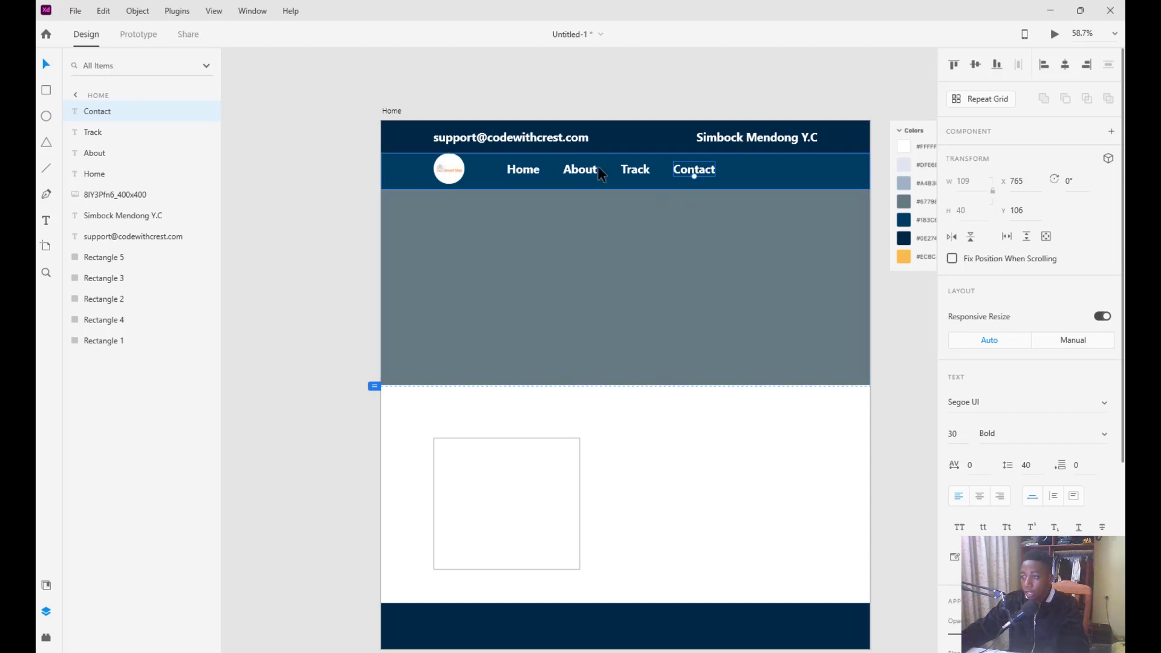
Select Home, About, Track and Contact together and scale them down to 23 pt
scroll(648, 220, up, 3)
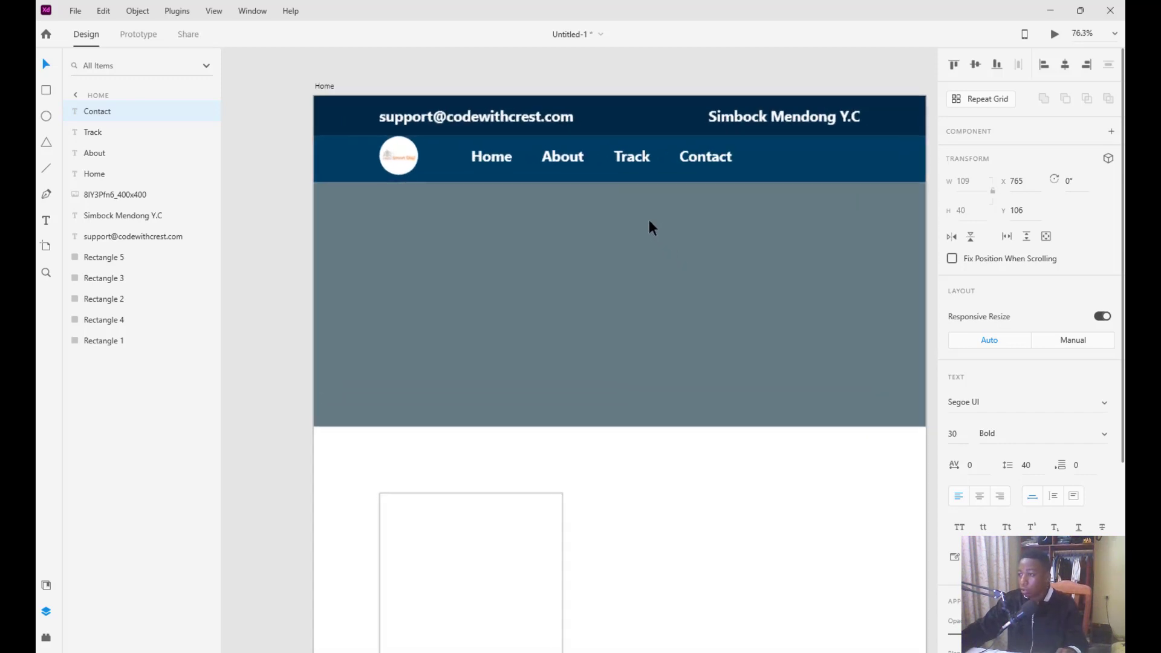
scroll(510, 126, up, 1)
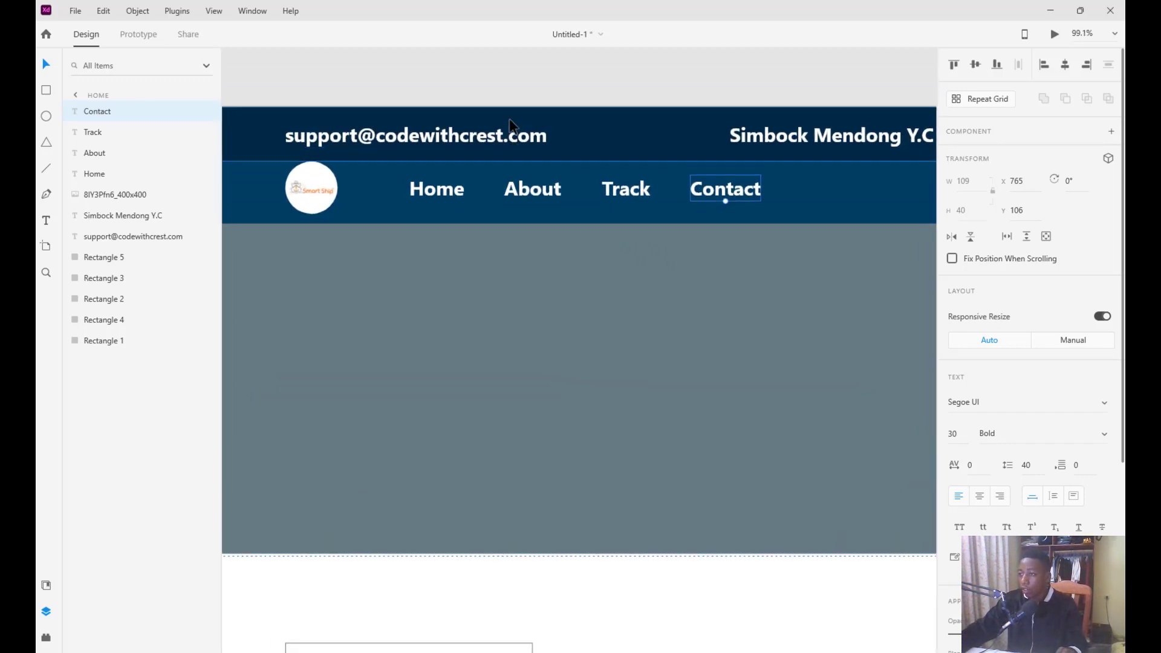
click(785, 189)
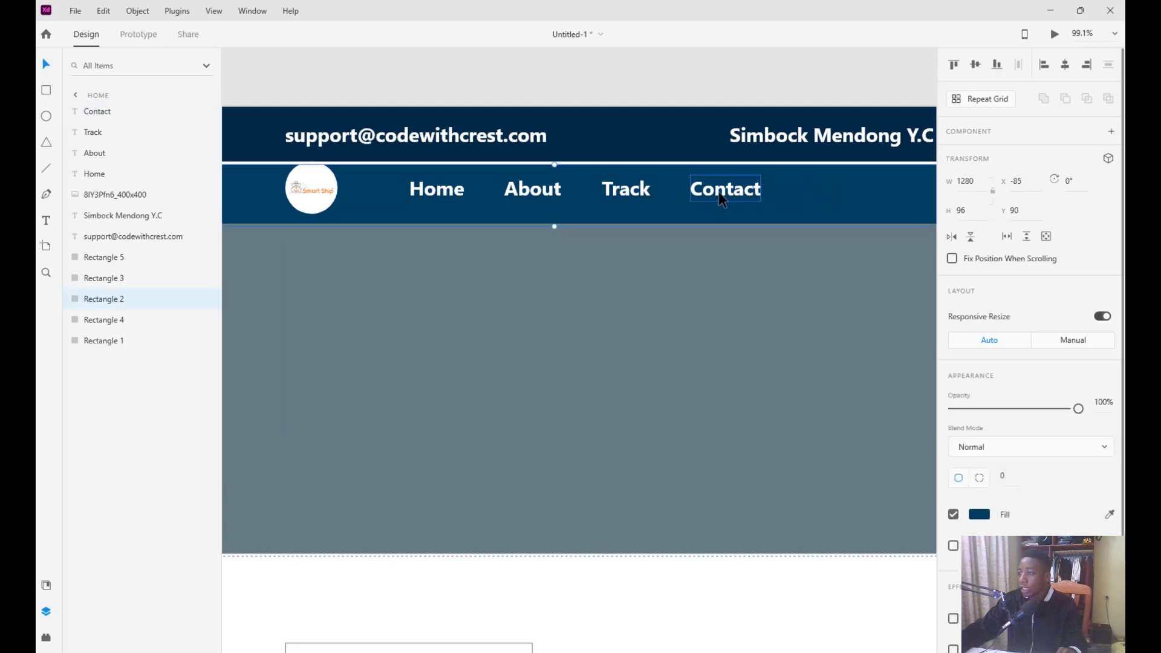
key(ctrl+z)
click(695, 190)
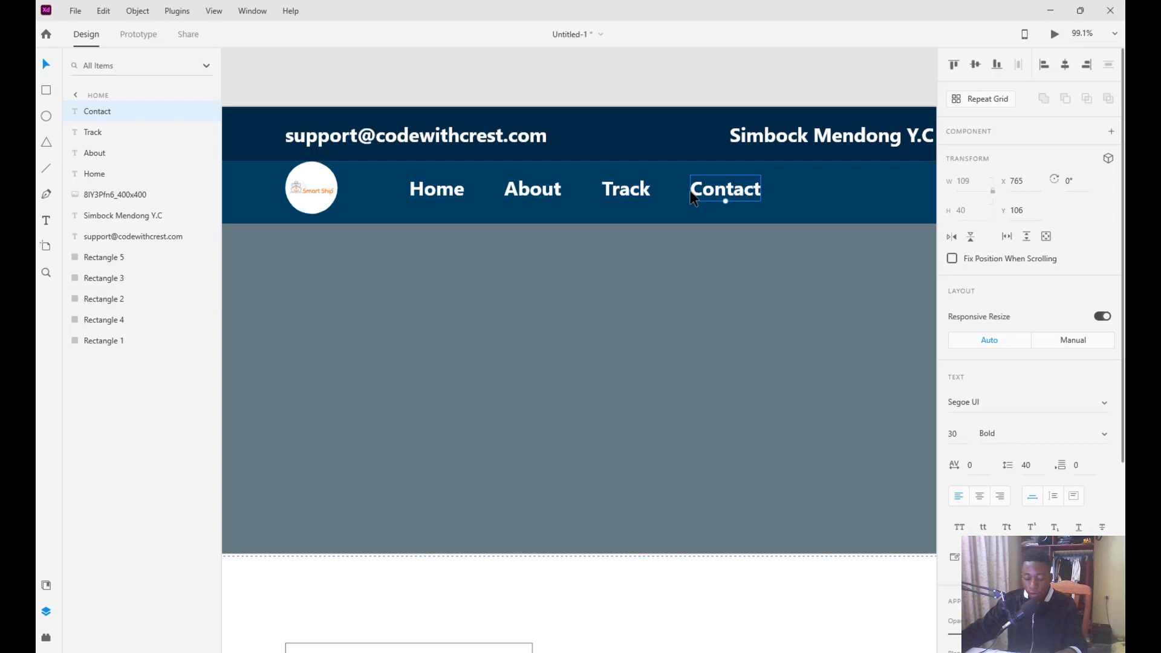
key(Escape)
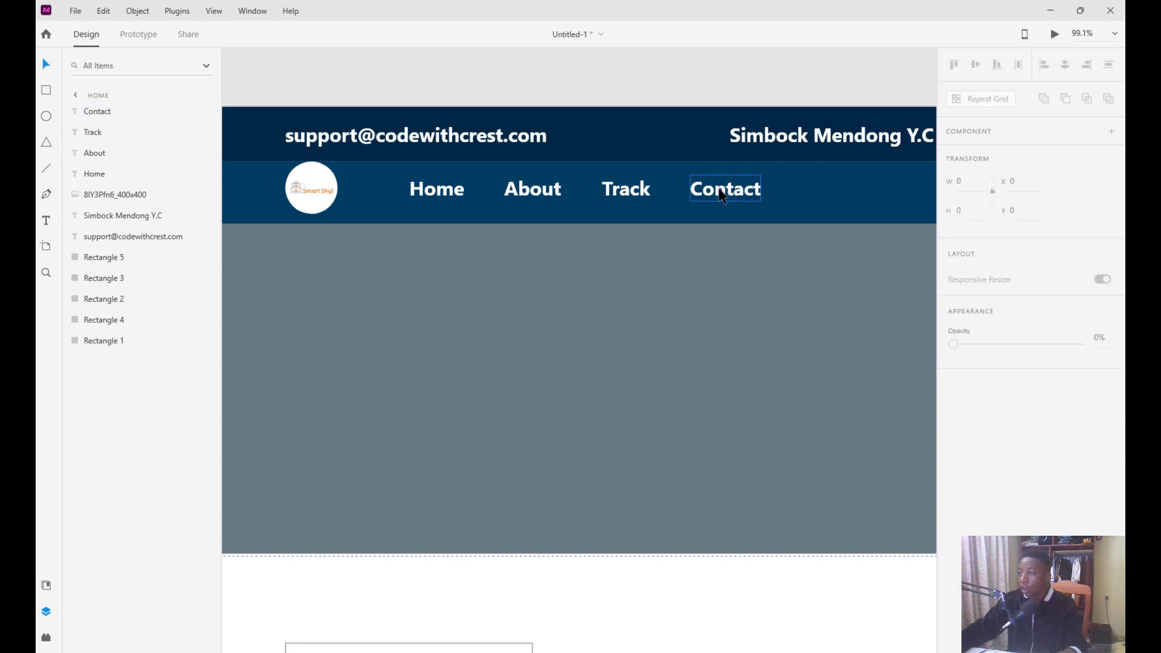
shift+click(632, 197)
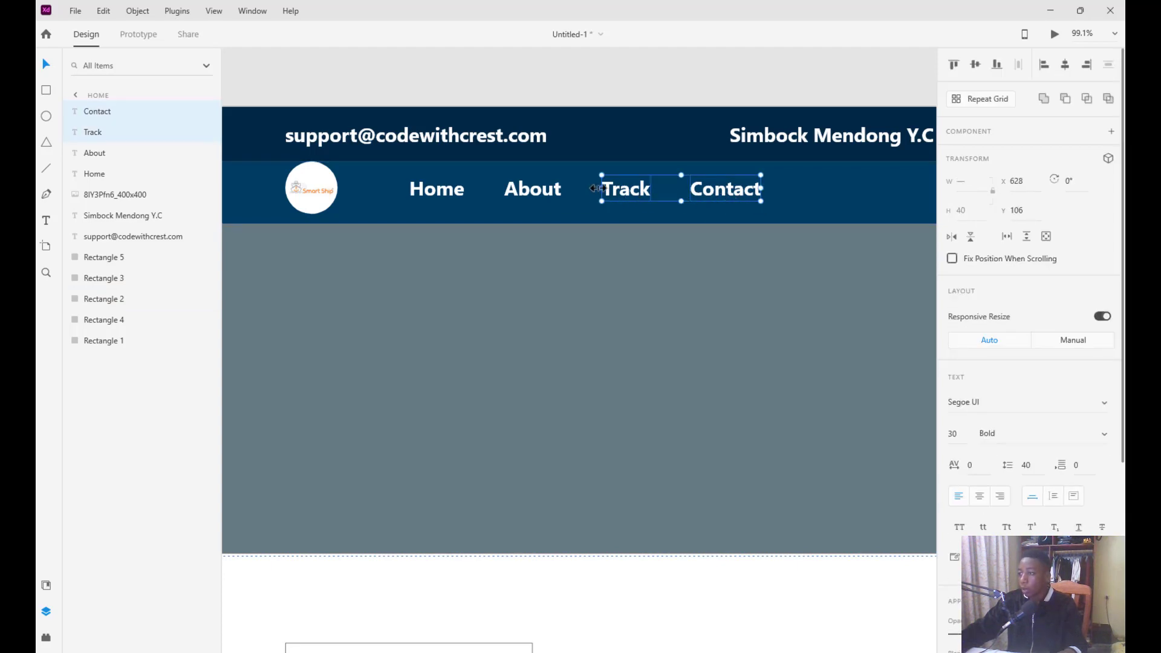
shift+click(549, 195)
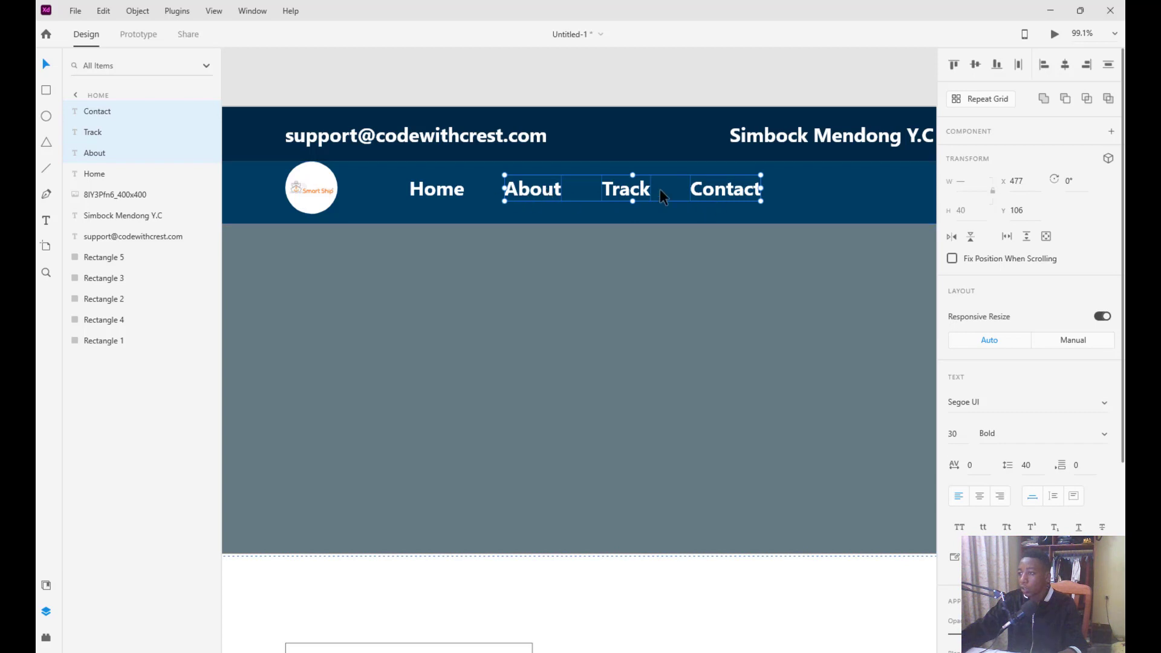
shift+click(425, 193)
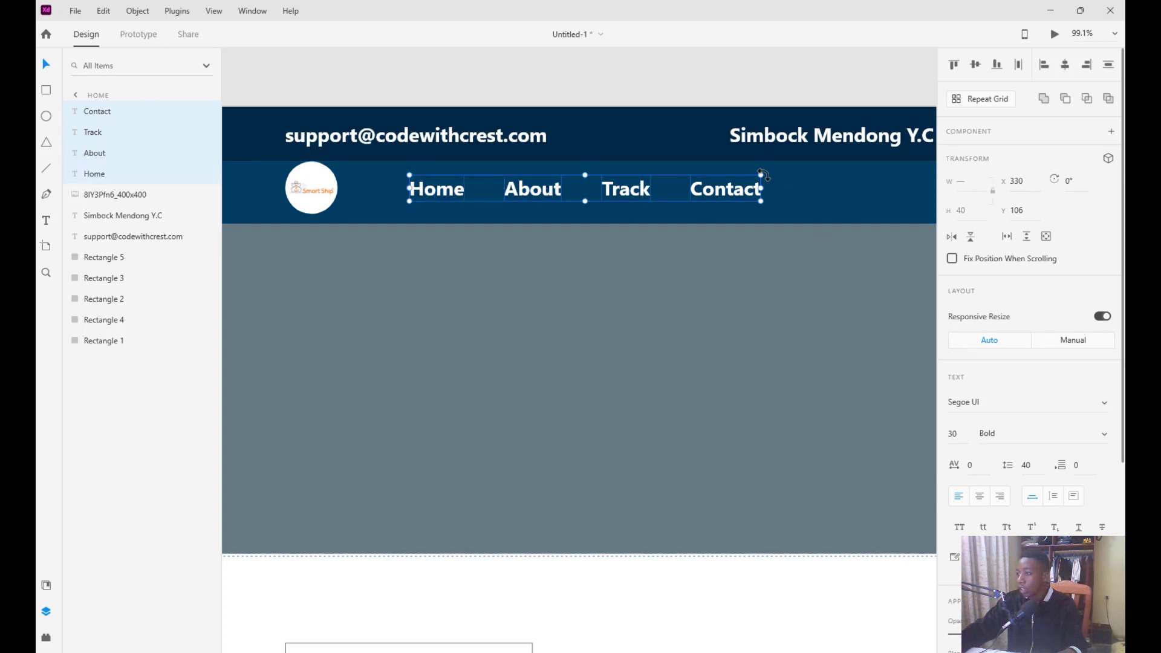
drag(760, 176, 746, 180)
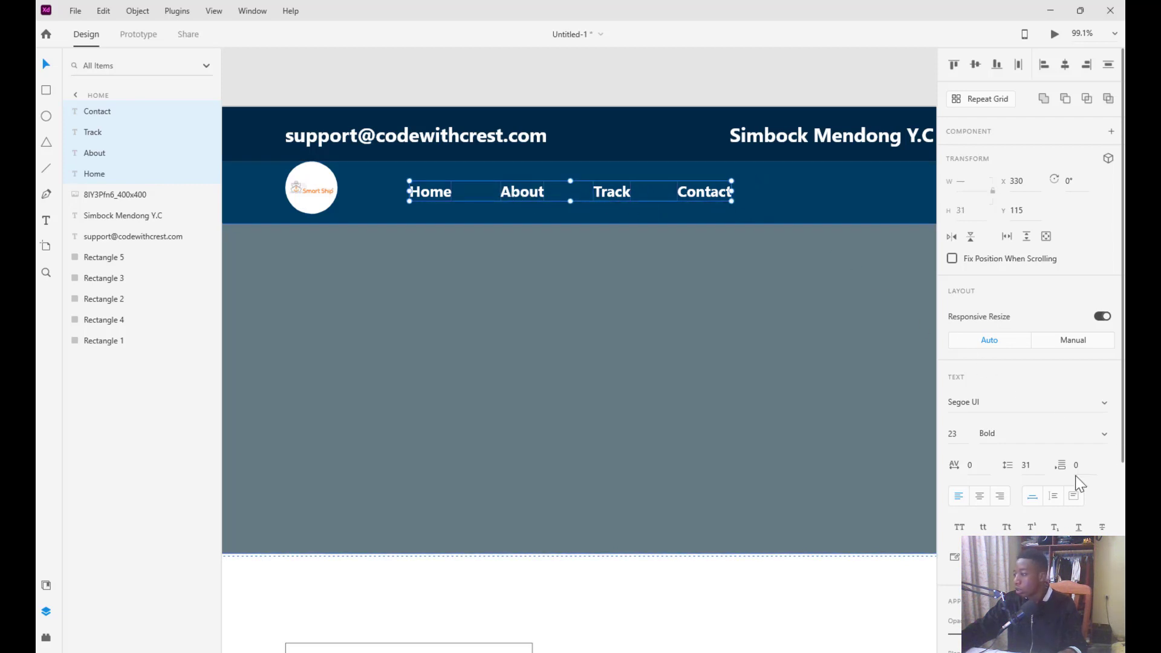
Give the nav links paragraph spacing 12 and centre-align their text
click(979, 497)
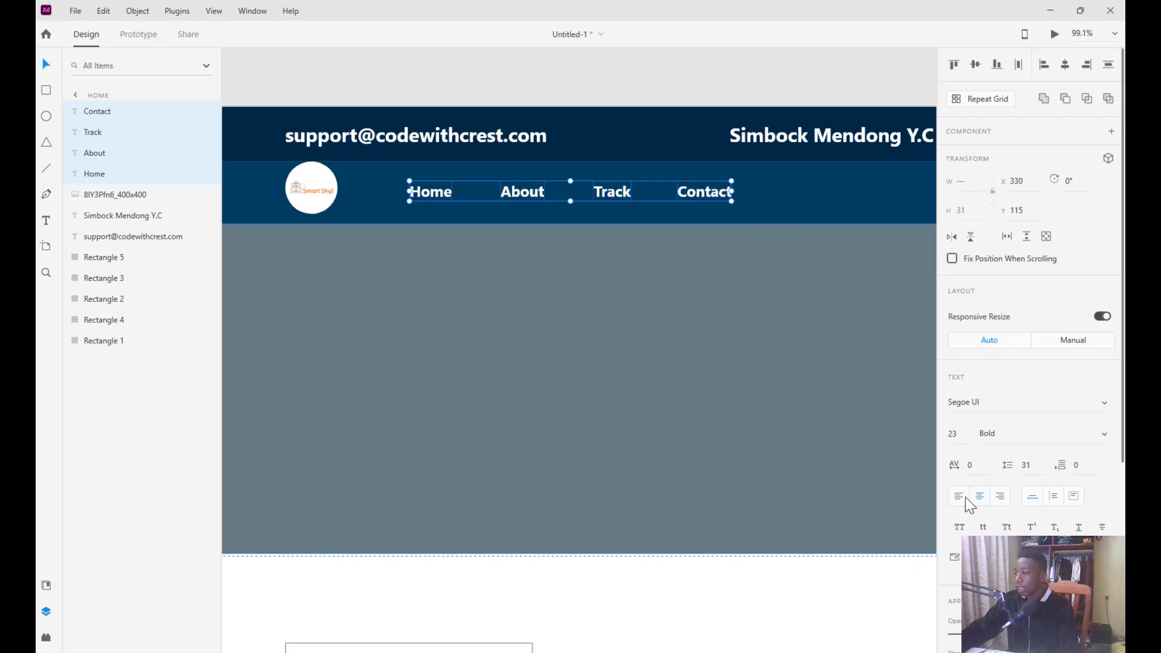
click(961, 497)
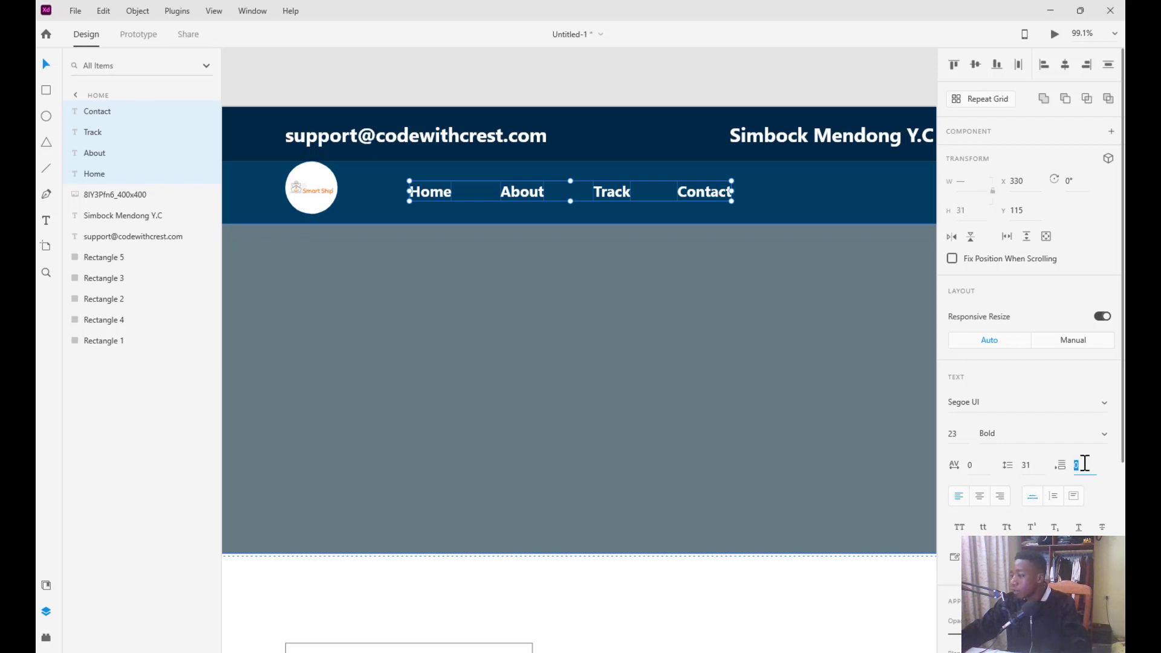
text(12)
key(BackSpace)
key(BackSpace)
key(BackSpace)
text(2)
key(Return)
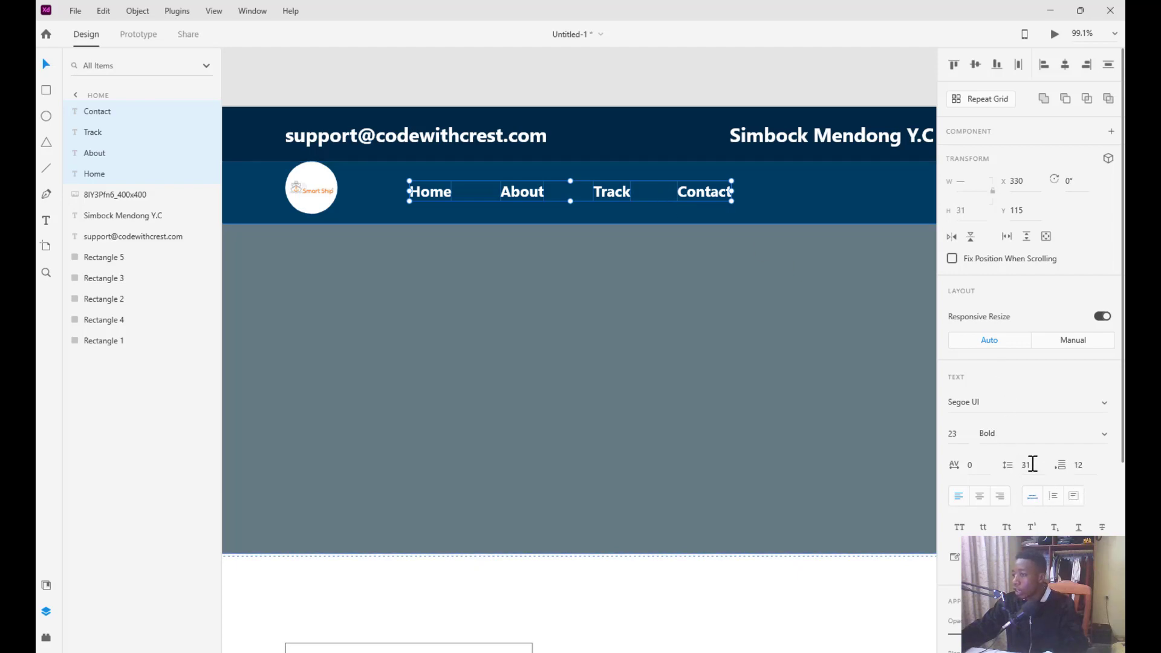
click(979, 499)
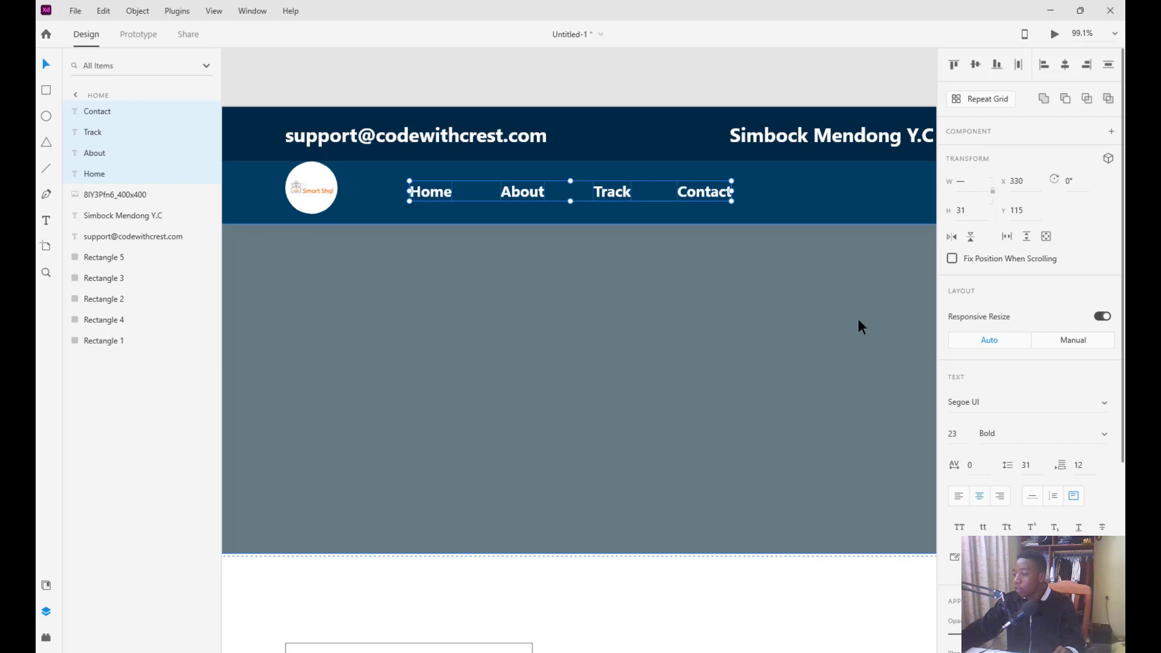
Select the Home, About, Track and Contact labels and group them
click(574, 199)
right_click(571, 194)
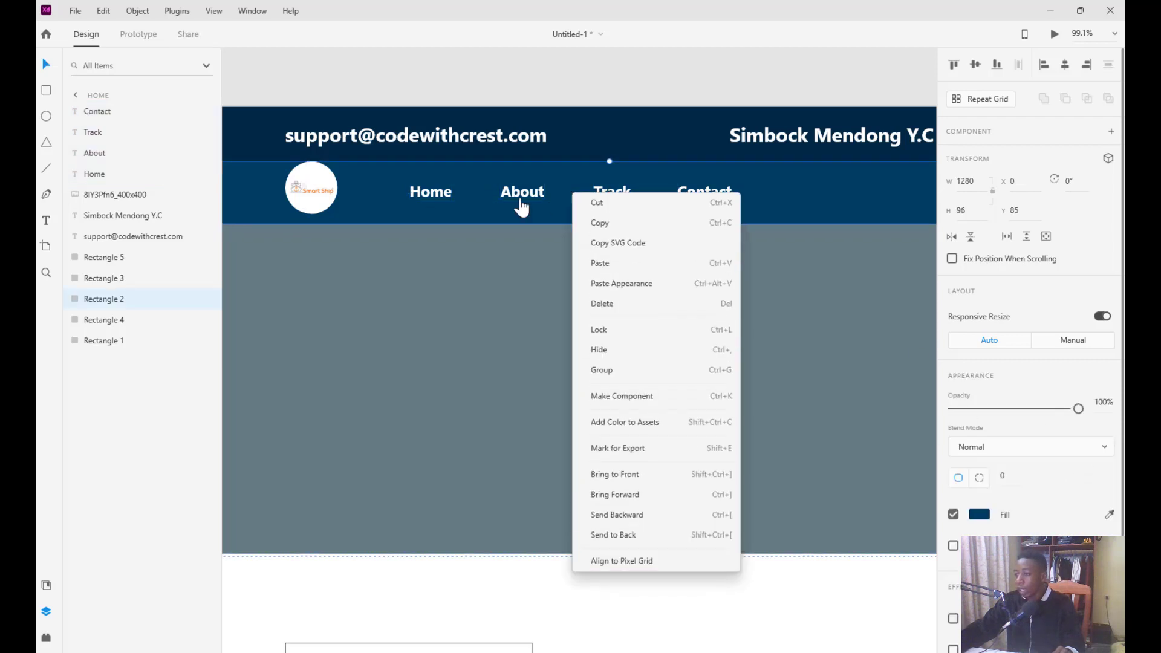
click(446, 200)
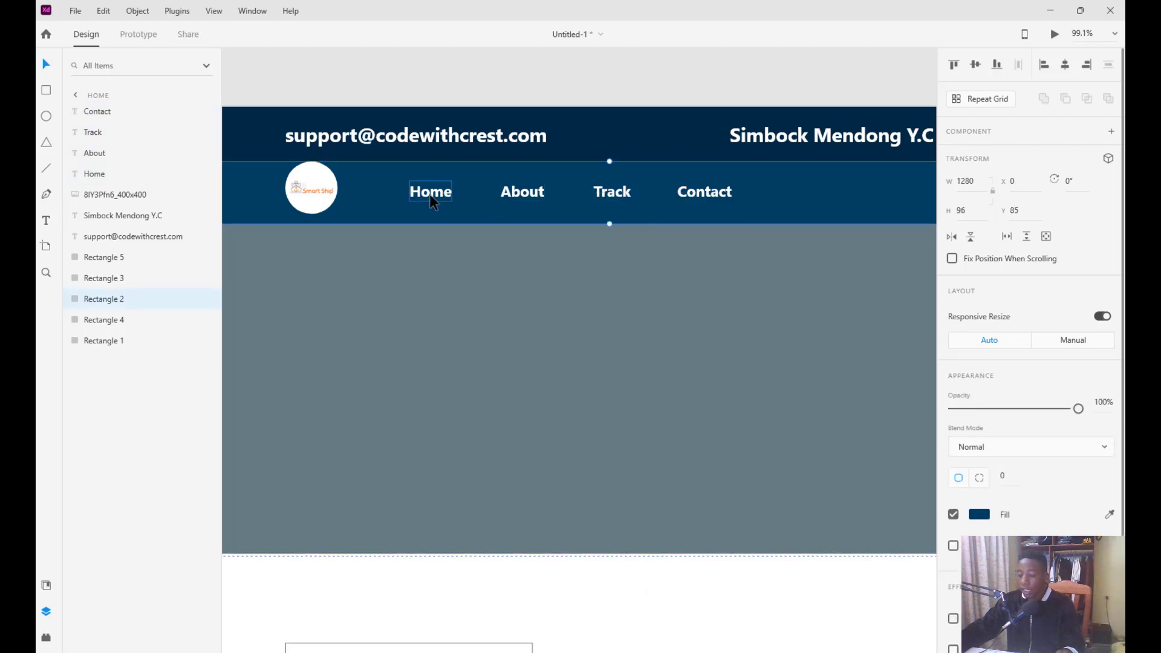
shift+click(433, 201)
shift+click(540, 199)
shift+click(612, 195)
shift+click(705, 195)
right_click(706, 195)
click(735, 365)
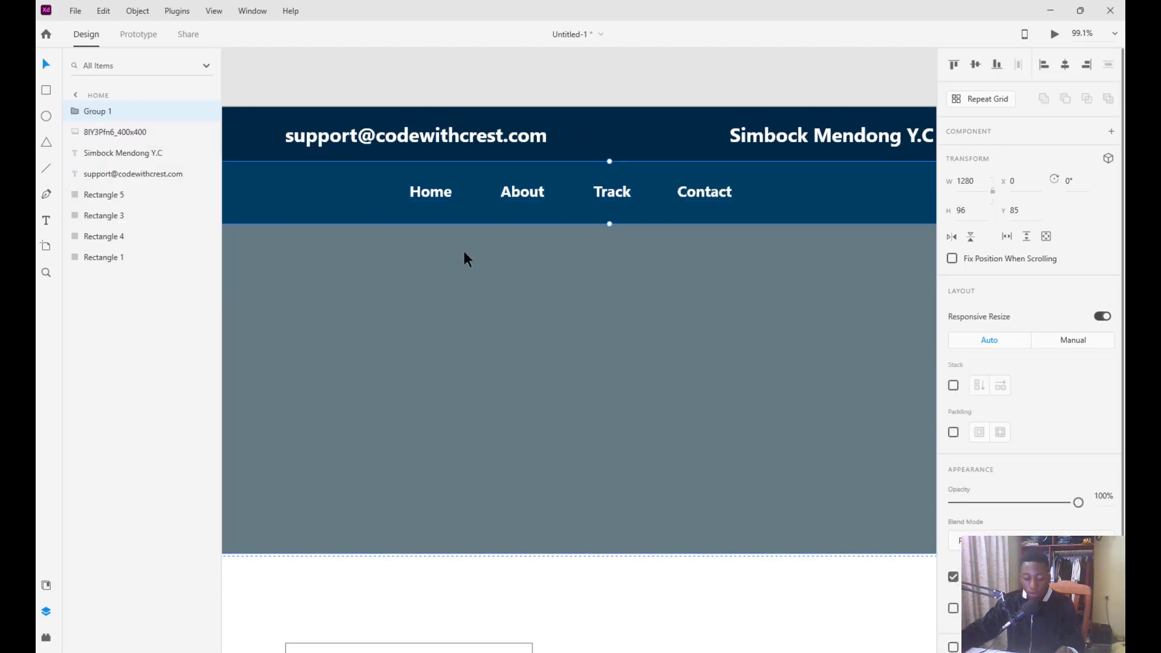
Undo that grouping, reselect the four nav links and group them again
key(ctrl+0)
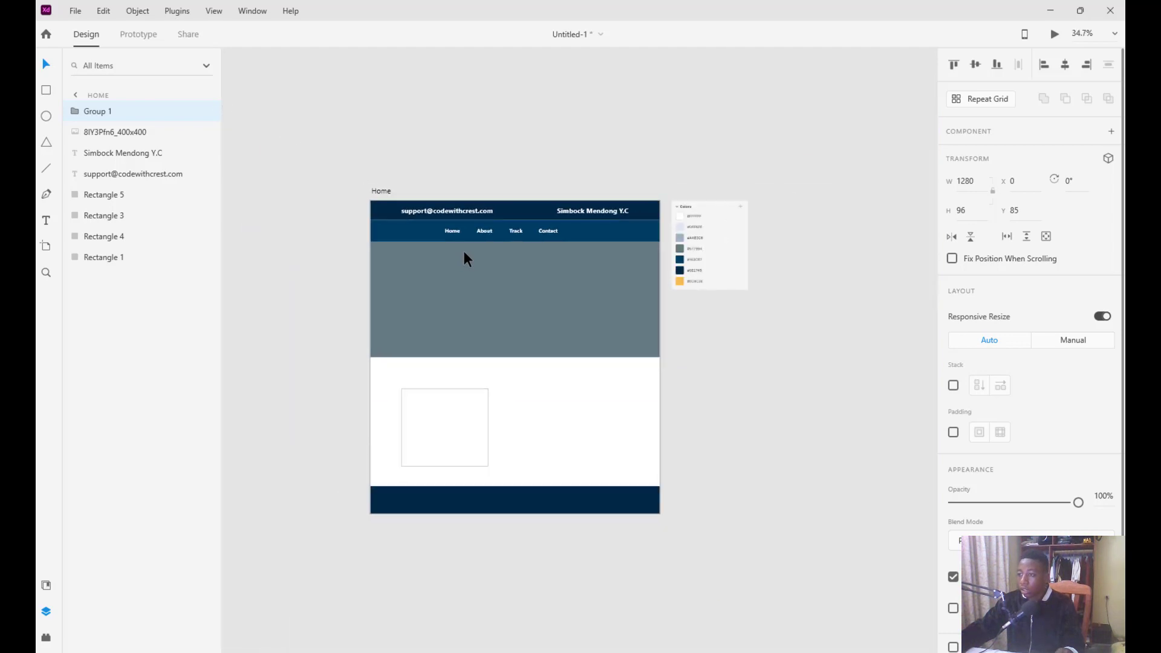
scroll(463, 250, up, 2)
key(ctrl+z)
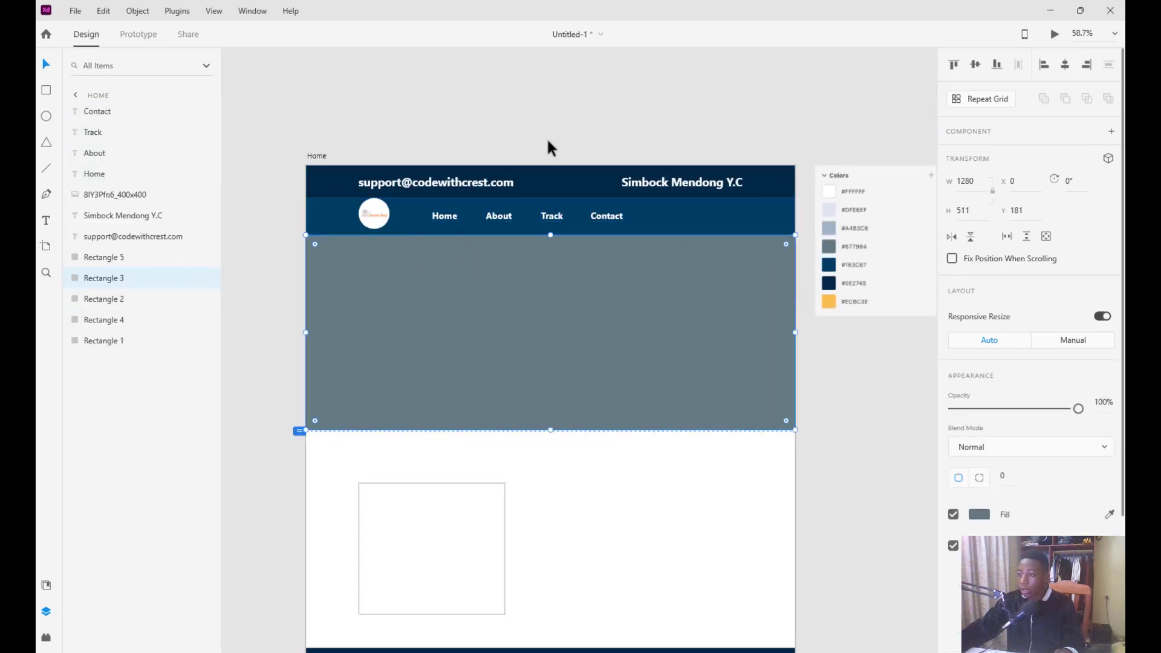
click(561, 118)
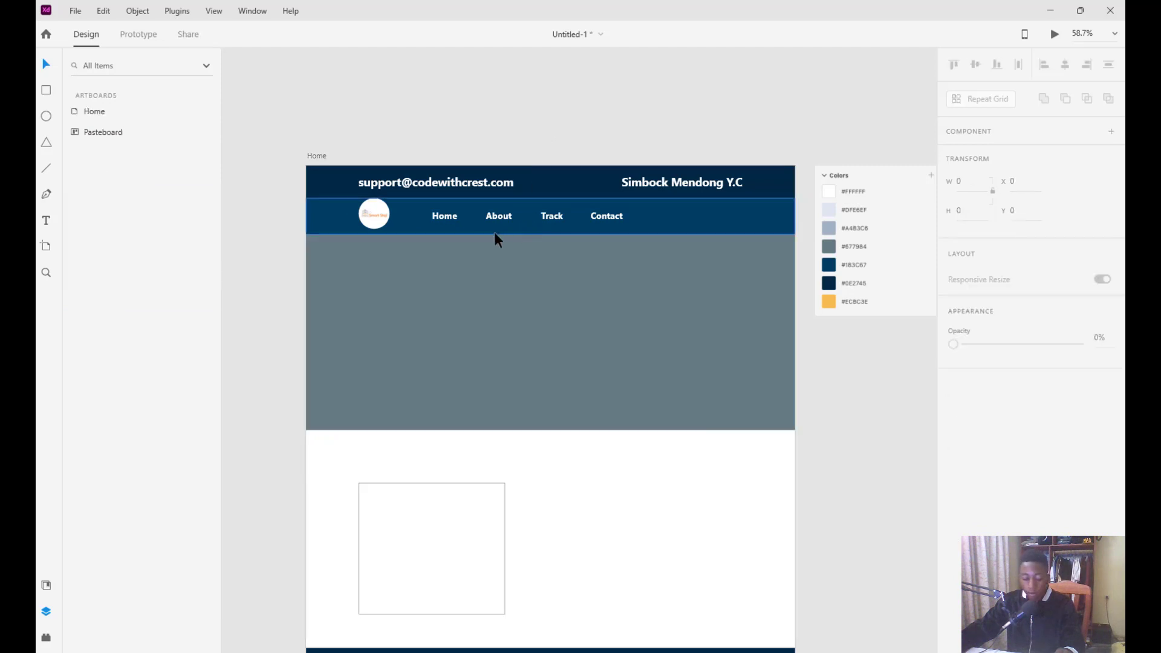
scroll(495, 239, up, 4)
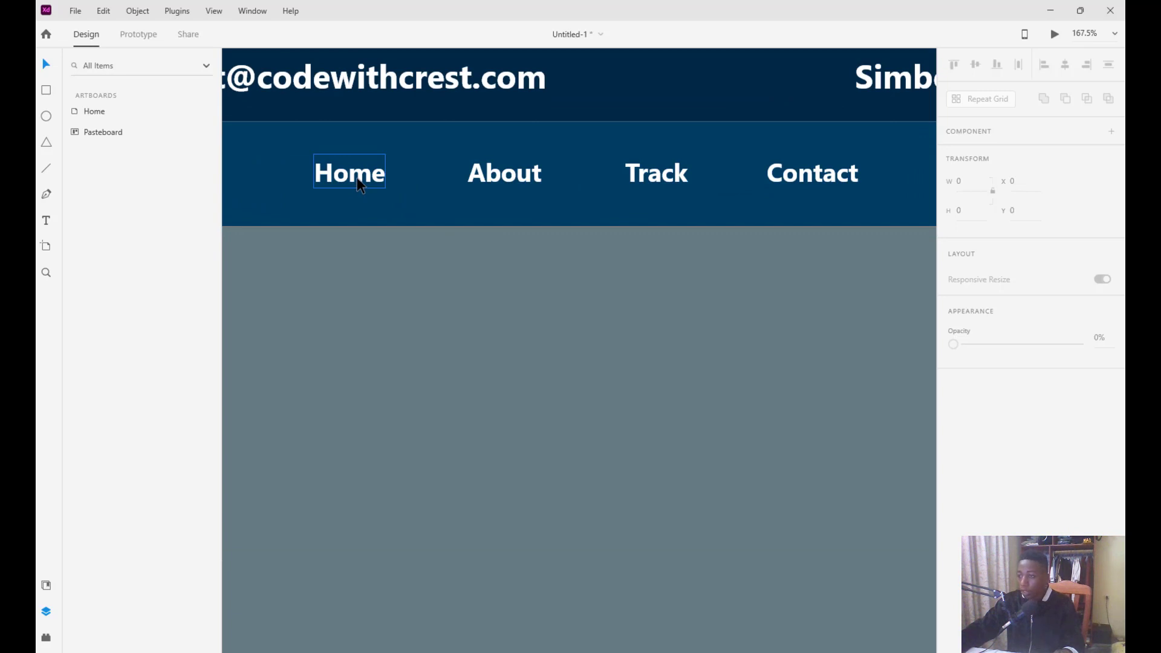
click(360, 185)
shift+click(527, 176)
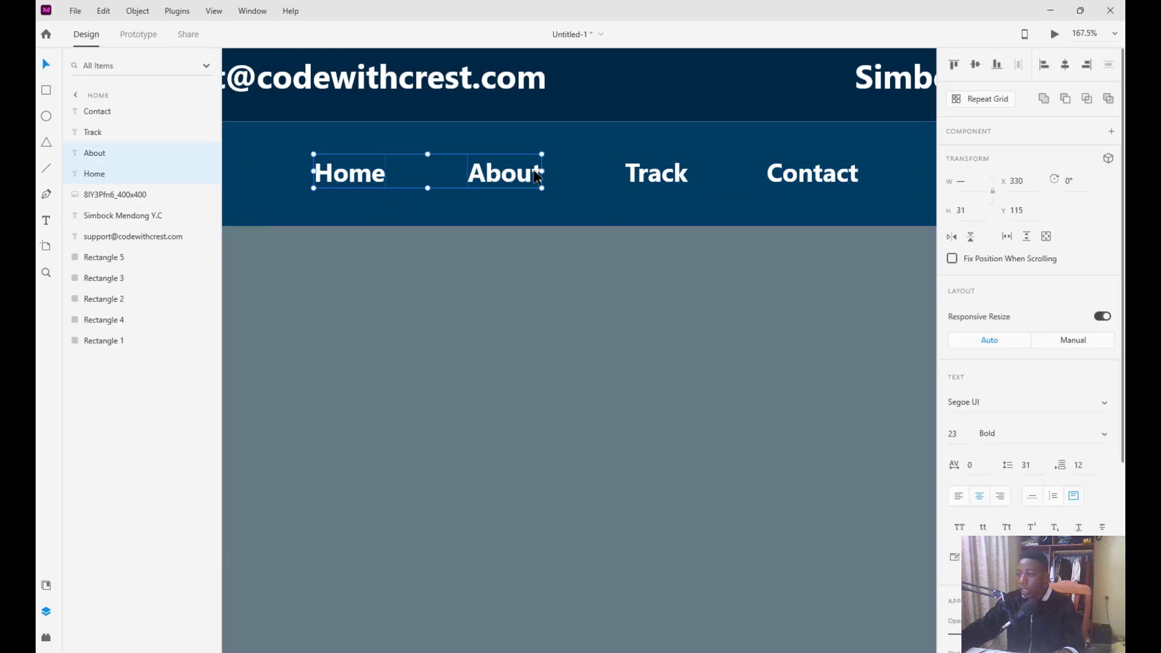
shift+click(668, 172)
shift+click(829, 172)
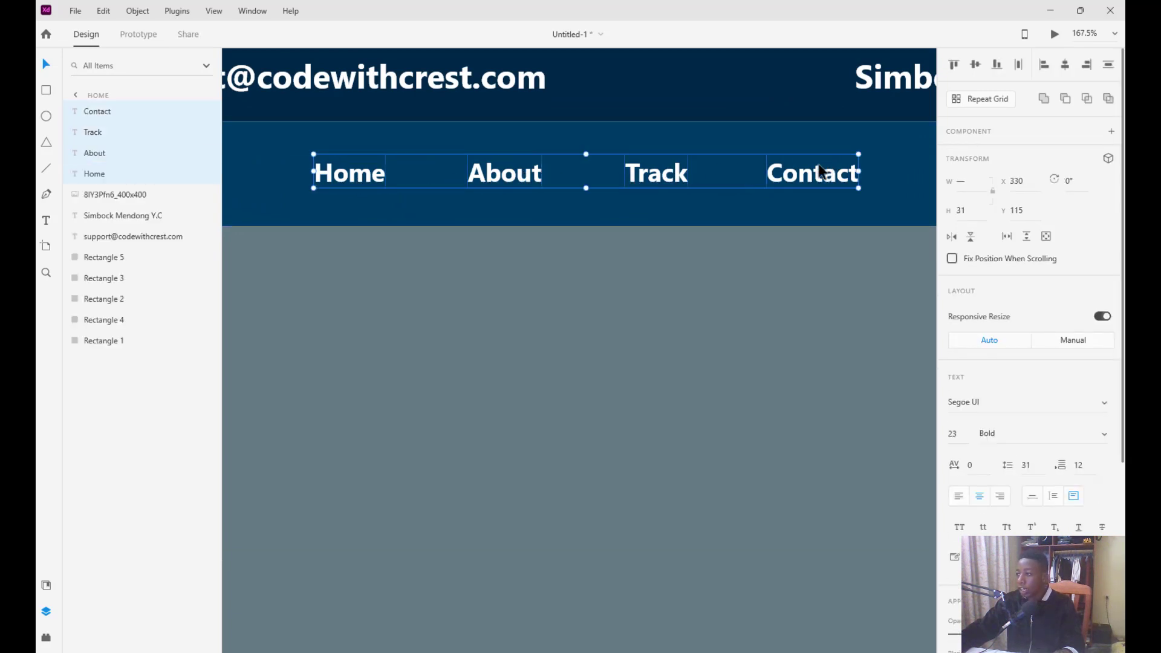
right_click(808, 179)
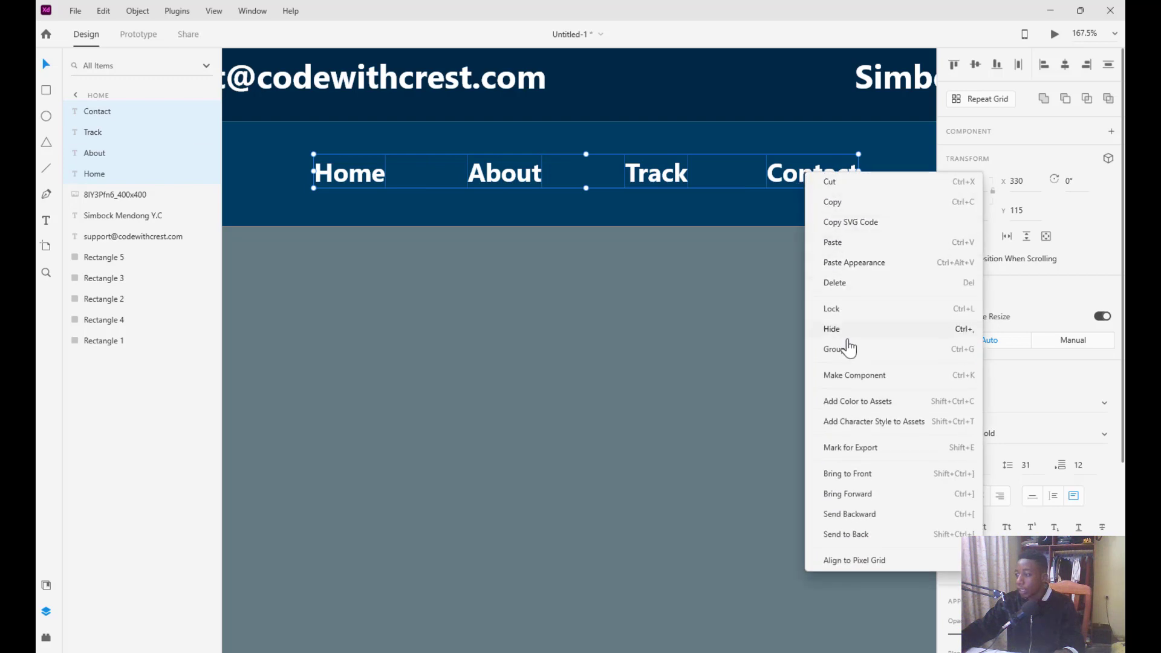
click(846, 358)
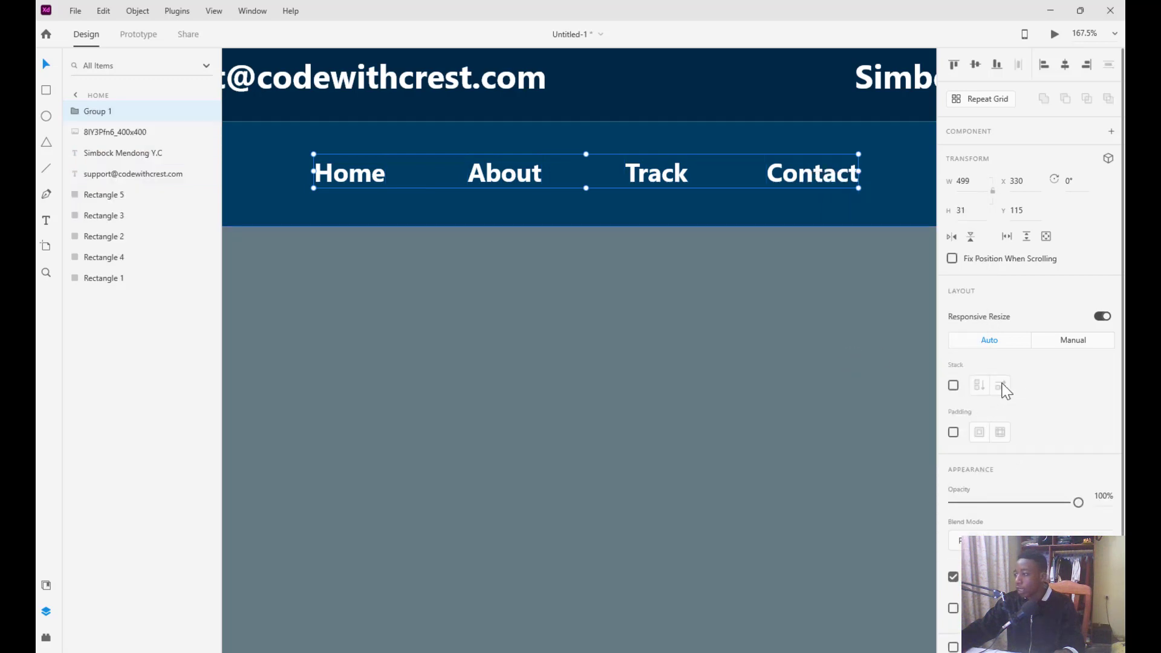
Turn on stacking for the nav link group and set it to a horizontal row
scroll(1000, 307, down, 1)
scroll(997, 309, up, 1)
scroll(994, 314, down, 1)
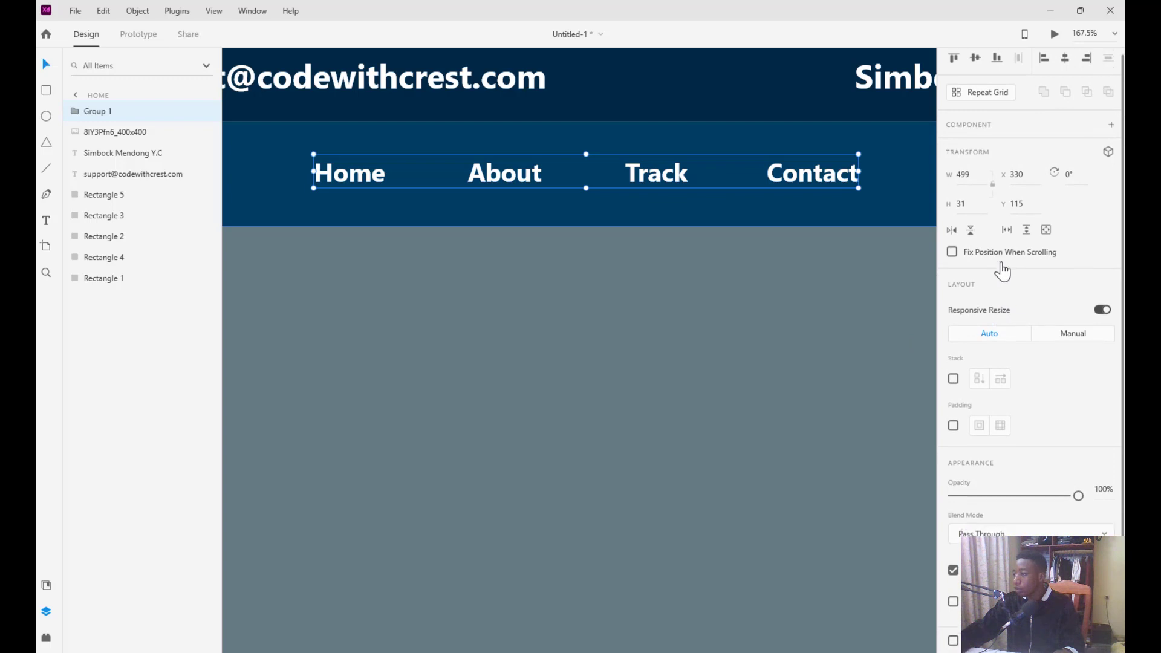
click(954, 376)
click(979, 376)
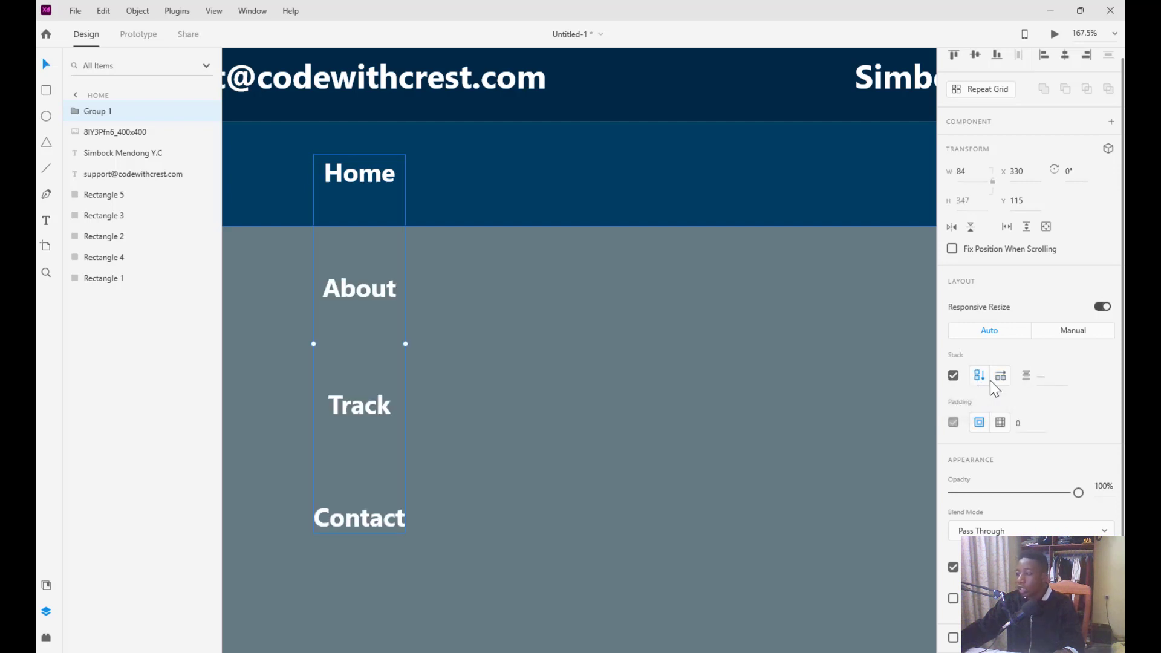
click(1002, 376)
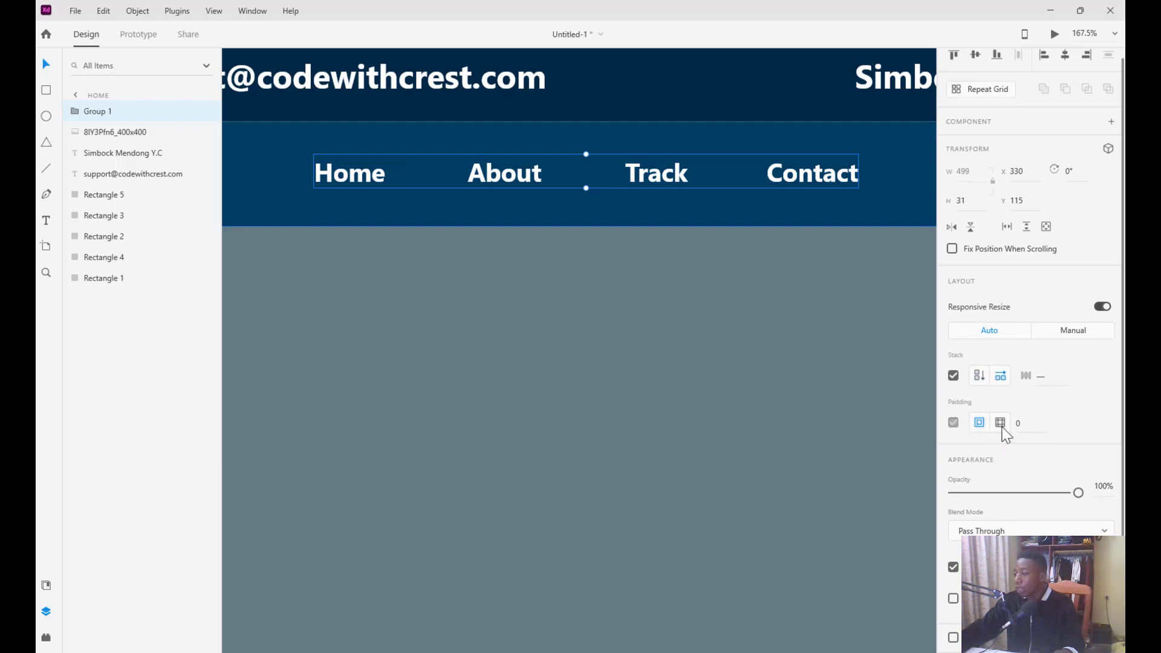
scroll(1038, 481, up, 1)
scroll(1035, 476, down, 1)
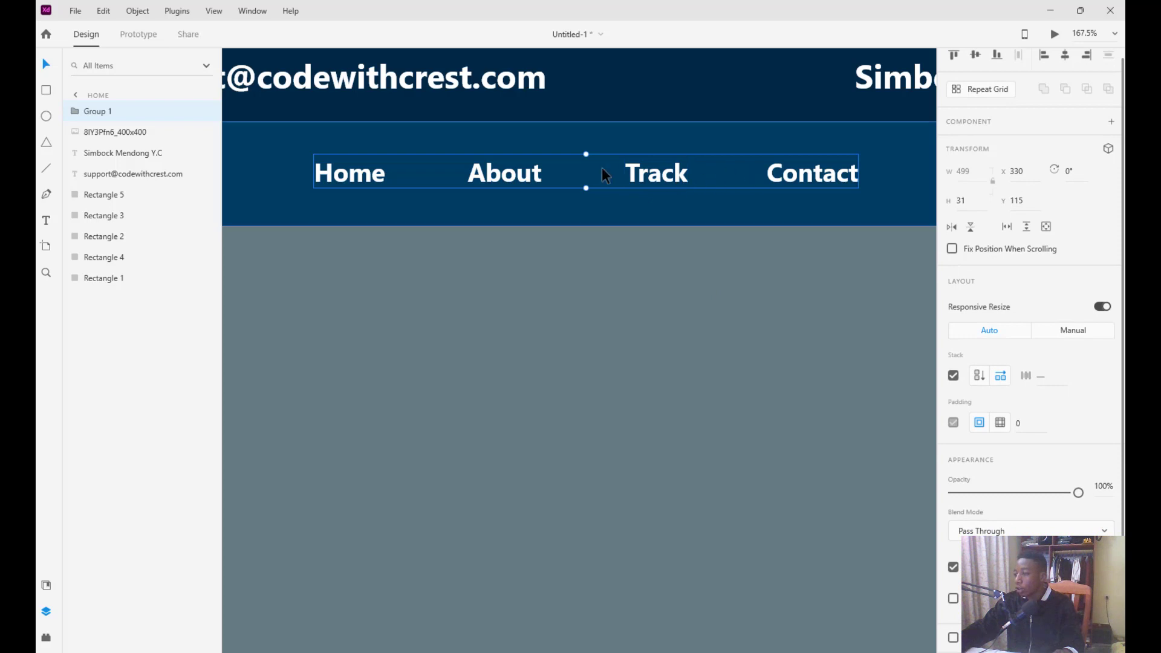
scroll(558, 221, down, 4)
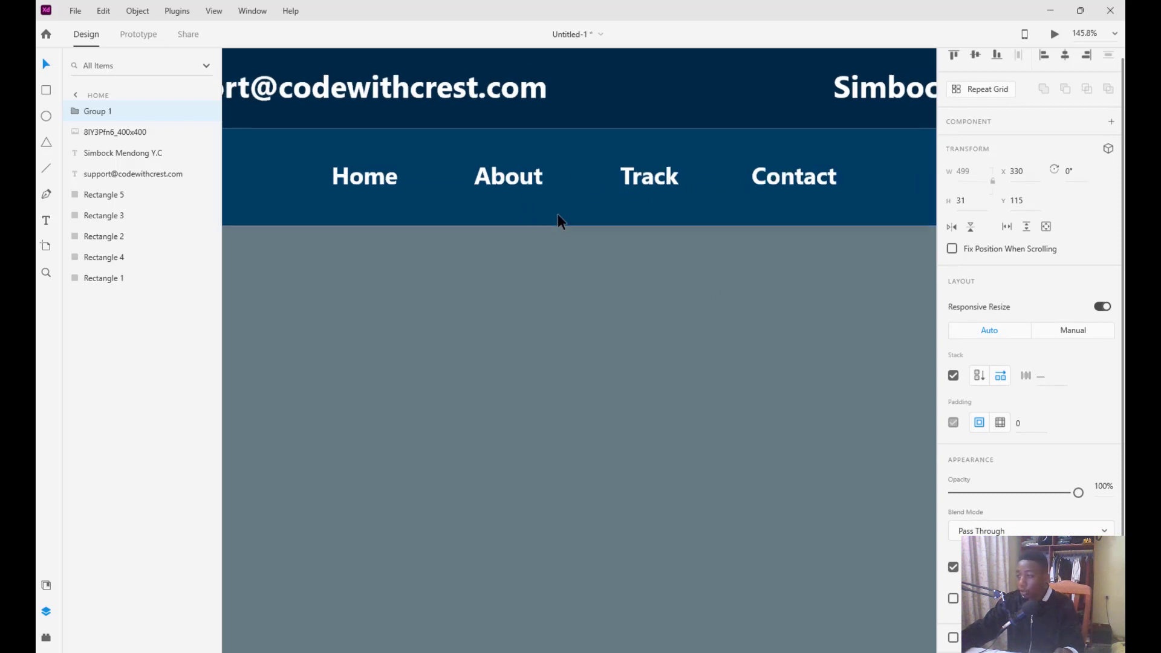
scroll(558, 220, down, 2)
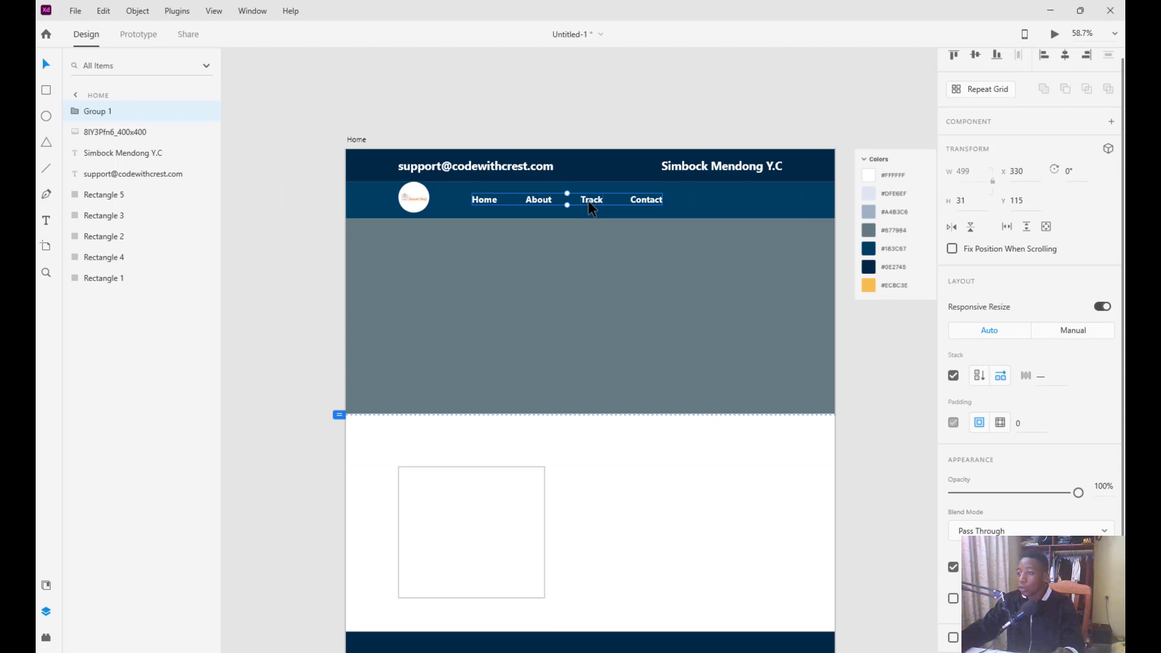
click(585, 266)
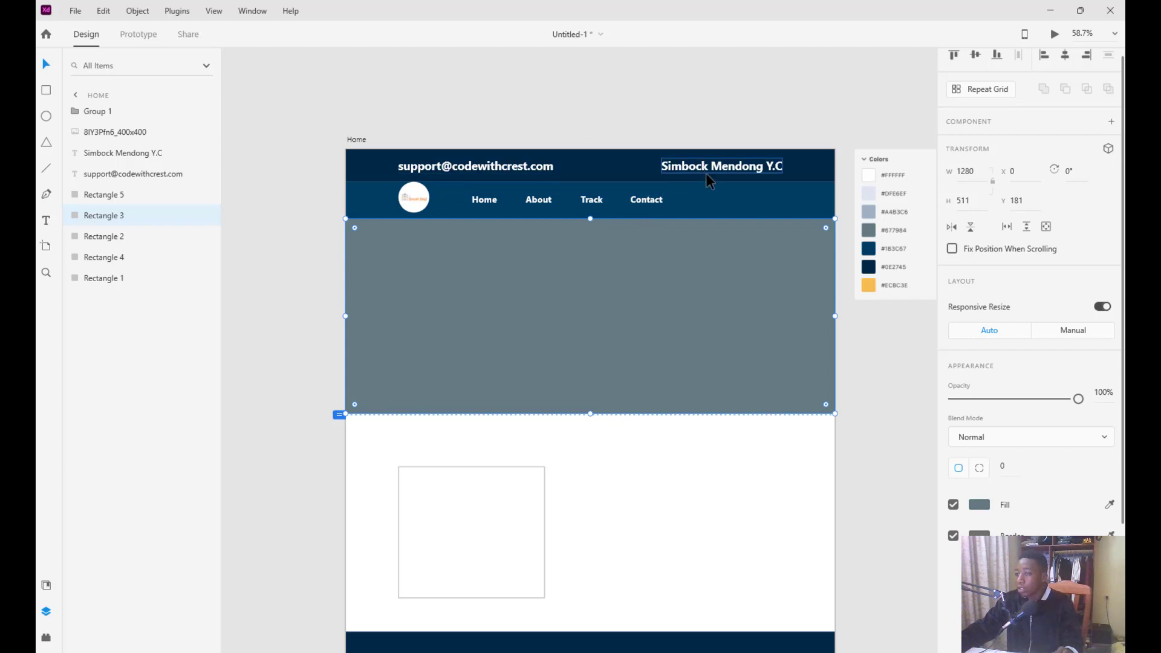
Paste a copy of the Home link at the nav bar's right end and retype it Sign Up
key(ctrl+v)
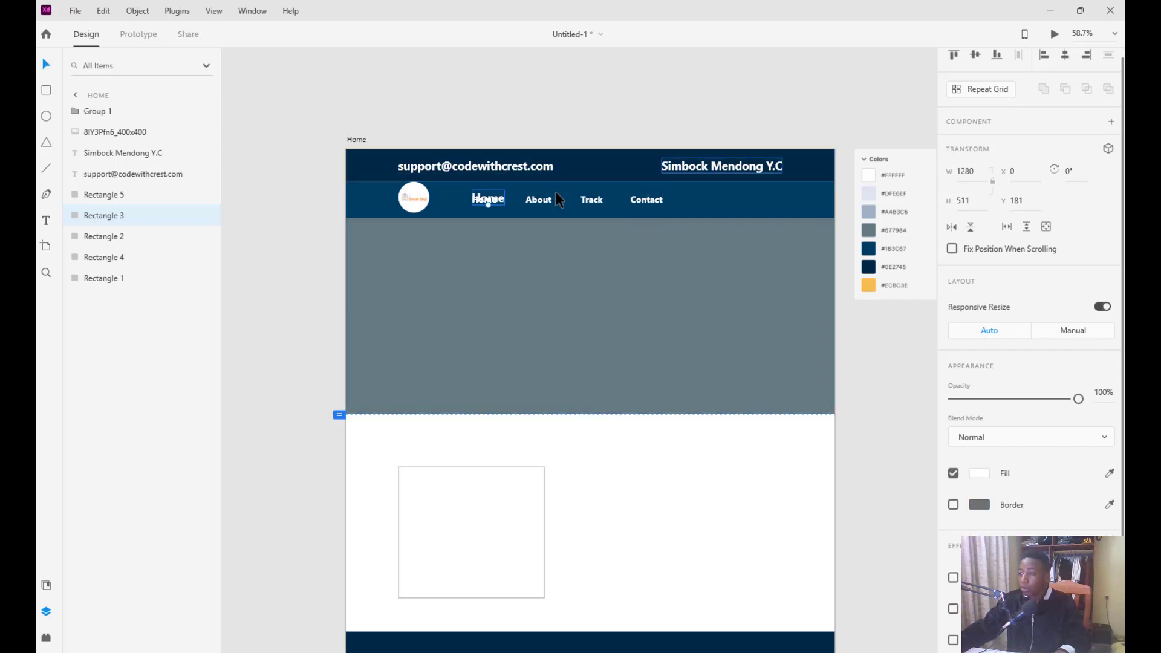
drag(489, 202, 751, 205)
double_click(752, 204)
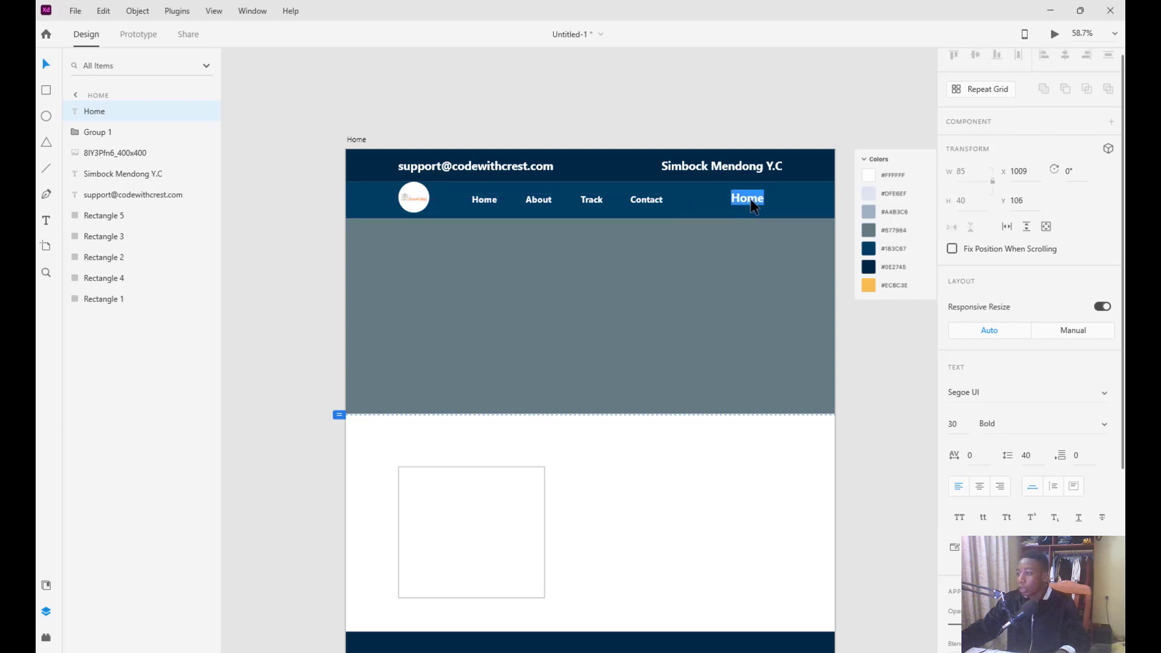
text(S)
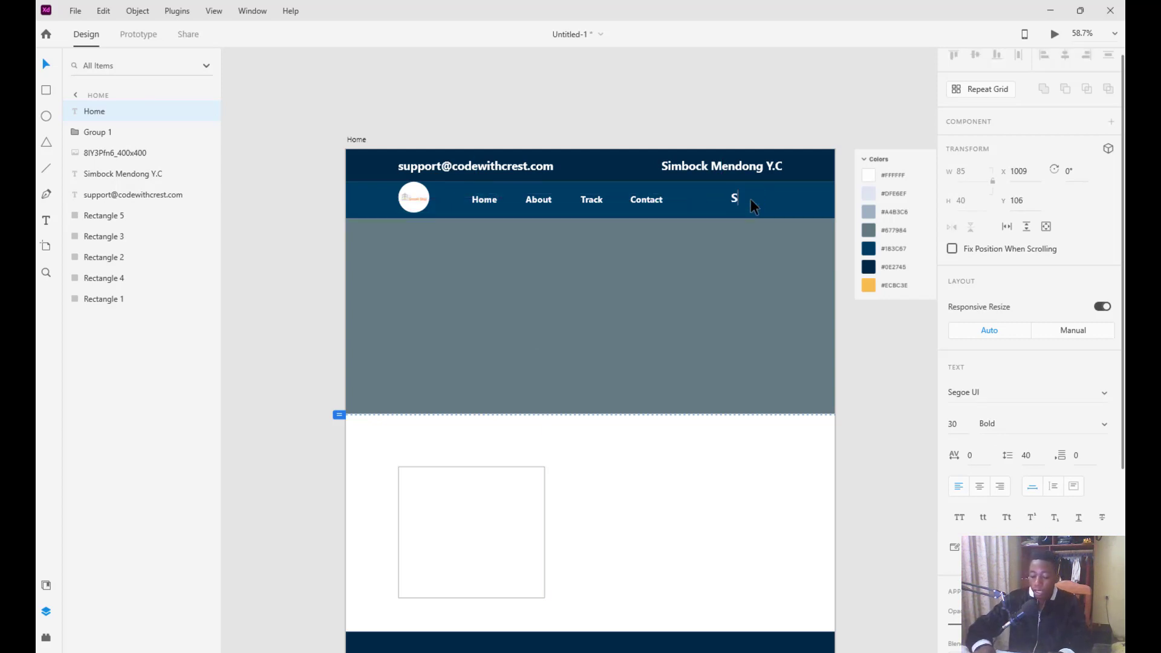
text(ign Up)
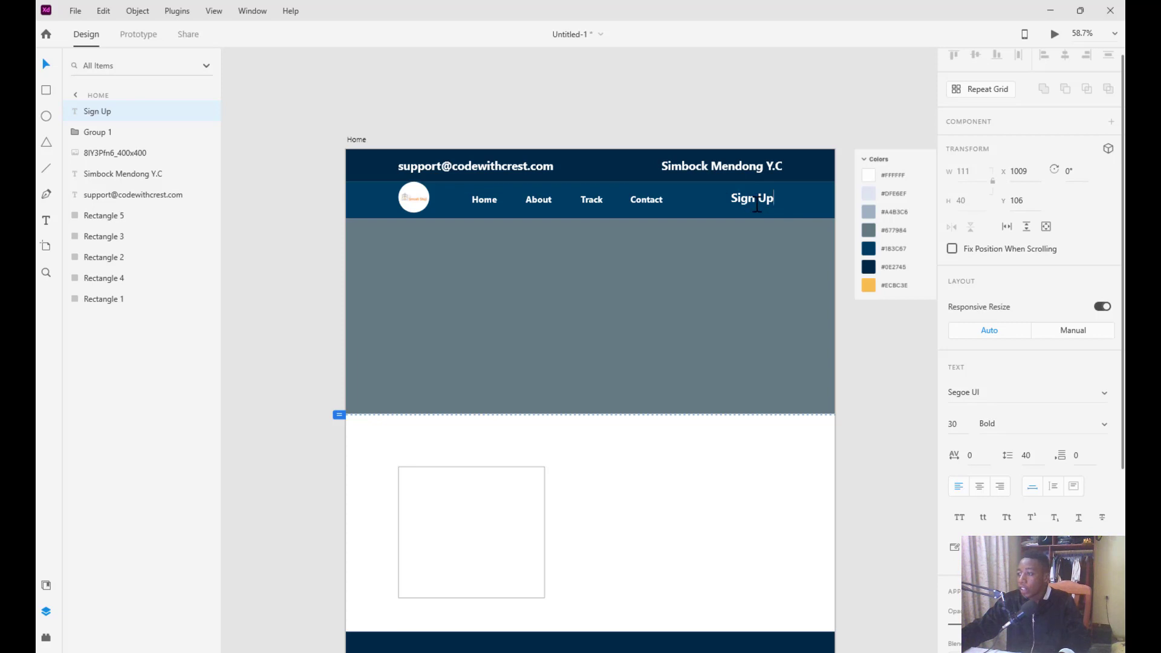
Draw a borderless #ECBC3E orange rectangle over Sign Up, shorten it, and place it behind the text
click(46, 91)
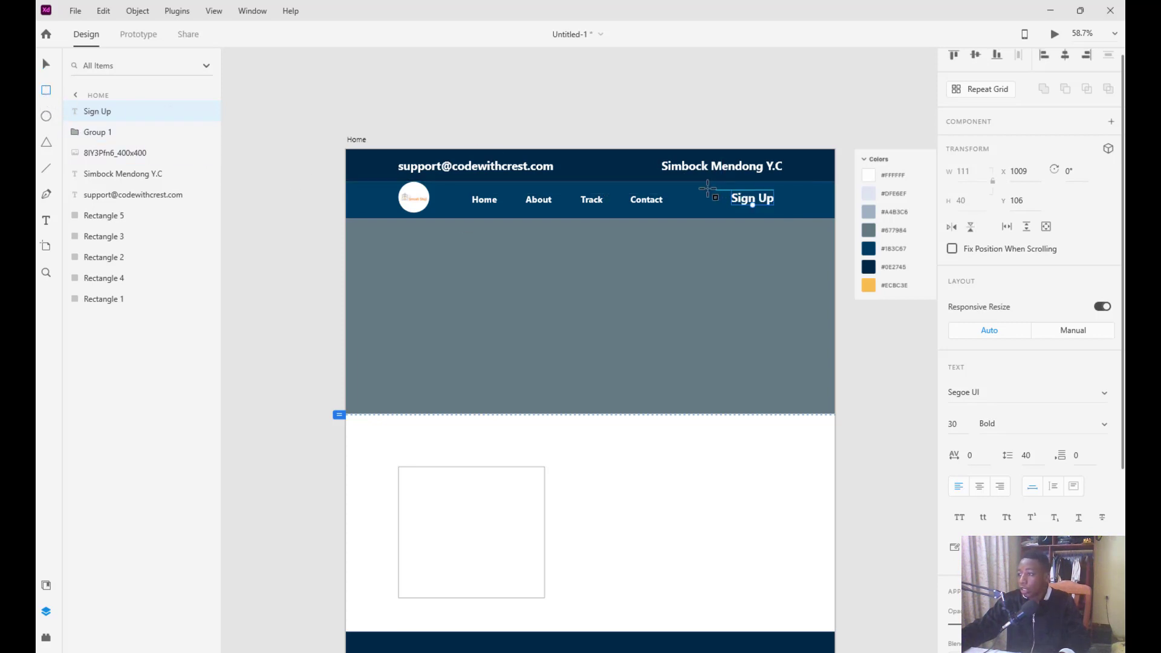
mouse_move(711, 182)
mouse_down()
mouse_move(798, 219)
mouse_move(785, 210)
mouse_up()
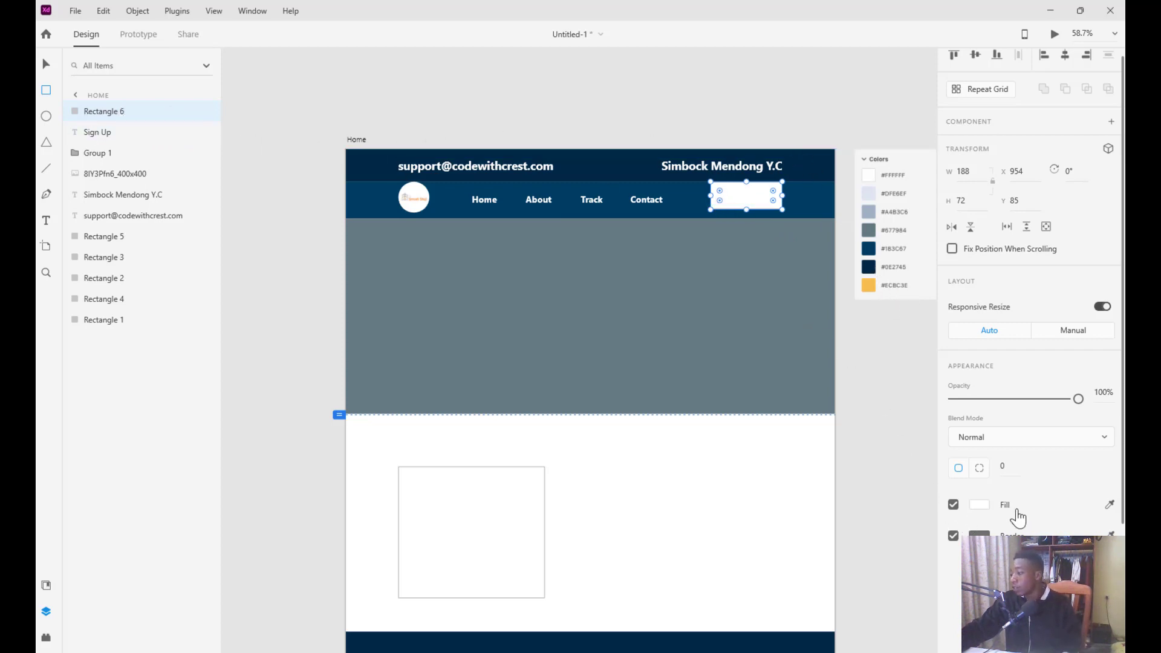
click(953, 535)
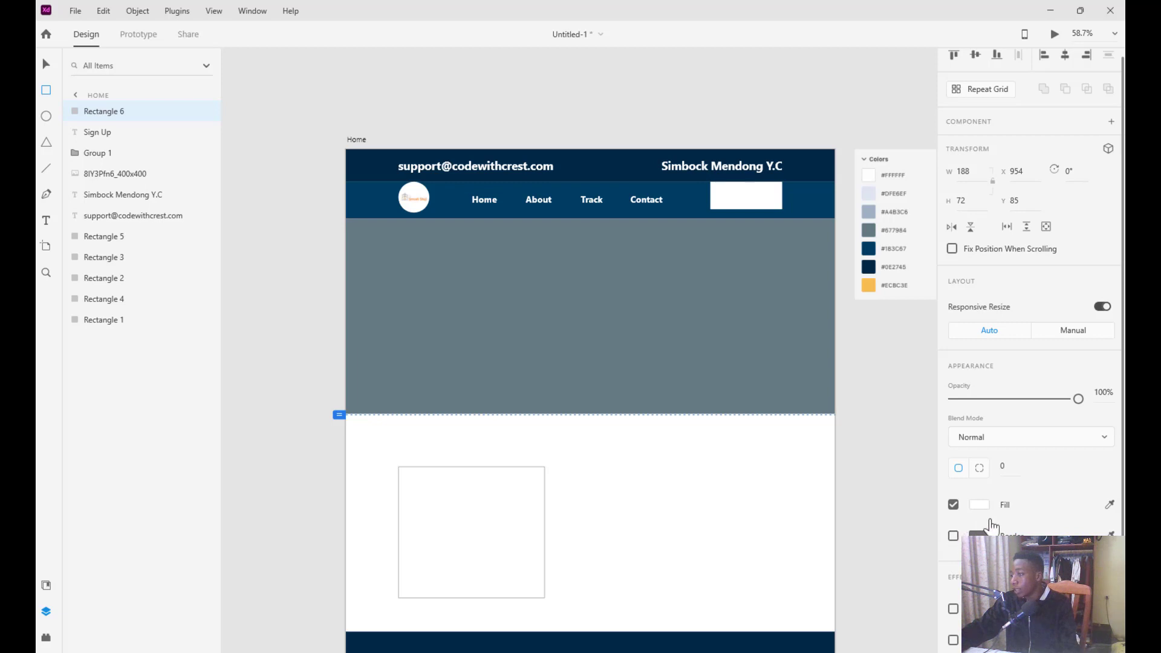
click(1108, 505)
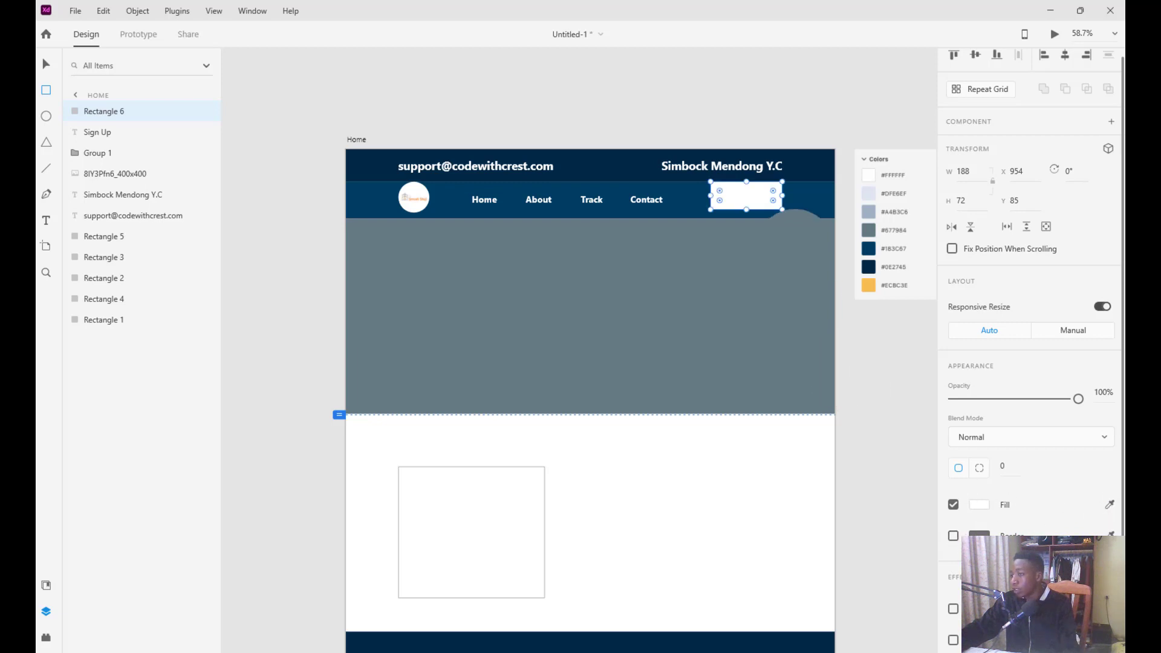
click(863, 289)
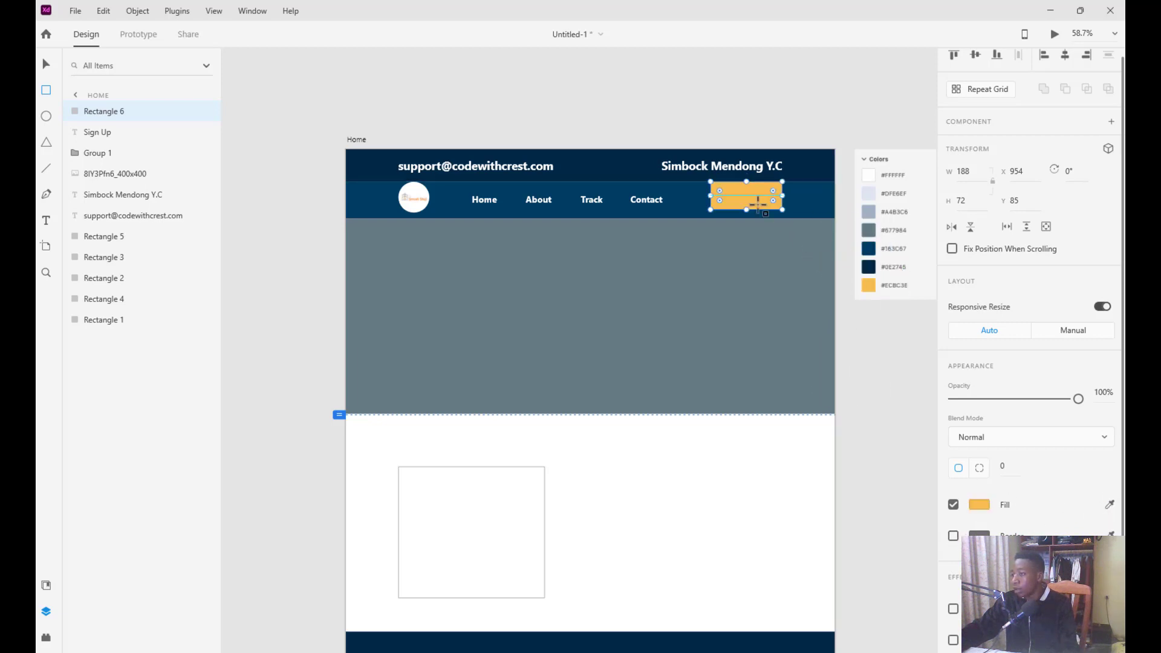
drag(745, 183, 746, 185)
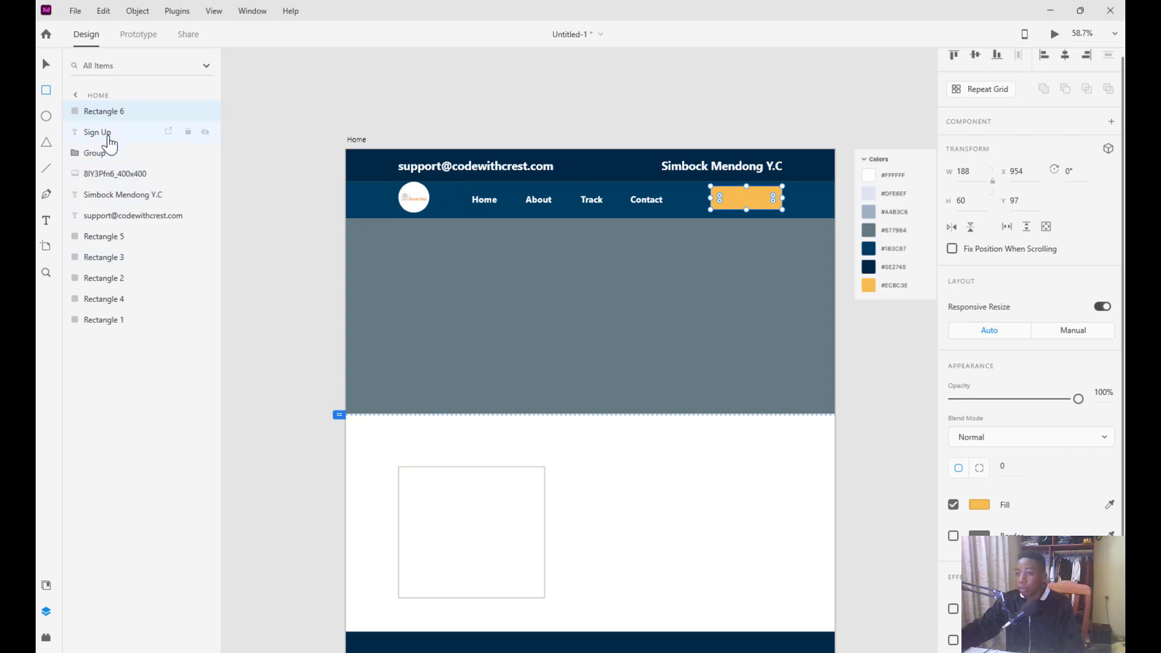
drag(121, 140, 106, 145)
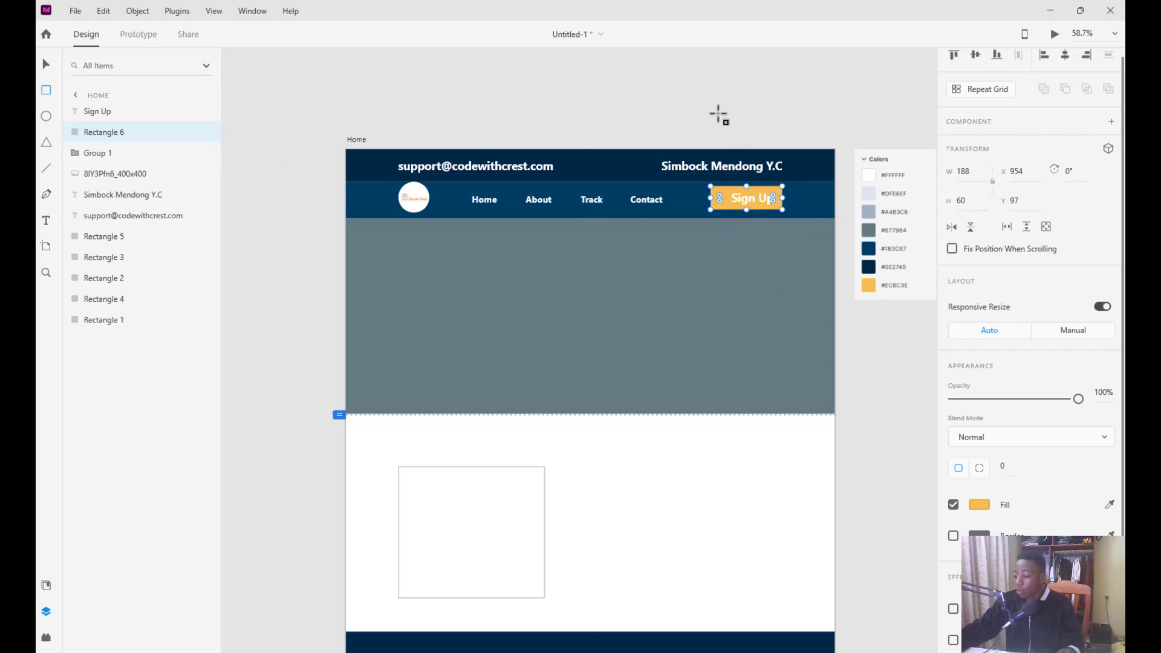
Nudge the Sign Up text left and try centring the text and rectangle separately, undoing each
scroll(757, 220, up, 5)
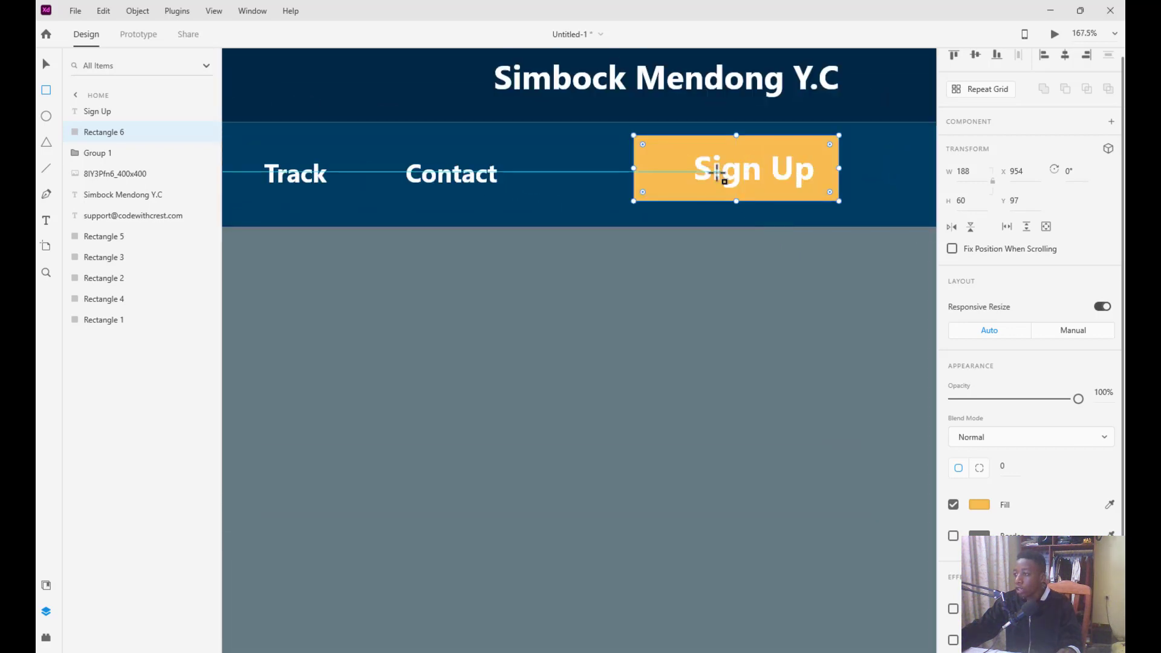
click(46, 67)
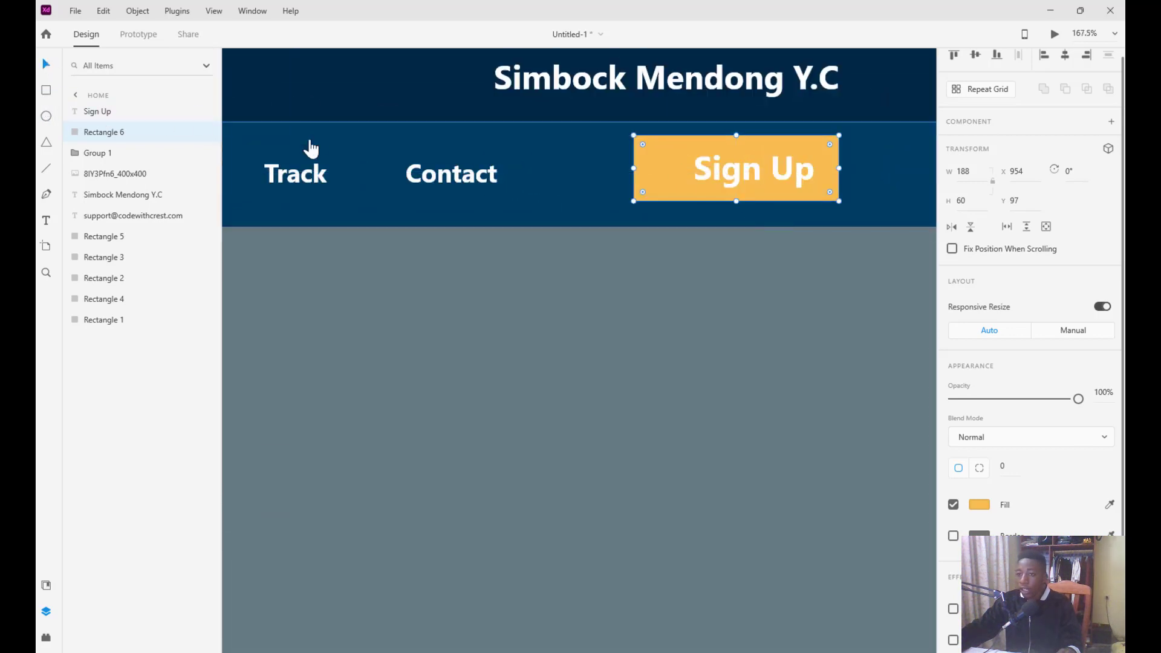
click(728, 177)
drag(750, 168, 726, 169)
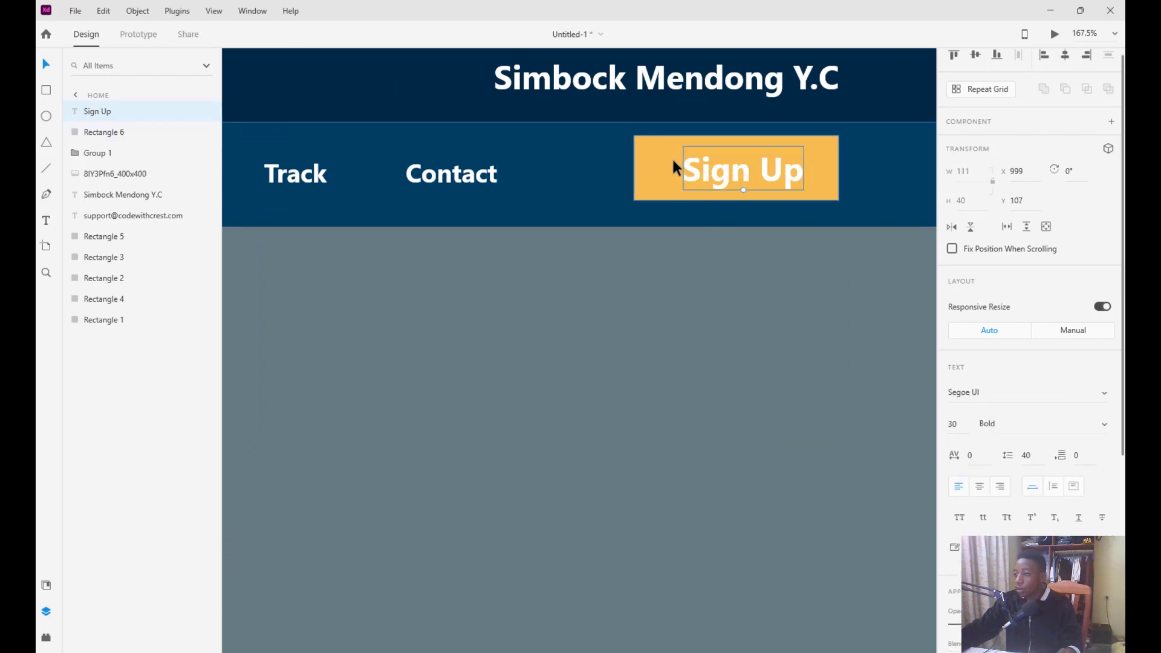
click(673, 158)
click(735, 169)
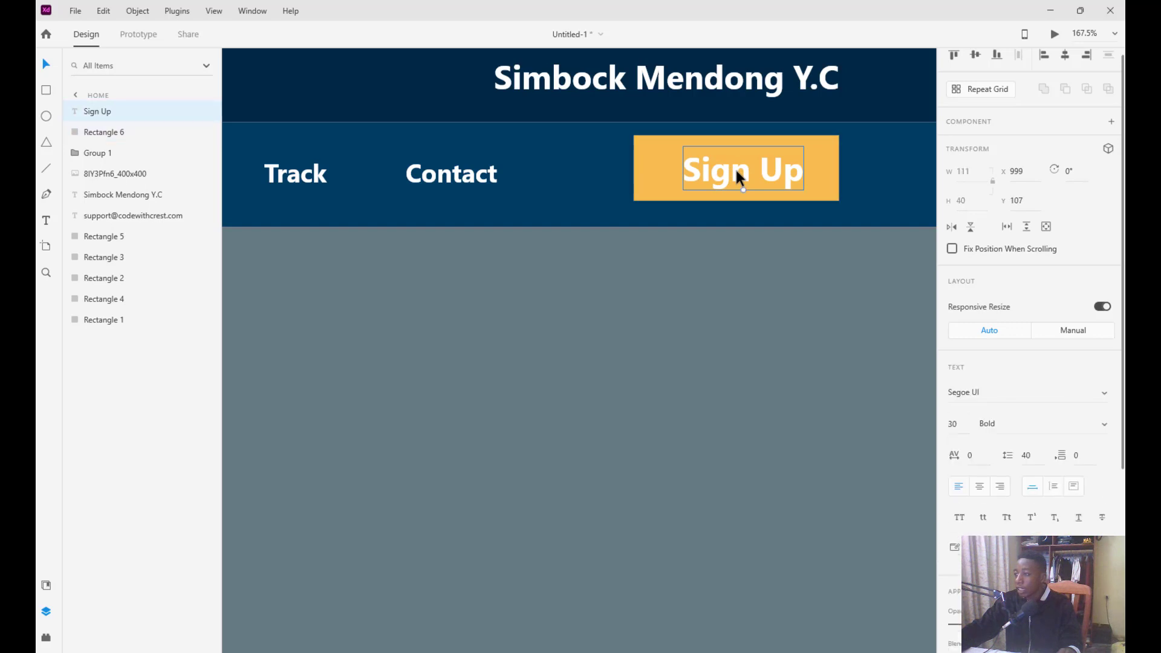
click(673, 169)
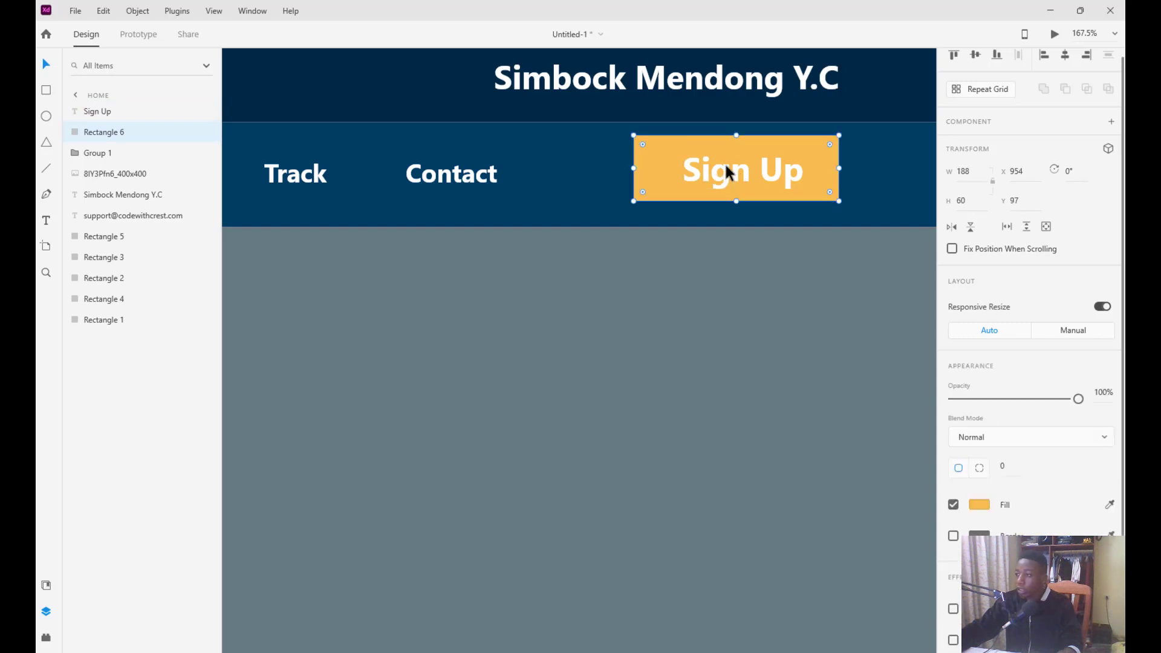
click(1068, 54)
key(ctrl+z)
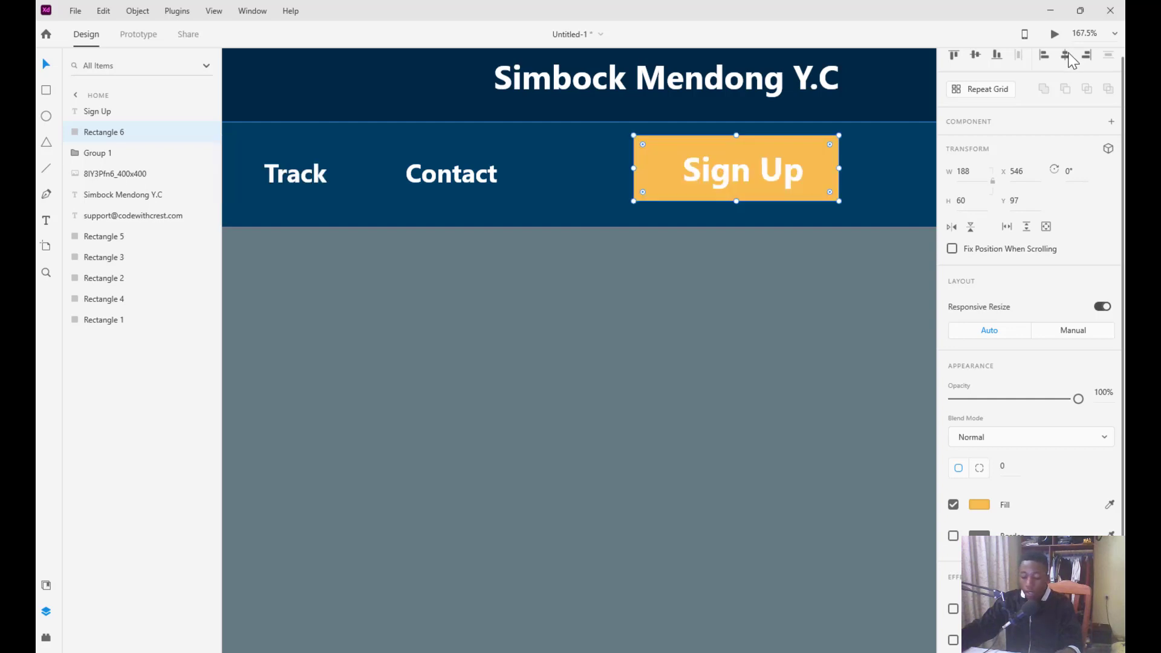
click(739, 168)
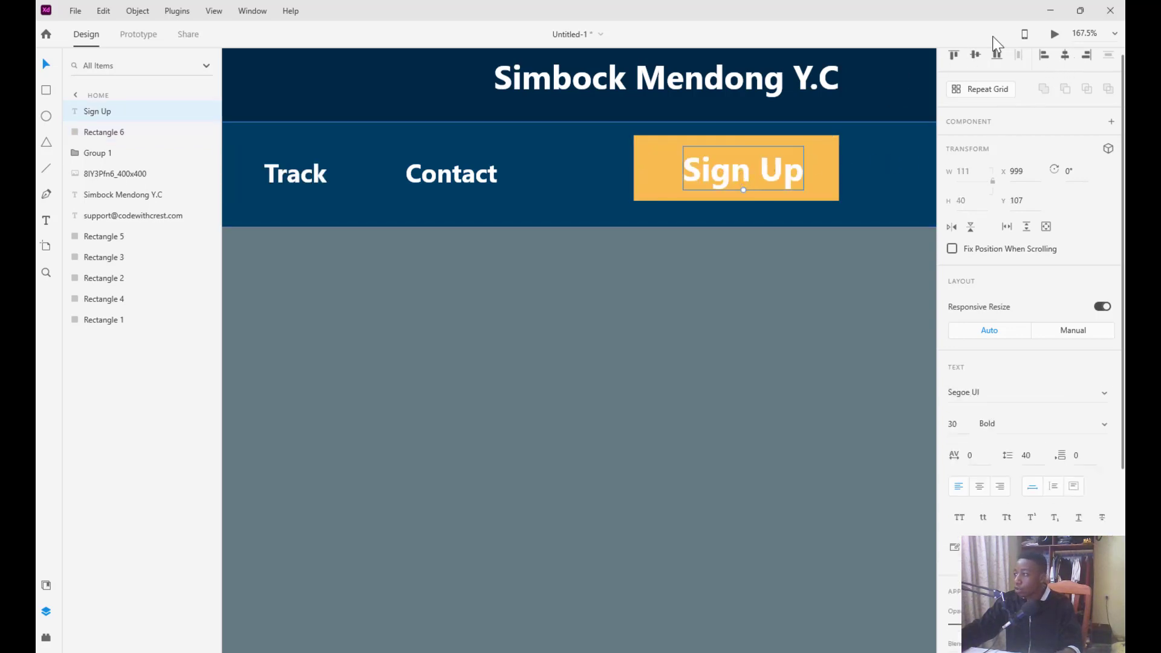
click(1065, 56)
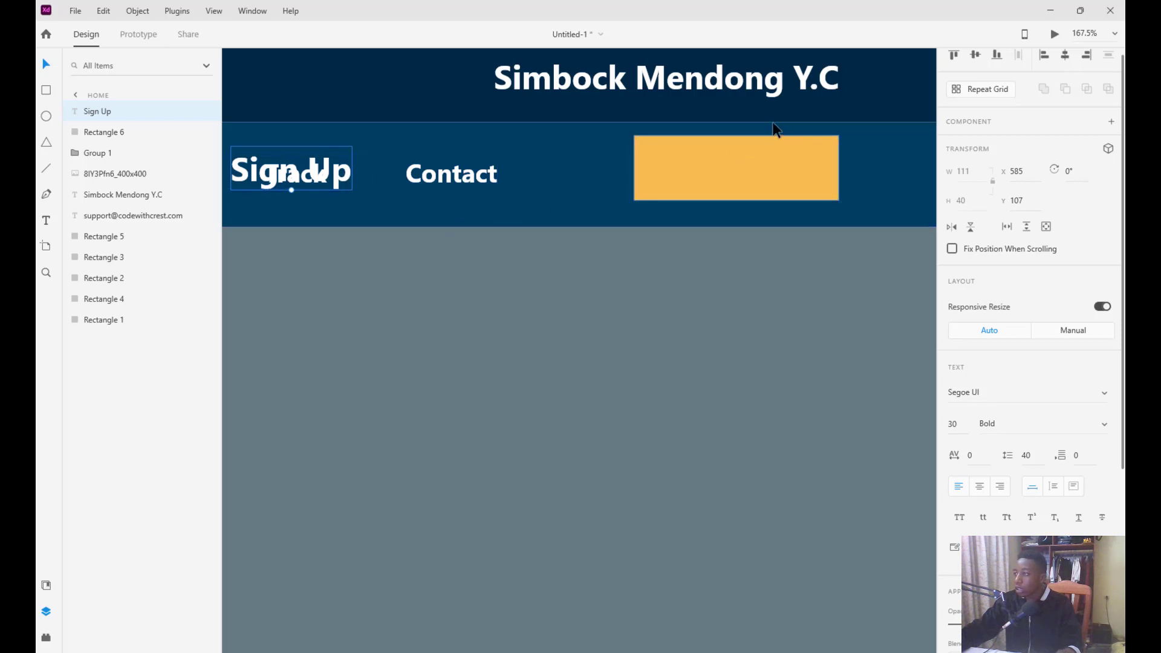
click(644, 169)
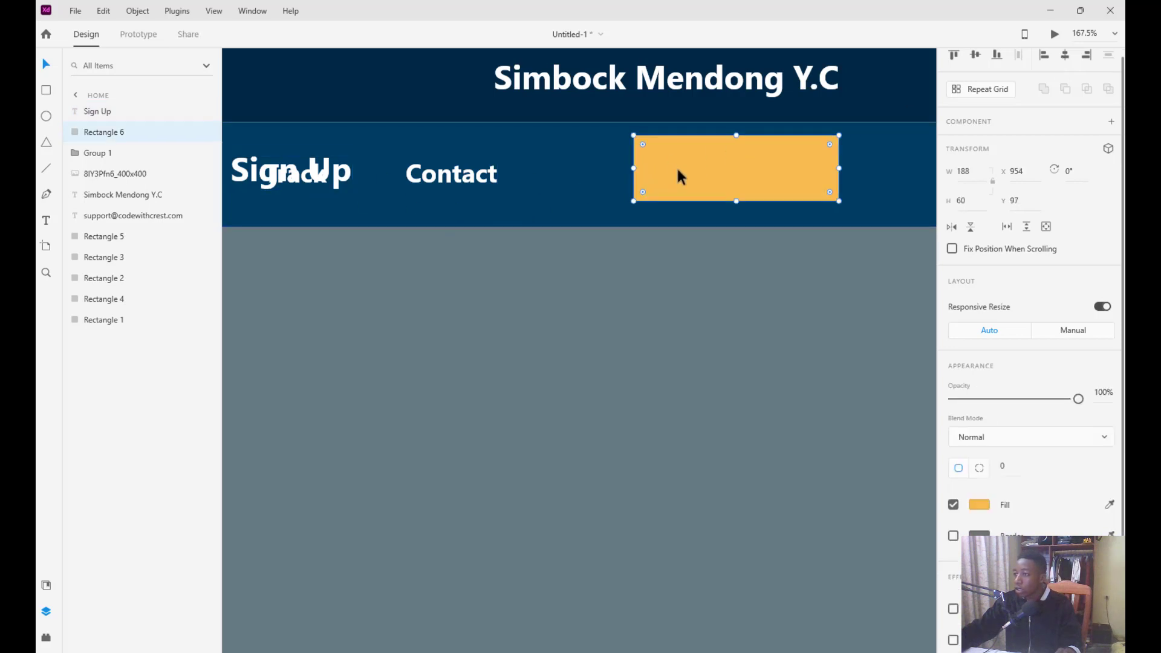
click(332, 178)
key(ctrl+z)
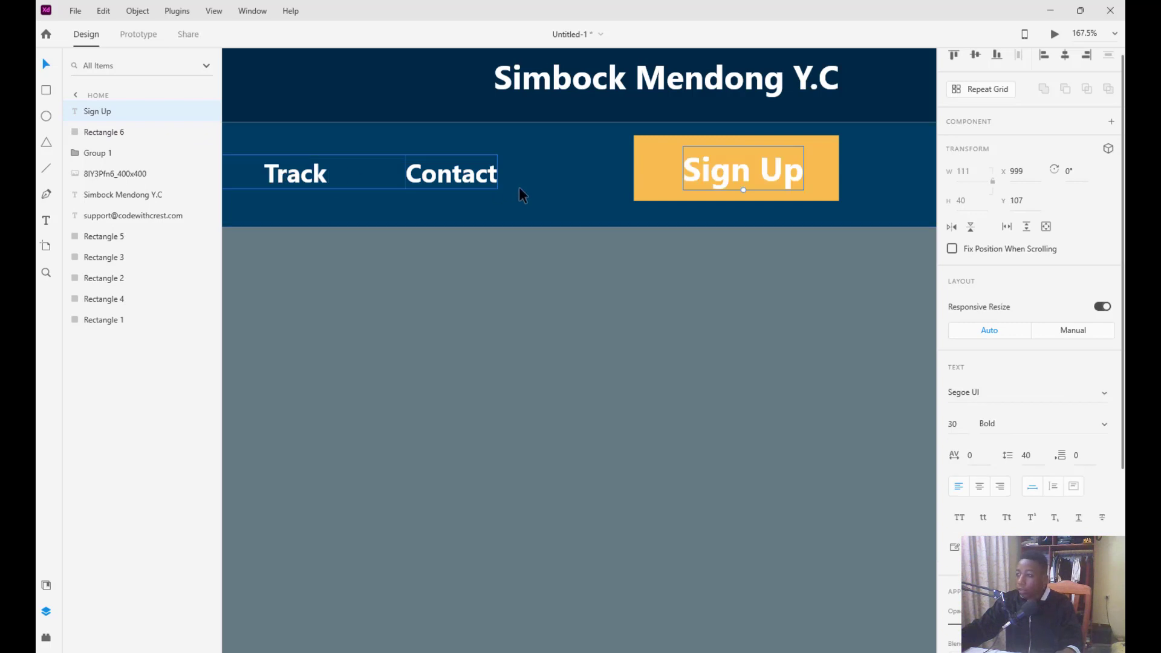
Select the orange rectangle and Sign Up text together and centre them horizontally
click(654, 173)
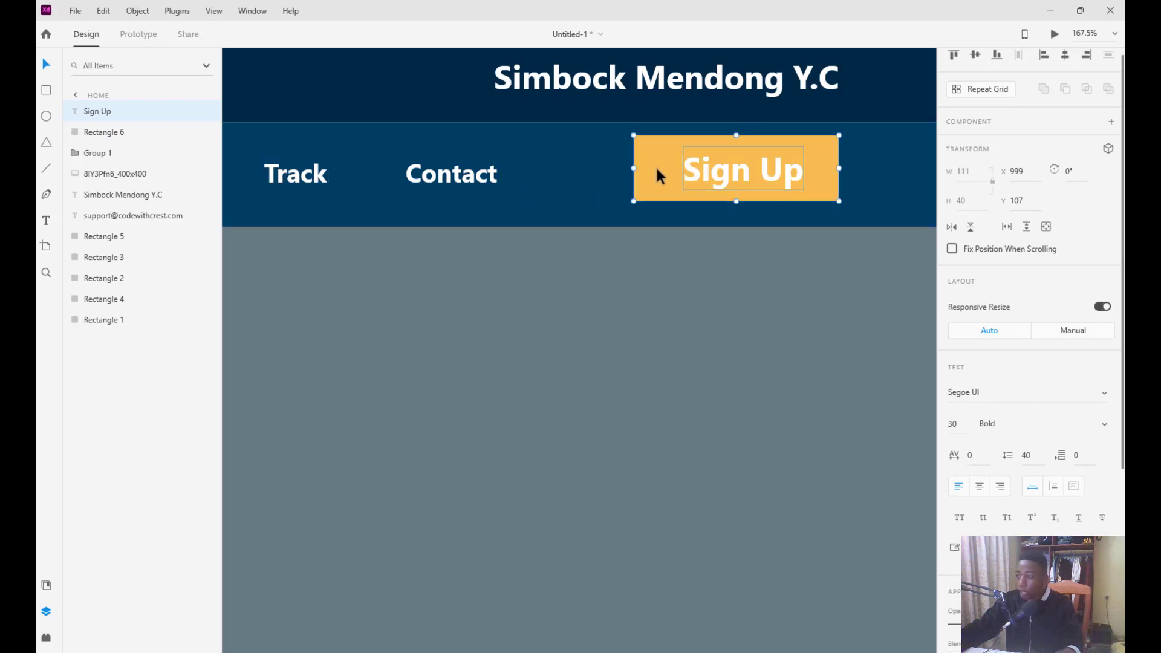
shift+click(728, 175)
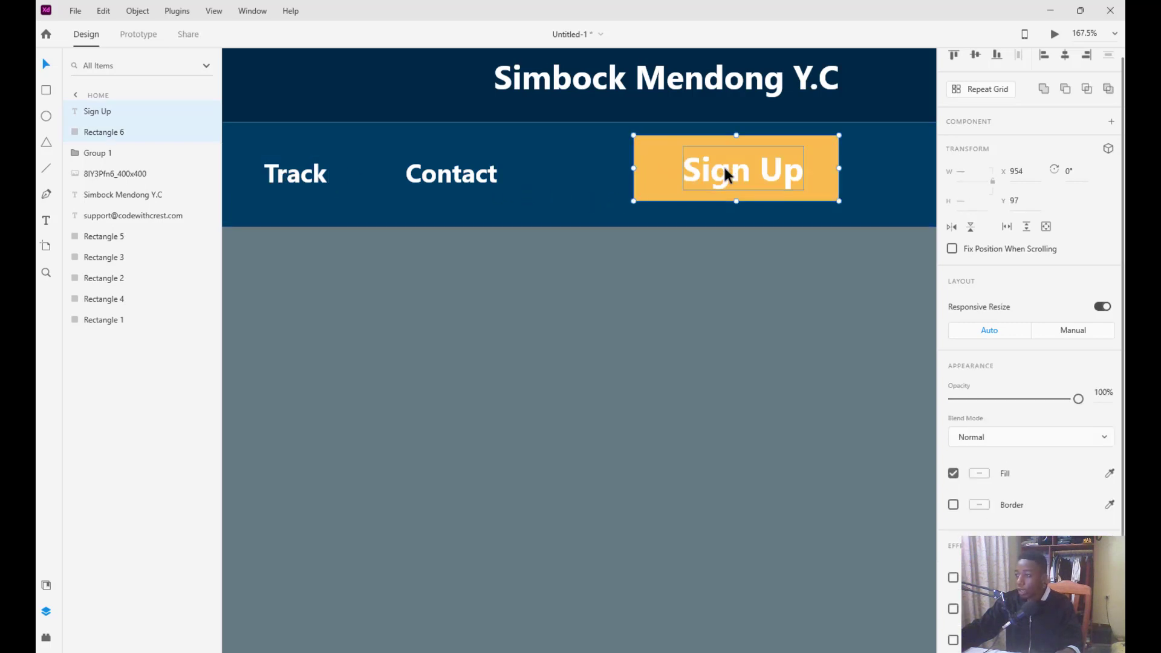
click(1065, 55)
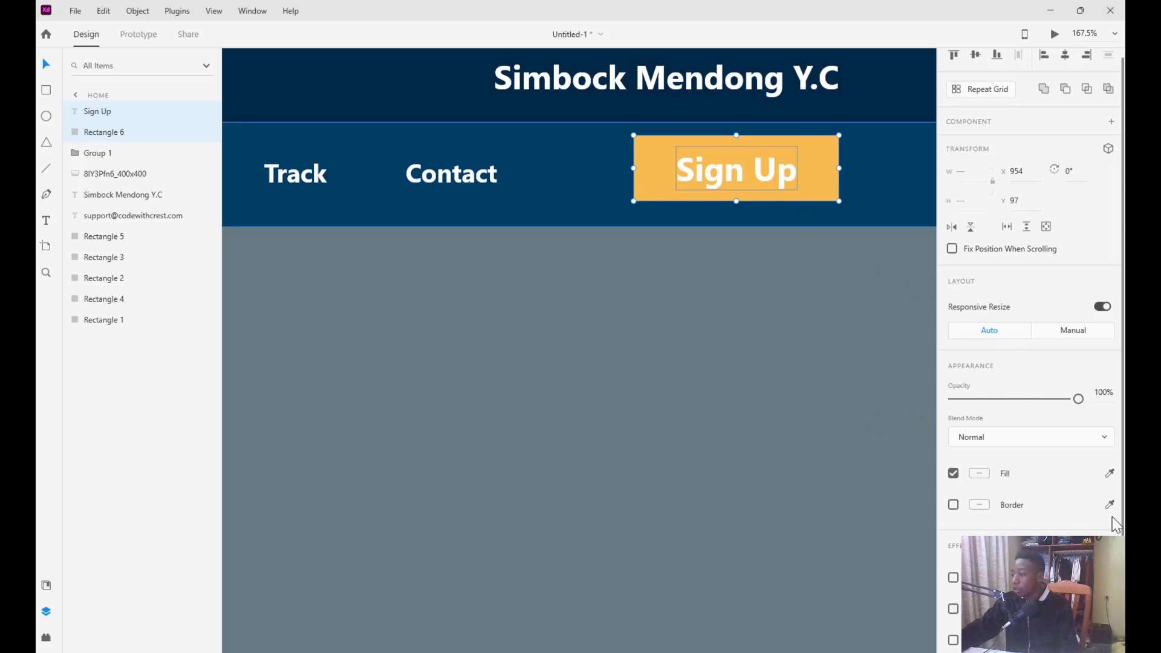
scroll(995, 418, down, 1)
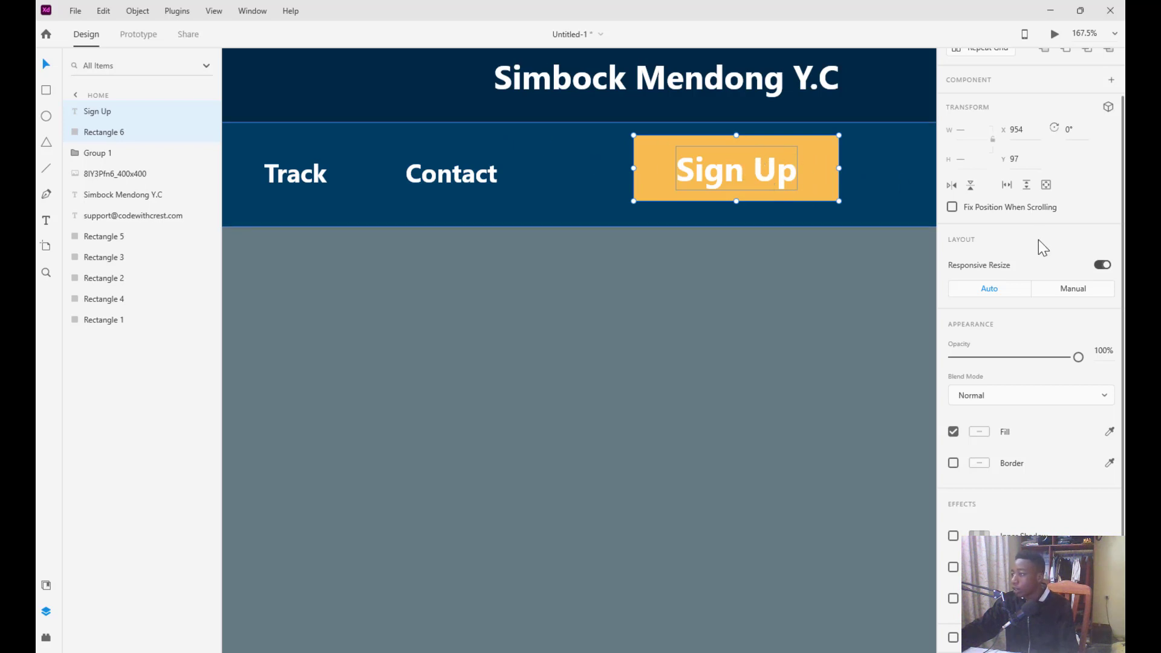
click(710, 311)
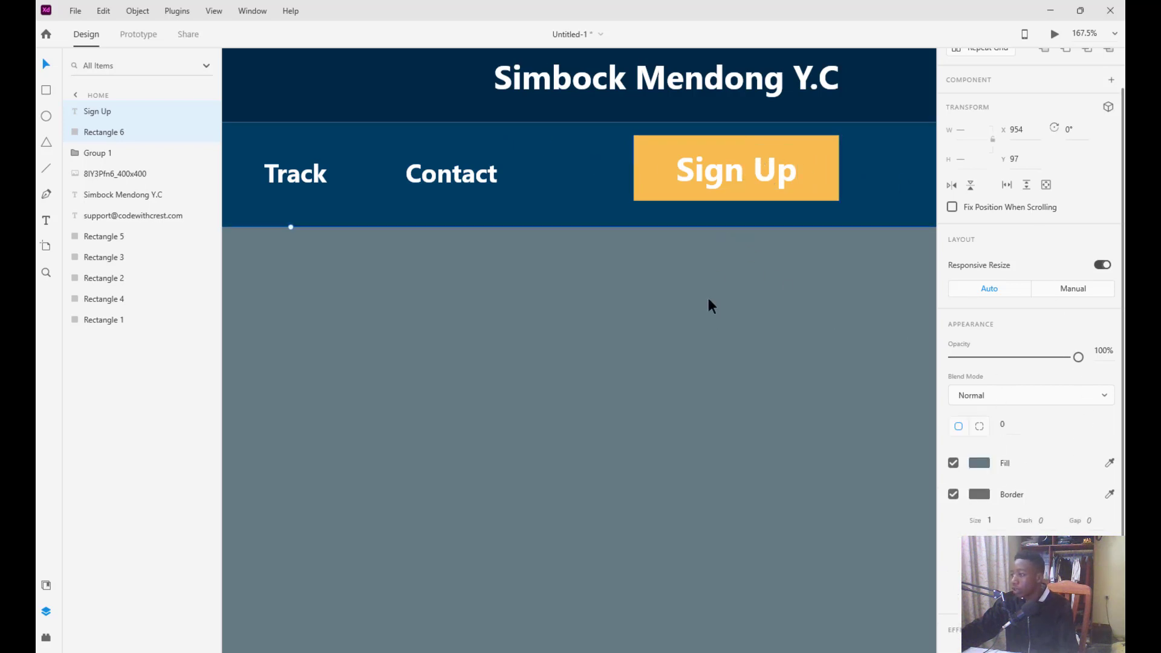
Enable a drop shadow on the orange rectangle with a larger blur and lower Y offset
click(660, 168)
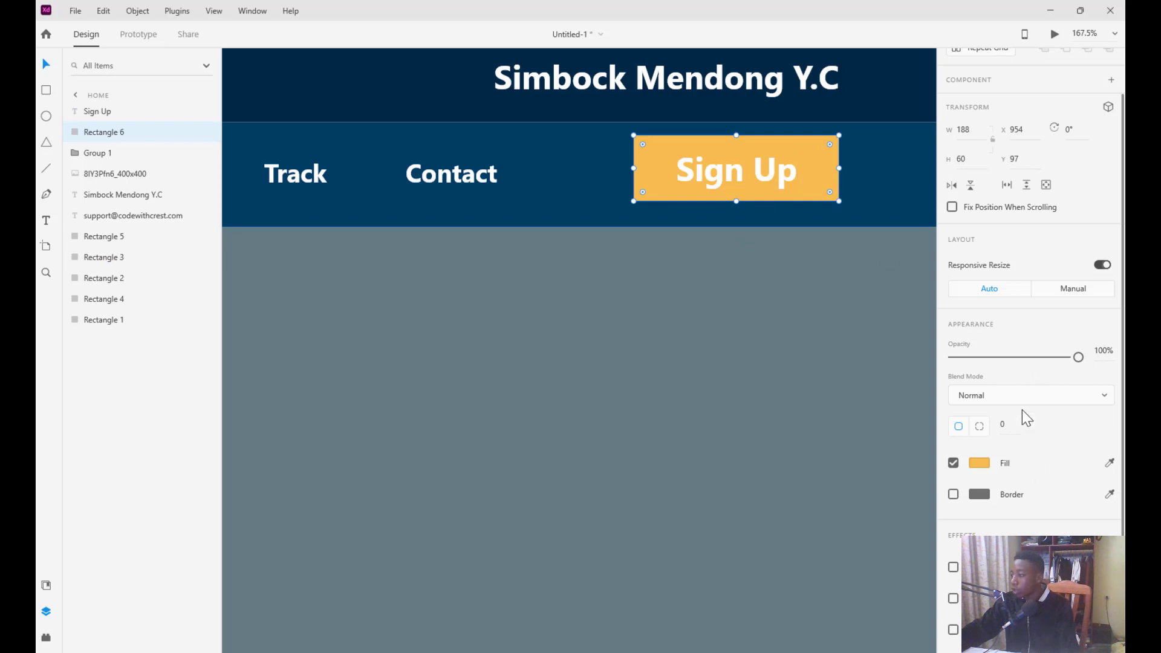
scroll(1028, 460, down, 1)
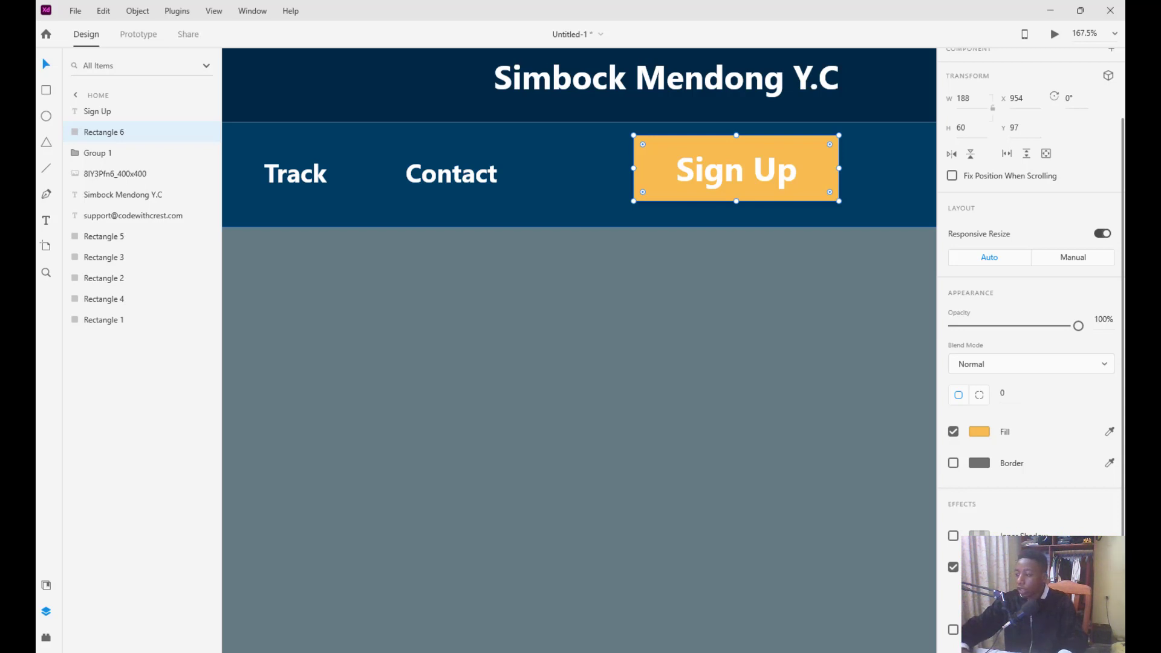
key(Return)
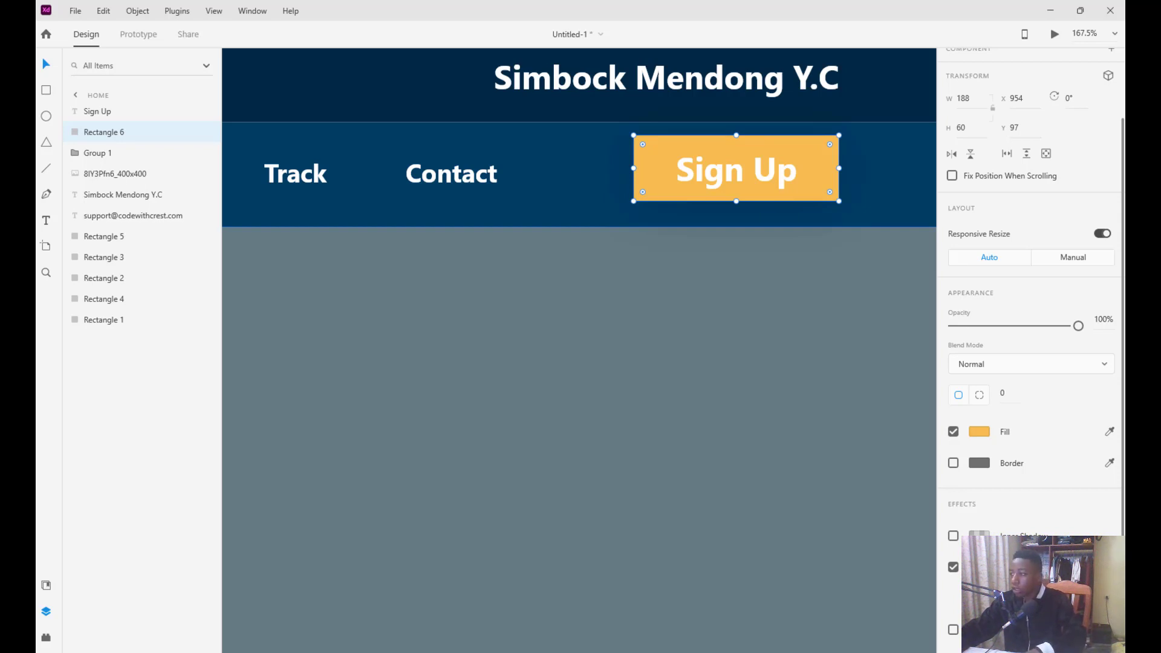
key(Return)
click(771, 158)
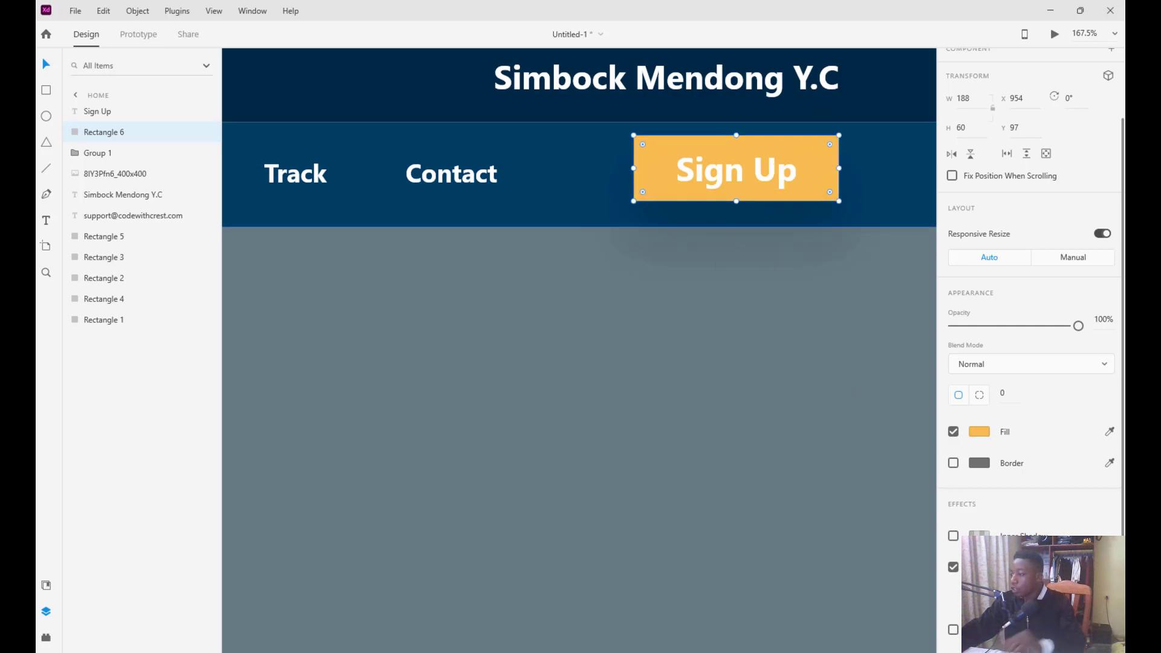
Set the button's shadow colour to dark grey #2A2A2A
click(979, 567)
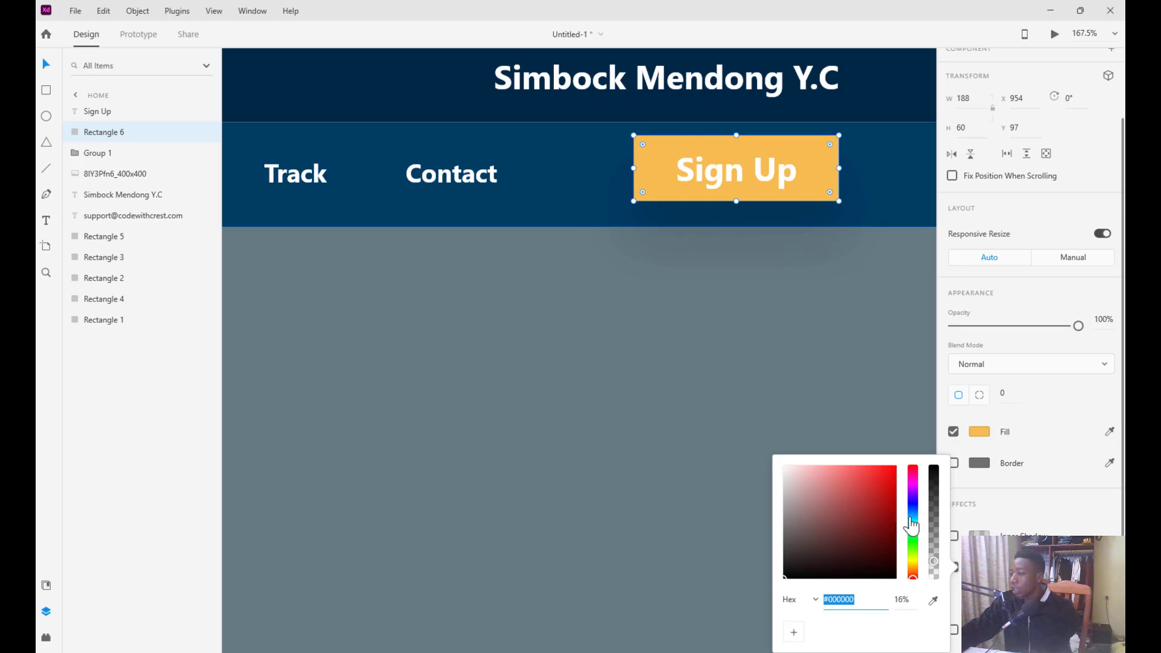
drag(912, 526, 914, 577)
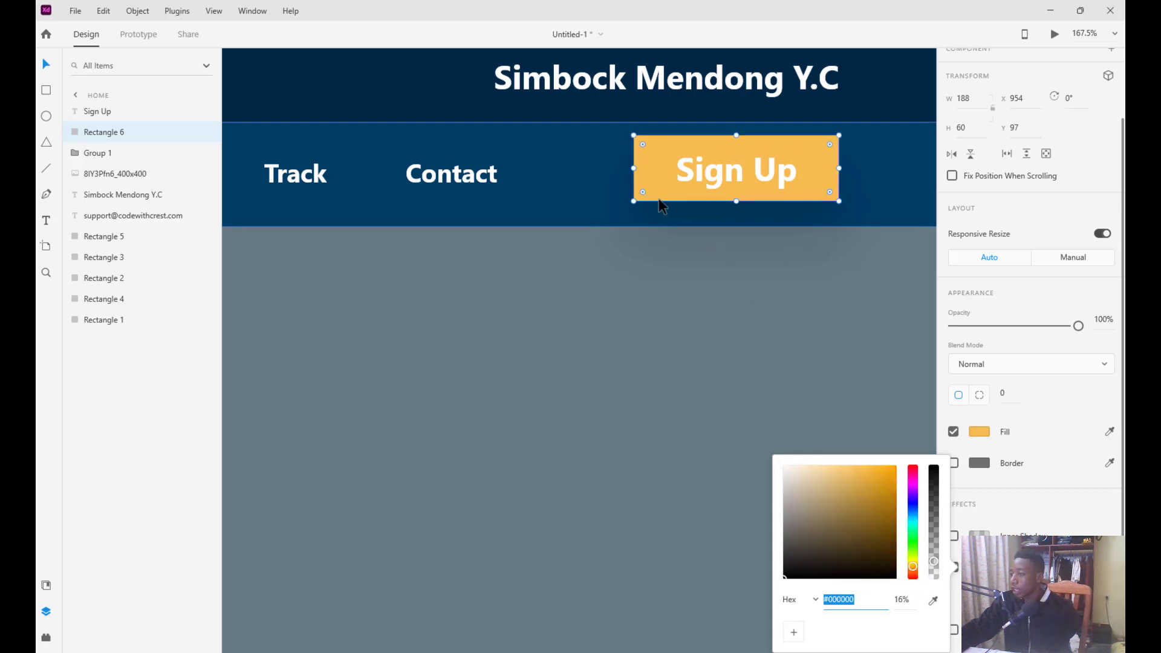
drag(887, 552, 885, 465)
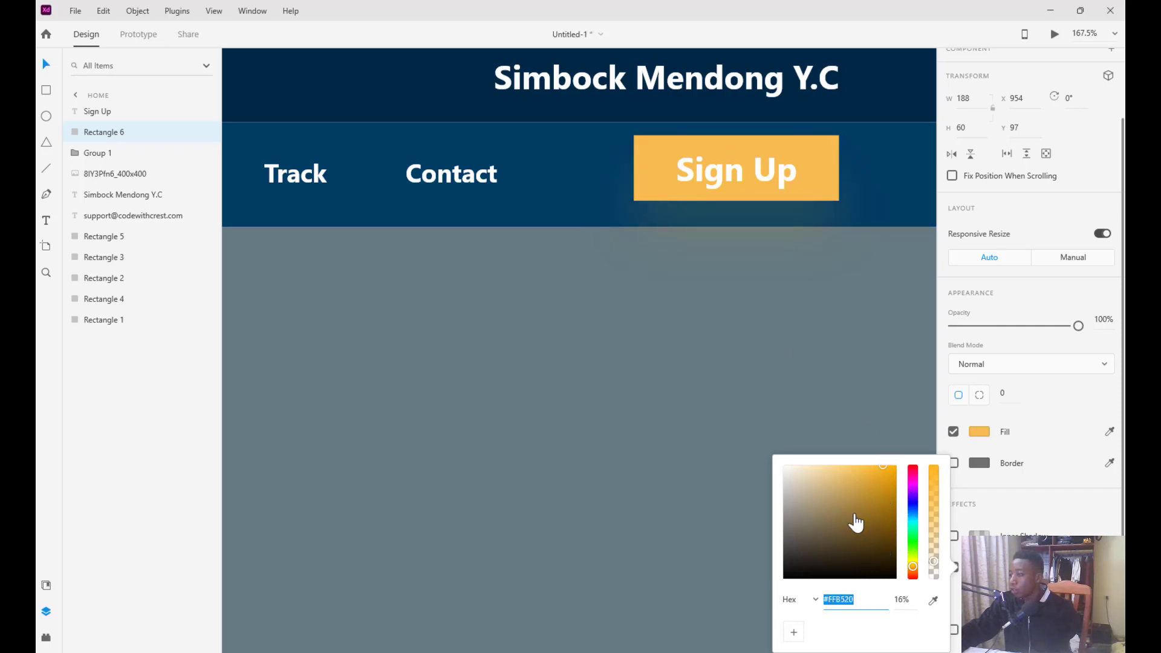
drag(850, 531, 893, 466)
click(864, 488)
drag(868, 506, 888, 467)
drag(880, 545, 884, 523)
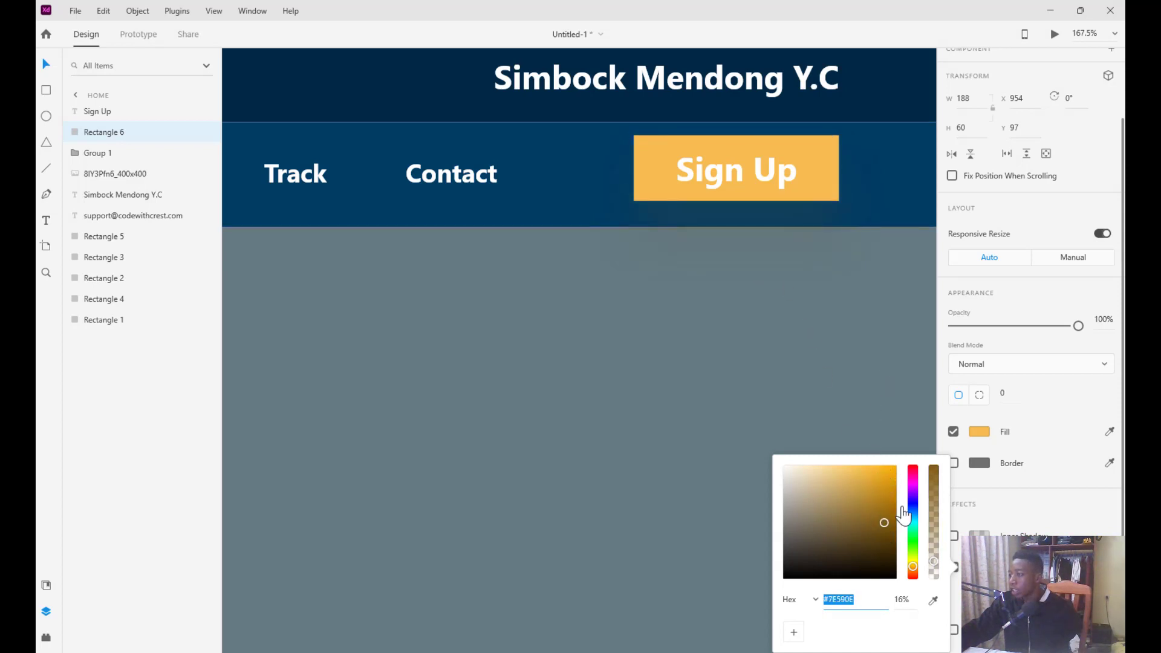
click(786, 561)
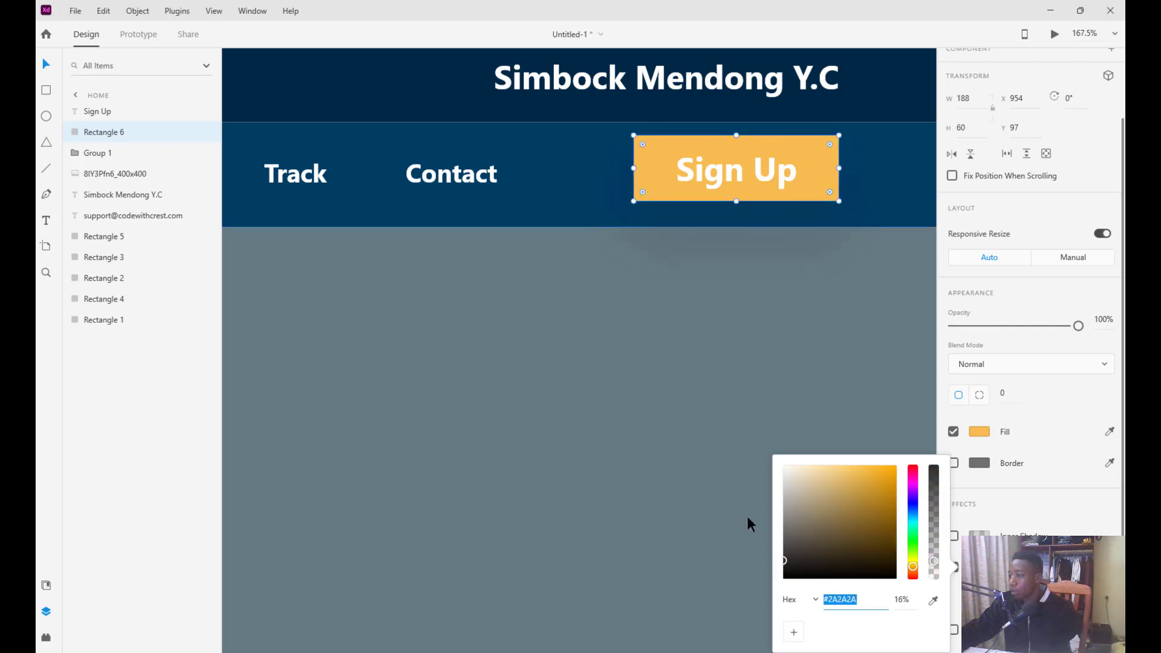
click(979, 566)
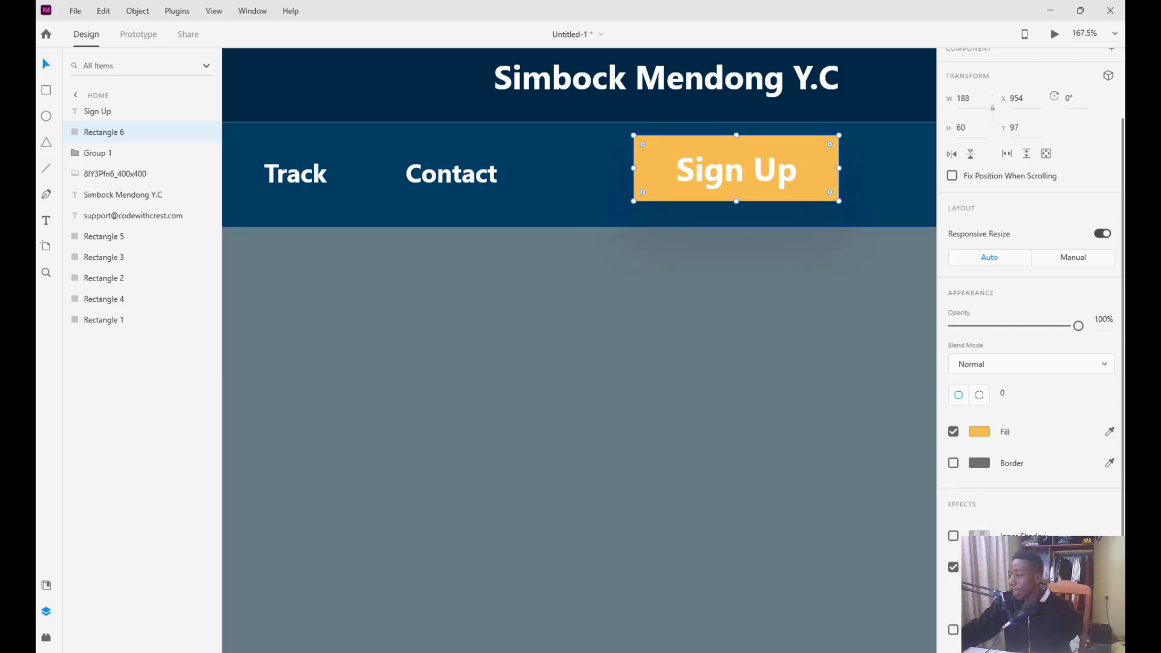
click(732, 174)
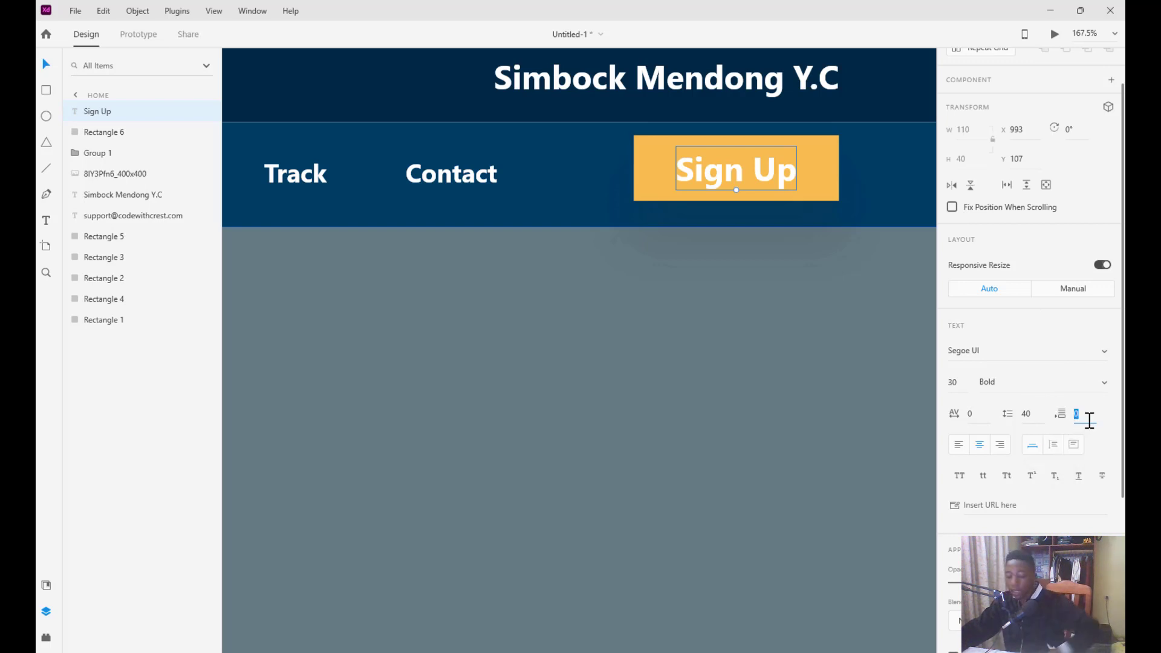
Set the Sign Up text's paragraph spacing to 10 and round the button rectangle's corners to radius 30
text(10)
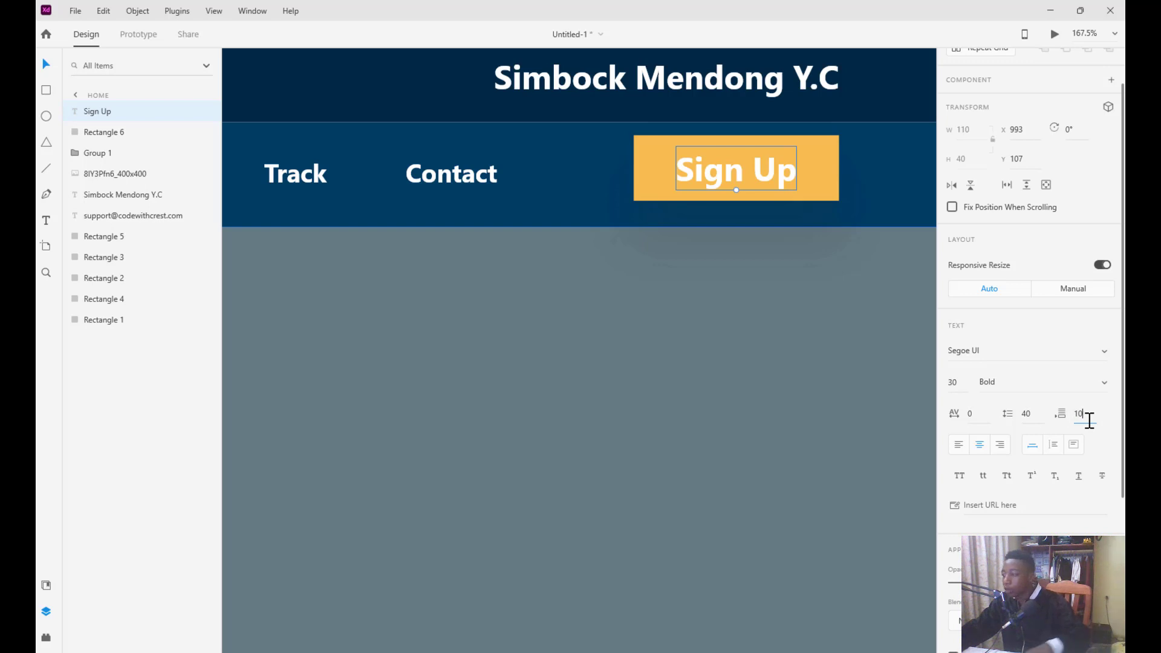
key(Return)
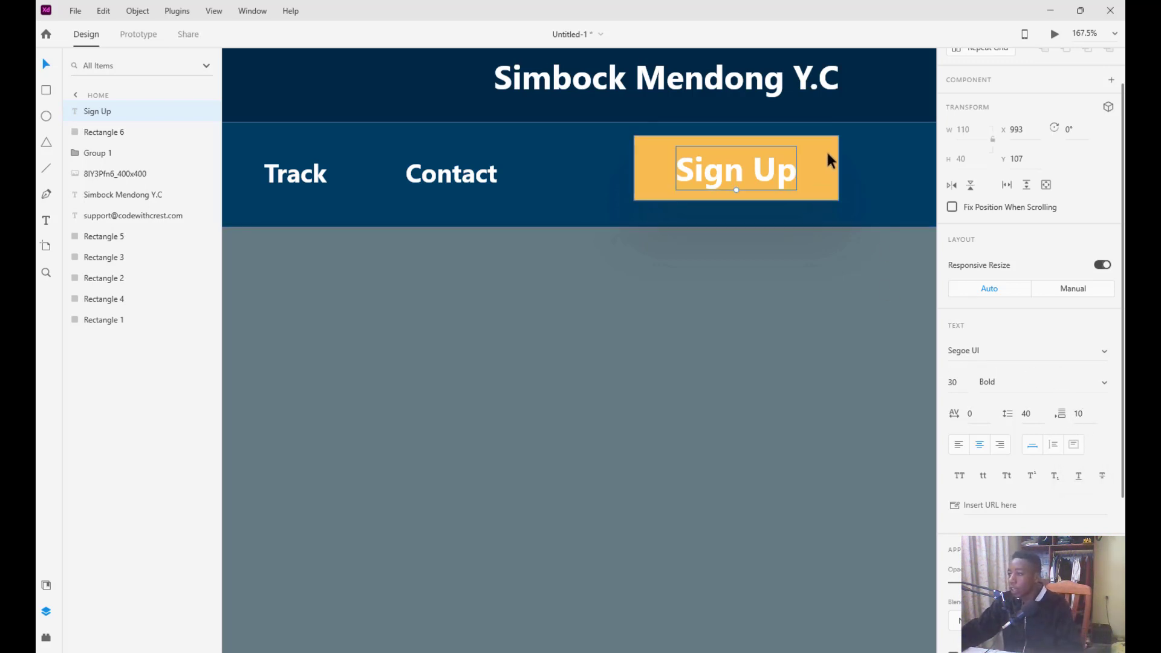
click(829, 164)
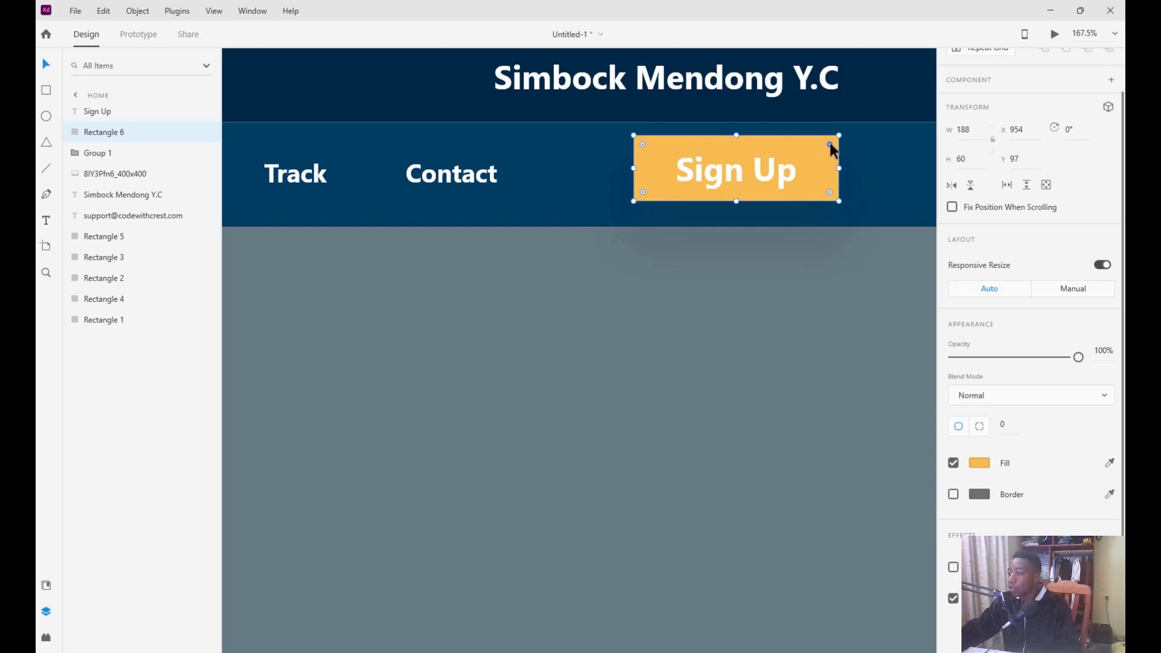
drag(830, 144, 803, 152)
click(756, 183)
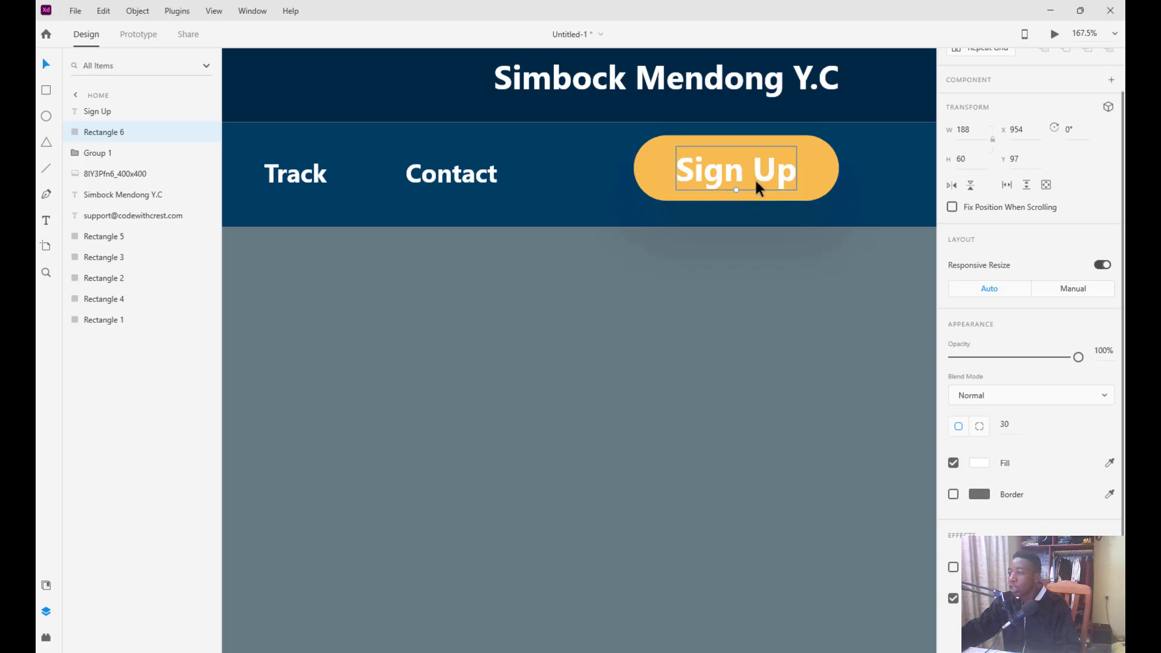
Set the Sign Up text's font size to 24
click(754, 178)
drag(963, 386, 939, 383)
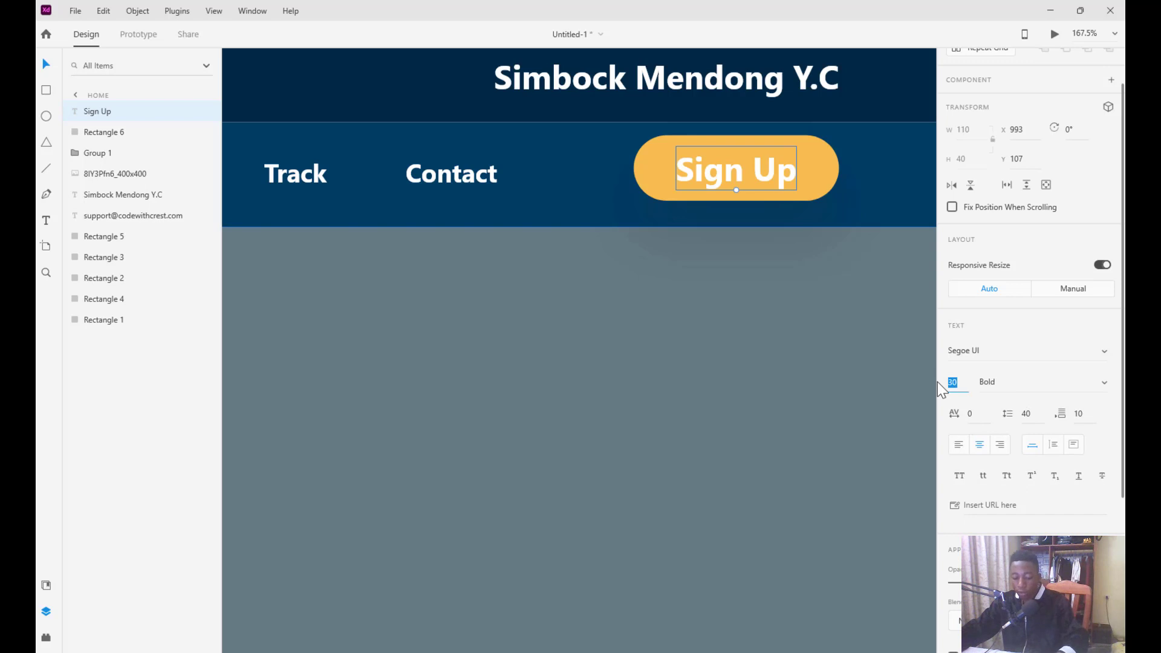
key(Return)
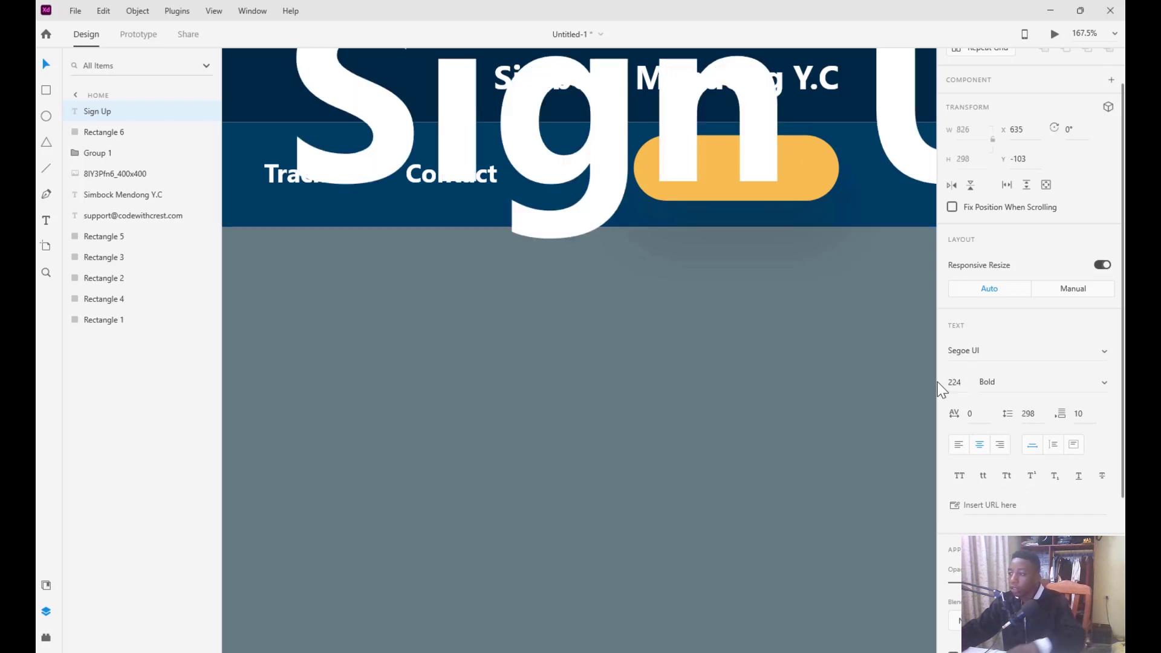
drag(954, 383, 977, 397)
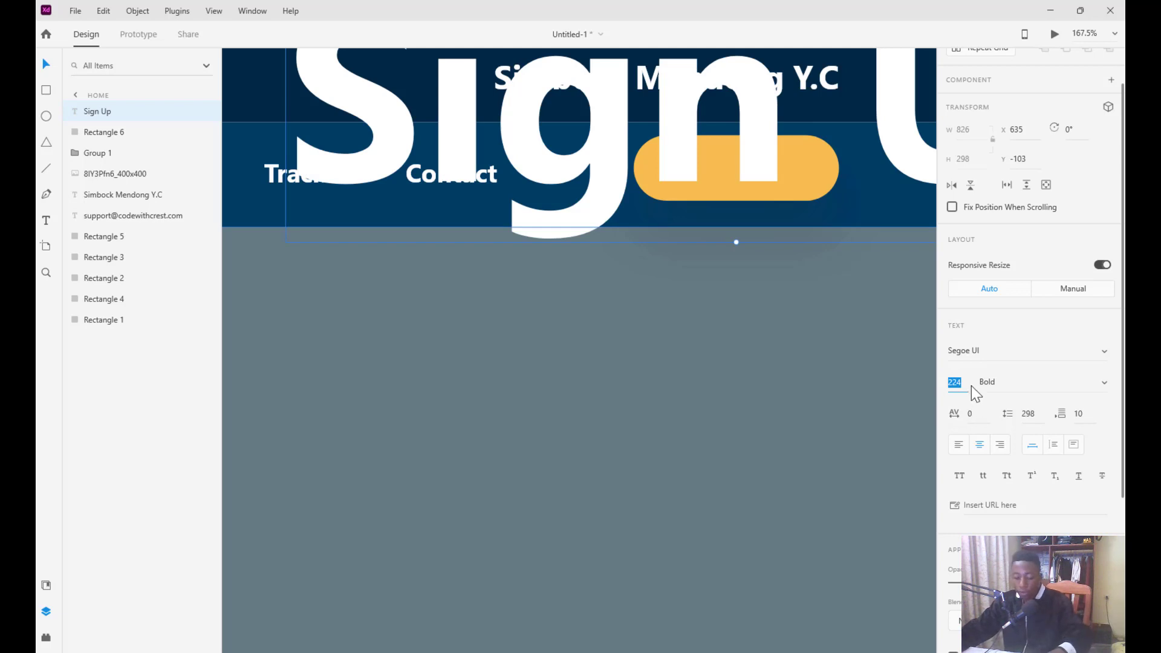
text(24)
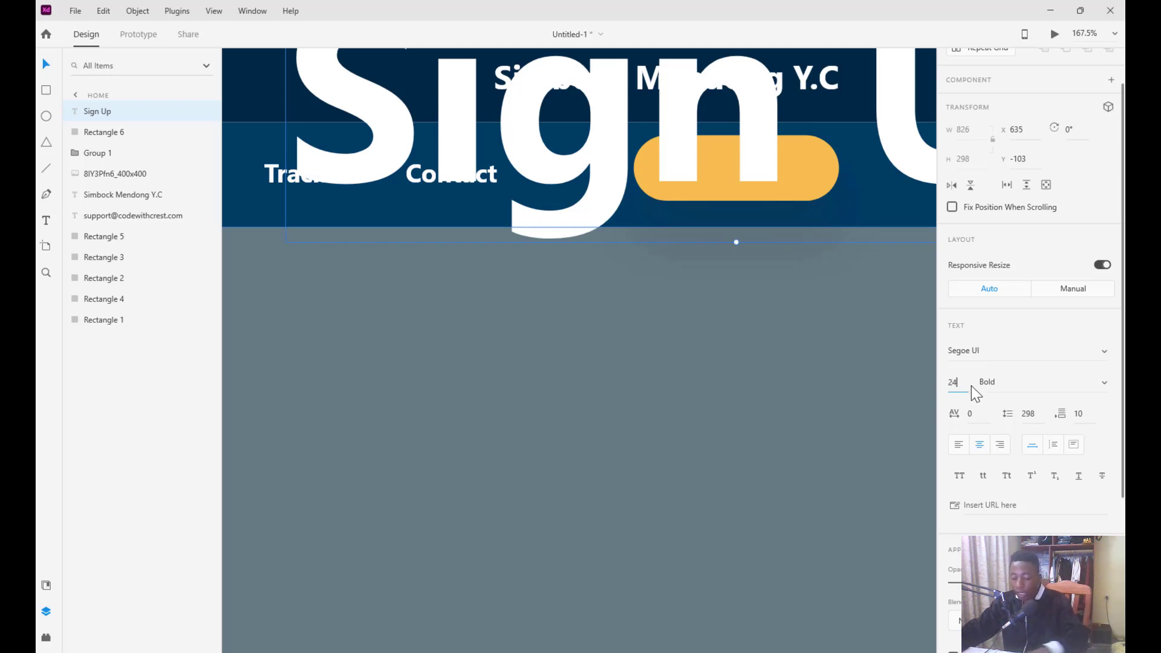
key(Return)
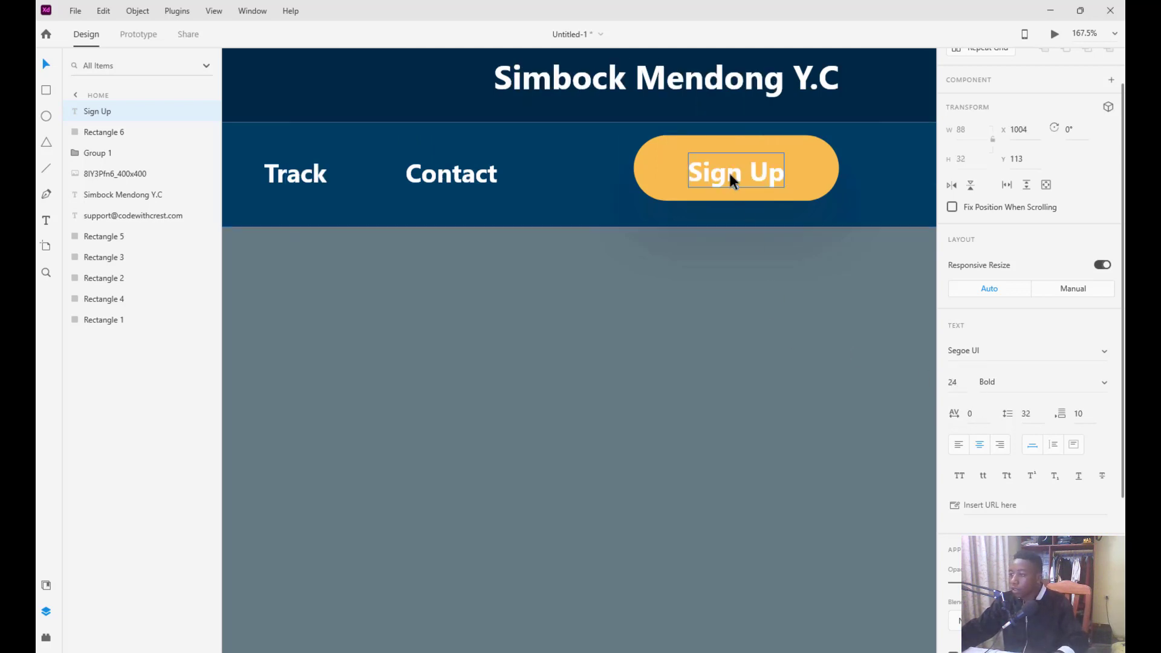
Select the Sign Up text and button rectangle together and align them to the middle
scroll(957, 121, up, 2)
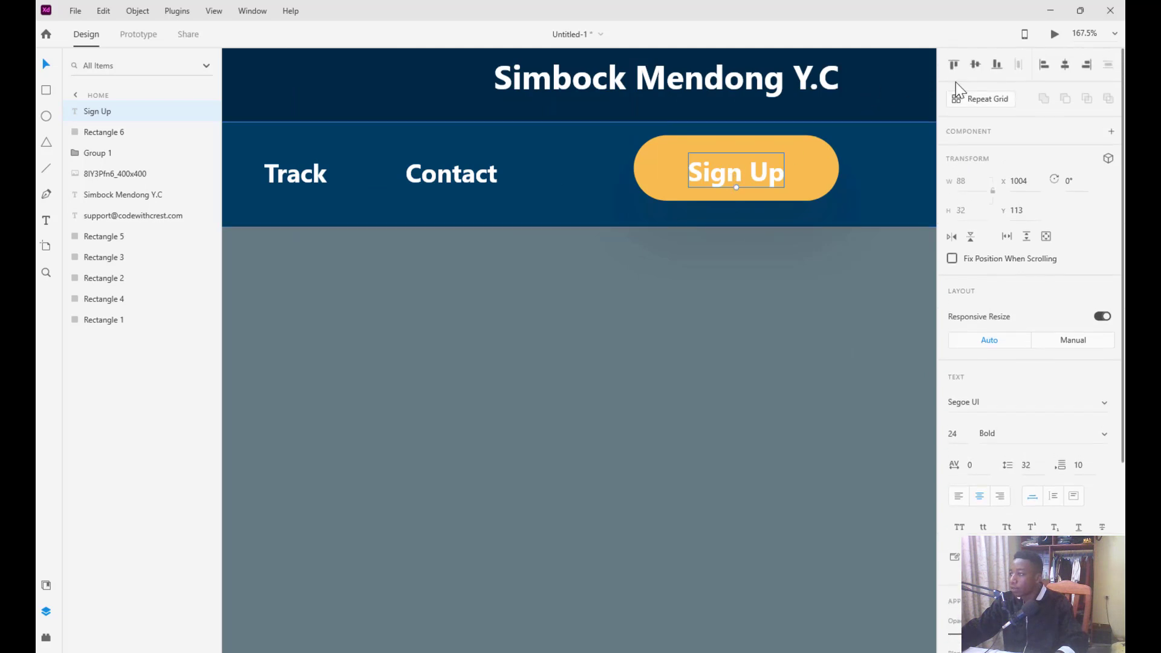
click(972, 64)
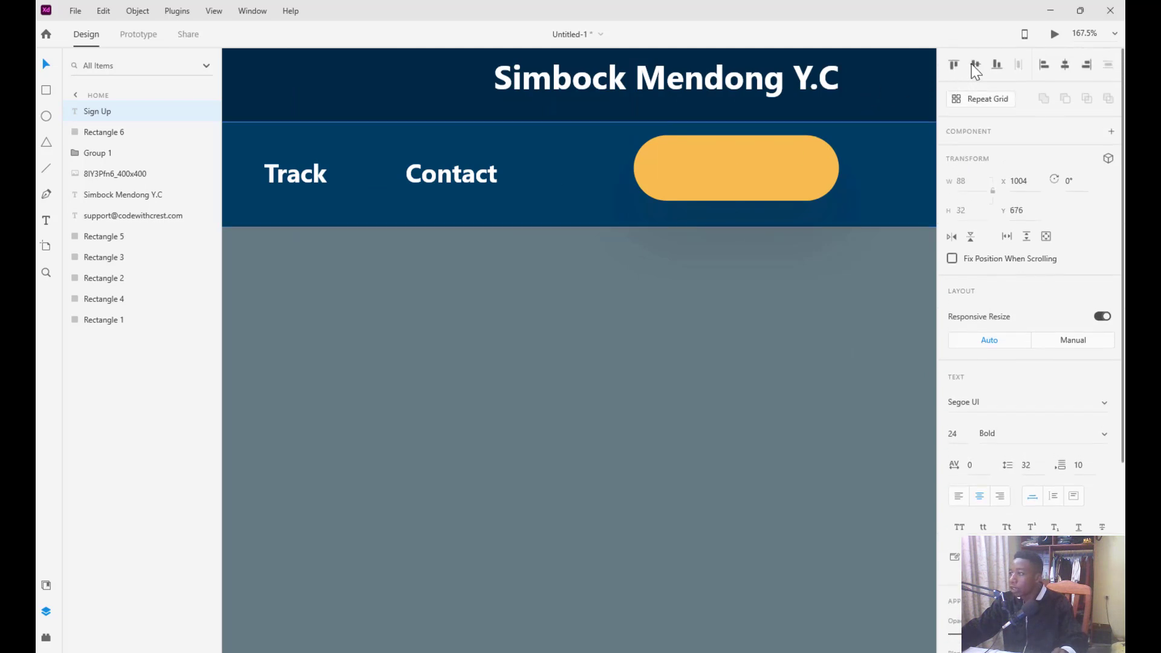
key(ctrl+z)
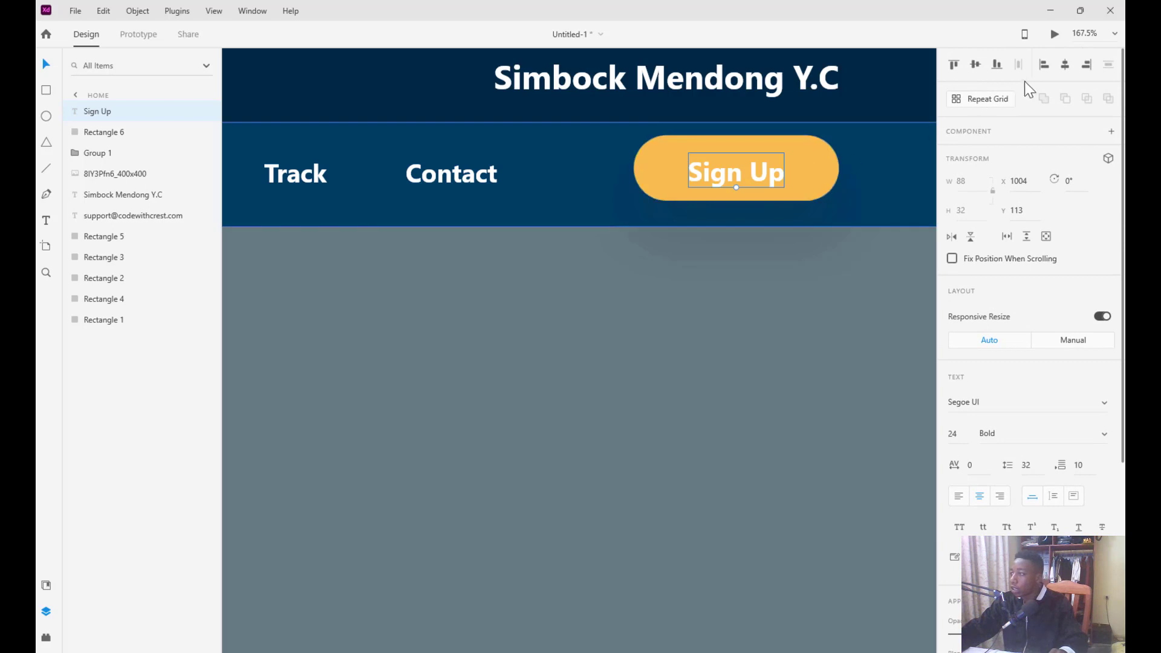
click(1065, 64)
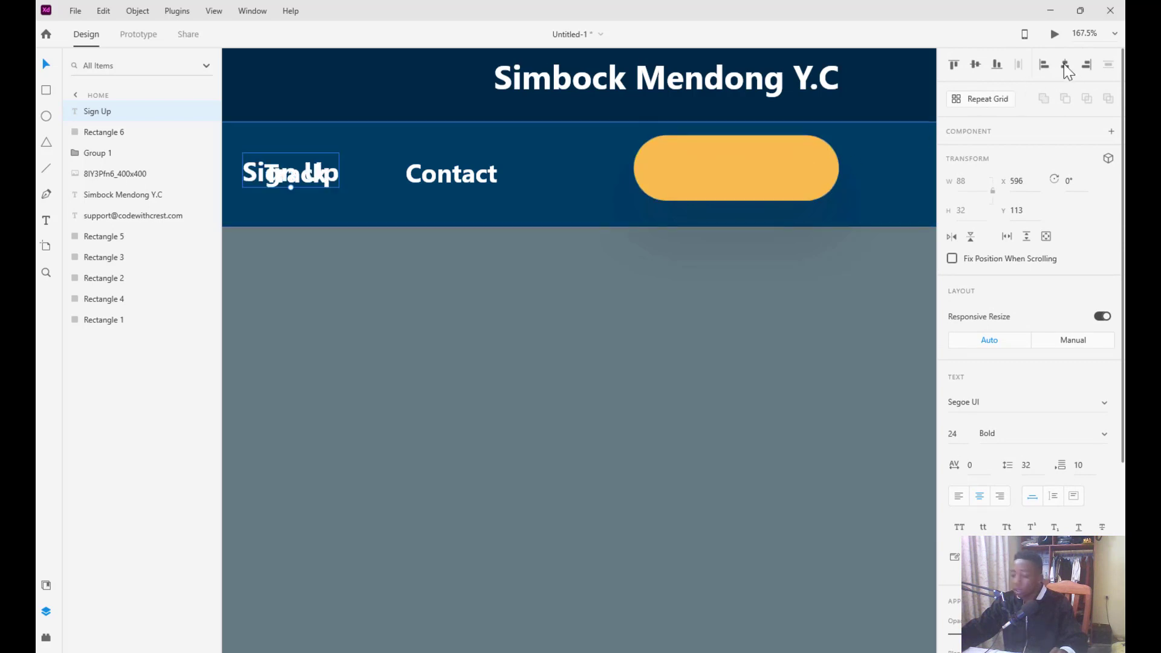
key(ctrl+z)
click(810, 171)
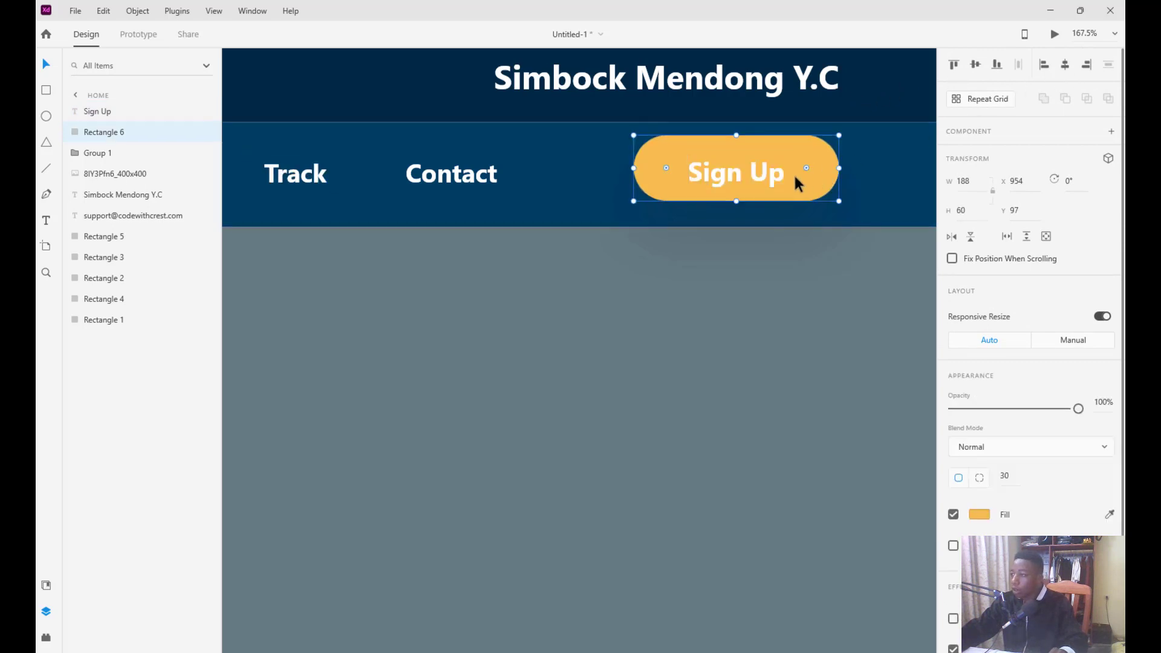
click(769, 172)
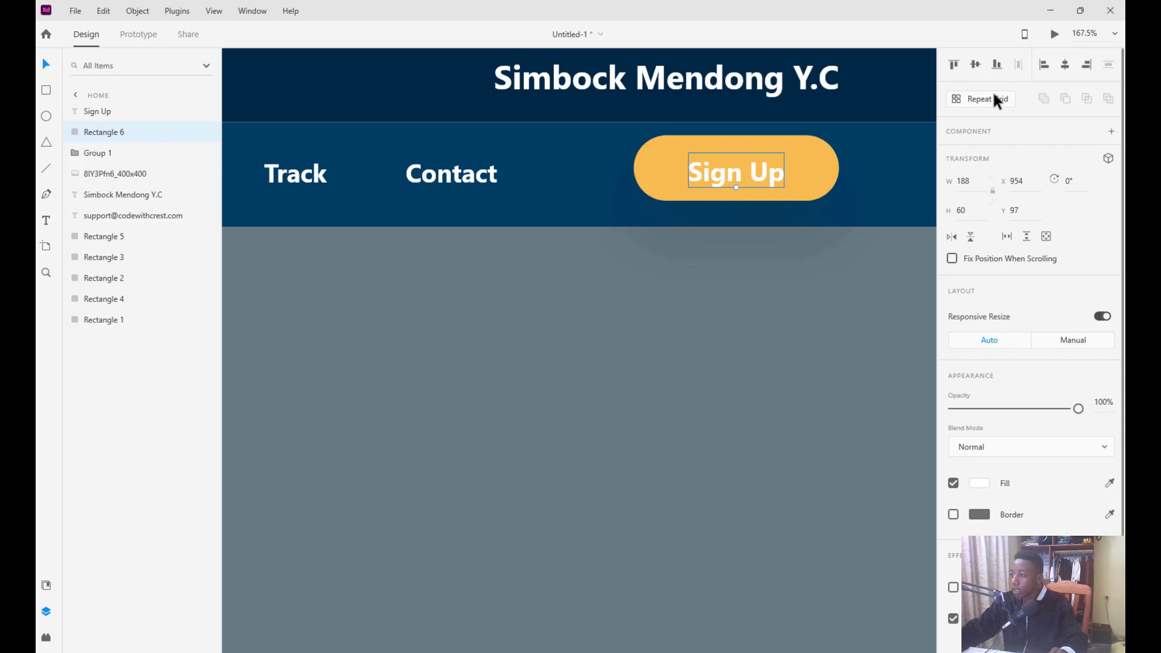
click(804, 162)
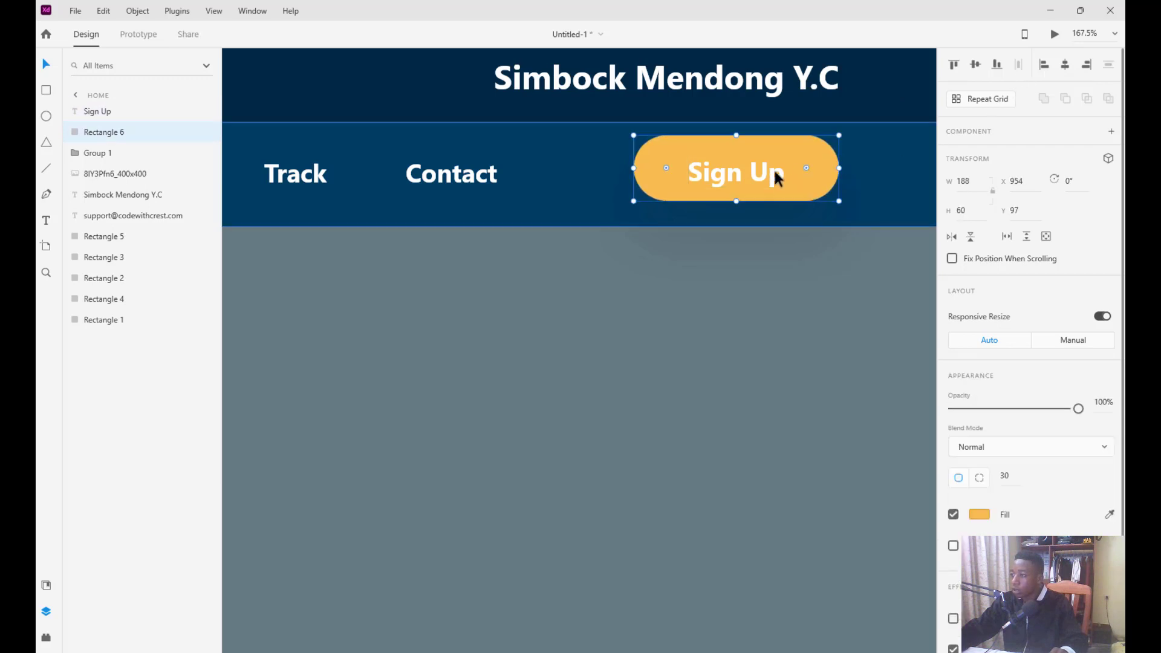
click(678, 160)
shift+click(673, 161)
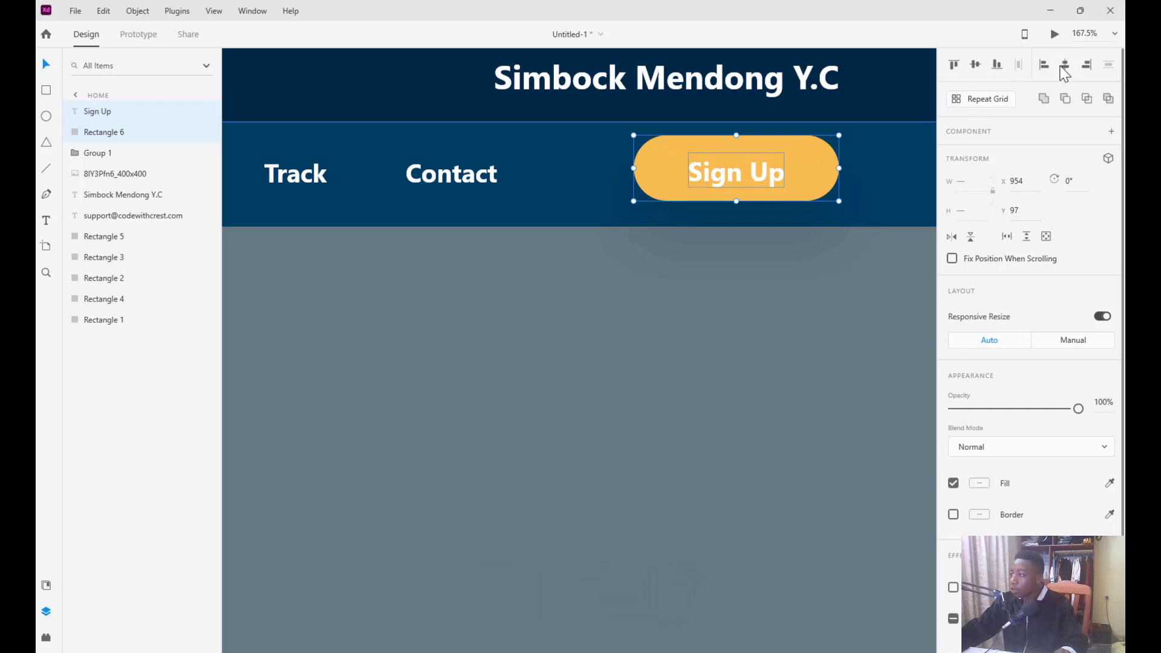
click(976, 68)
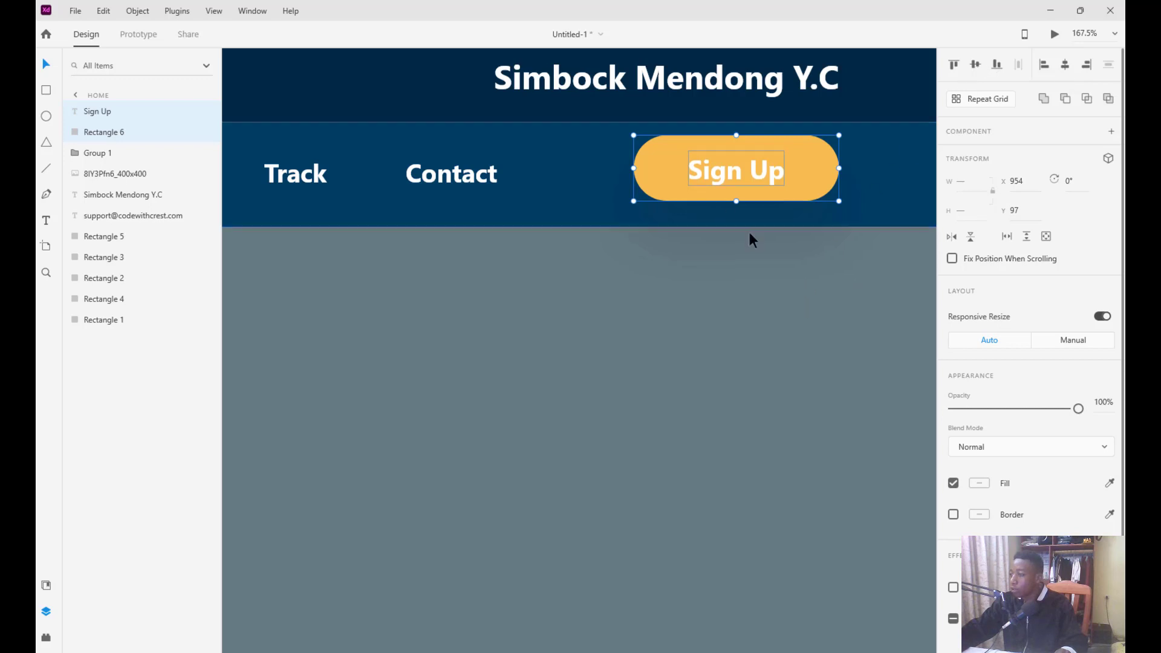
Make the button slightly shorter from its top edge
drag(736, 135, 749, 163)
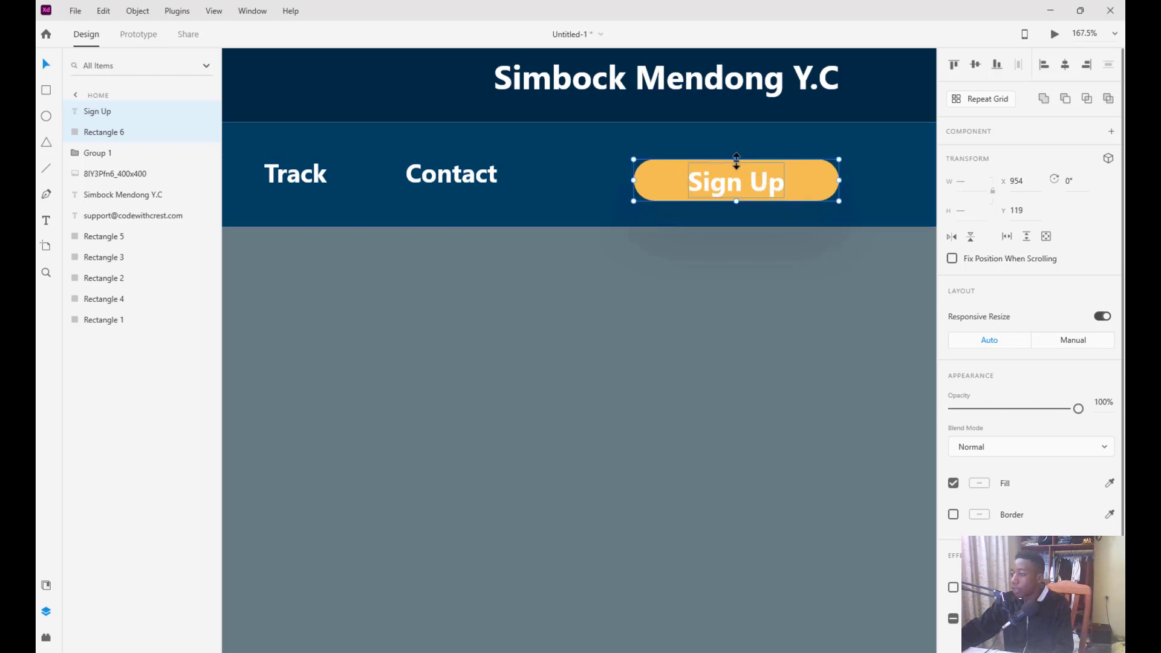
drag(747, 184, 748, 168)
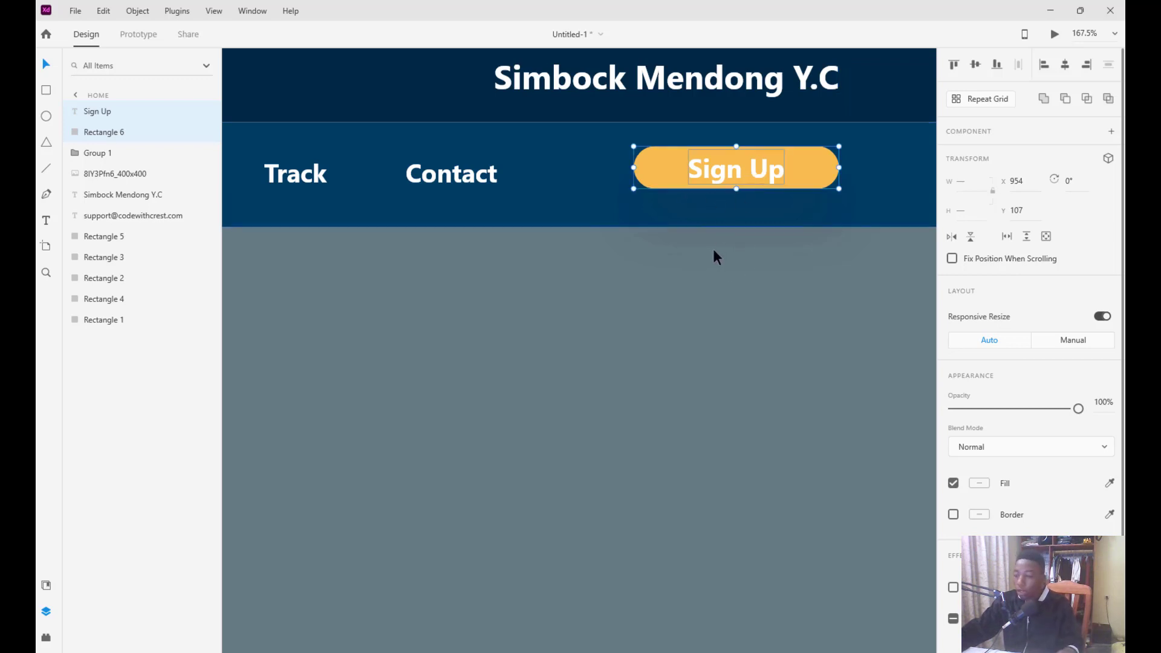
scroll(713, 248, down, 2)
scroll(713, 249, down, 5)
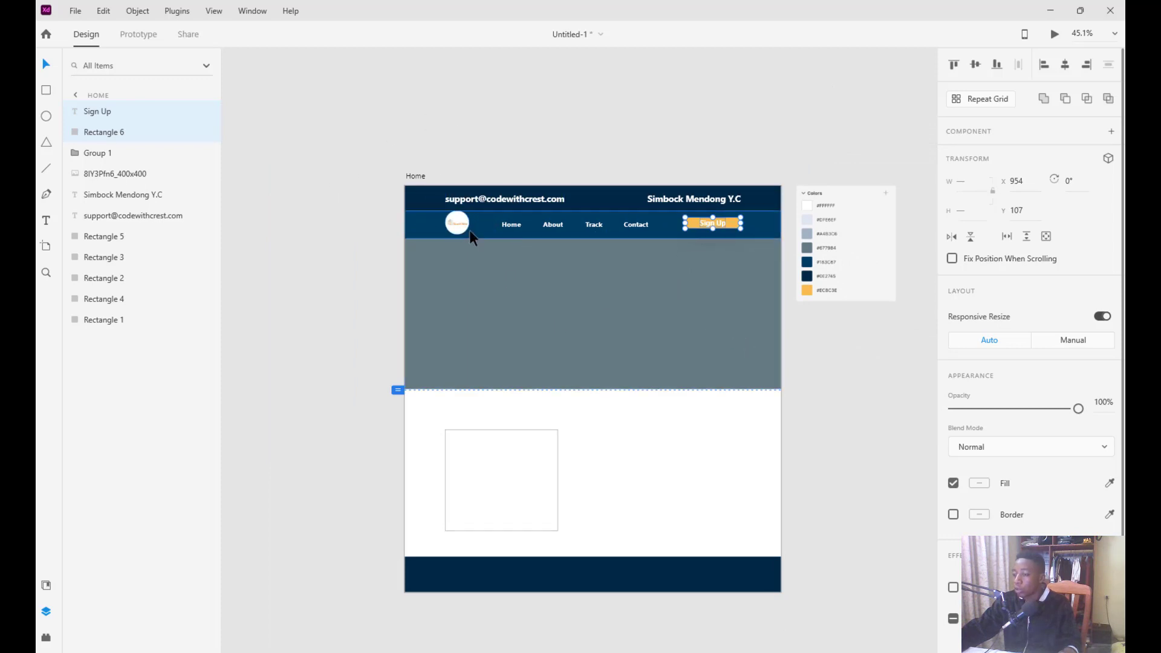
Change the Sign Up label's font size from 24 to 20 and zoom out to the whole artboard
click(830, 346)
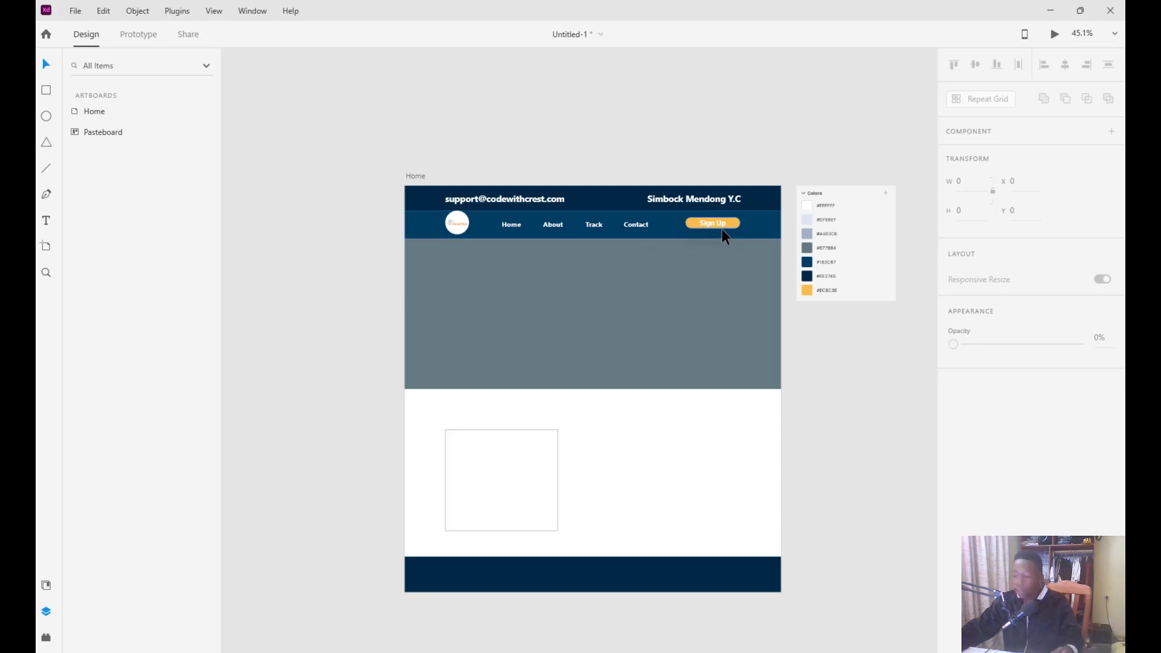
scroll(719, 231, up, 5)
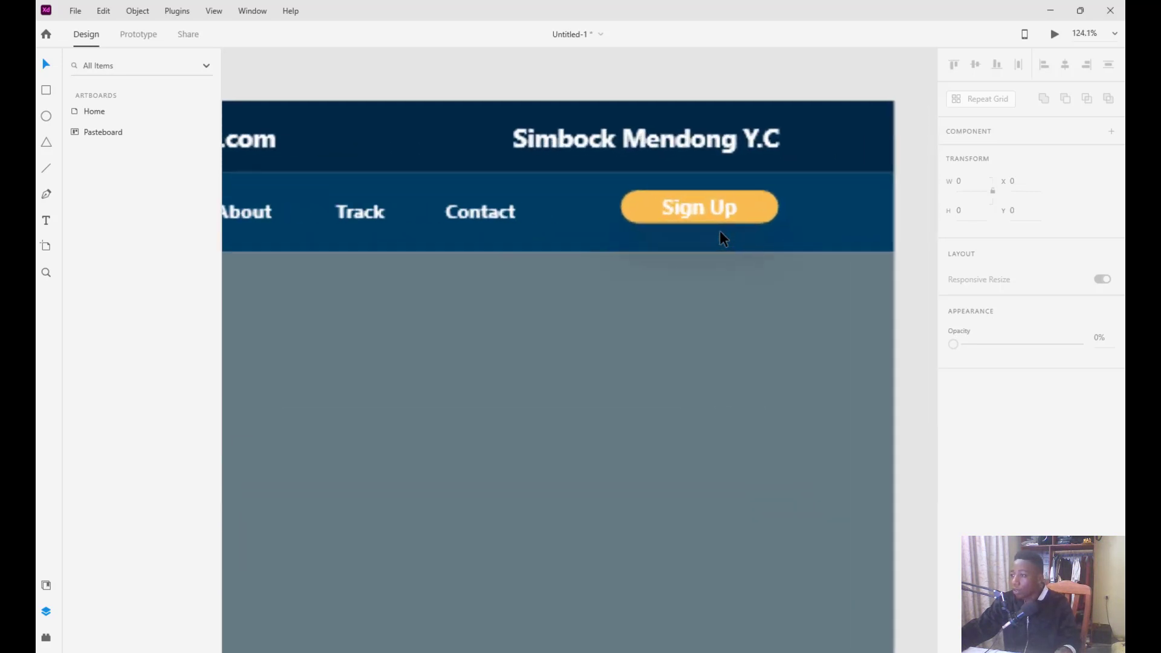
click(702, 202)
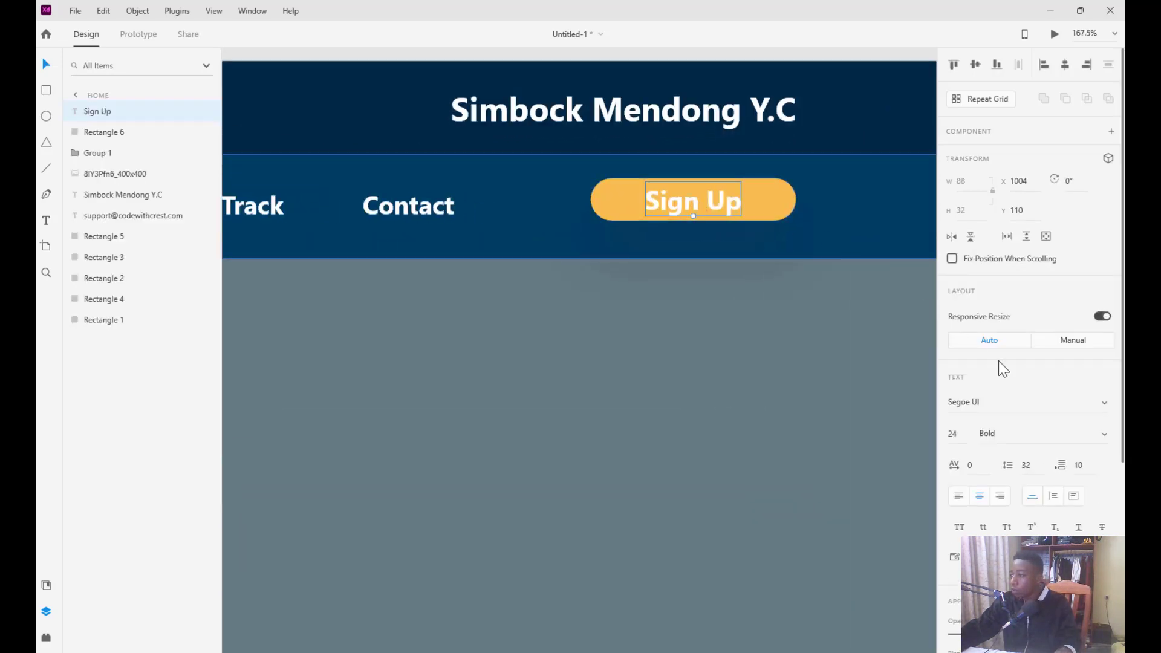
drag(960, 432, 938, 433)
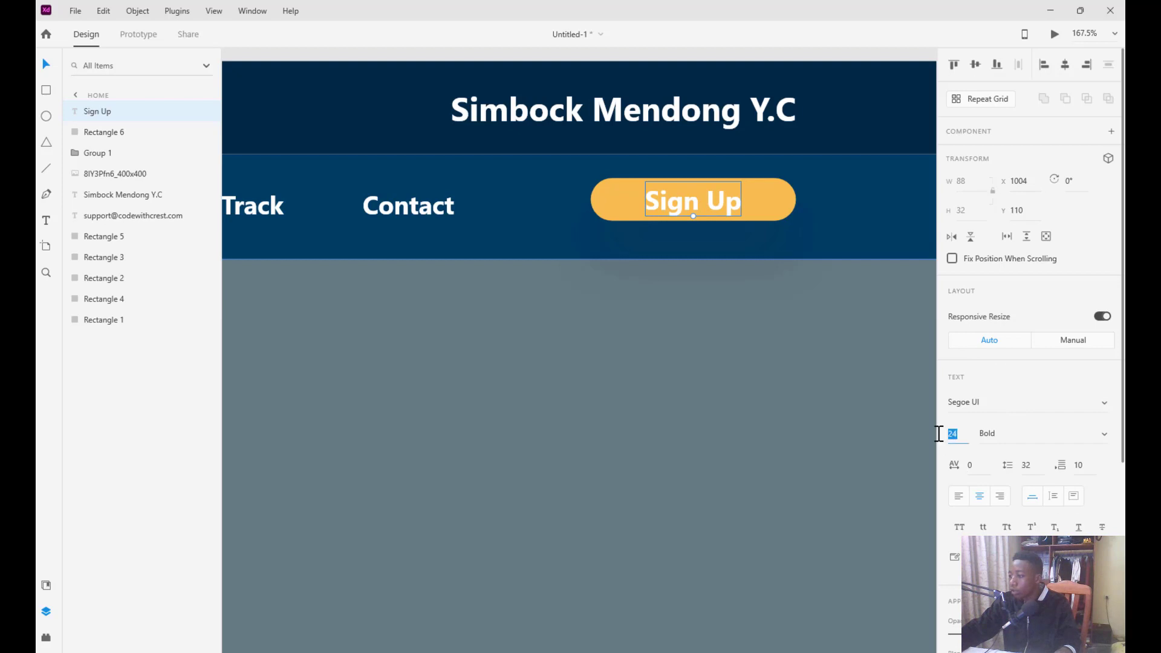
text(20)
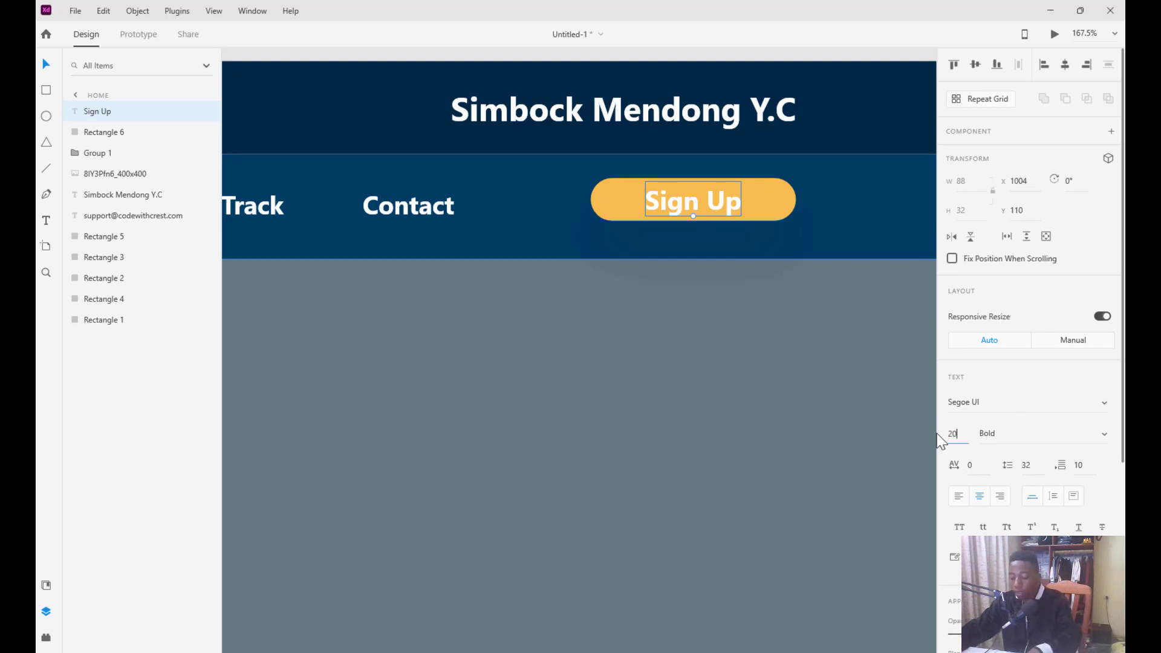
key(Return)
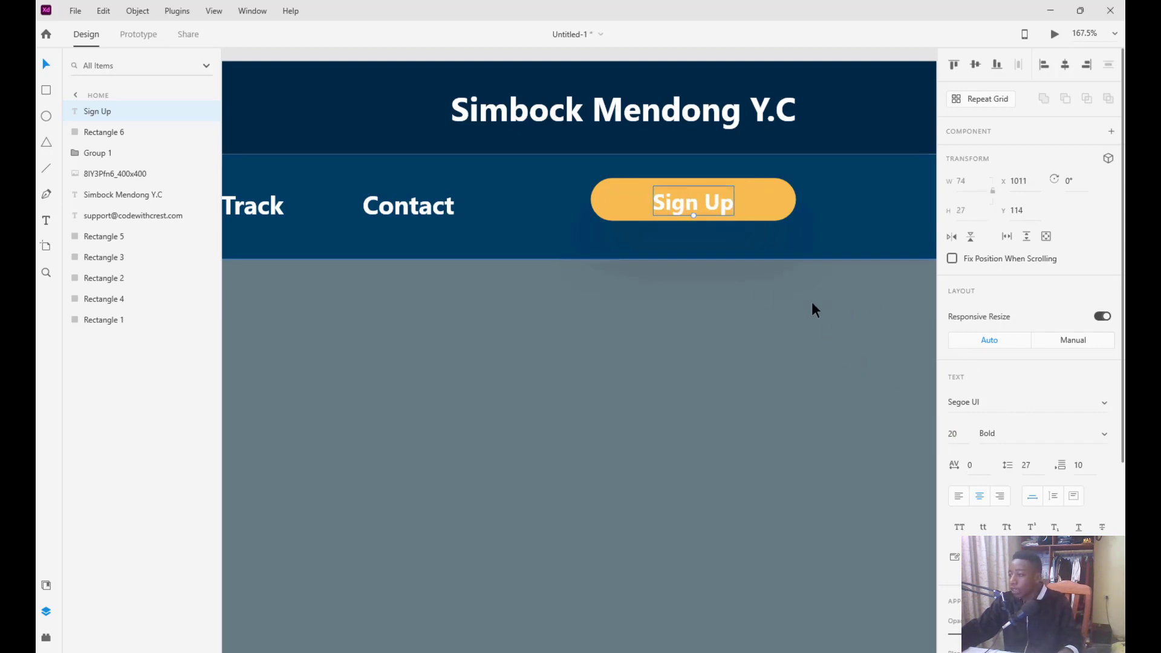
key(ctrl+0)
scroll(811, 303, down, 3)
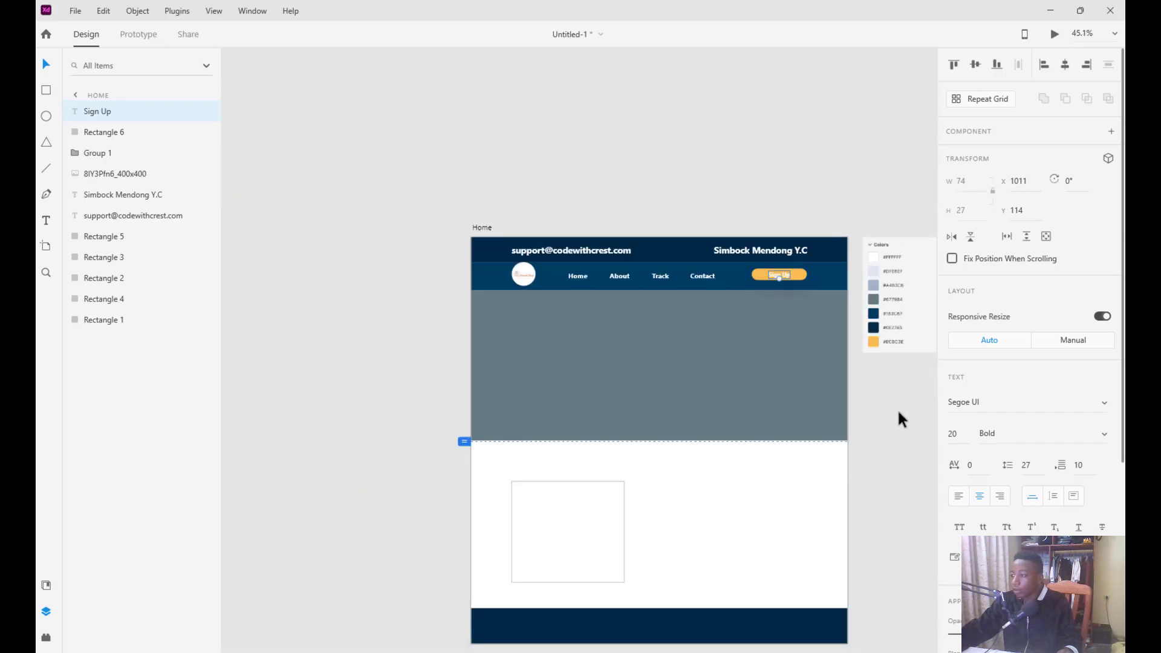
key(Escape)
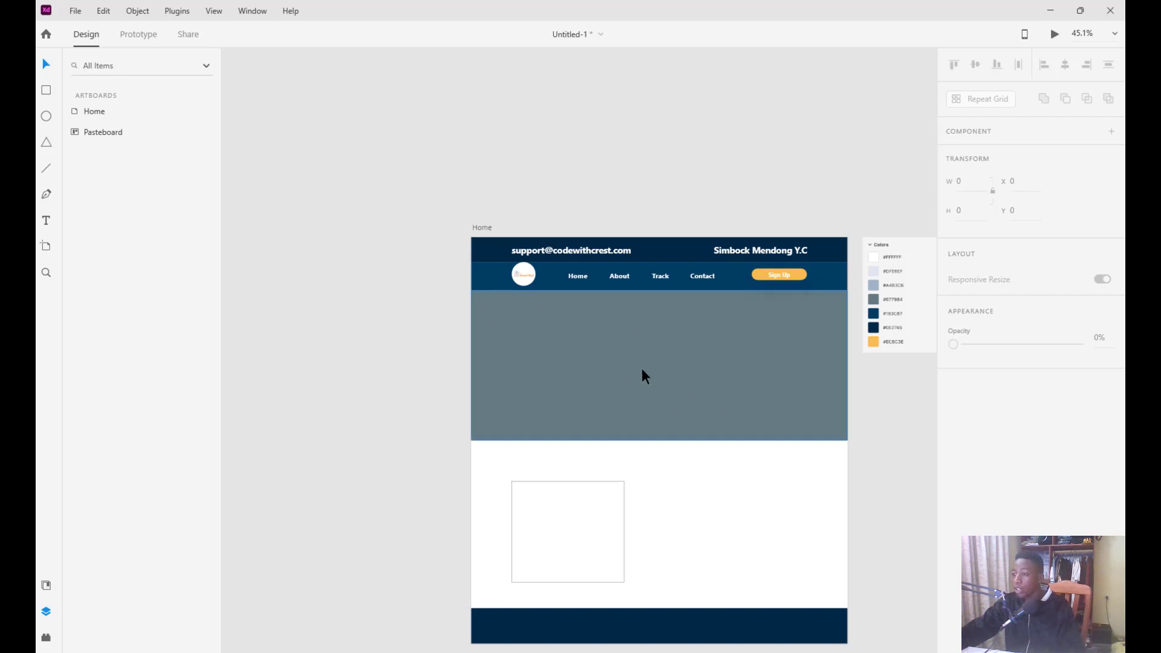
Make the grey hero rectangle slightly taller and drag the pexels-julius-silver ship photo in from Downloads
click(652, 420)
drag(658, 438, 660, 447)
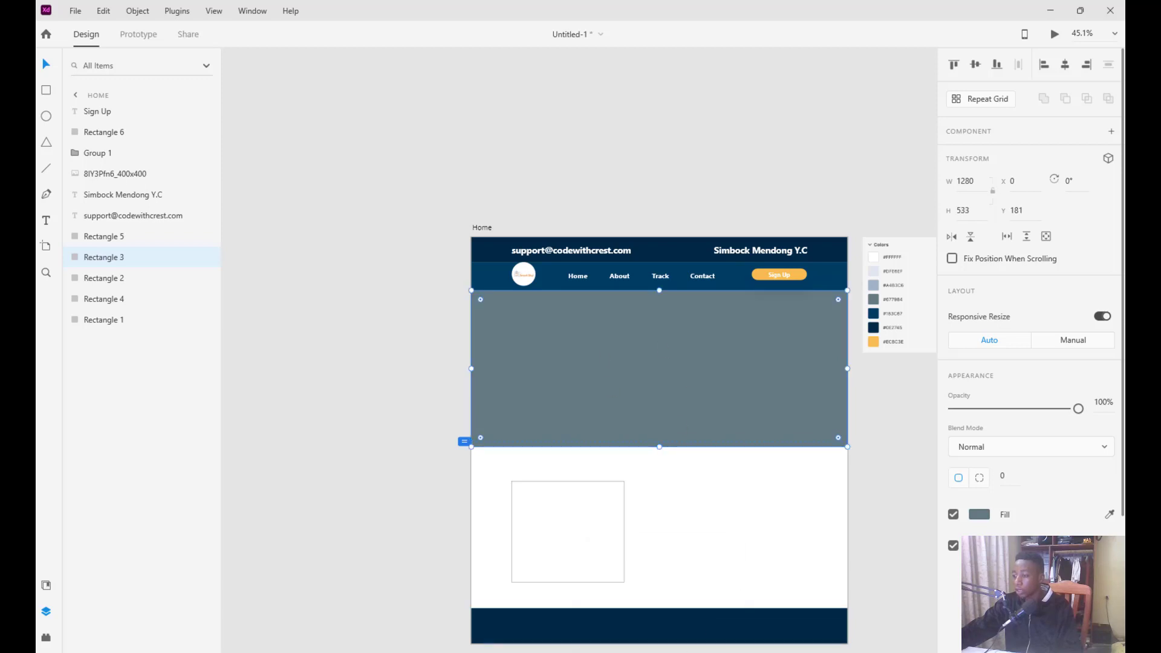
mouse_move(663, 650)
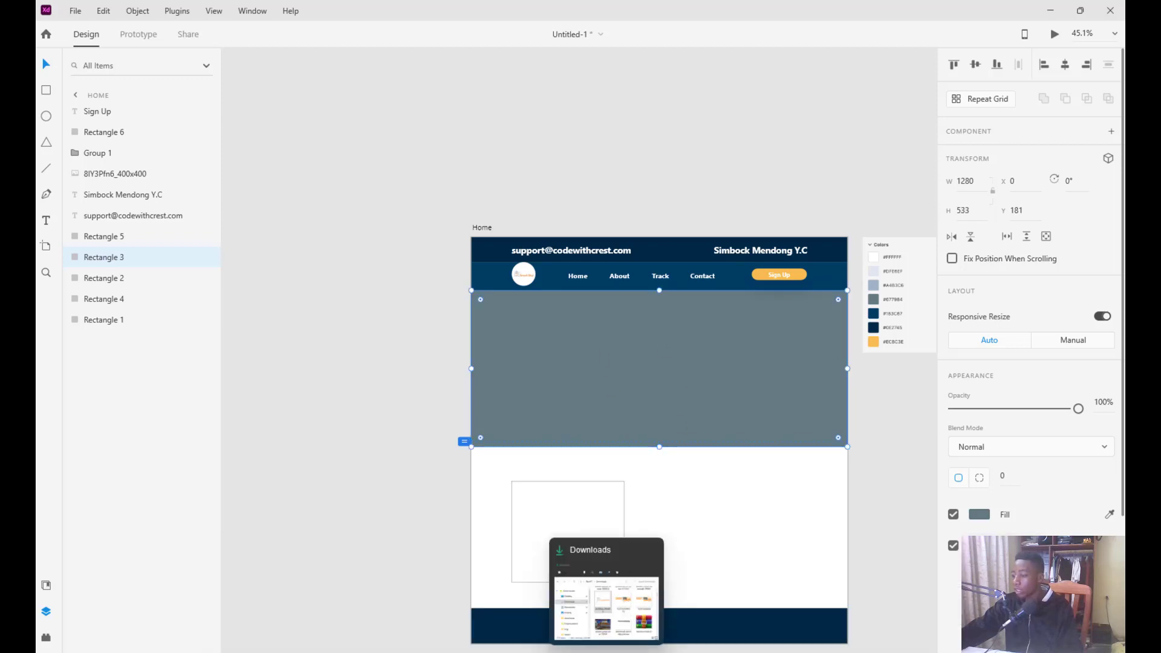
click(618, 621)
scroll(463, 383, down, 1)
drag(399, 375, 883, 447)
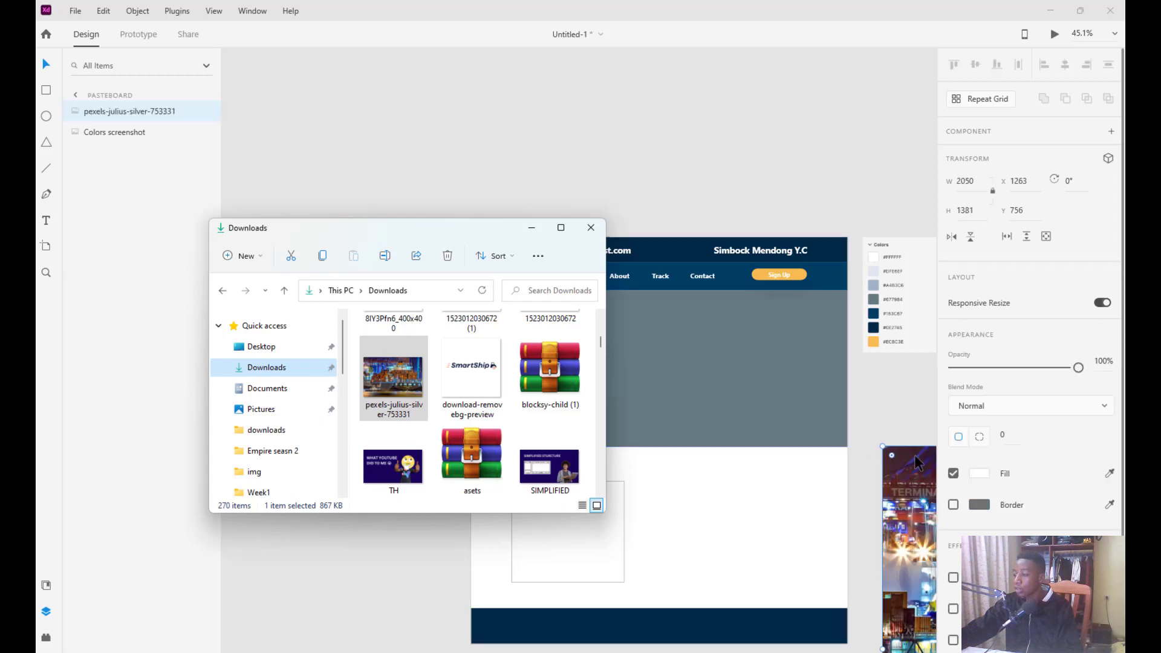
Scale the ship photo down to about 594×400 and place it beside the artboard near the hero
click(531, 229)
drag(918, 510, 528, 361)
drag(705, 392, 618, 261)
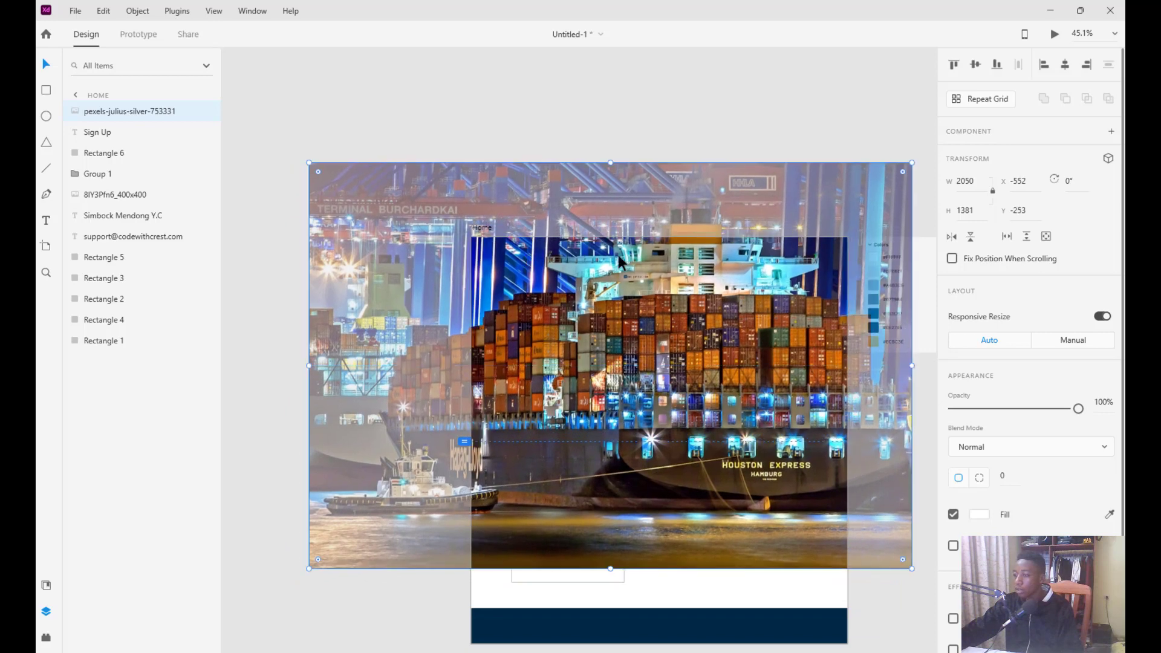
drag(913, 162, 421, 421)
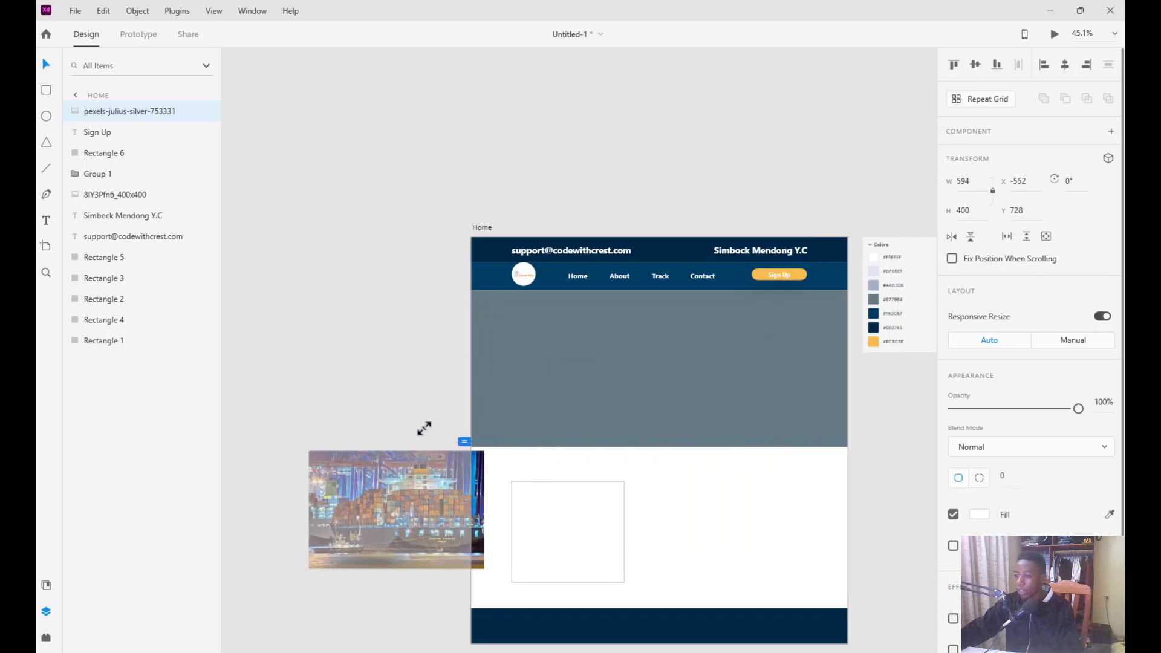
drag(478, 488, 424, 217)
Place the ship photo under the grey hero rectangle and resize the rectangle to 608 tall
click(521, 363)
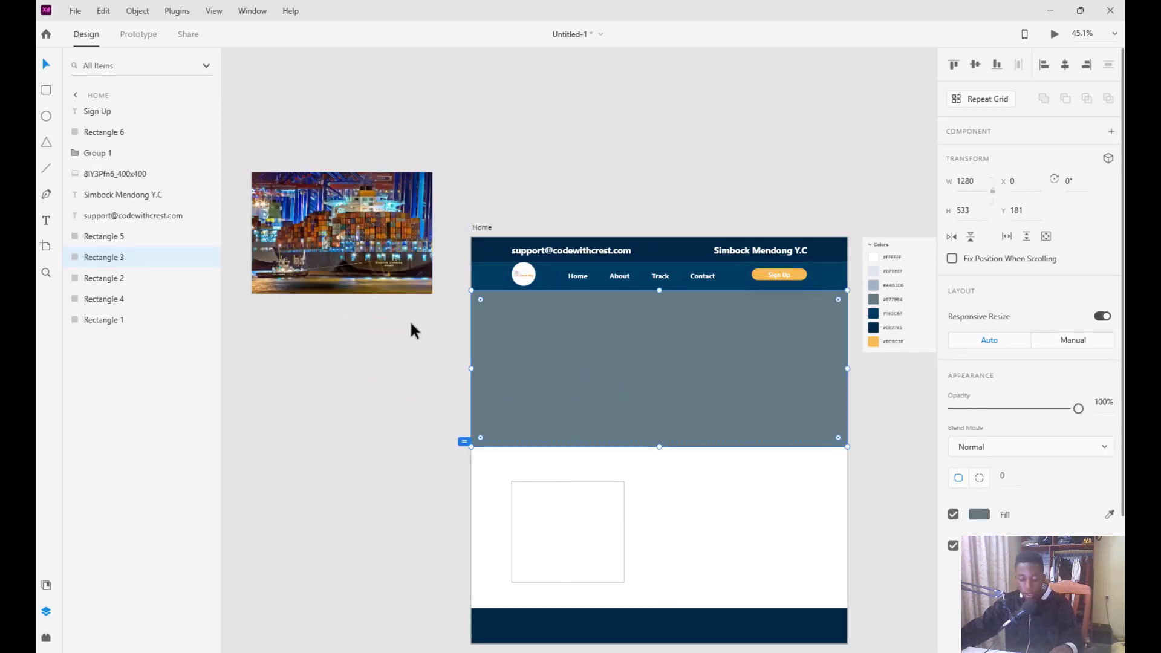
key(ctrl+d)
drag(358, 234, 575, 343)
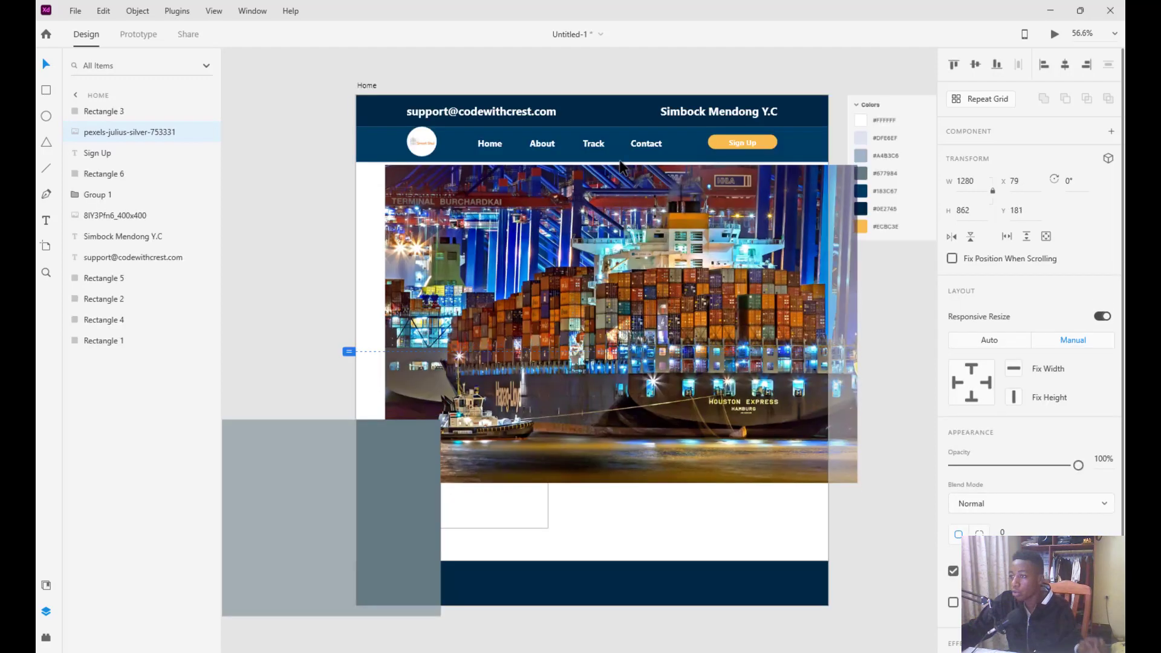
drag(629, 192, 604, 131)
drag(546, 238, 542, 226)
drag(354, 434, 688, 260)
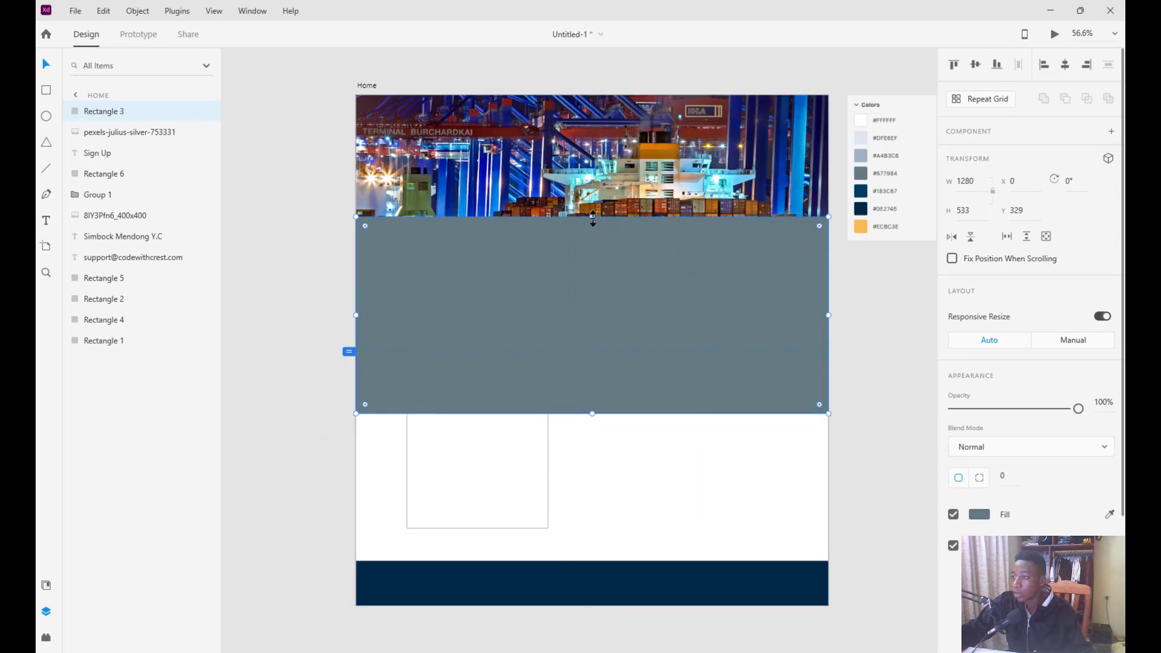
drag(593, 219, 592, 189)
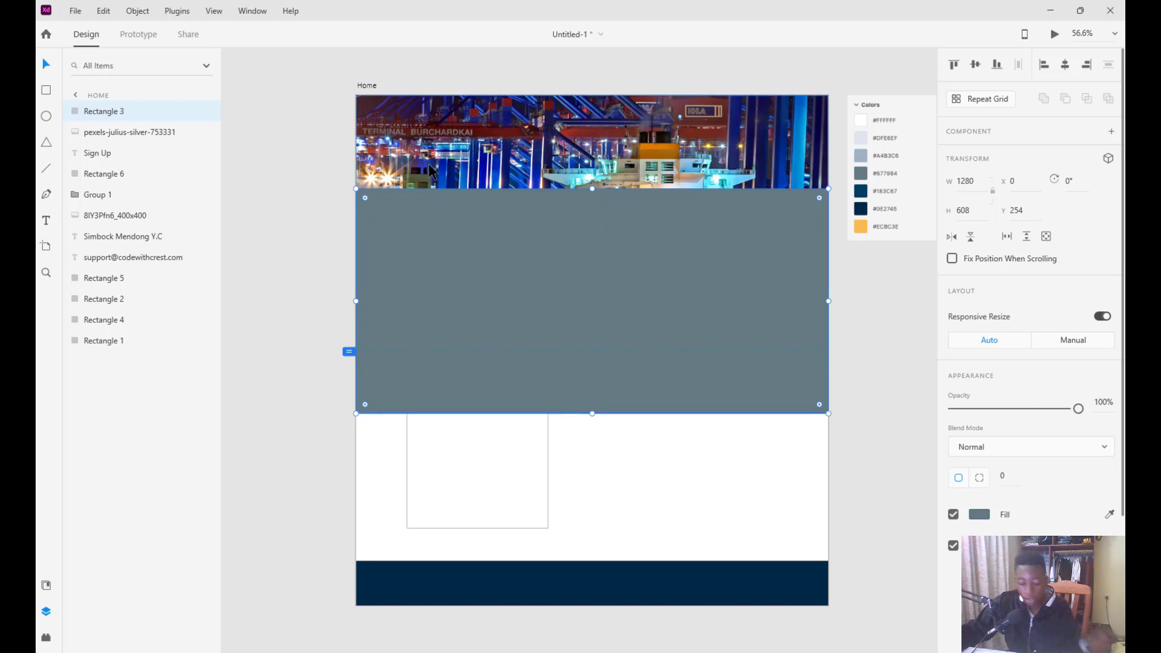
Mask the photo with the rectangle via Object > Mask with Shape and move it to Y 181
shift+click(395, 146)
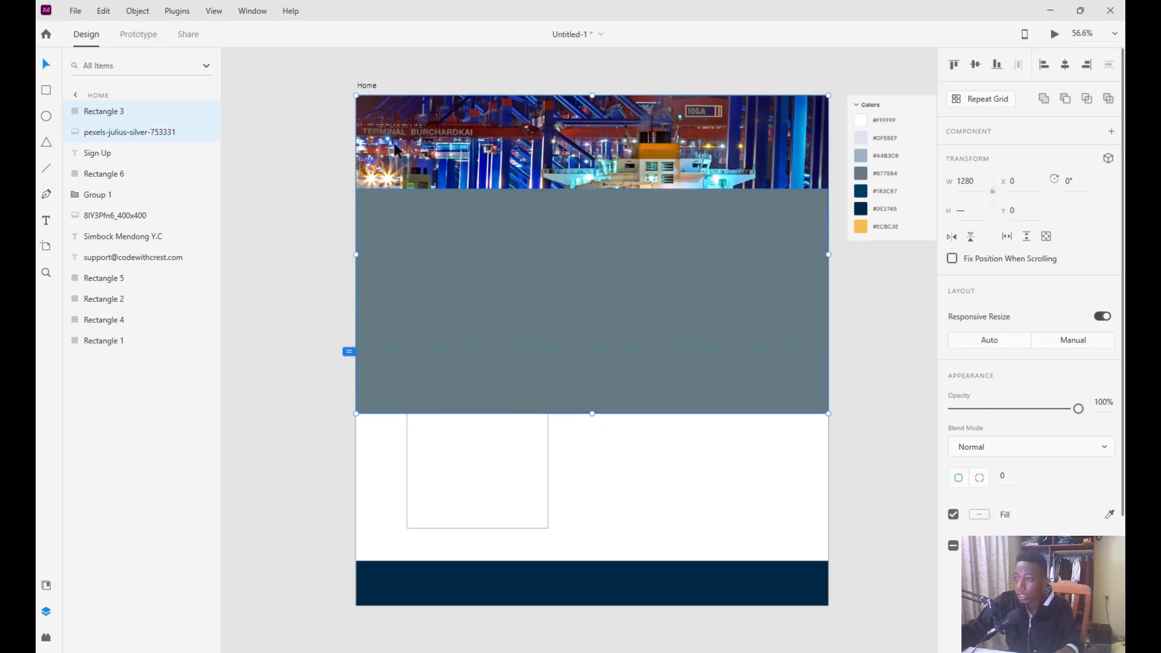
click(138, 12)
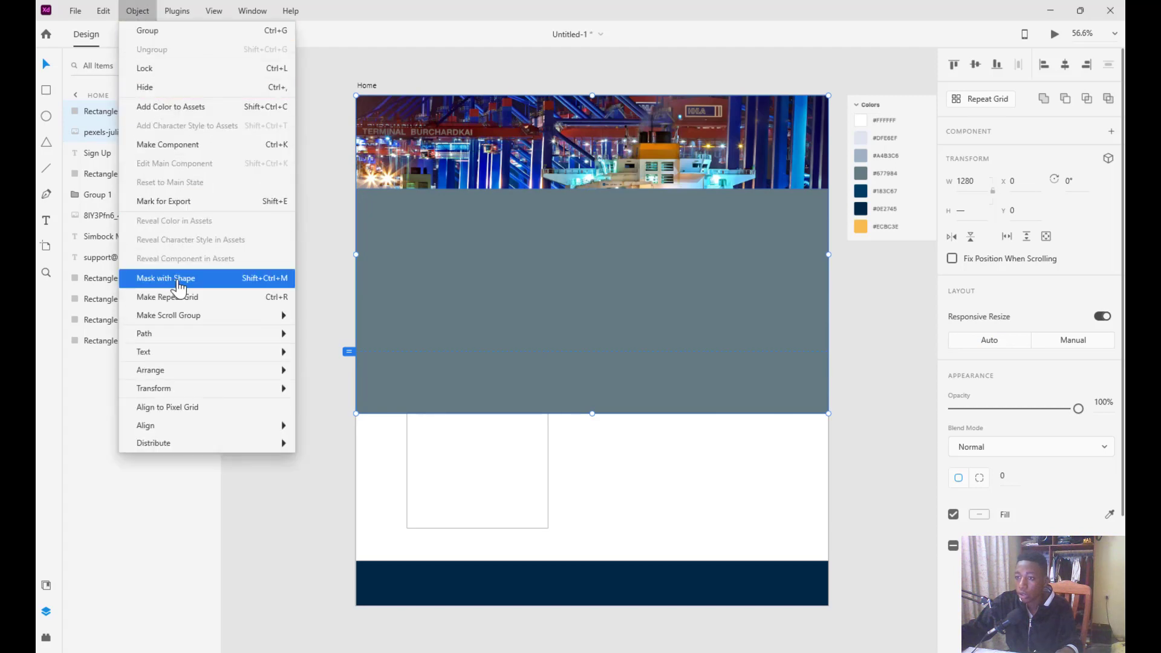
click(166, 283)
drag(444, 243, 444, 216)
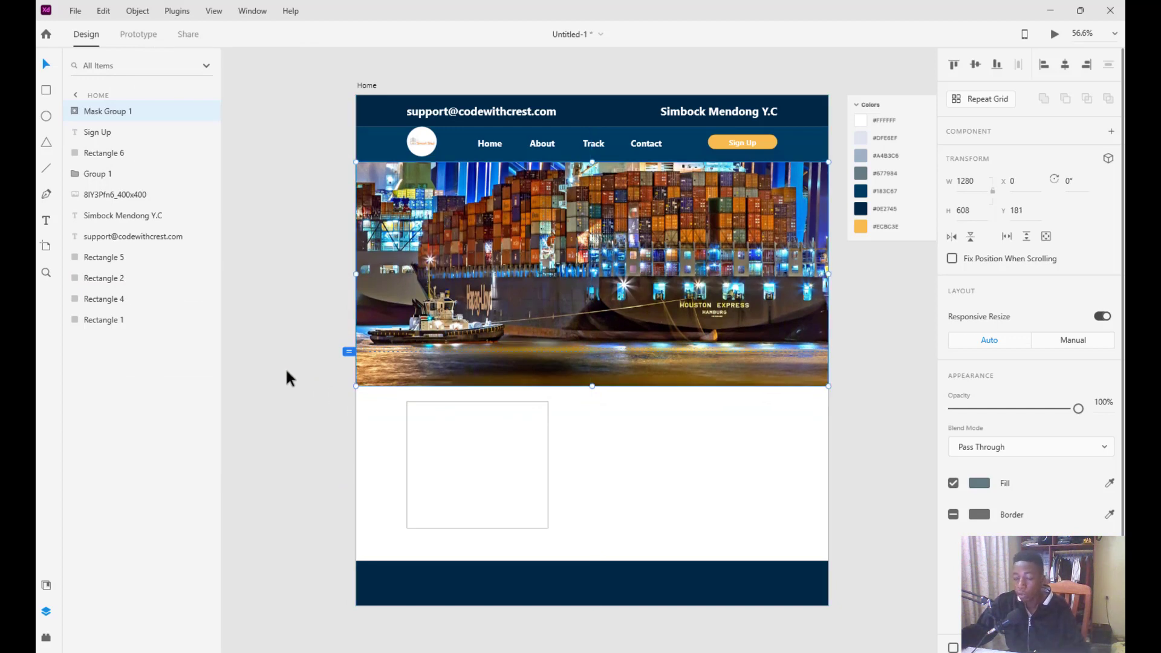
Draw a 1280×608 borderless rectangle exactly covering the hero photo
click(46, 89)
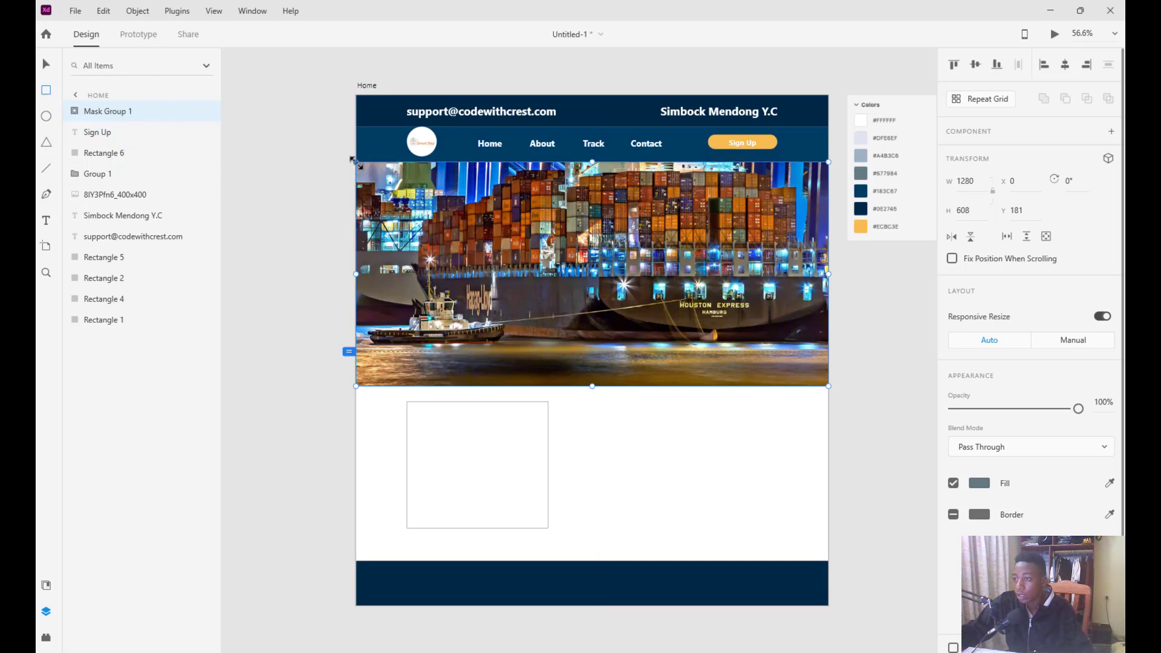
drag(363, 168, 829, 387)
drag(361, 167, 356, 162)
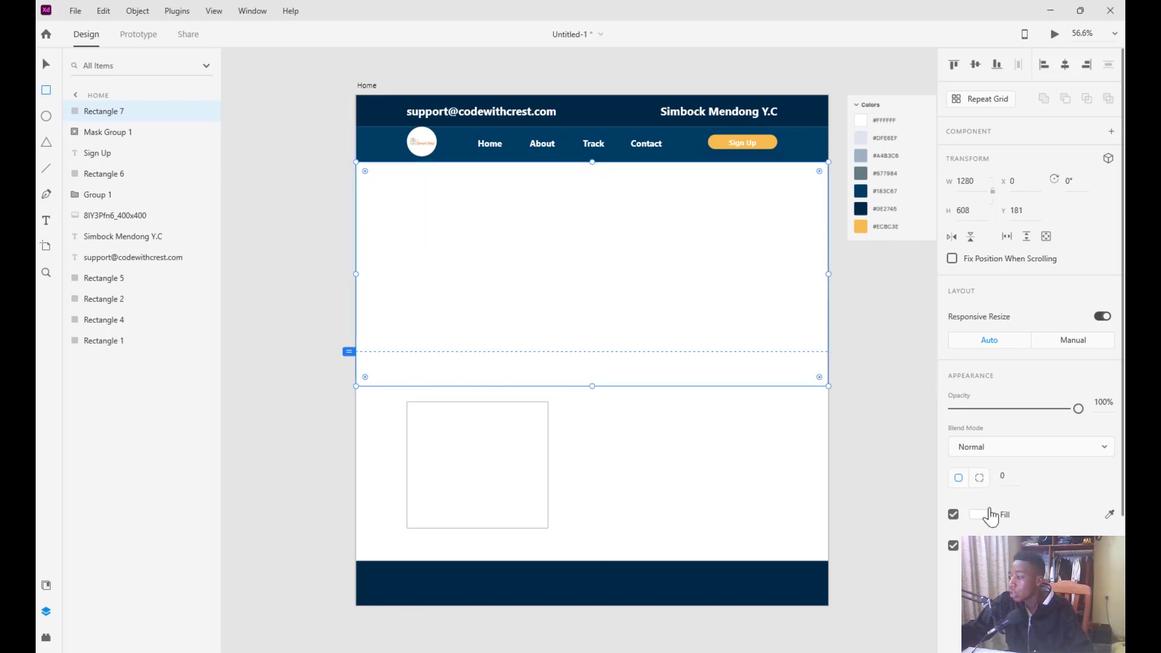
click(953, 546)
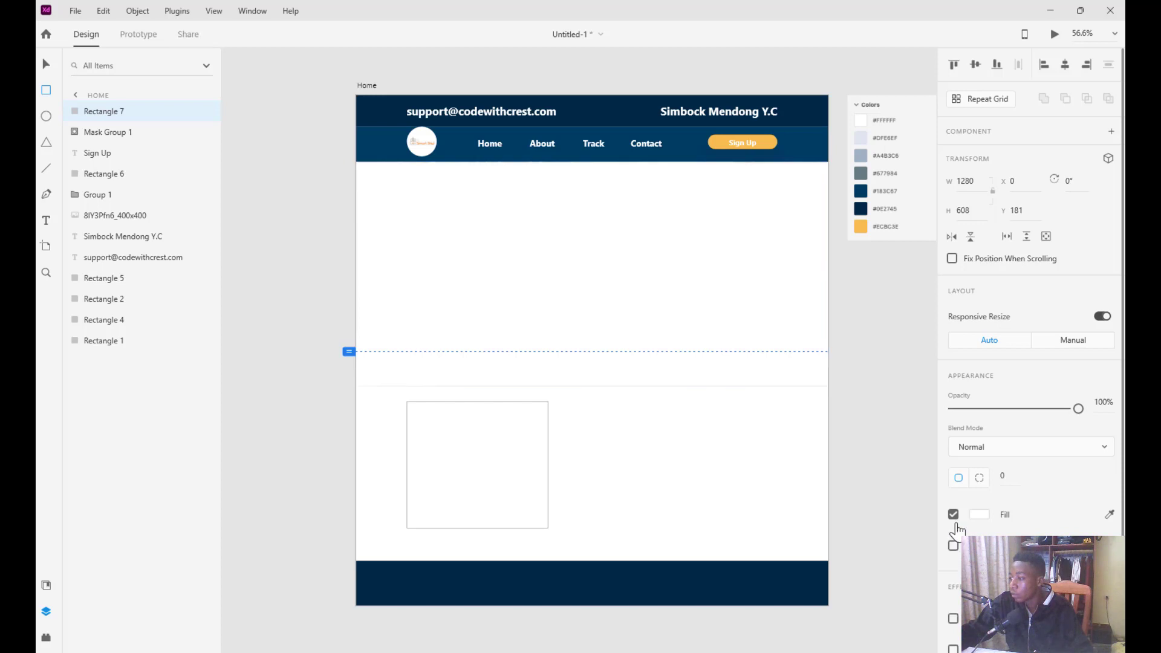
Fill the overlay rectangle with #000000 black at about 53% alpha
click(1110, 515)
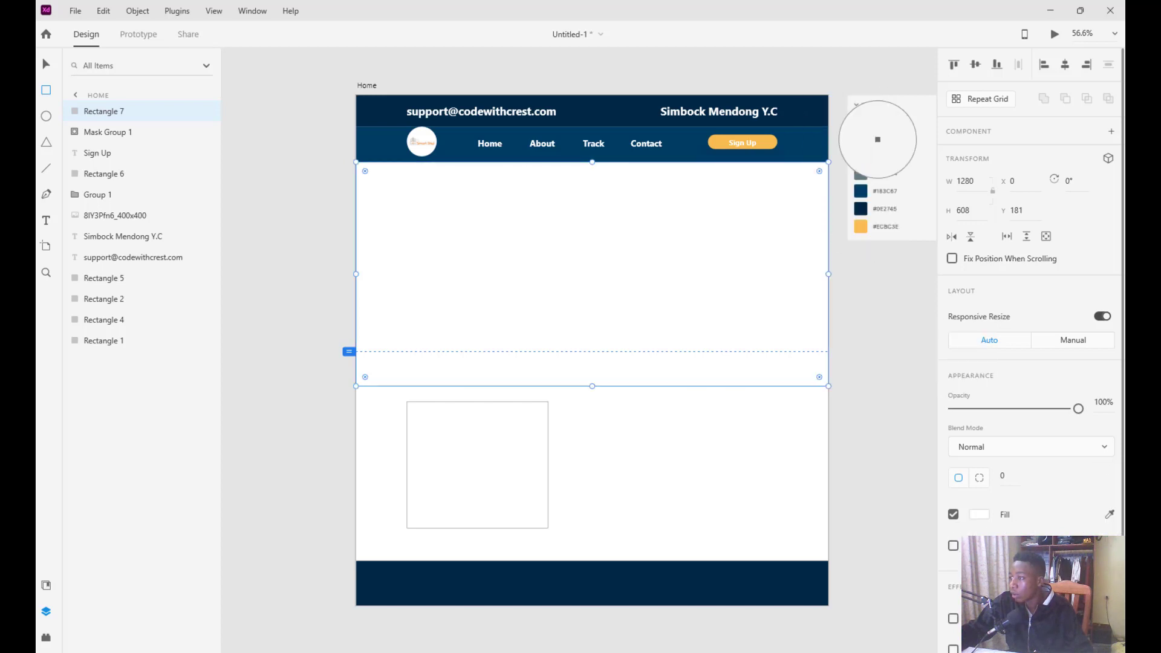
click(861, 192)
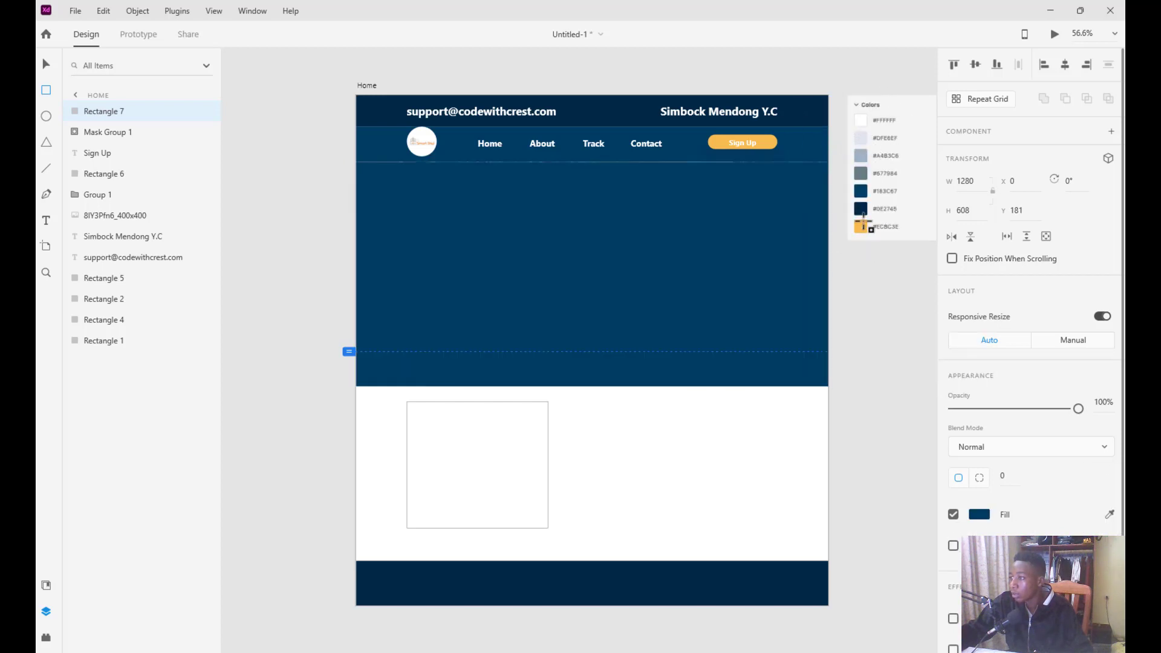
click(978, 516)
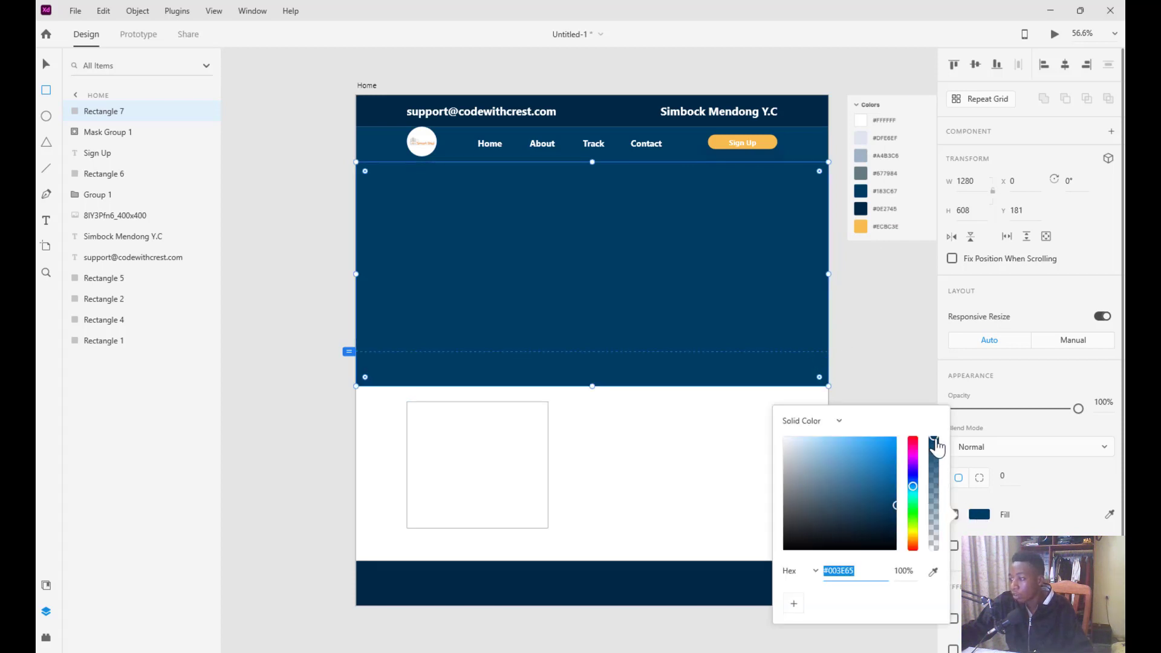
drag(935, 444, 934, 510)
click(882, 468)
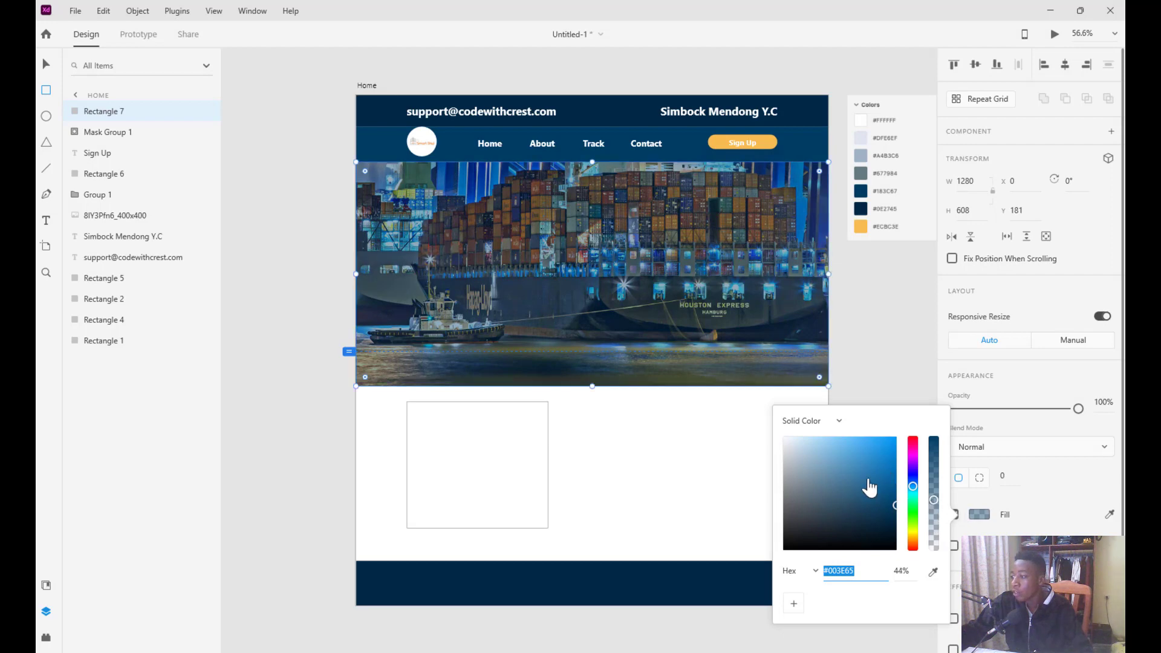
drag(794, 552, 781, 570)
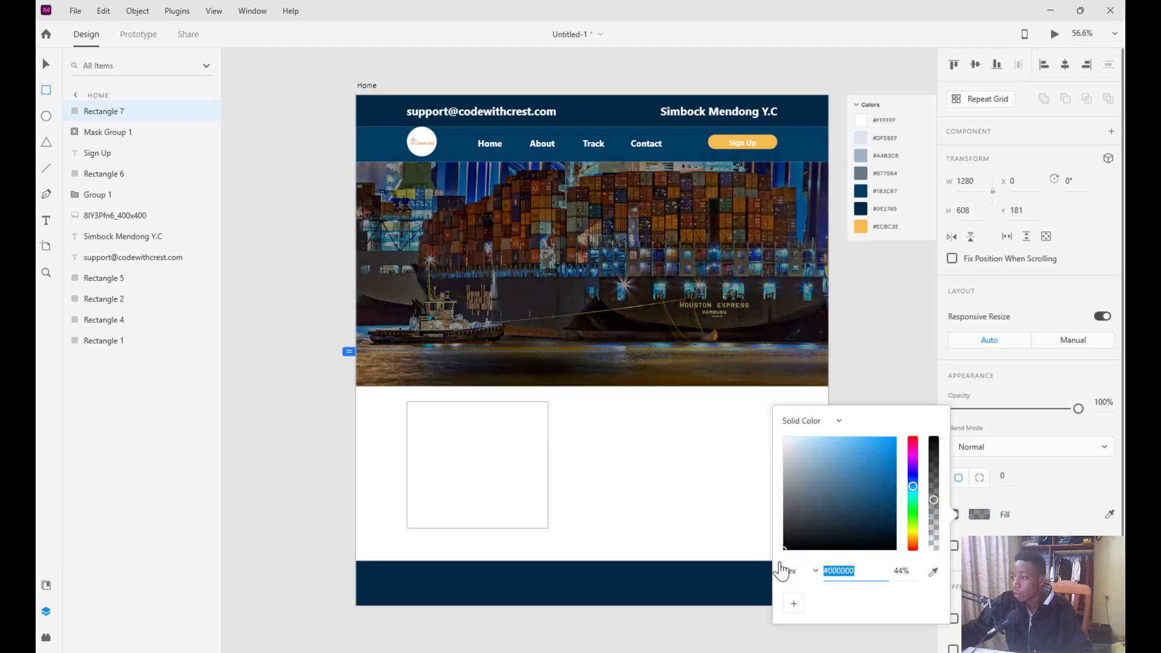
drag(934, 501, 933, 488)
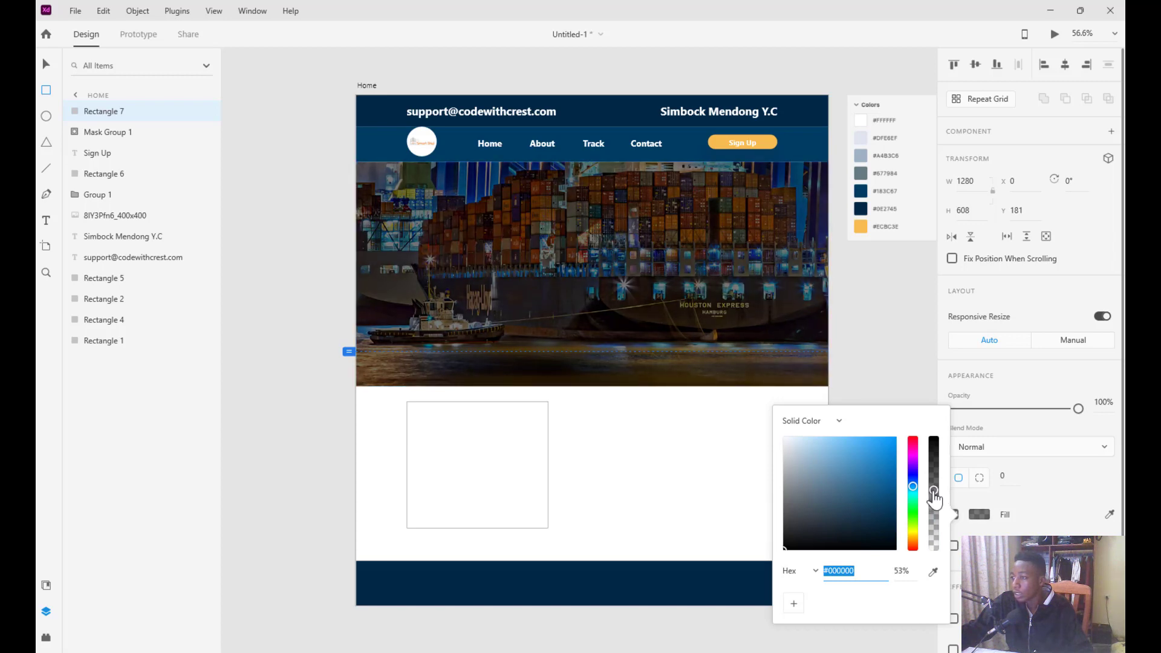
click(901, 348)
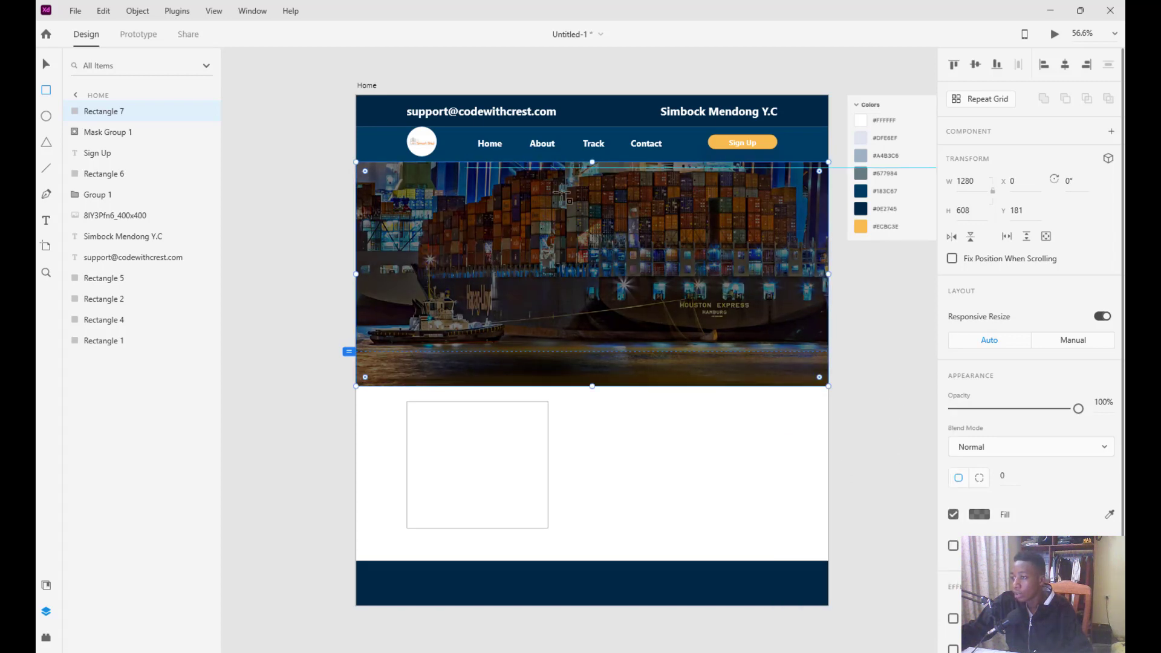
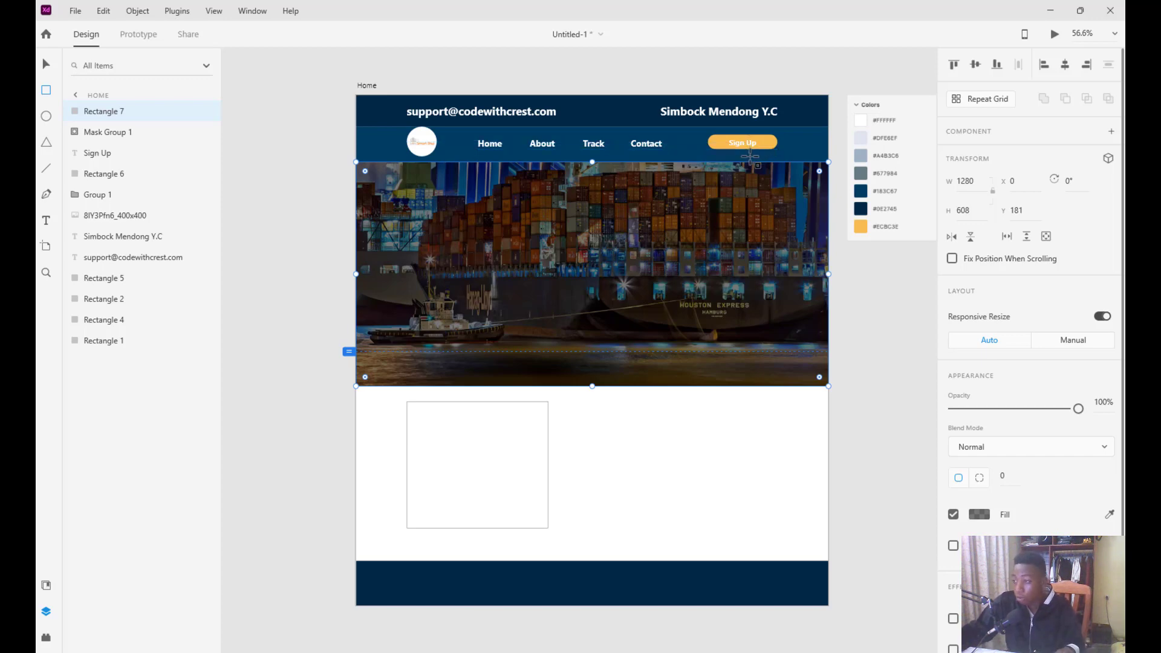
Group the yellow Sign Up button shape and its label into a single object, Group 2
scroll(752, 152, up, 5)
scroll(761, 180, up, 5)
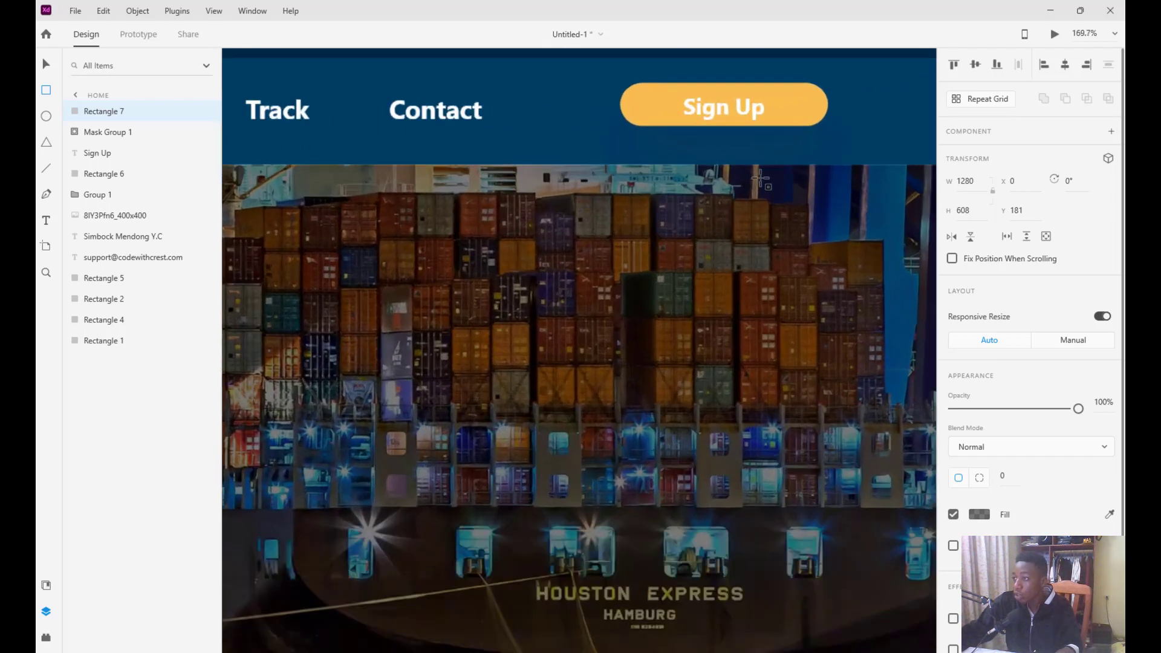
scroll(696, 138, up, 1)
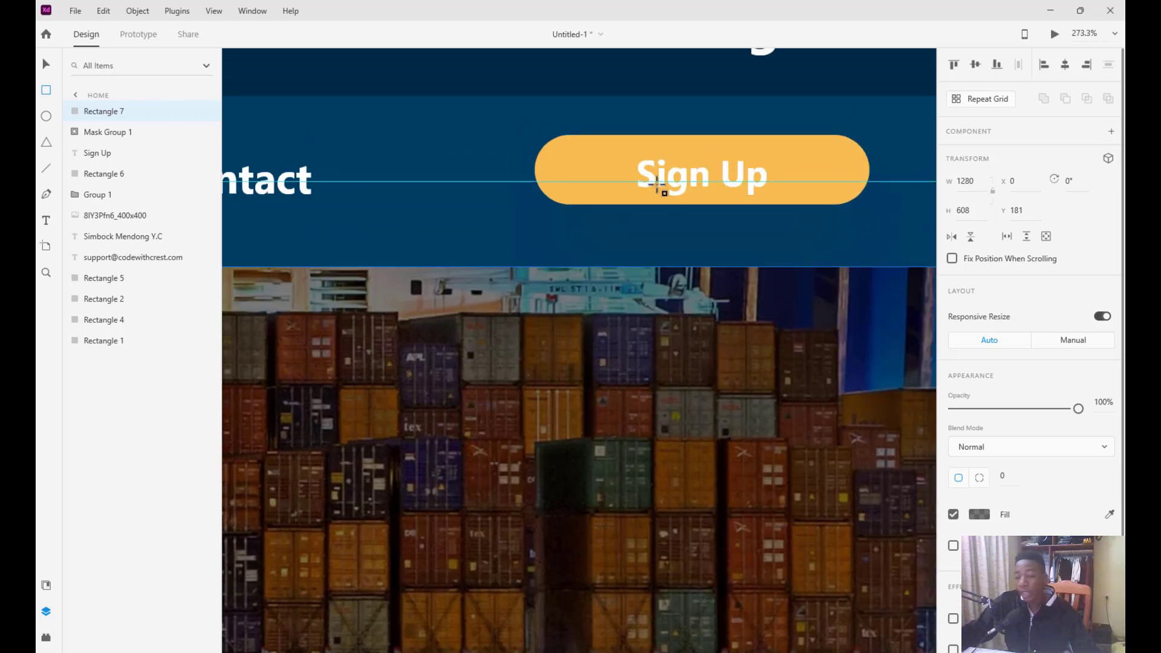
click(46, 64)
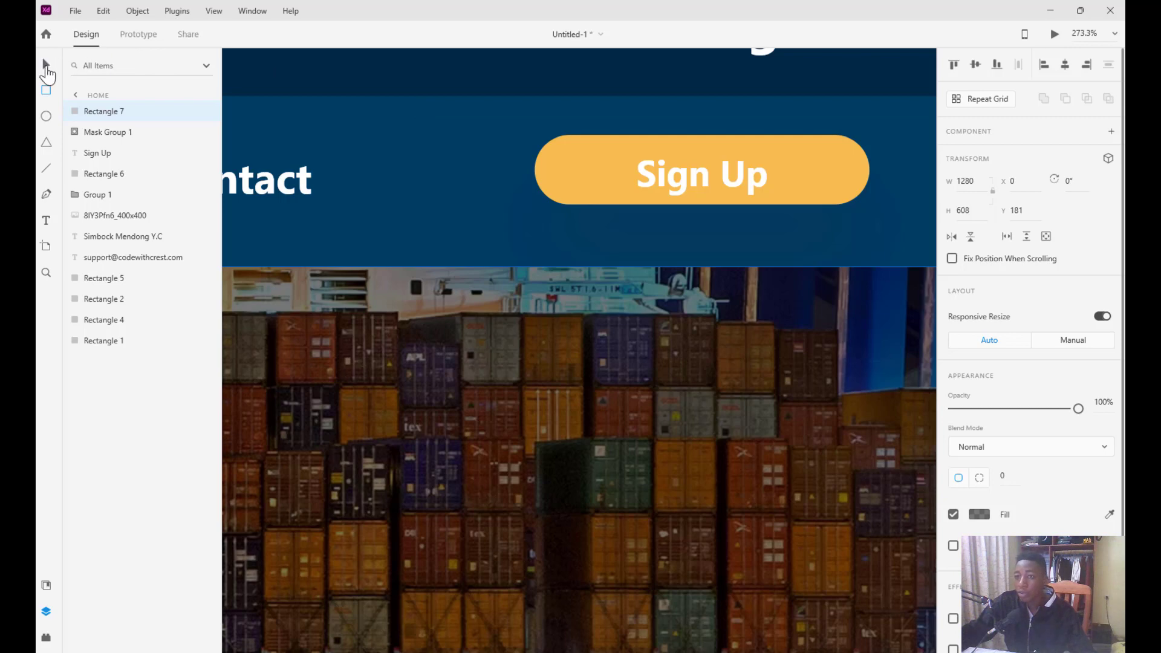
click(608, 176)
click(662, 178)
click(615, 156)
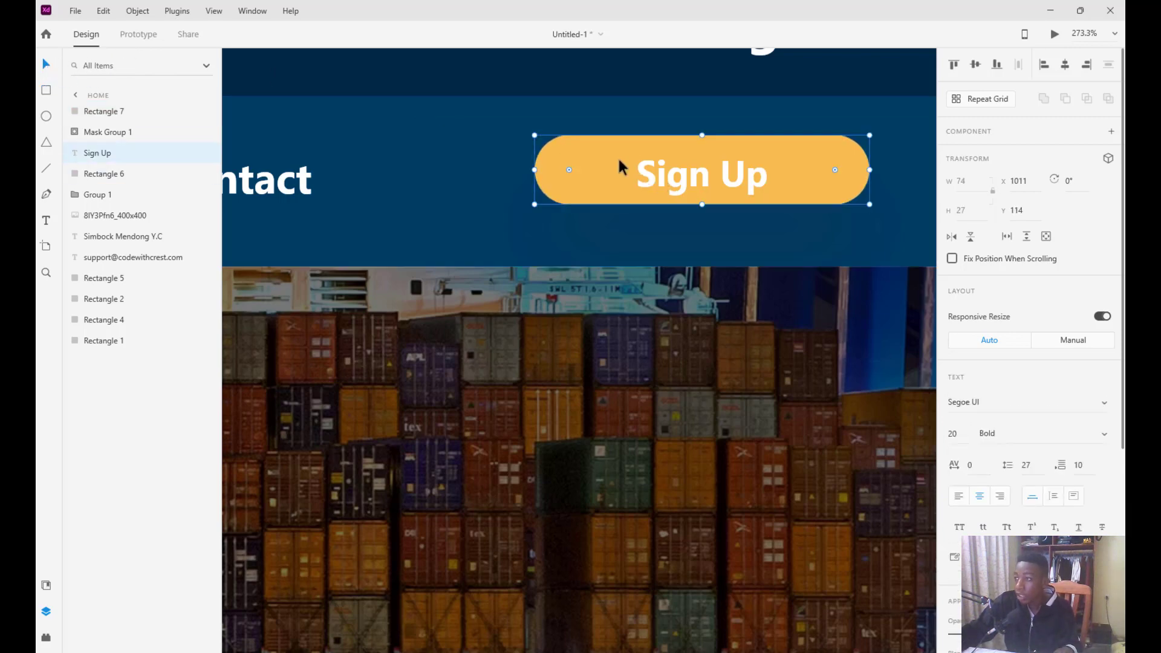
click(646, 166)
click(656, 172)
click(612, 188)
right_click(636, 177)
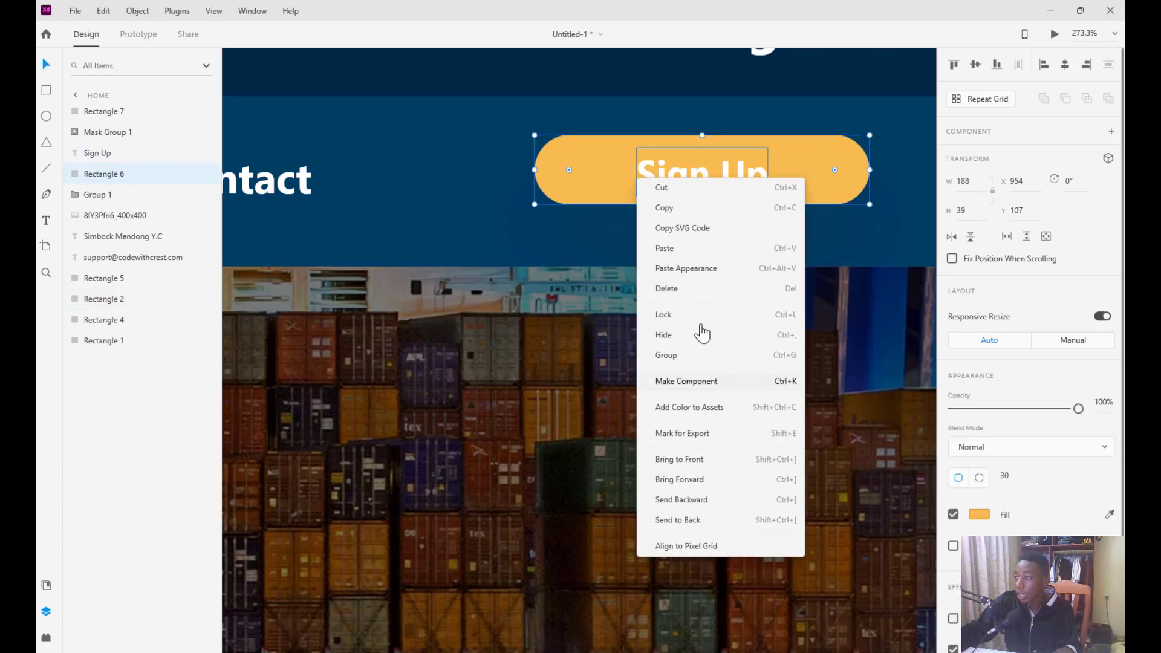
click(672, 356)
click(631, 154)
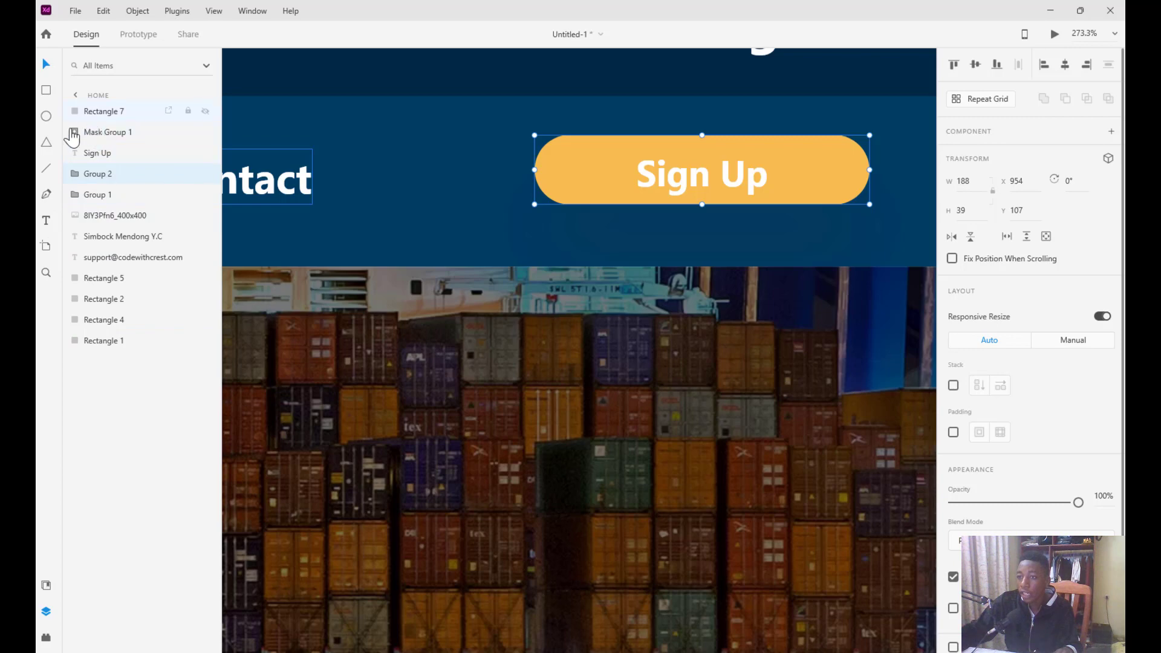
Add the selected Sign Up button group to the Document Assets as Component 1
click(46, 586)
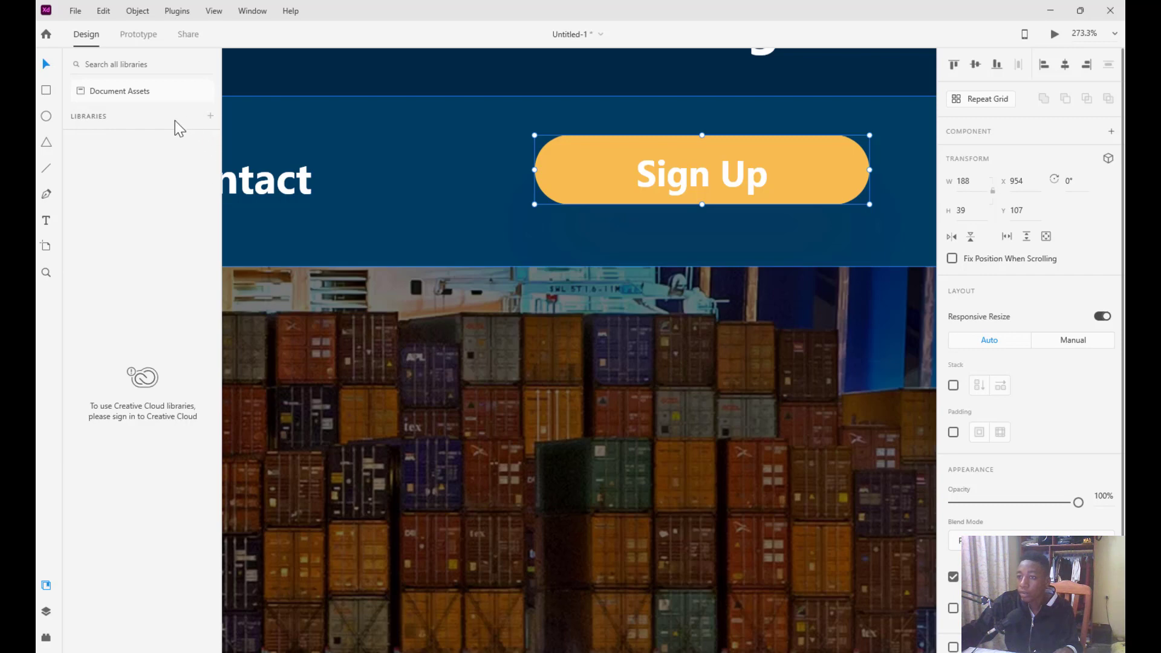
click(126, 91)
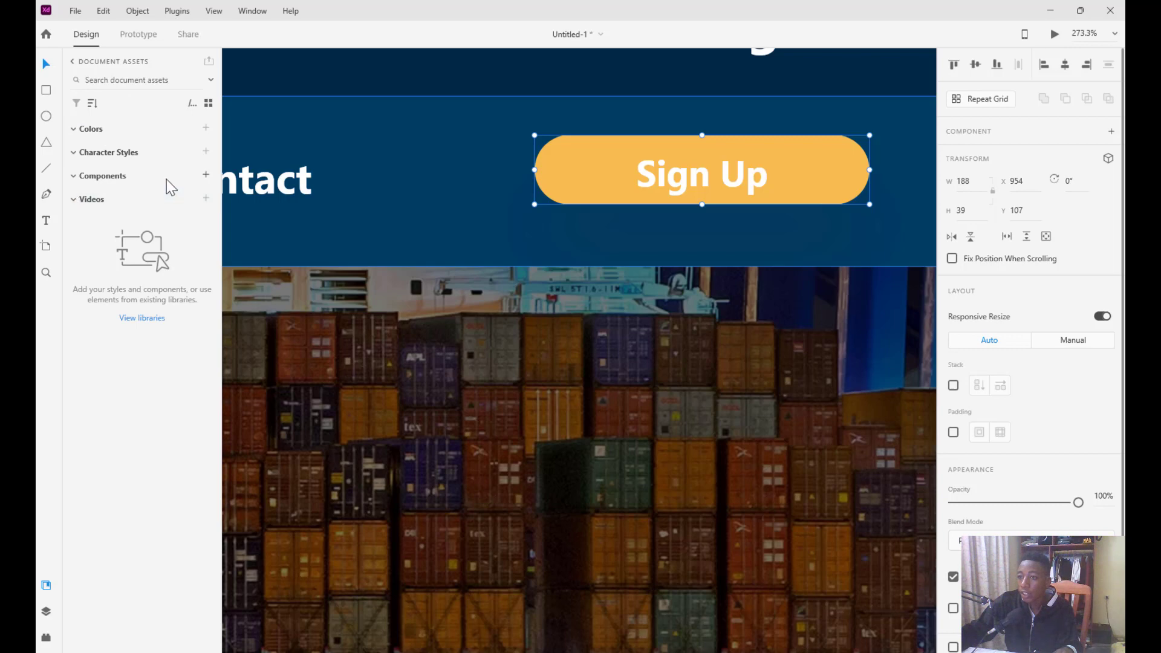
click(206, 175)
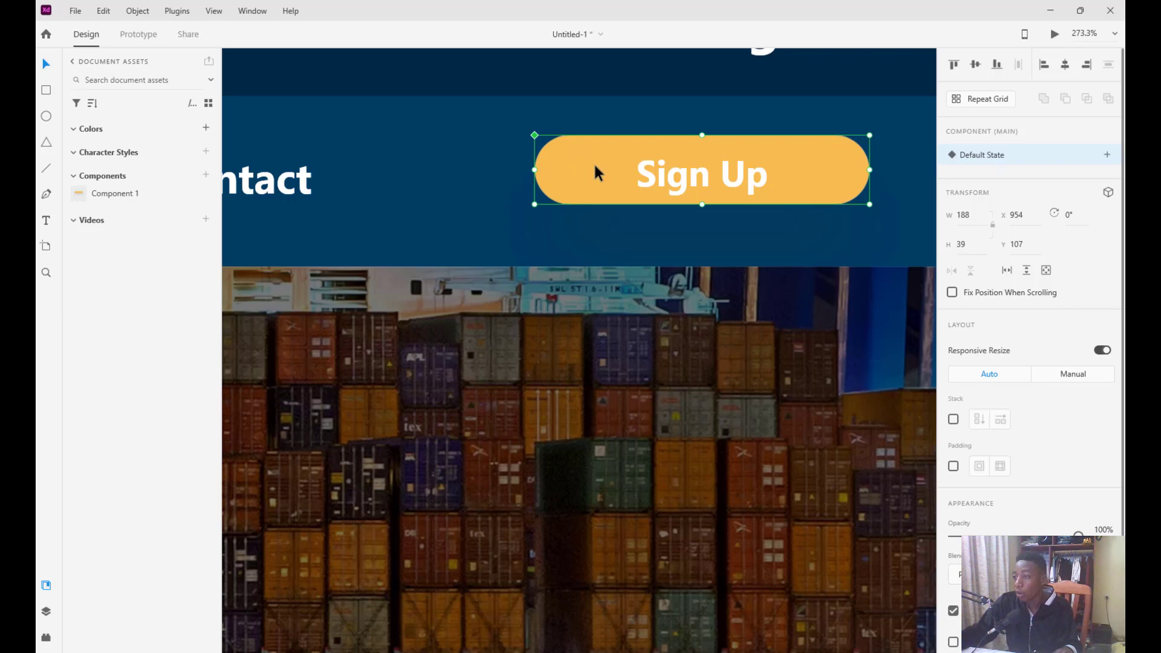
Place a test copy of Component 1 on the hero image
scroll(544, 245, down, 3)
scroll(544, 245, down, 4)
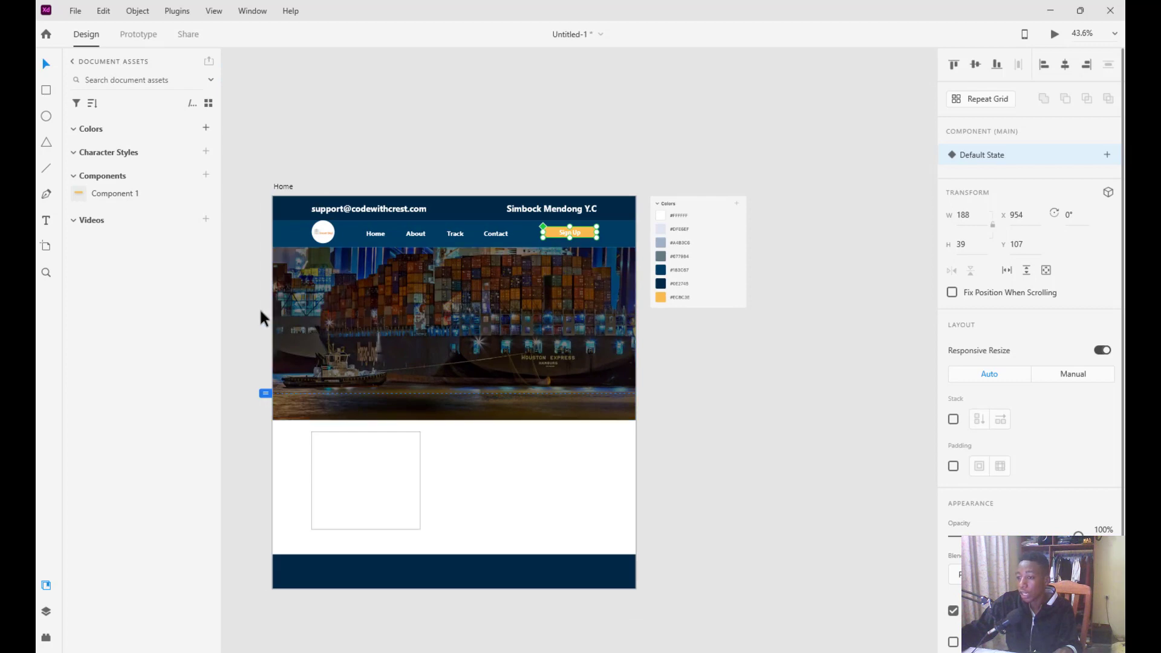
scroll(260, 310, left, 3)
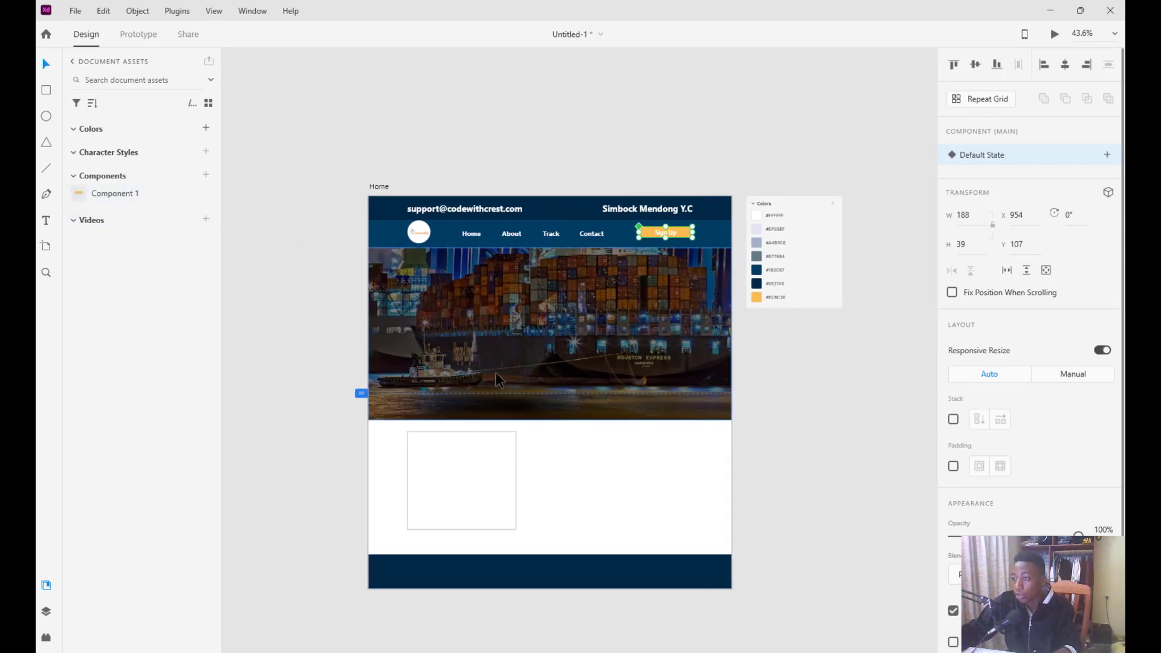
drag(112, 202, 541, 383)
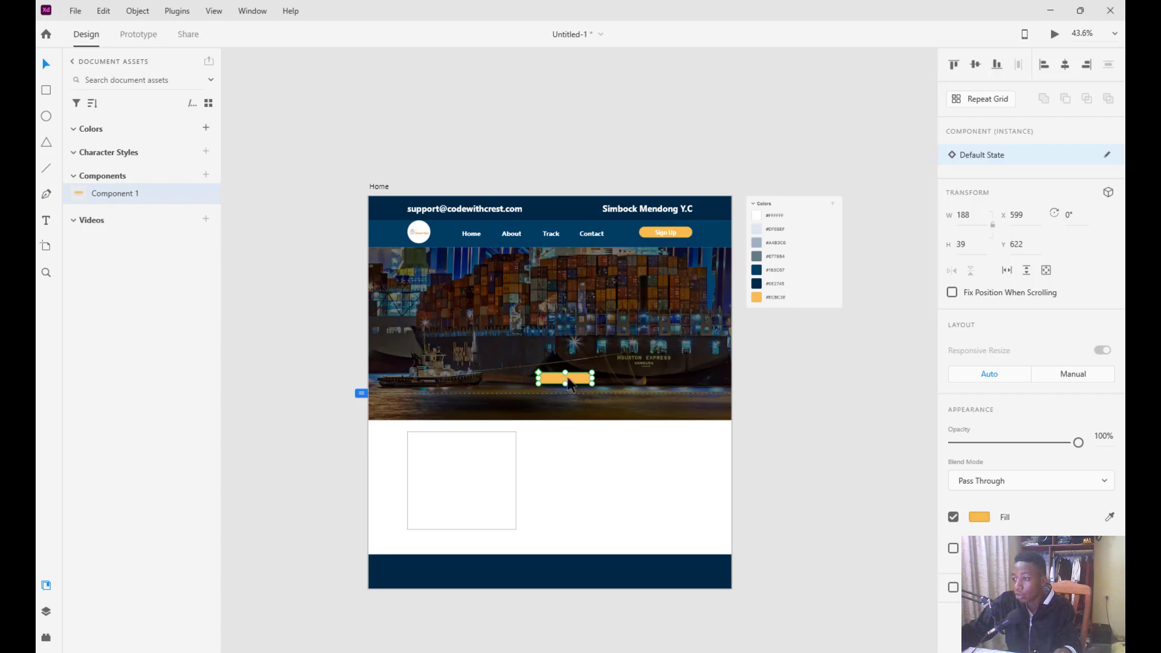
Remove the test copy and delete Component 1 from the document assets
scroll(559, 381, up, 5)
scroll(563, 387, down, 5)
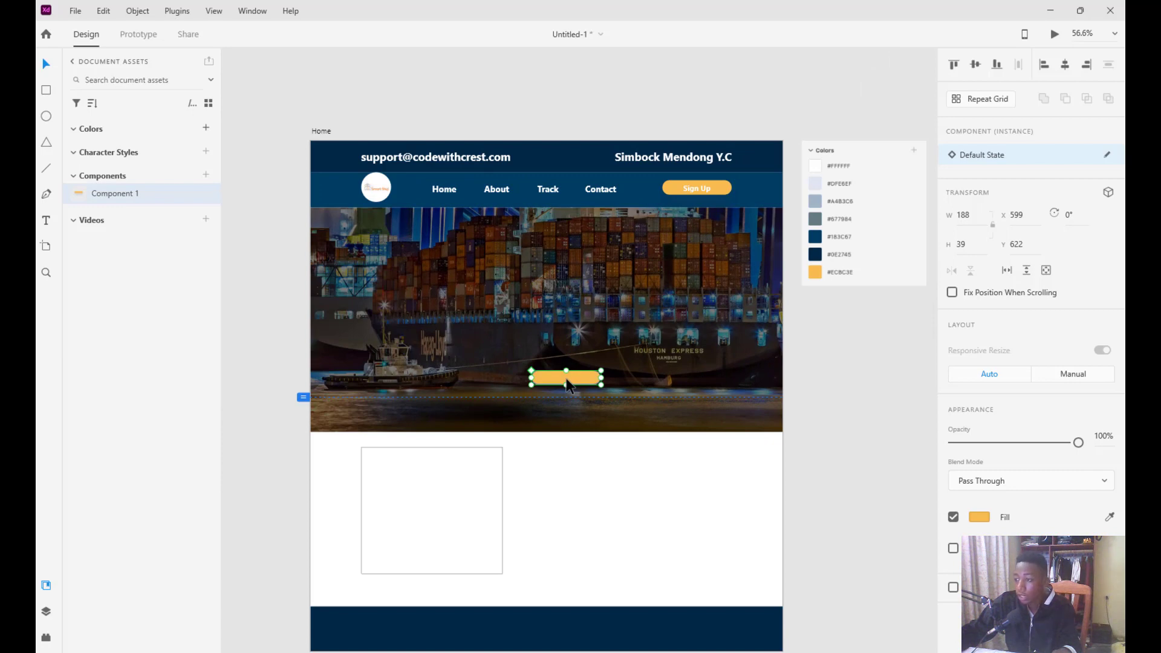
key(ctrl+z)
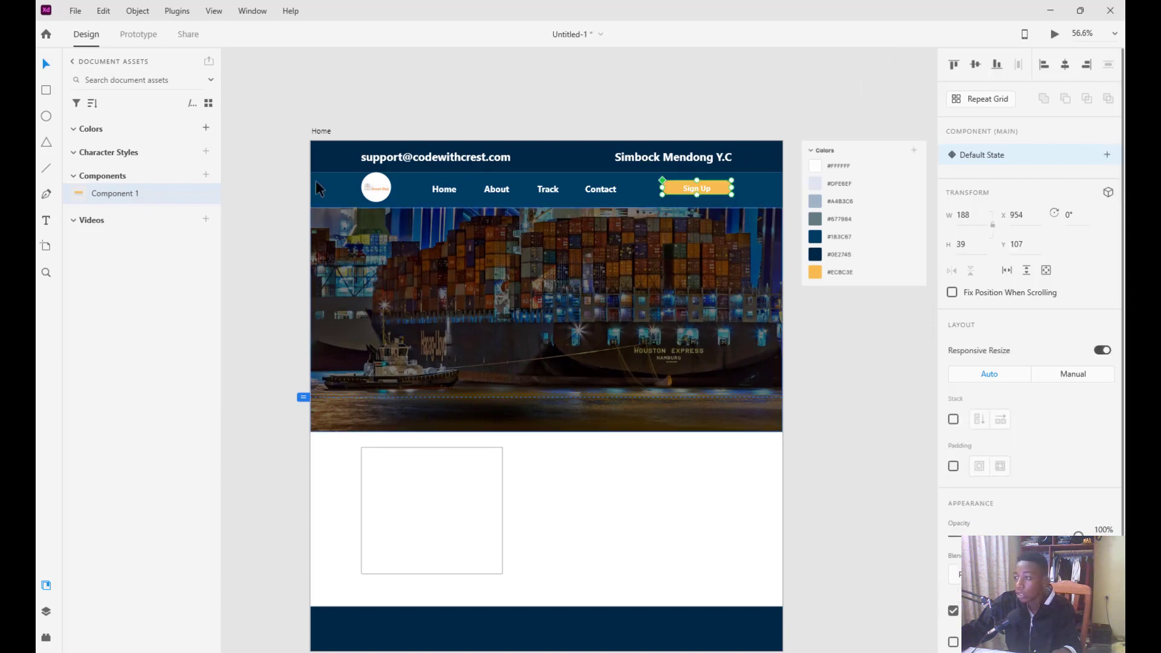
right_click(171, 193)
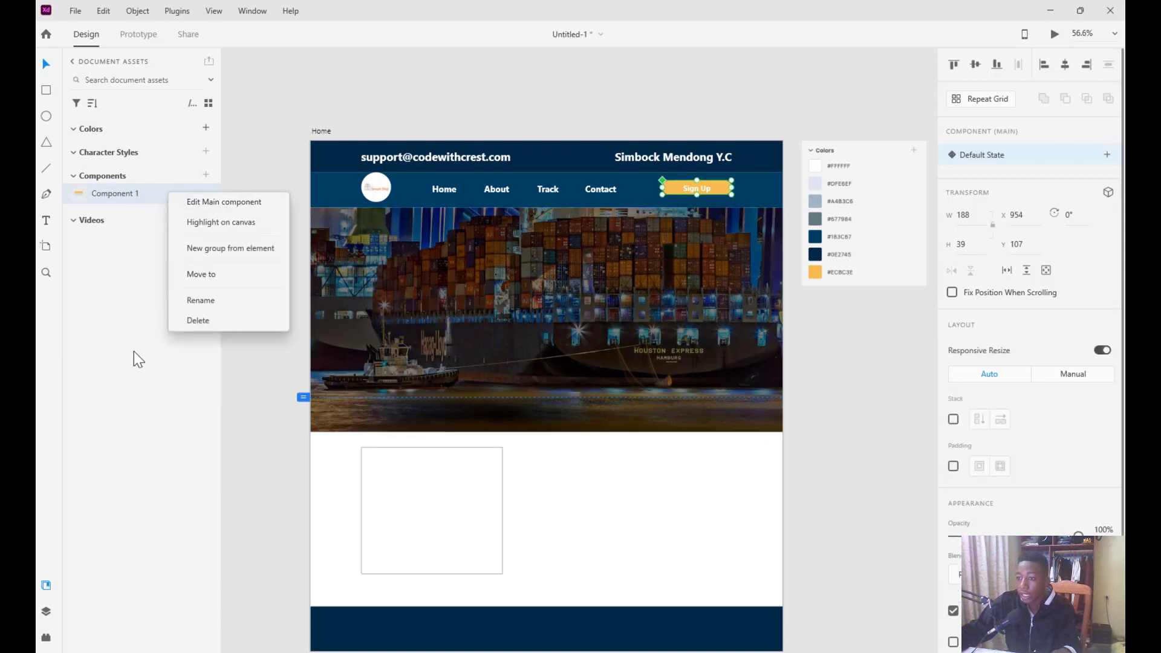
click(199, 321)
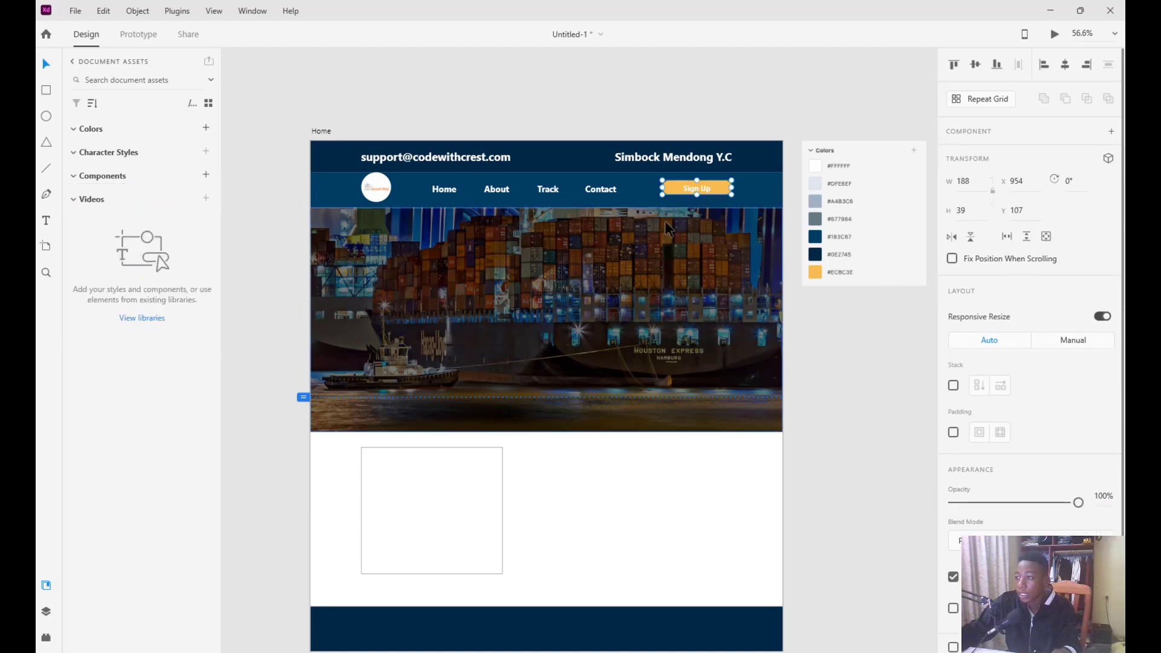
Ungroup the Sign Up button, make it a component again and rename it 'button'
scroll(718, 197, up, 2)
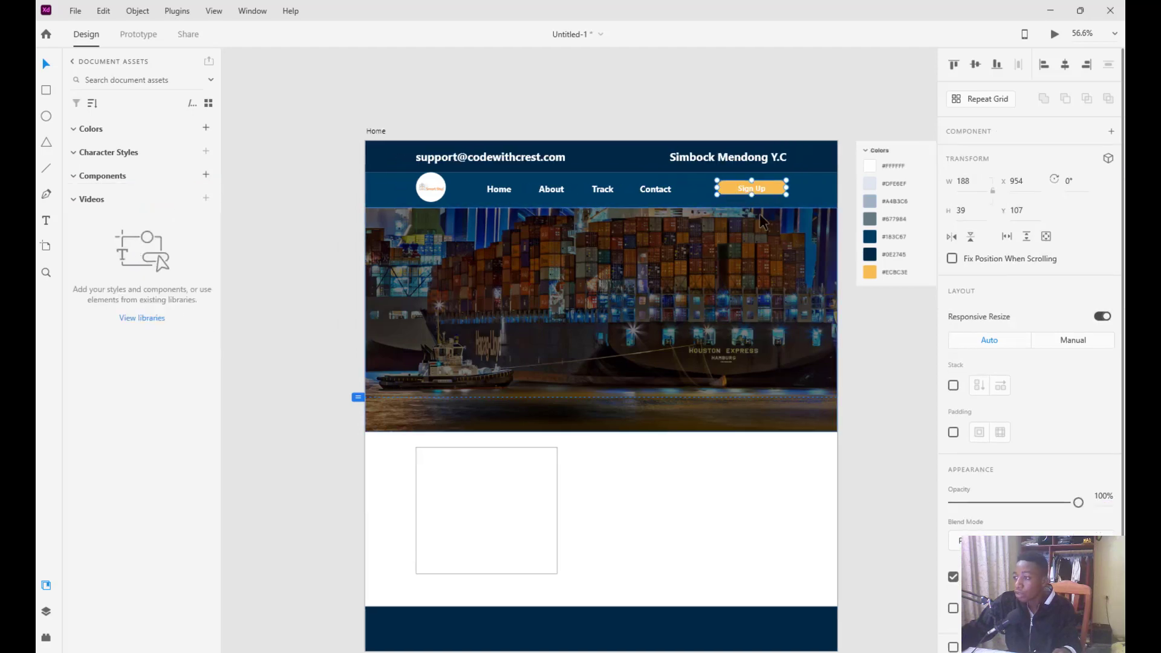
scroll(763, 222, up, 5)
scroll(716, 177, up, 1)
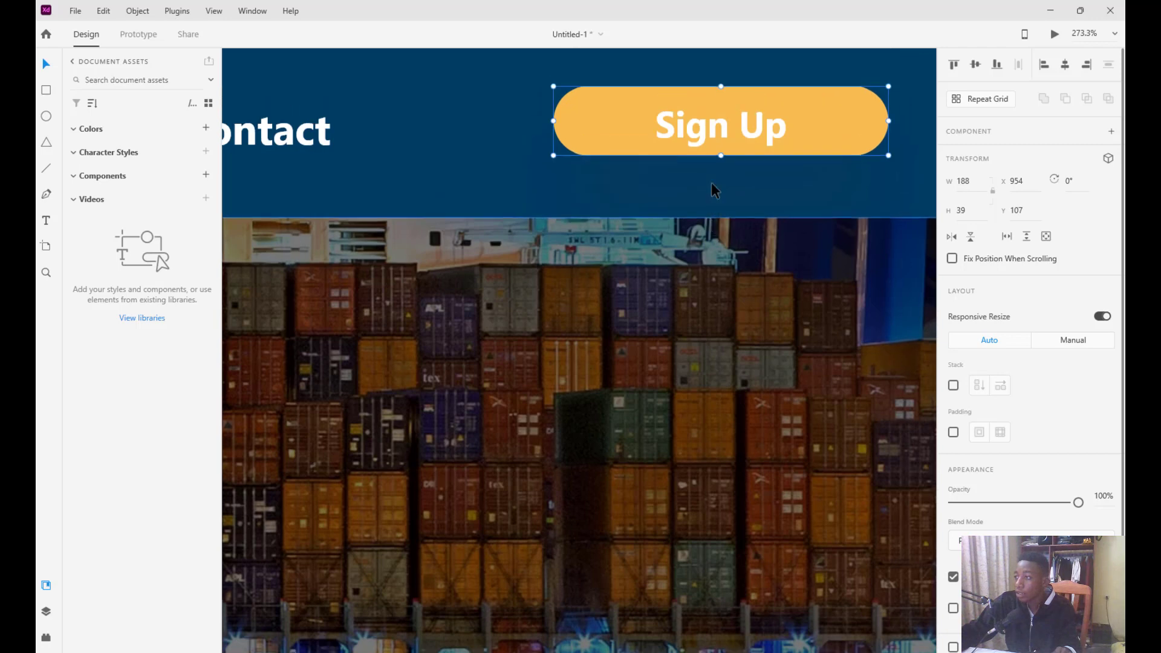
key(ctrl+shift+g)
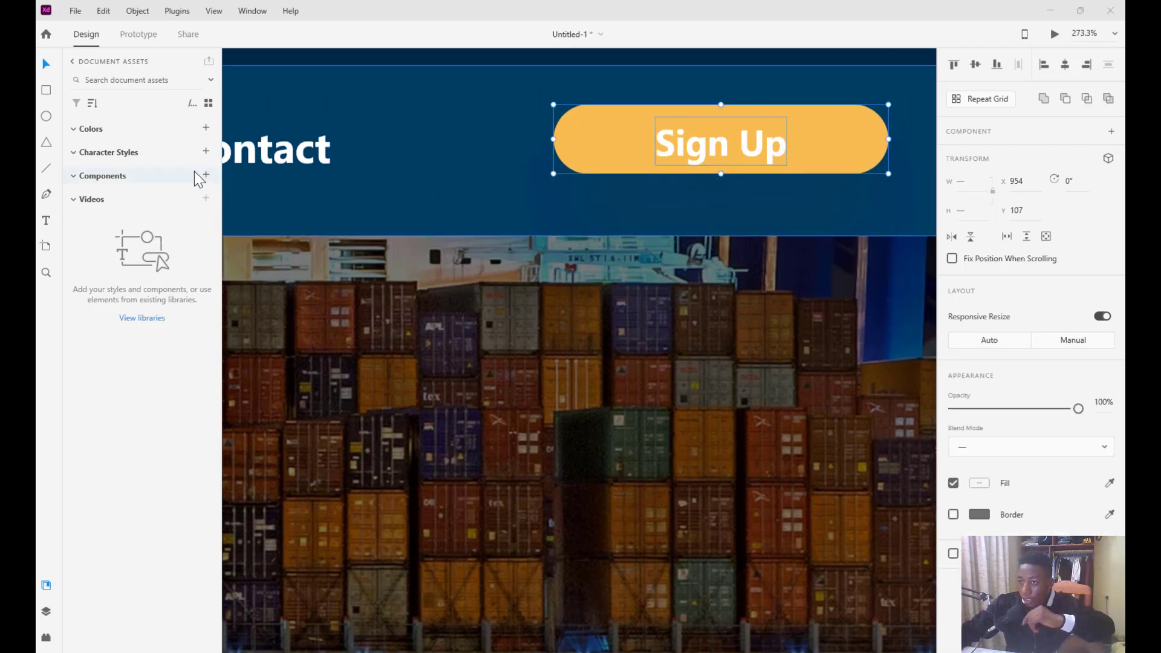
click(207, 175)
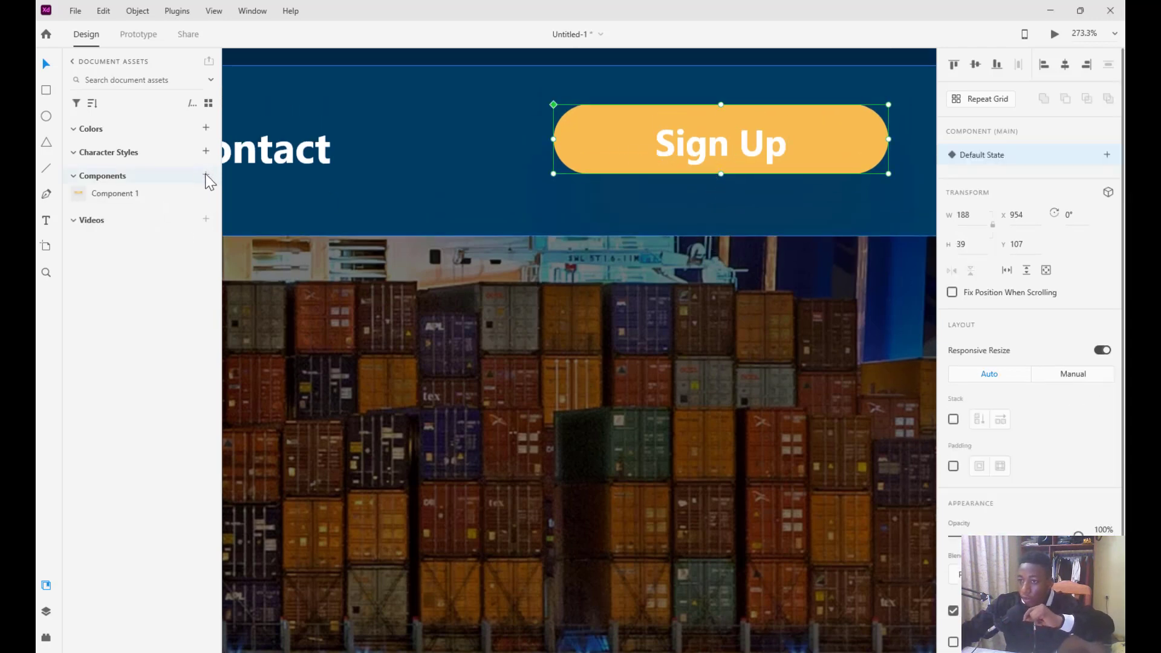
double_click(119, 194)
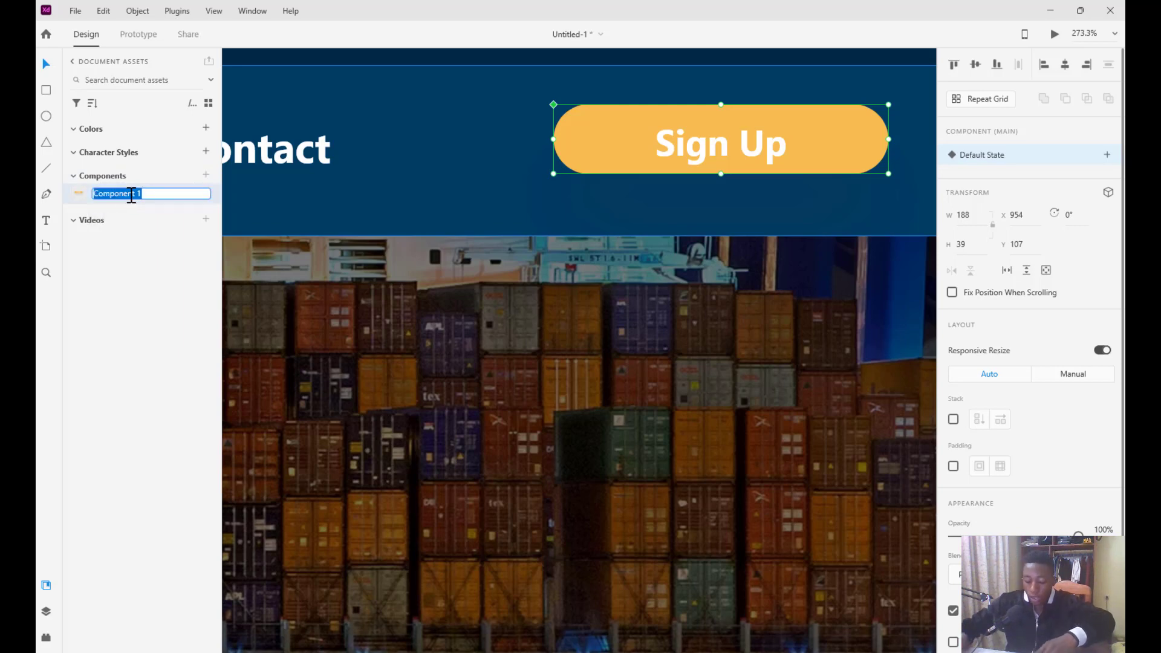
text(button)
key(Return)
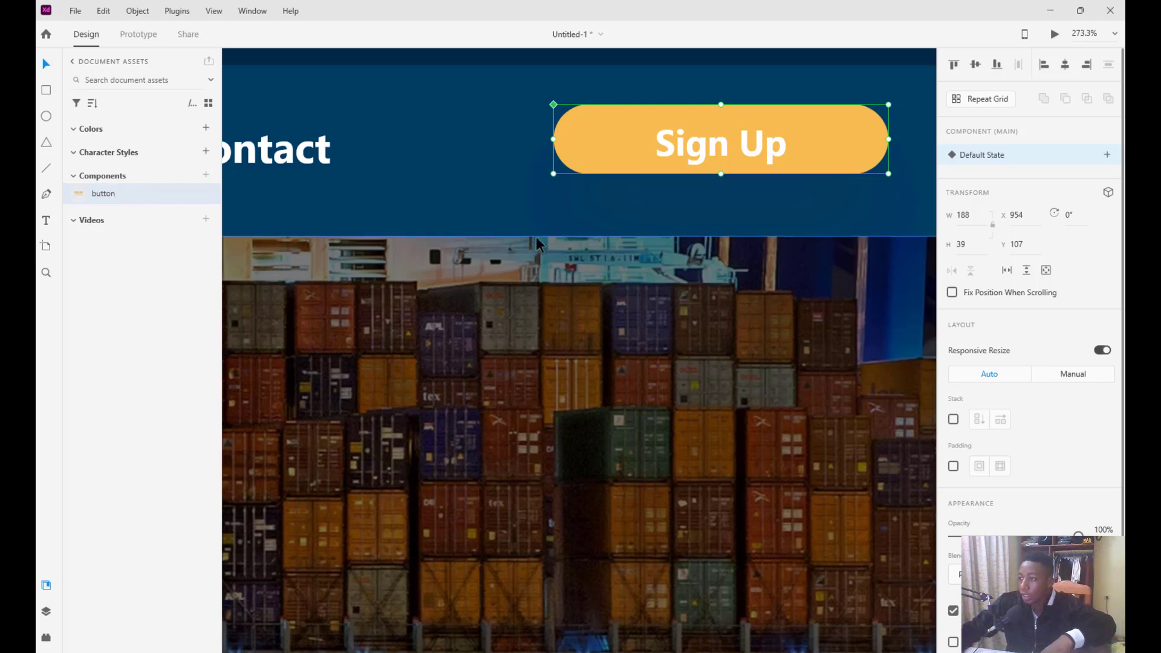
Drop a 188×39 instance of the button component onto the hero image
key(ctrl+0)
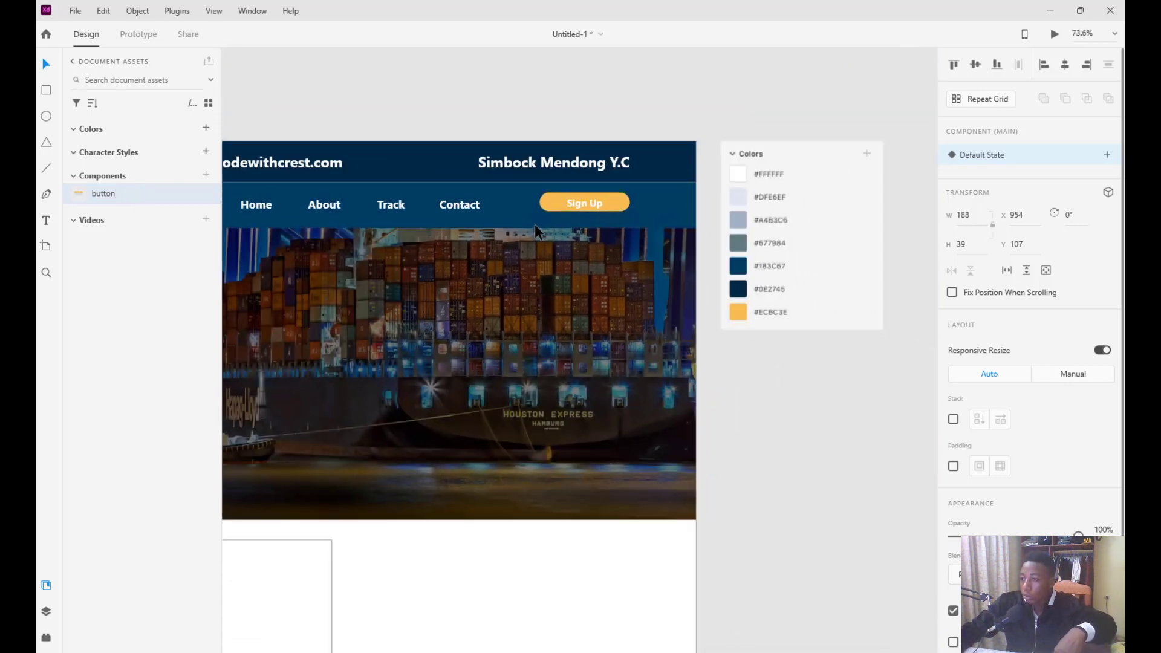
scroll(534, 224, down, 1)
scroll(368, 260, down, 1)
scroll(367, 260, left, 4)
drag(92, 197, 526, 378)
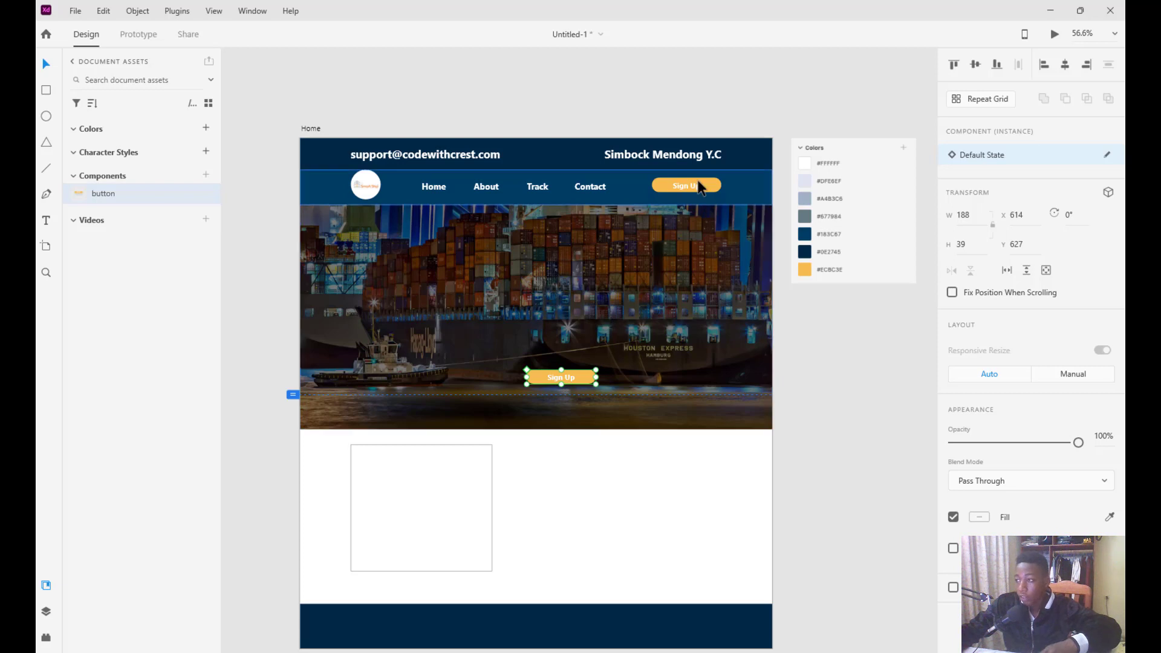
Compare the header Sign Up main component with its instance on the hero image
click(680, 188)
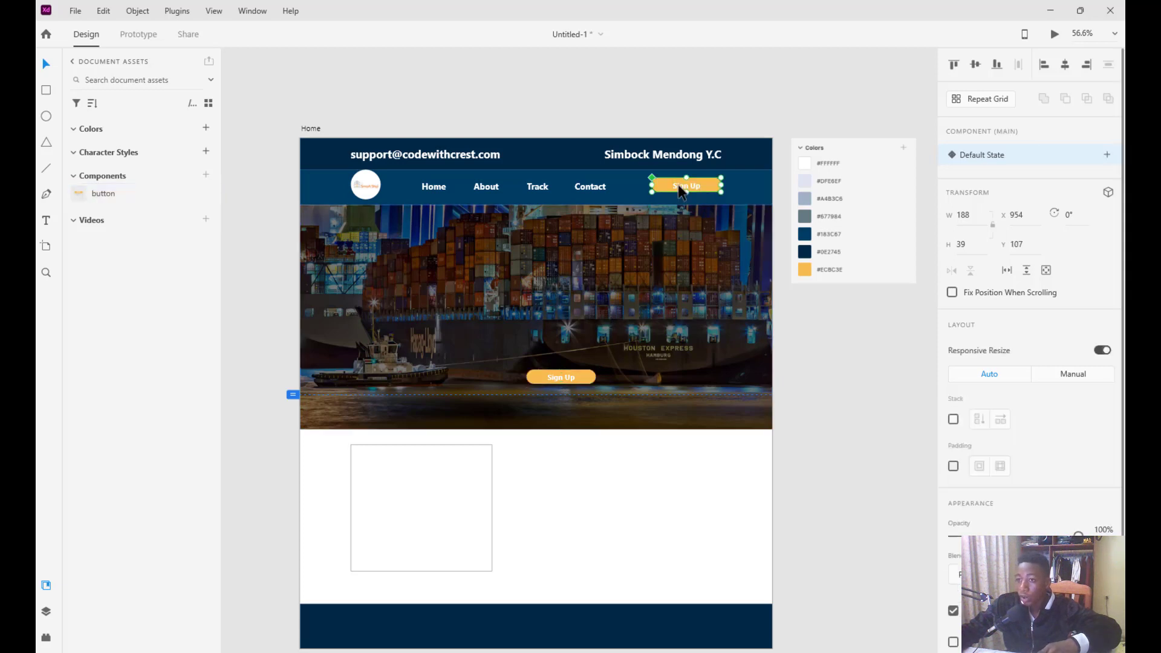
click(569, 379)
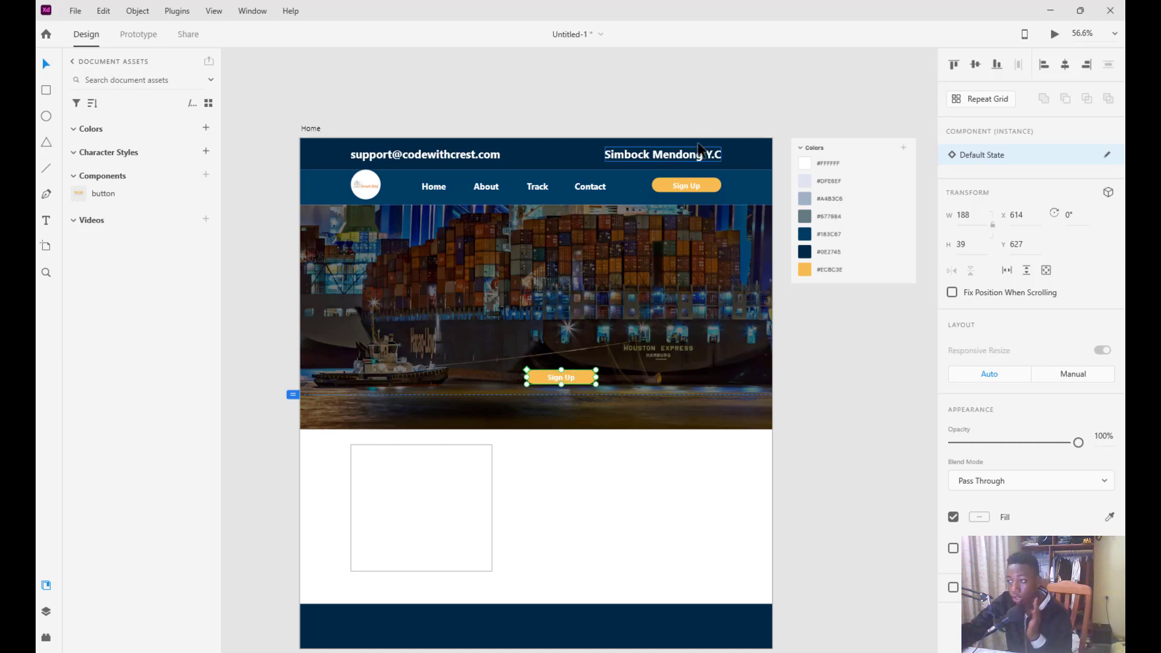
click(624, 392)
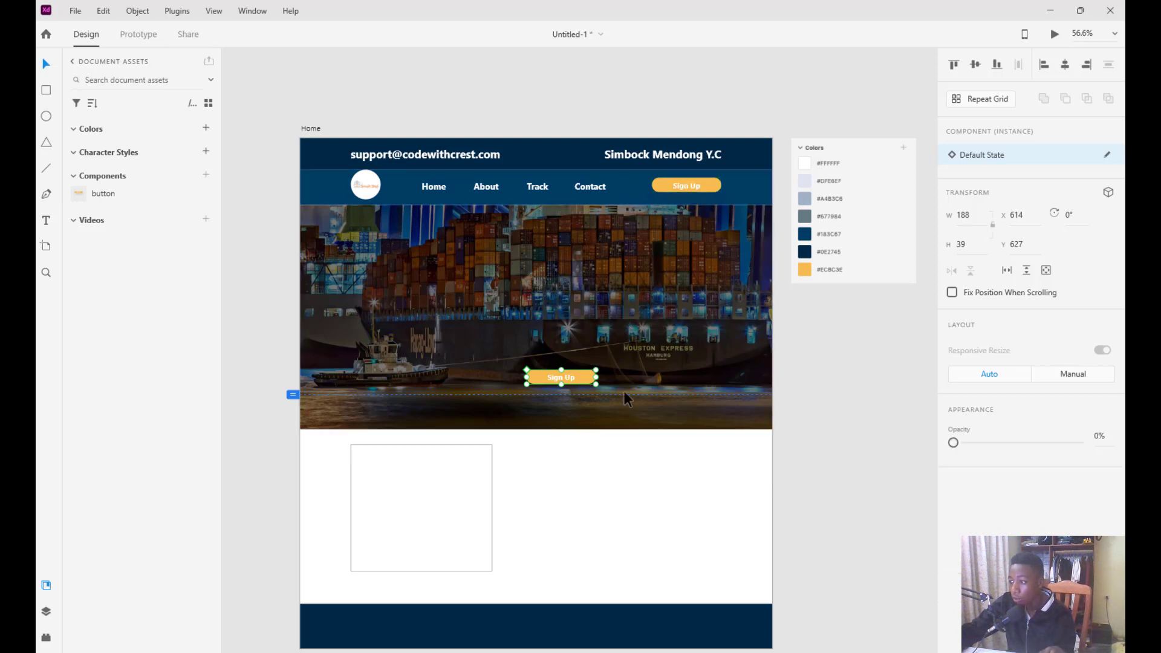
click(670, 193)
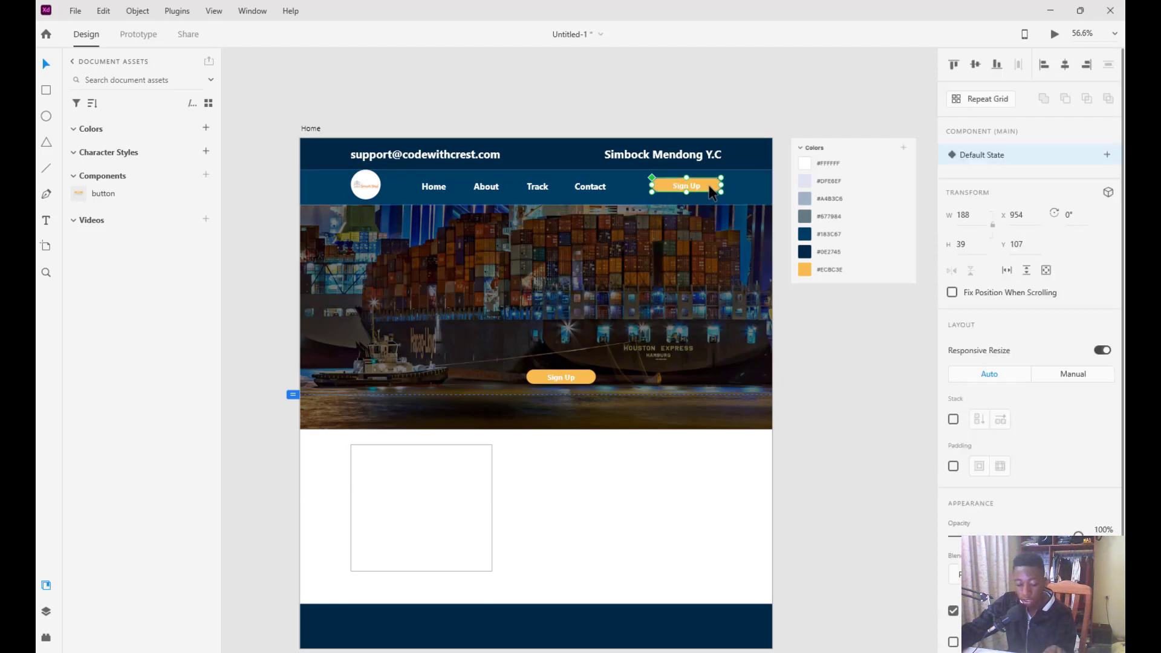
scroll(712, 192, up, 5)
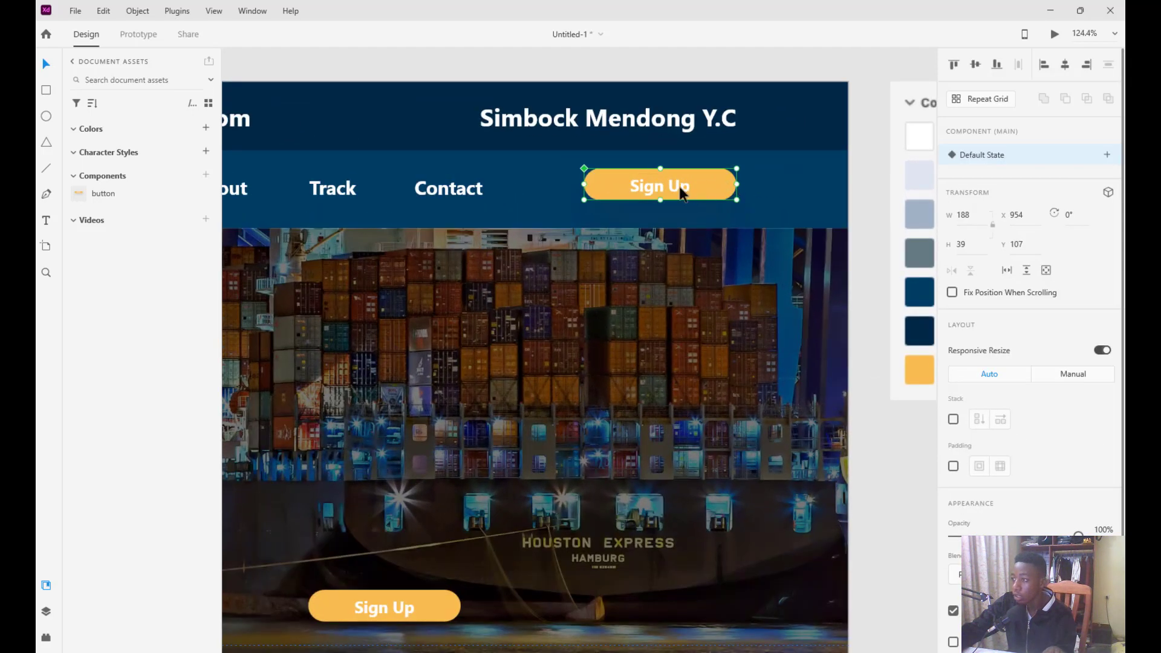
scroll(679, 187, up, 8)
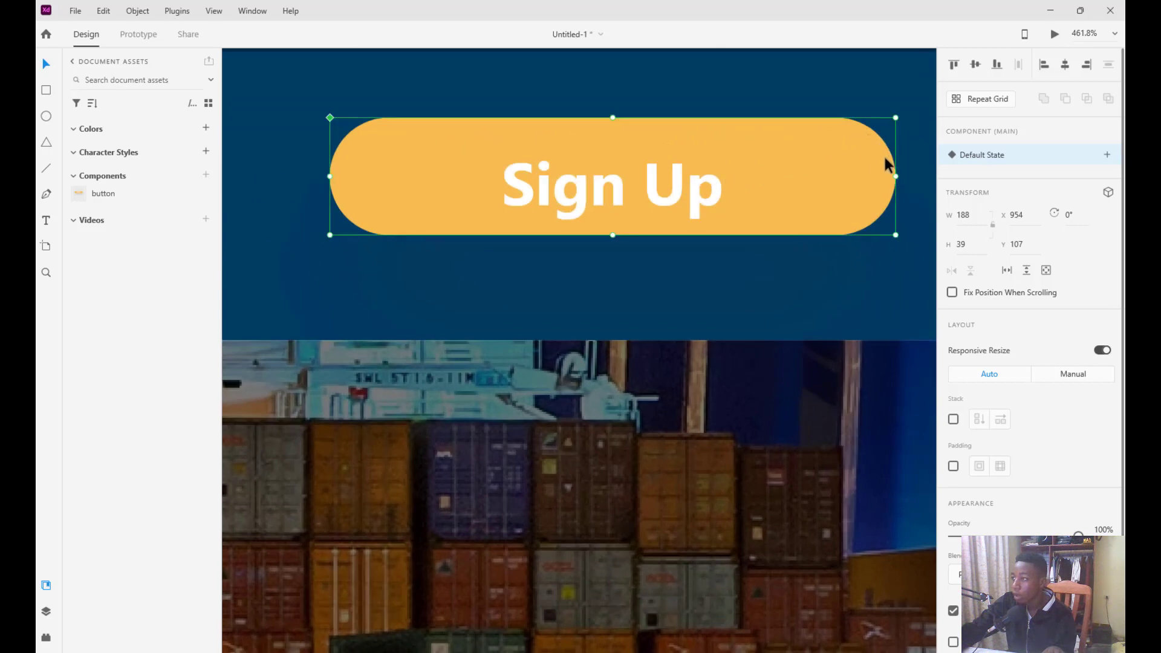
Enlarge the main Sign Up button component from its corner to 192×41
drag(895, 117, 905, 115)
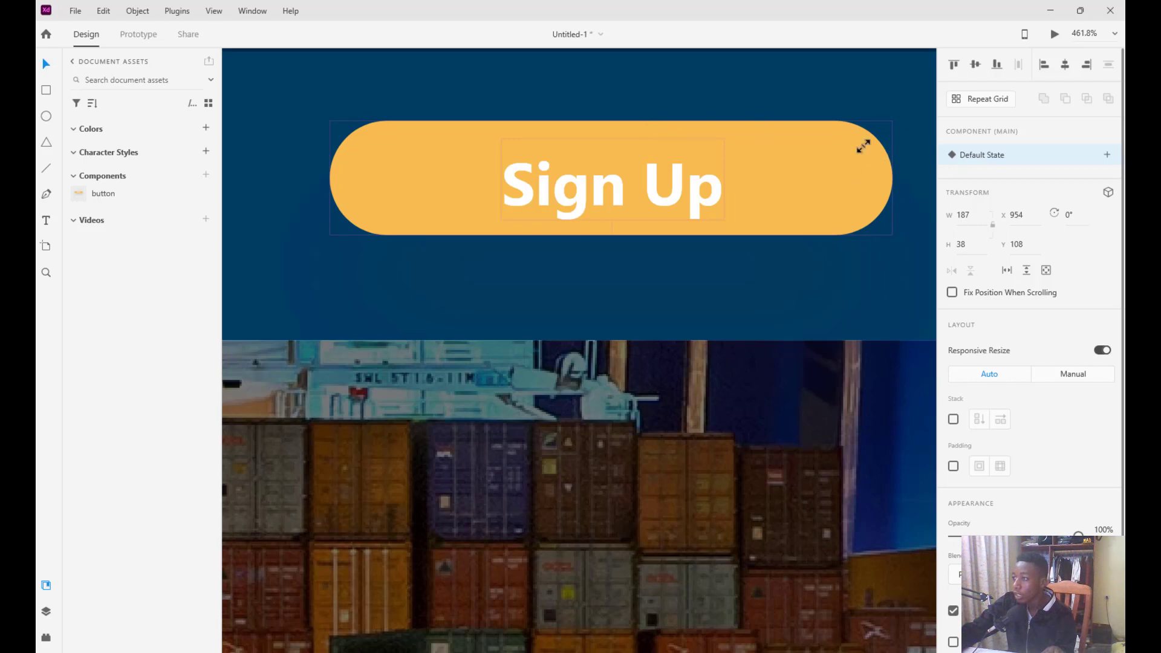
drag(891, 127, 907, 111)
click(316, 111)
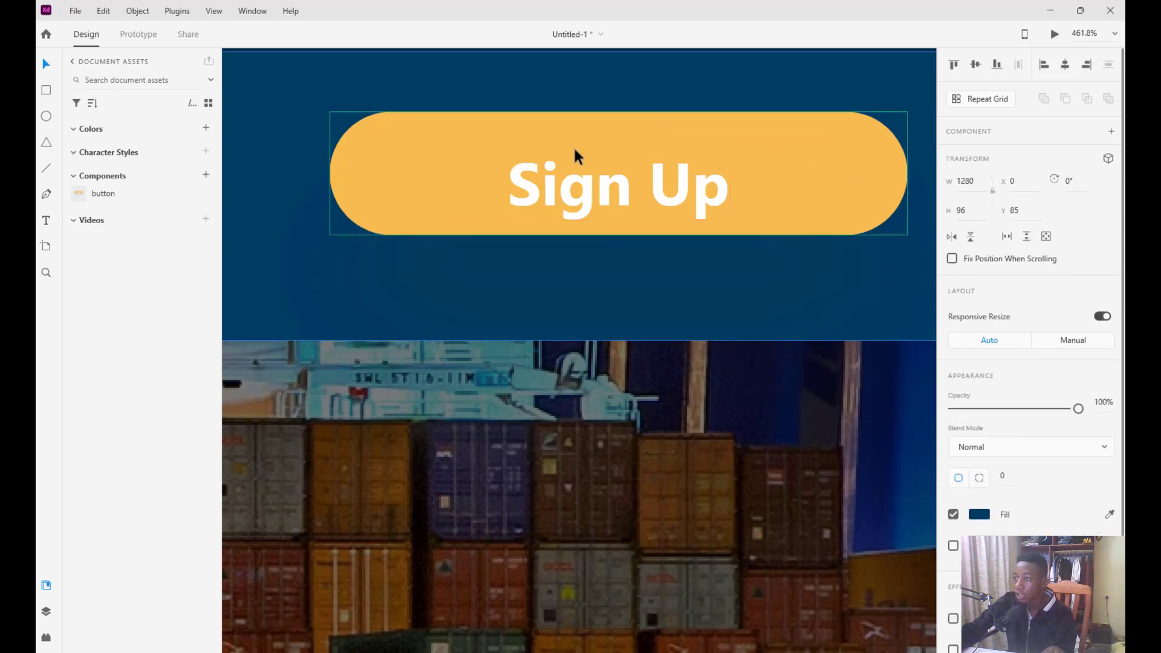
scroll(994, 520, down, 2)
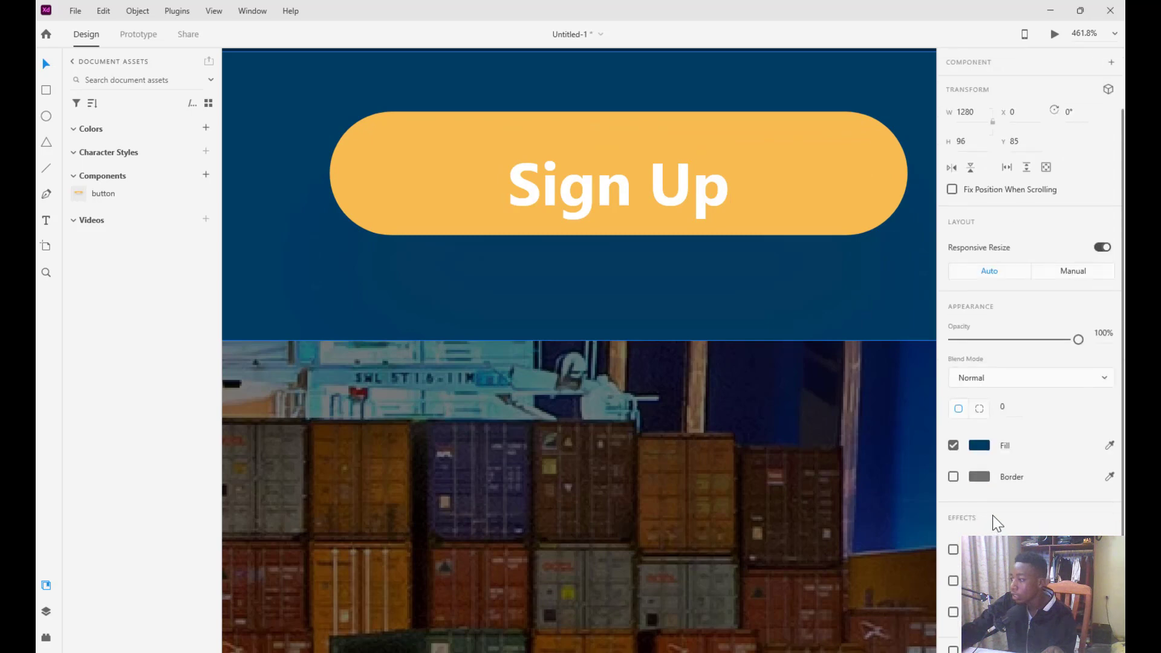
scroll(971, 314, up, 3)
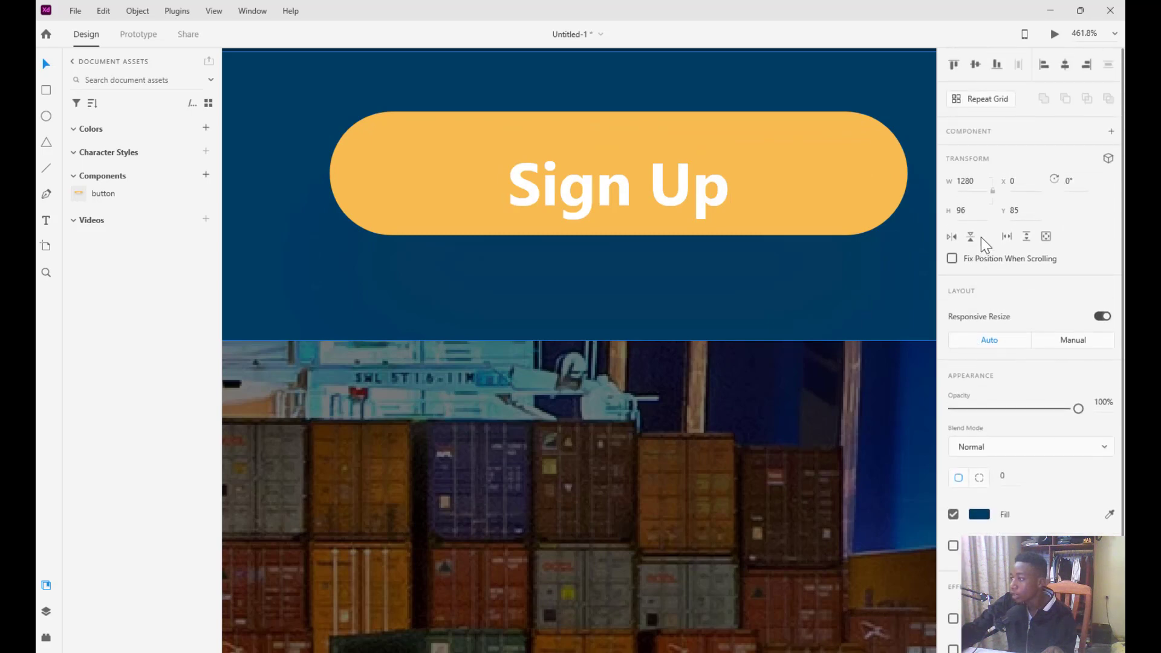
click(852, 176)
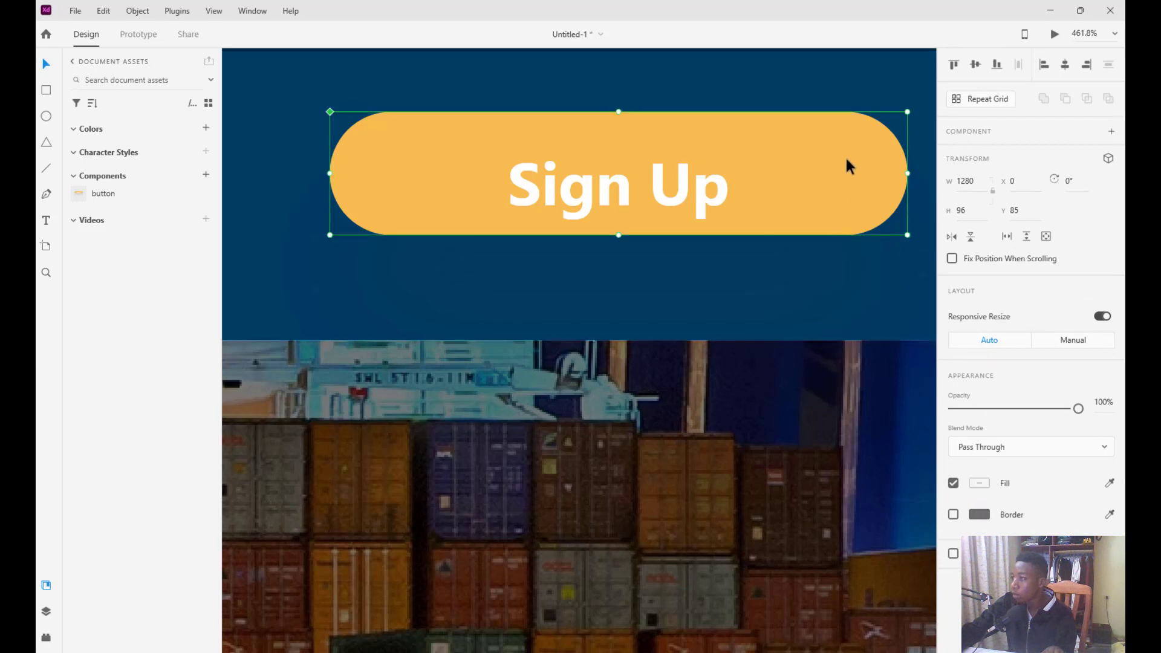
scroll(982, 387, down, 2)
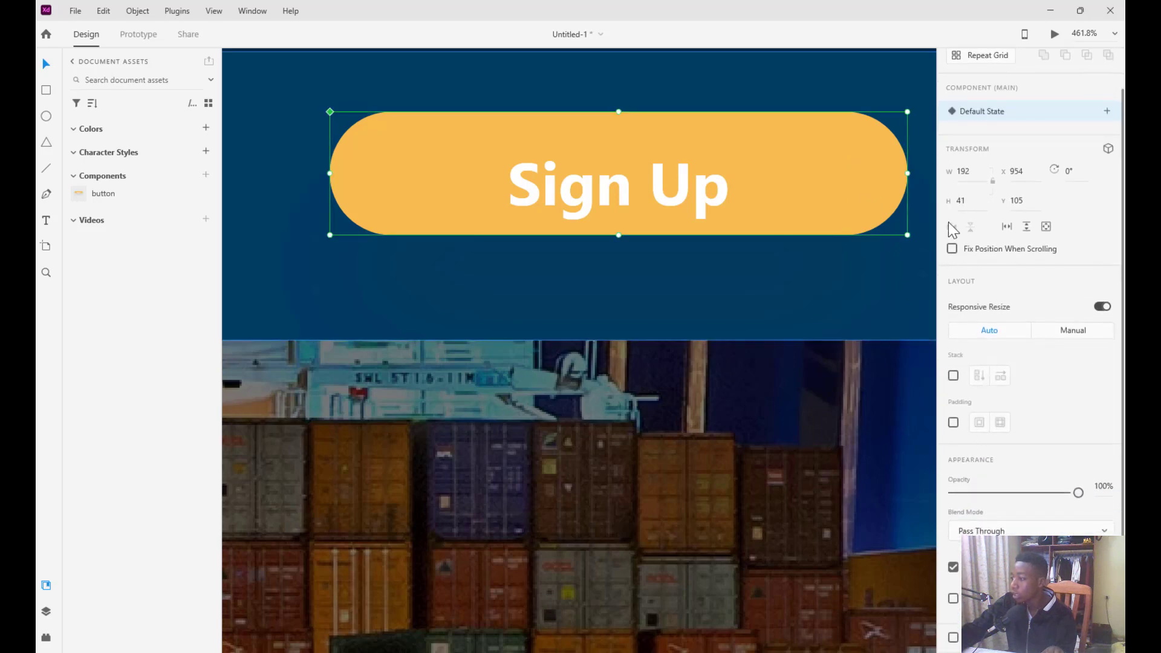
scroll(1004, 281, up, 2)
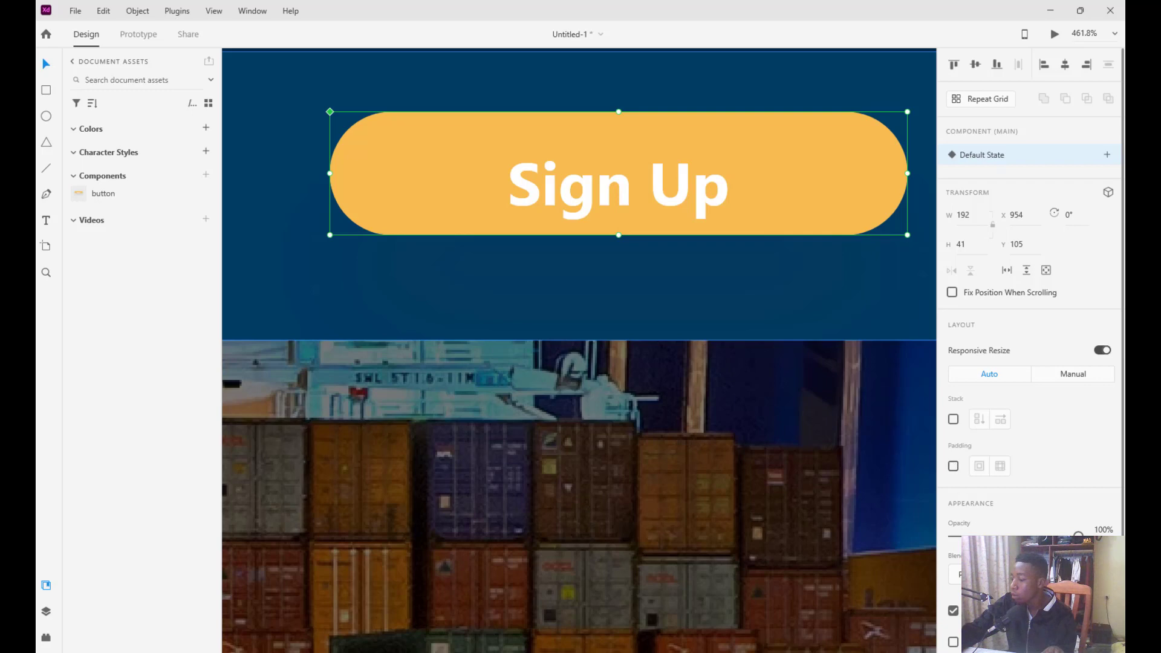
scroll(1028, 350, down, 2)
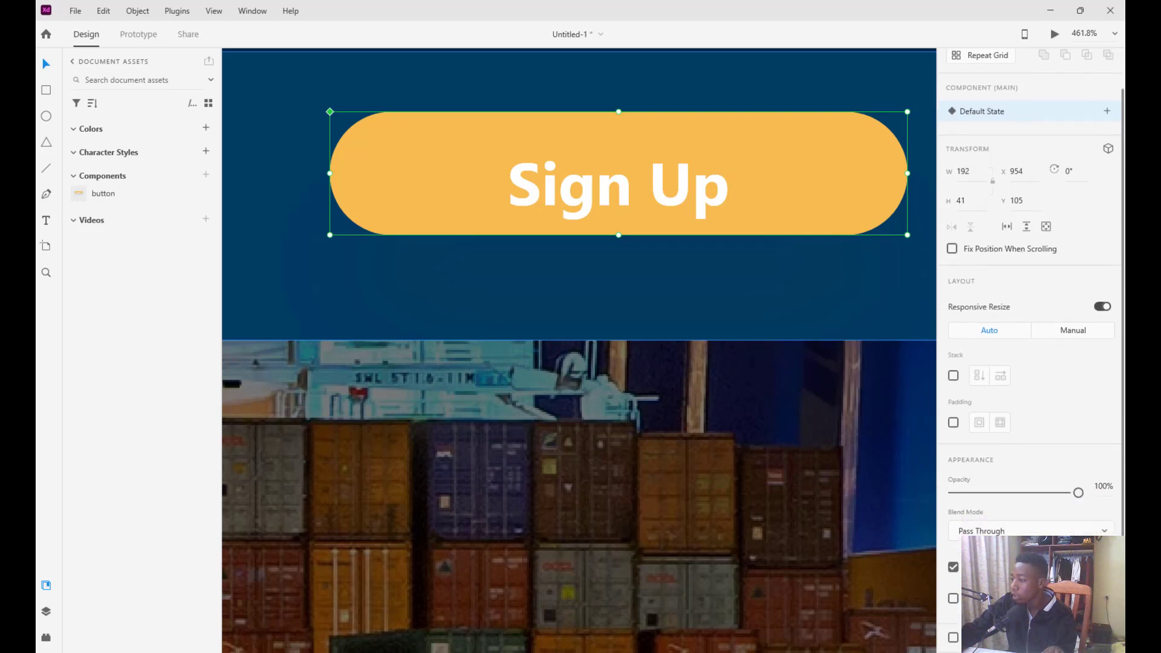
Try a grey fill on the button, then undo to keep #F4B94D
click(975, 566)
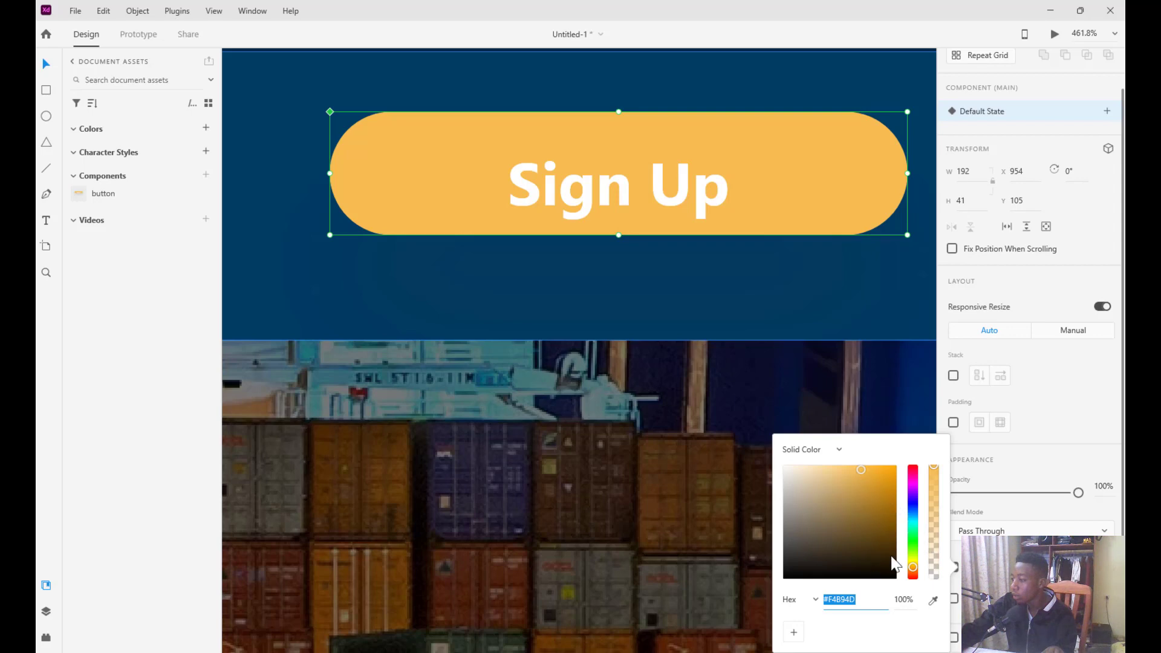
drag(792, 517, 764, 540)
scroll(731, 371, down, 2)
scroll(662, 364, down, 8)
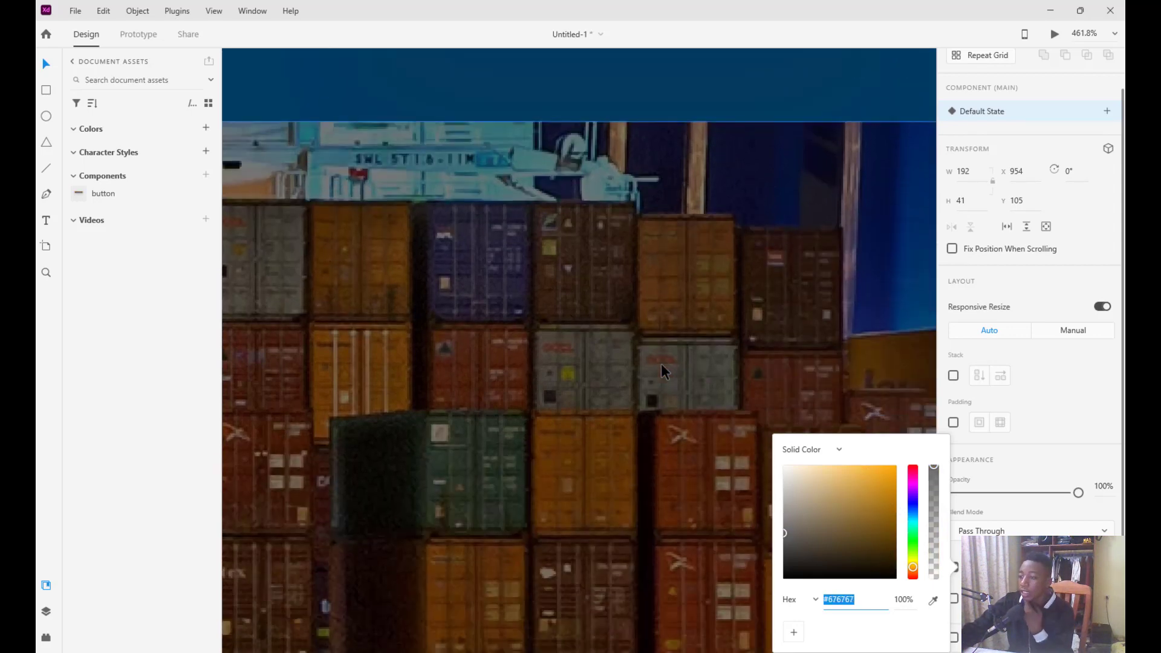
scroll(638, 372, down, 10)
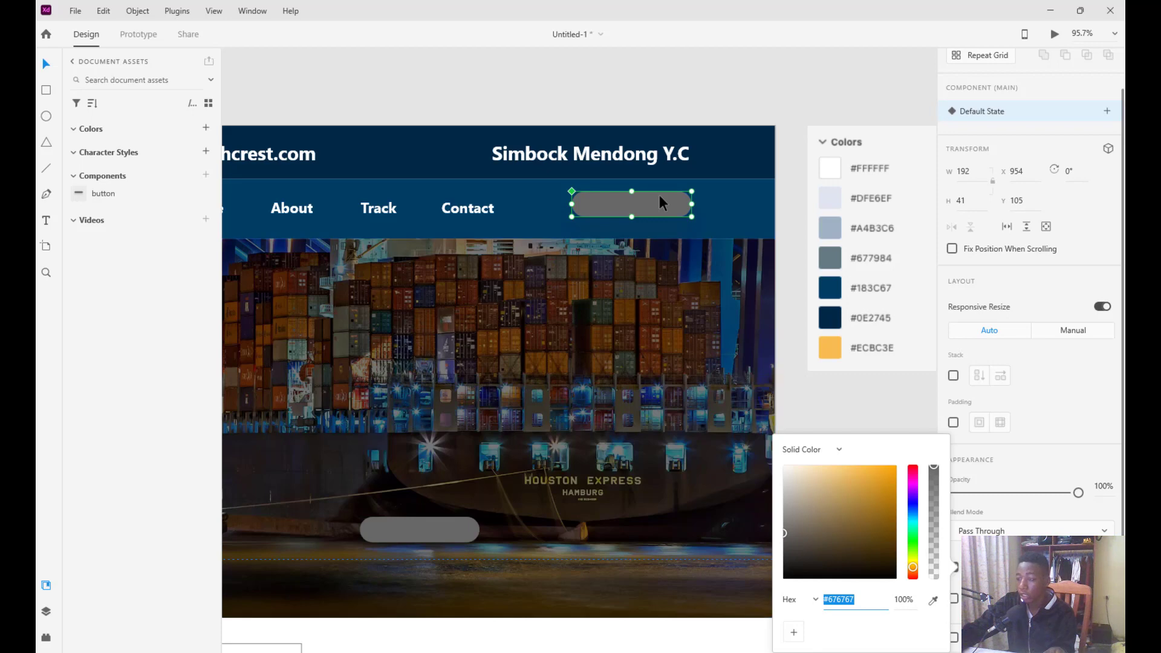
key(ctrl+z)
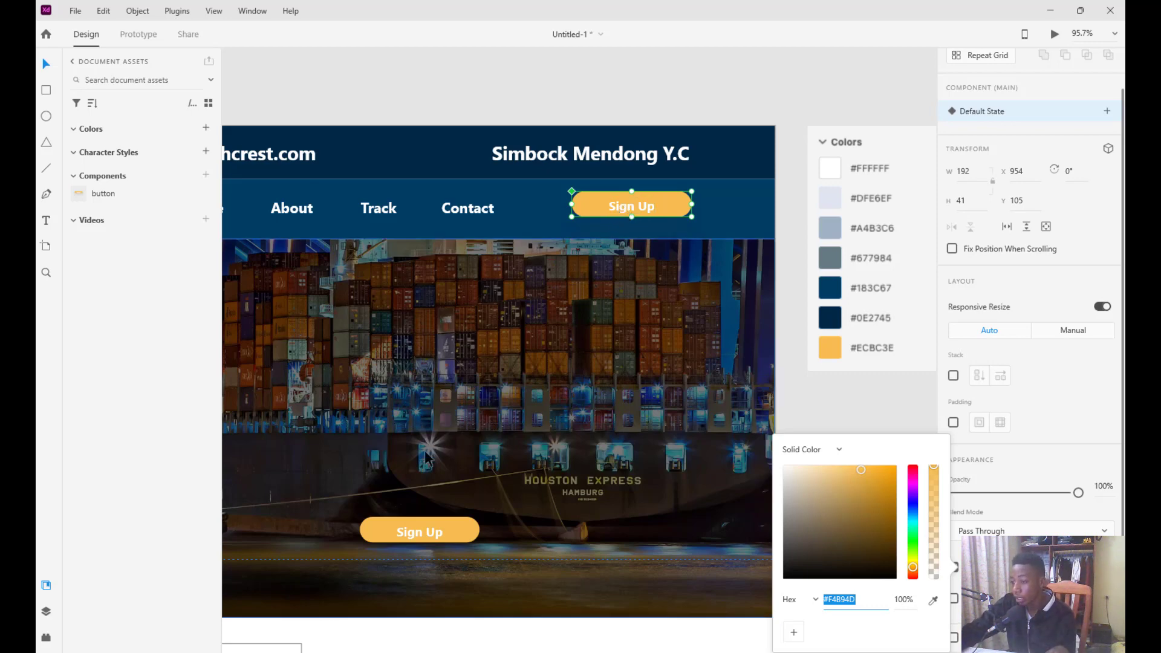
scroll(419, 505, down, 1)
Replace the hero-image button's Sign Up label with 'View More'
click(422, 520)
double_click(420, 515)
double_click(421, 515)
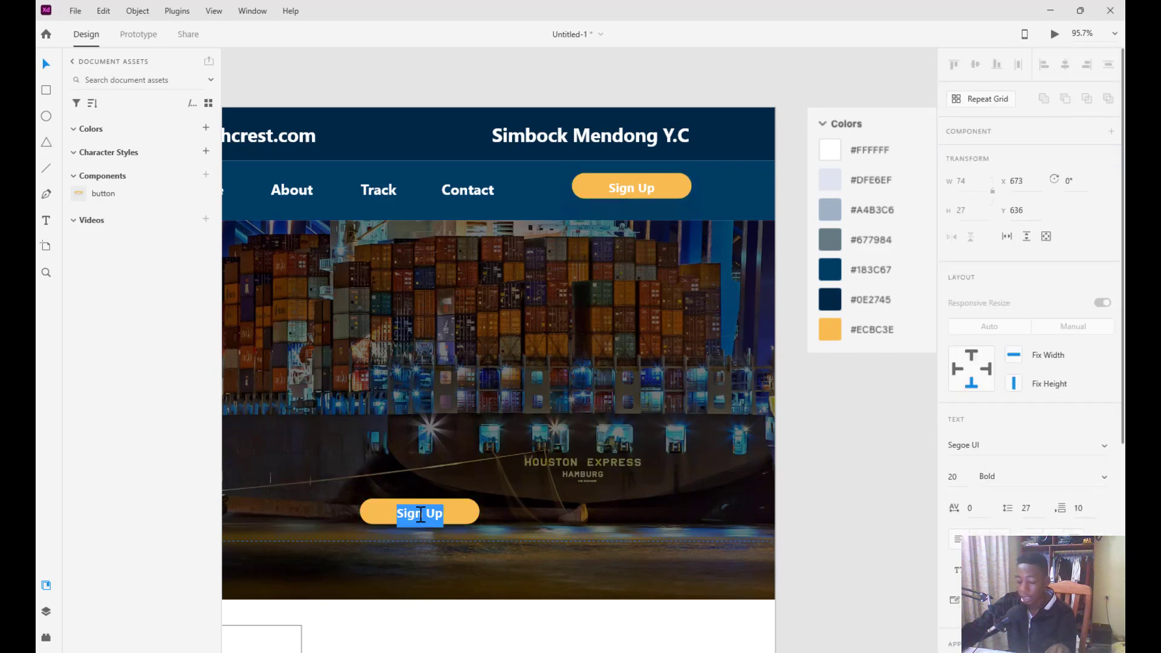
key(BackSpace)
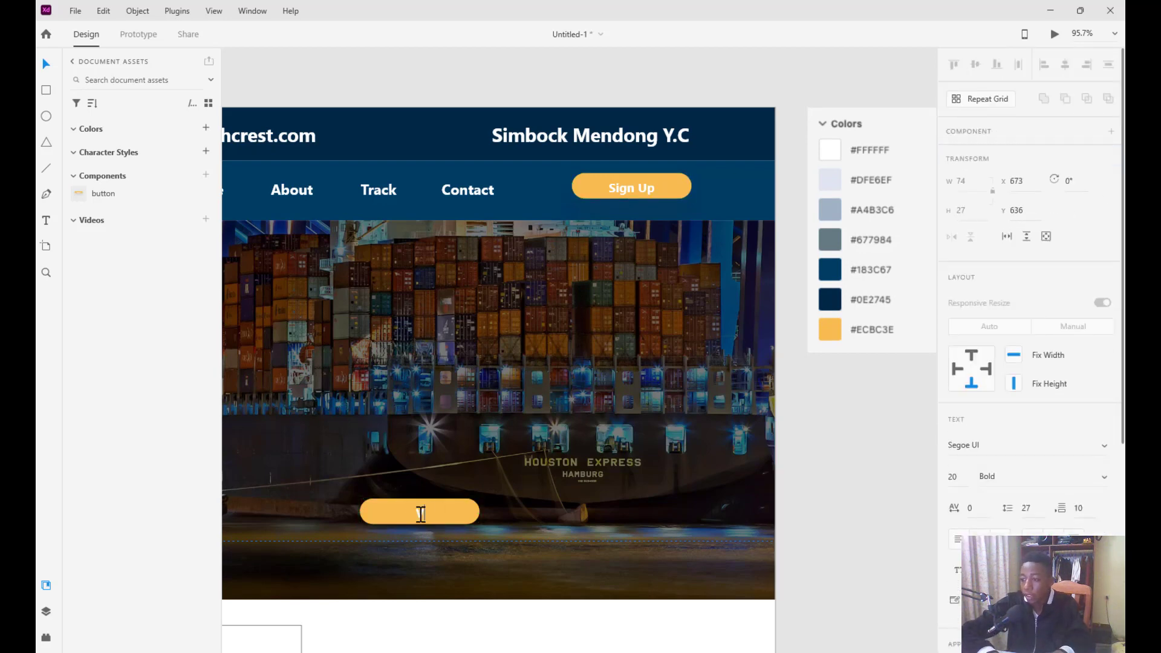
text(View More)
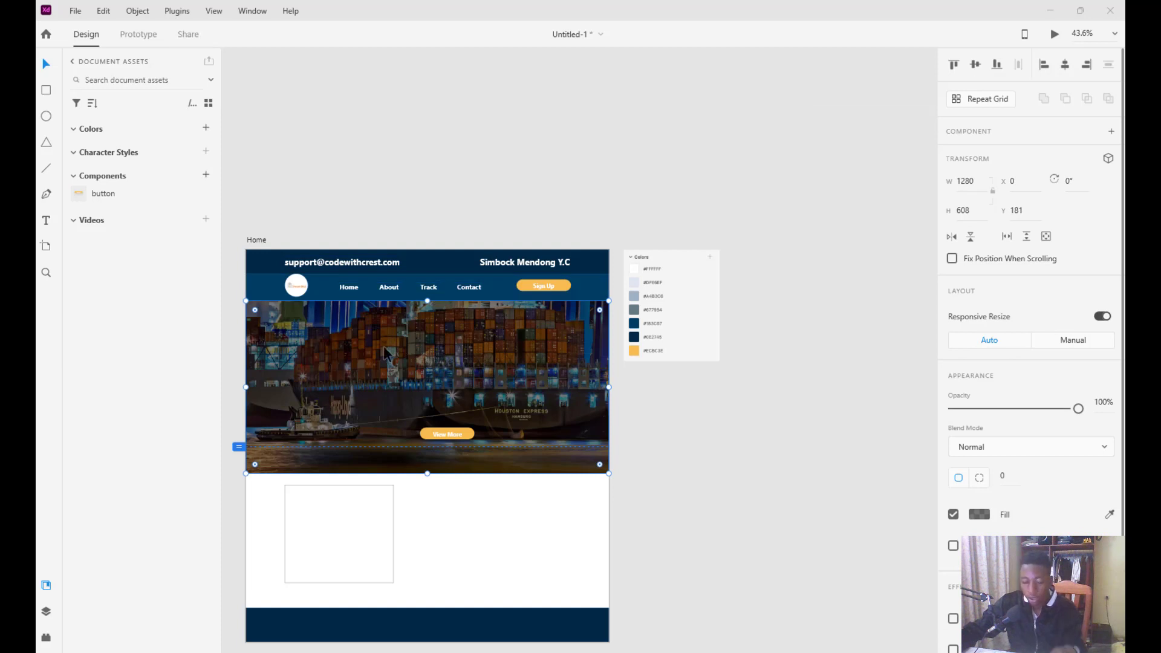
scroll(386, 353, left, 5)
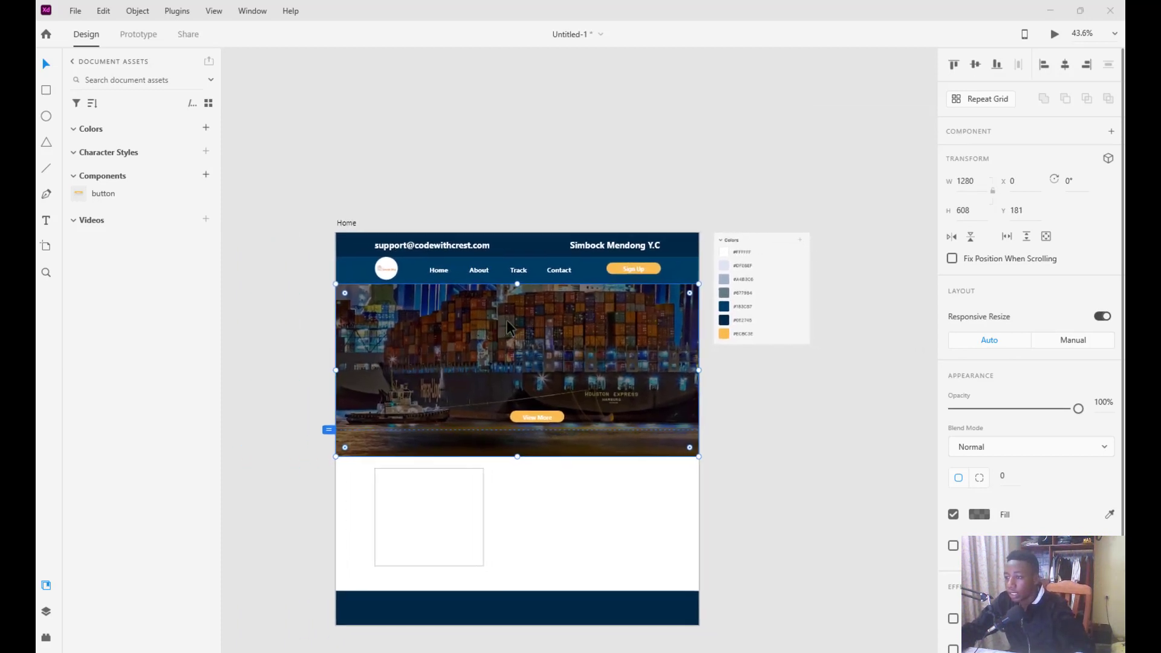
Nudge the View More button slightly left and lower on the hero image
scroll(547, 387, up, 2)
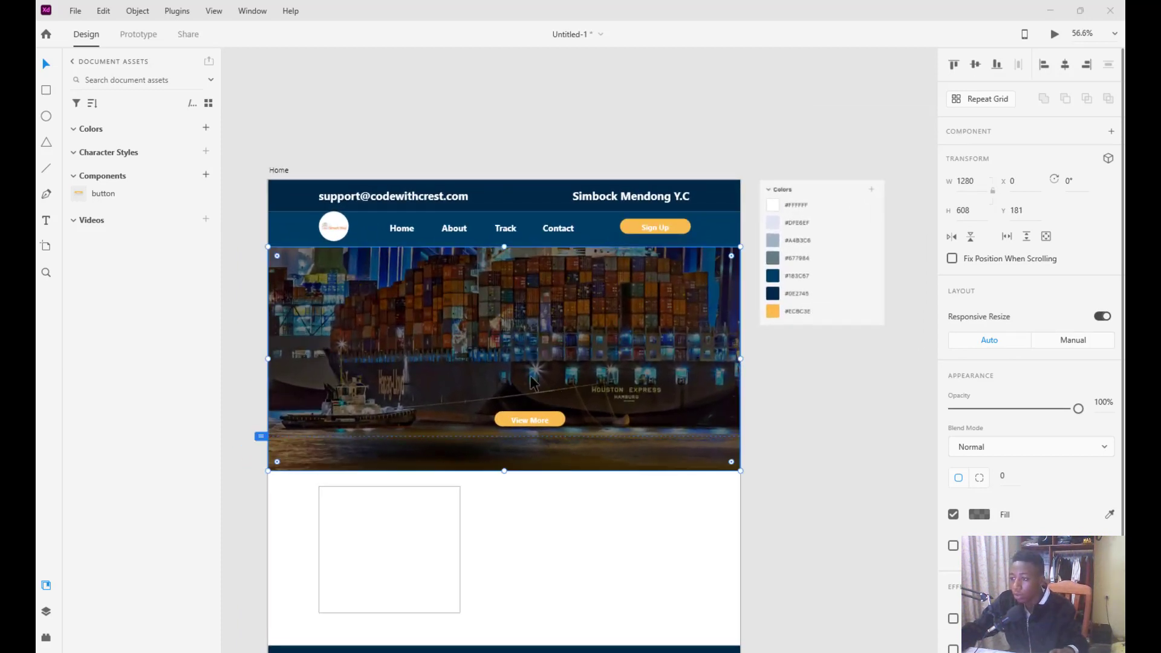
scroll(444, 333, left, 4)
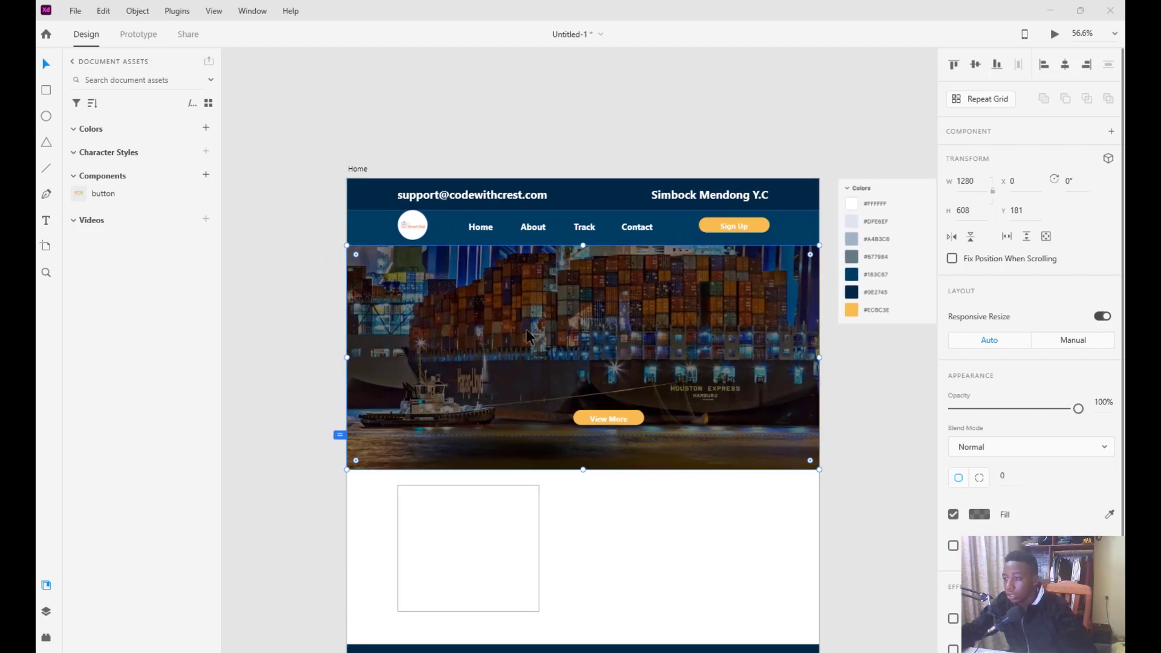
scroll(617, 327, up, 2)
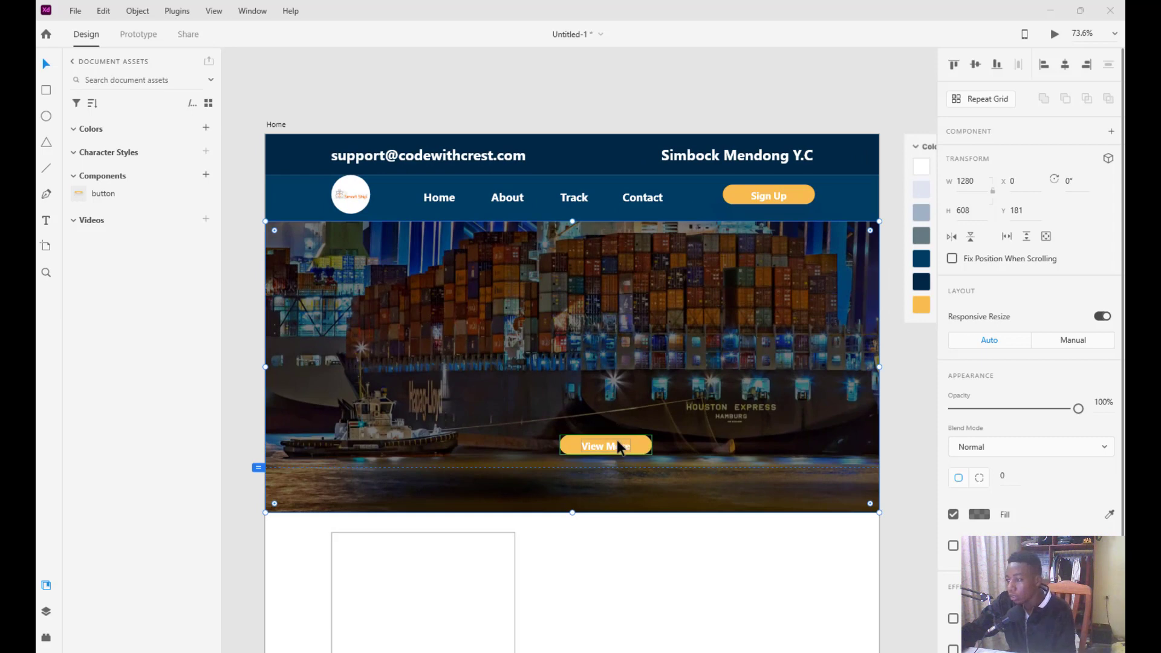
click(641, 450)
mouse_move(641, 452)
mouse_down()
mouse_move(621, 462)
mouse_move(640, 434)
mouse_move(625, 448)
mouse_up()
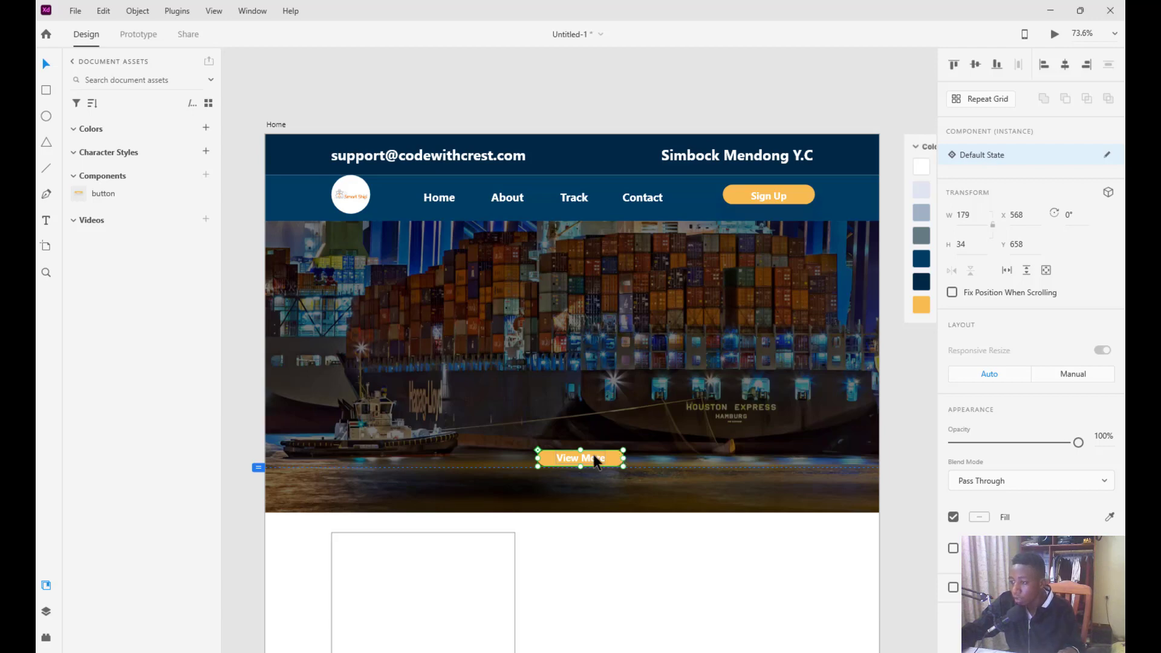
scroll(593, 459, up, 5)
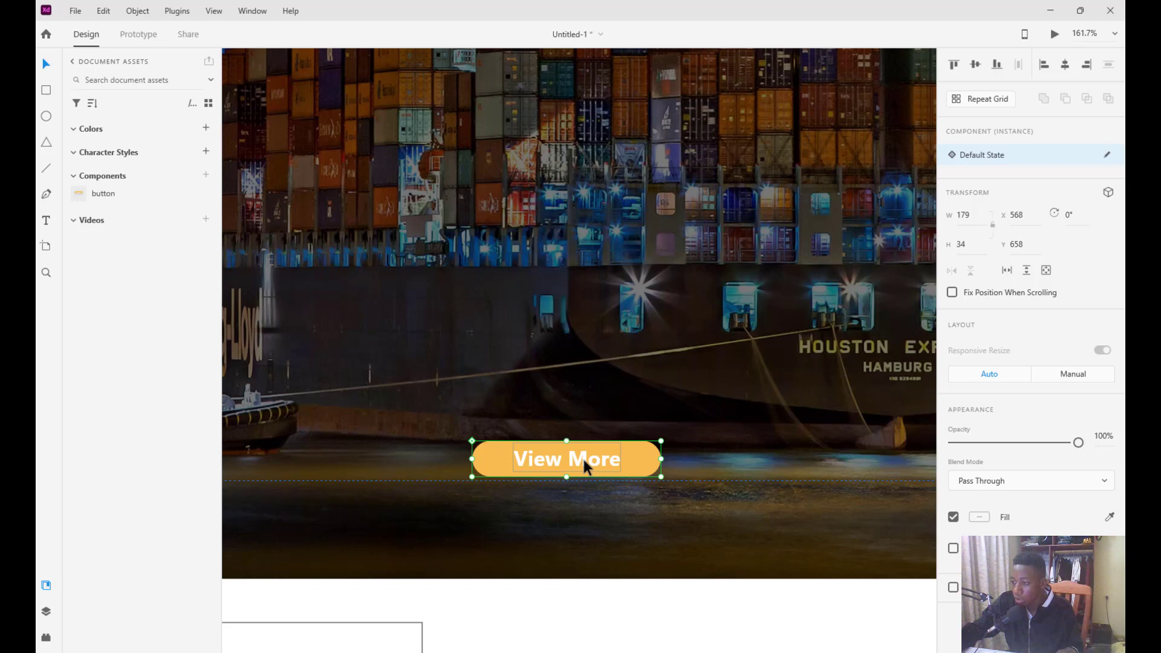
key(Escape)
Group the View More button, enlarge it to 254×45 and move it to X 561, Y 669
click(630, 459)
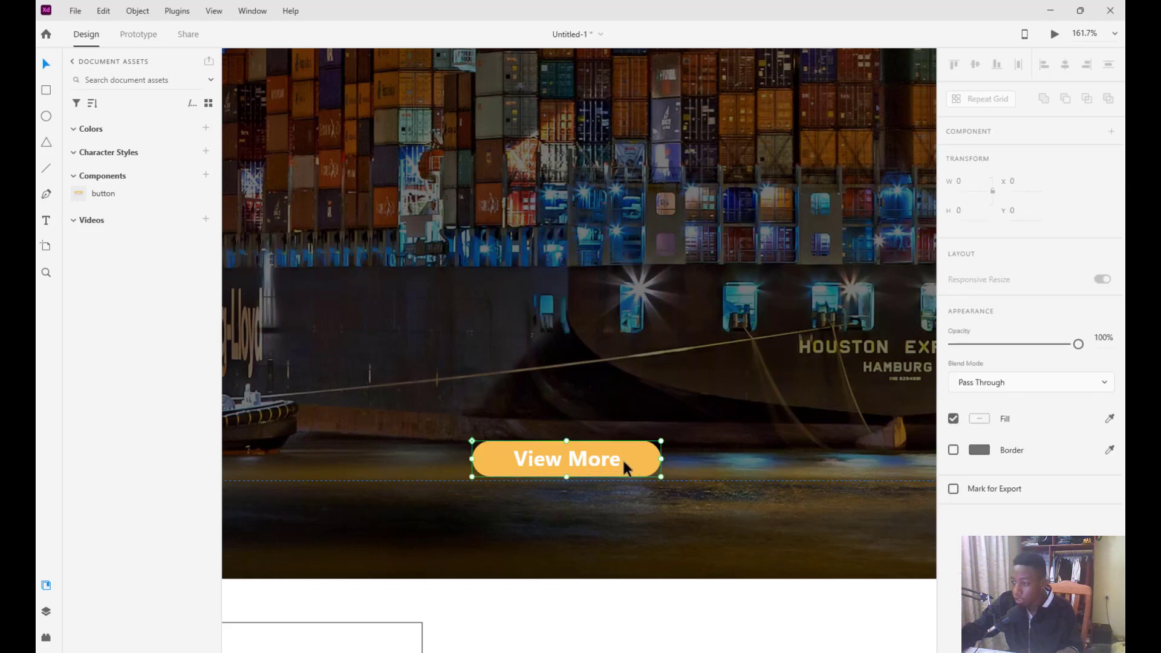
right_click(631, 460)
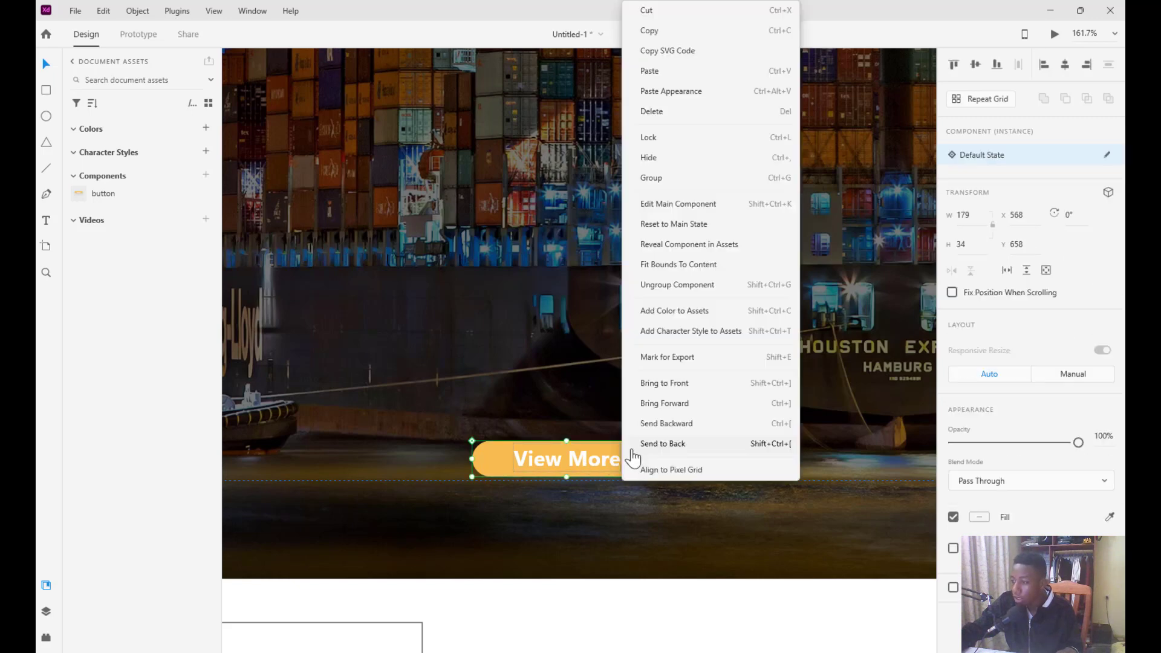
click(661, 183)
drag(663, 436, 740, 429)
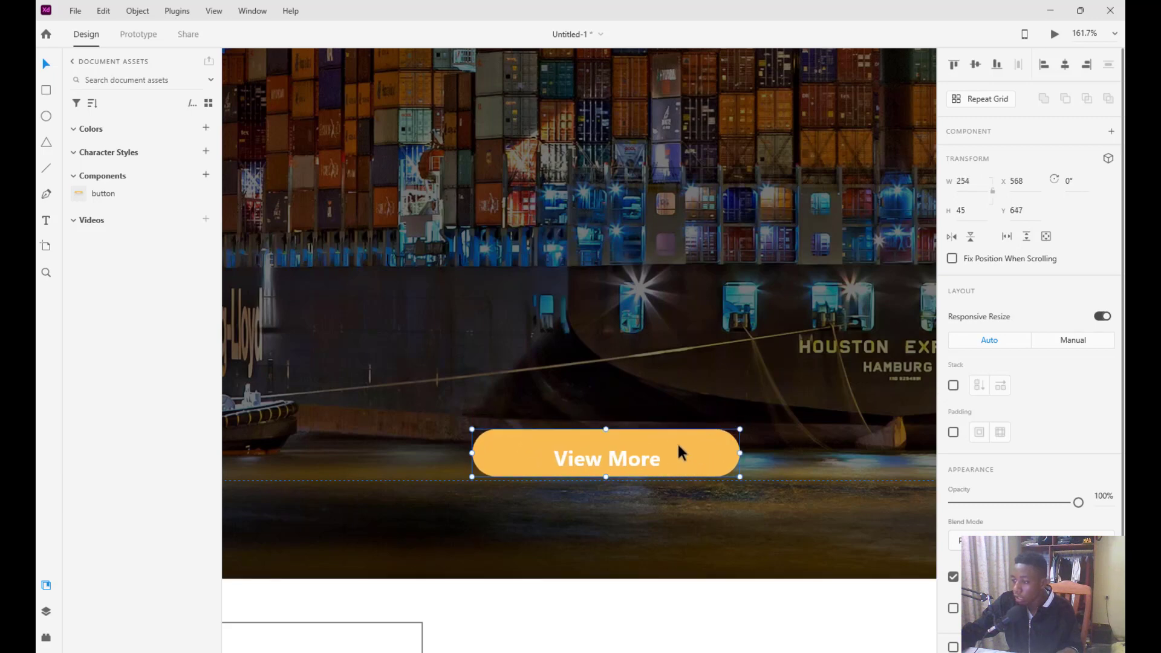
scroll(658, 439, down, 5)
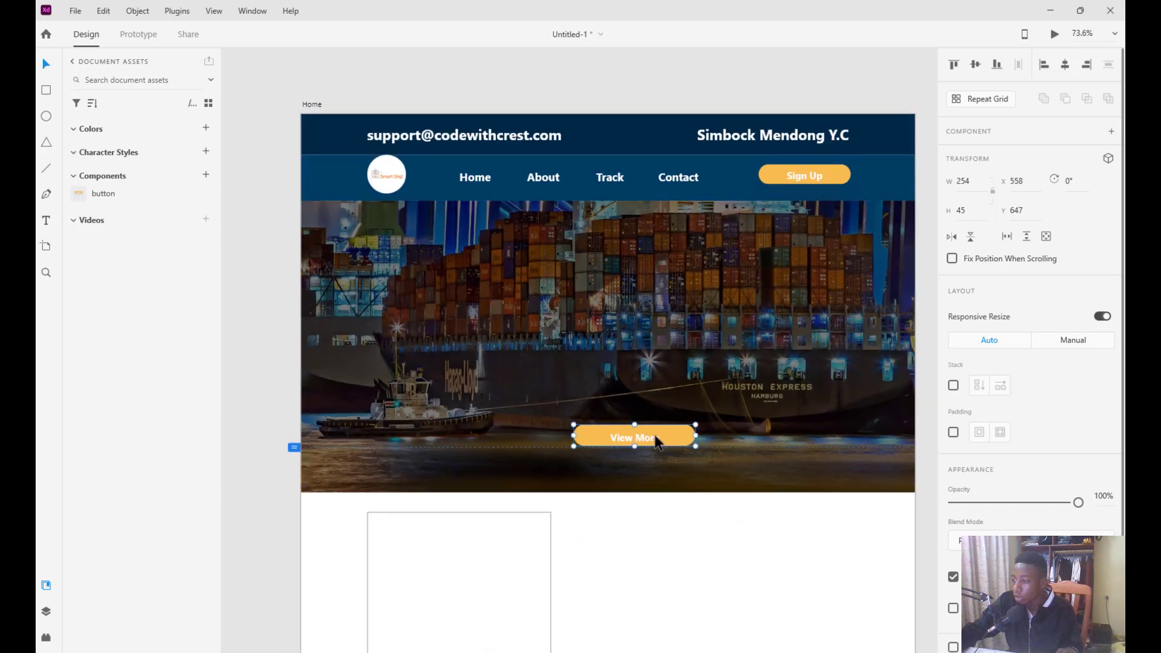
drag(658, 443, 663, 453)
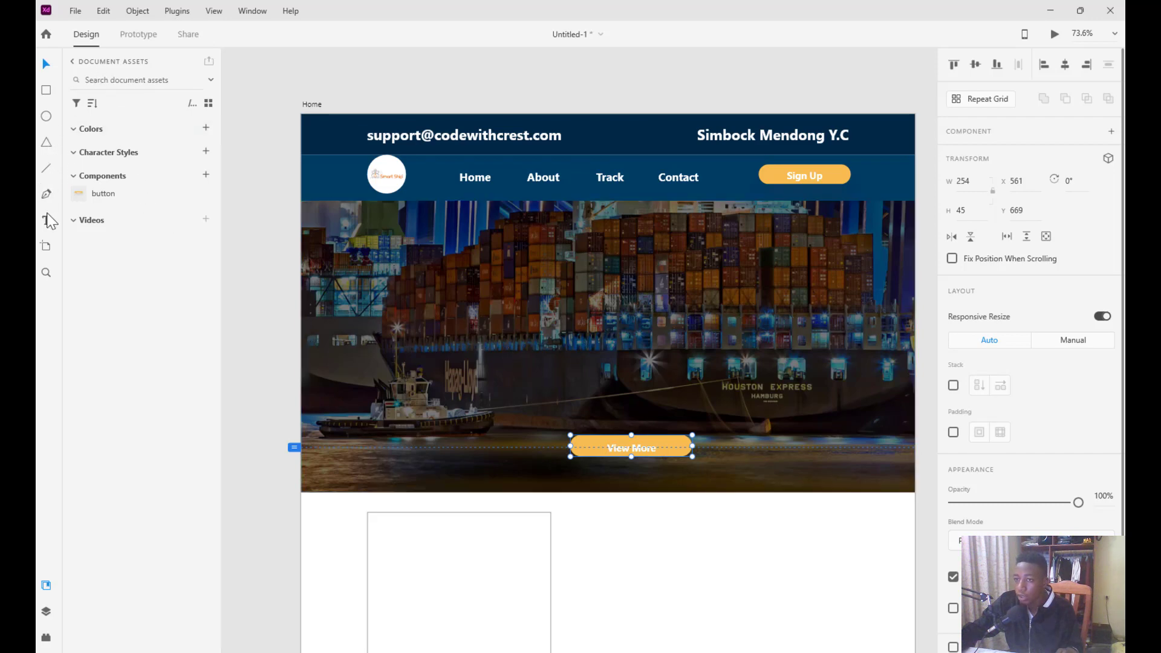
Duplicate the header e-mail text down into the hero image and select its contents
click(448, 137)
drag(480, 145, 612, 265)
double_click(611, 260)
click(611, 259)
triple_click(612, 258)
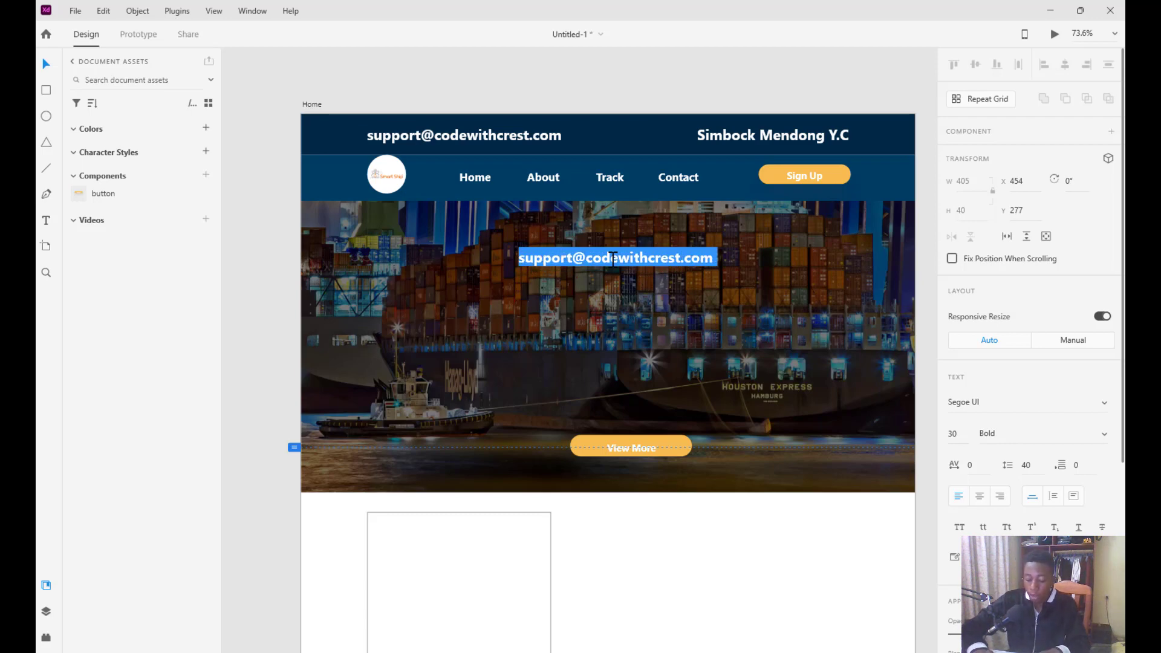
Change the copy to 'BEST SHIPPING AGENCY' and nudge it up into place
text(BEST COURIA)
key(BackSpace)
text(E)
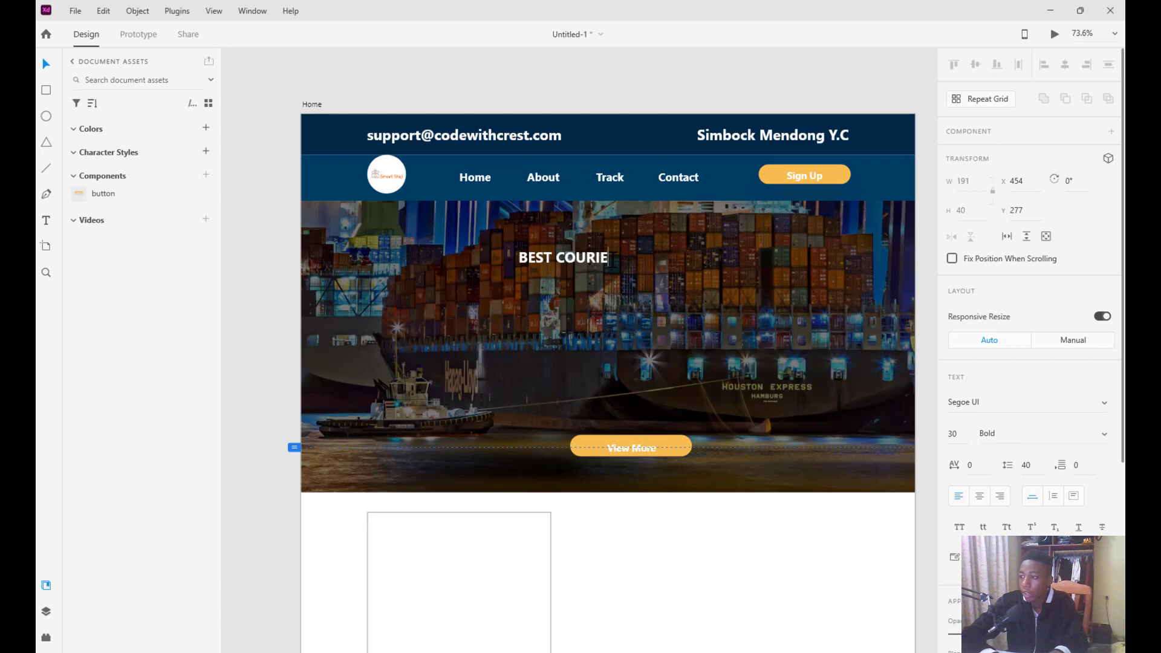
key(BackSpace)
key(BackSpace)
key(BackSpace)
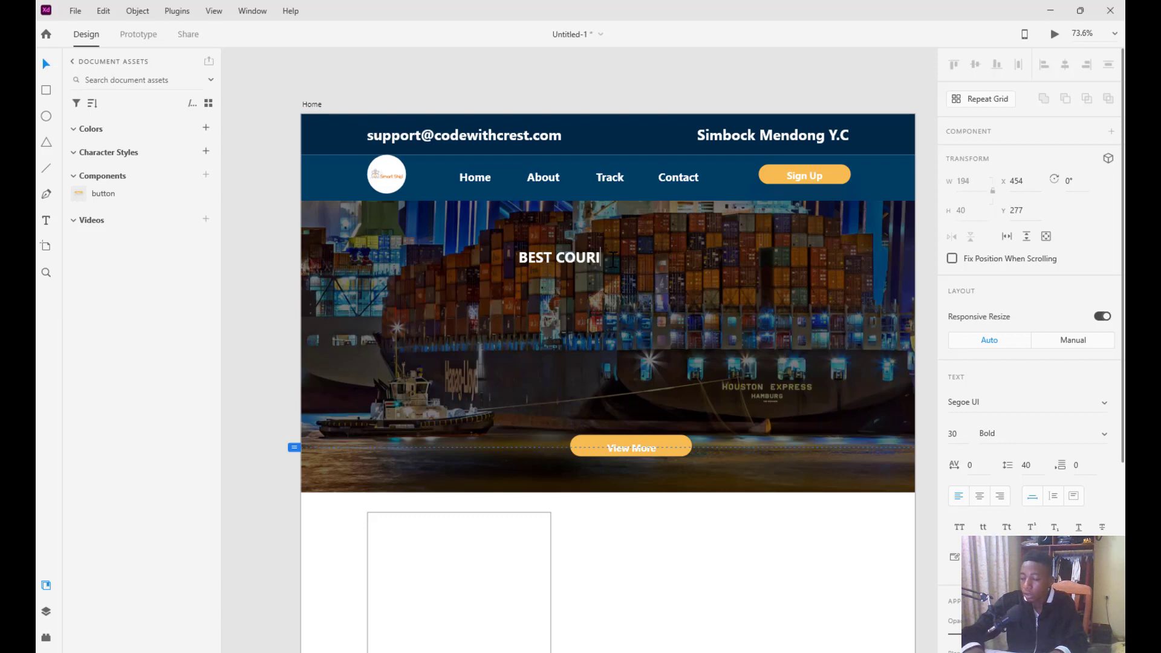
text(SHIPPING AGENCY)
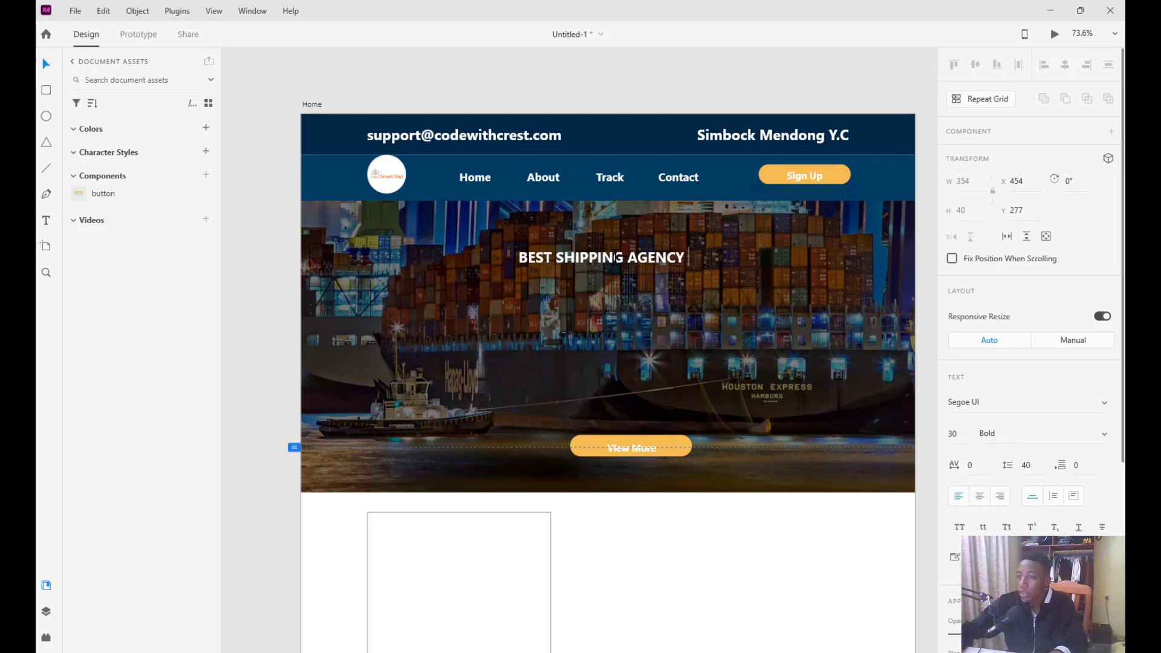
key(Escape)
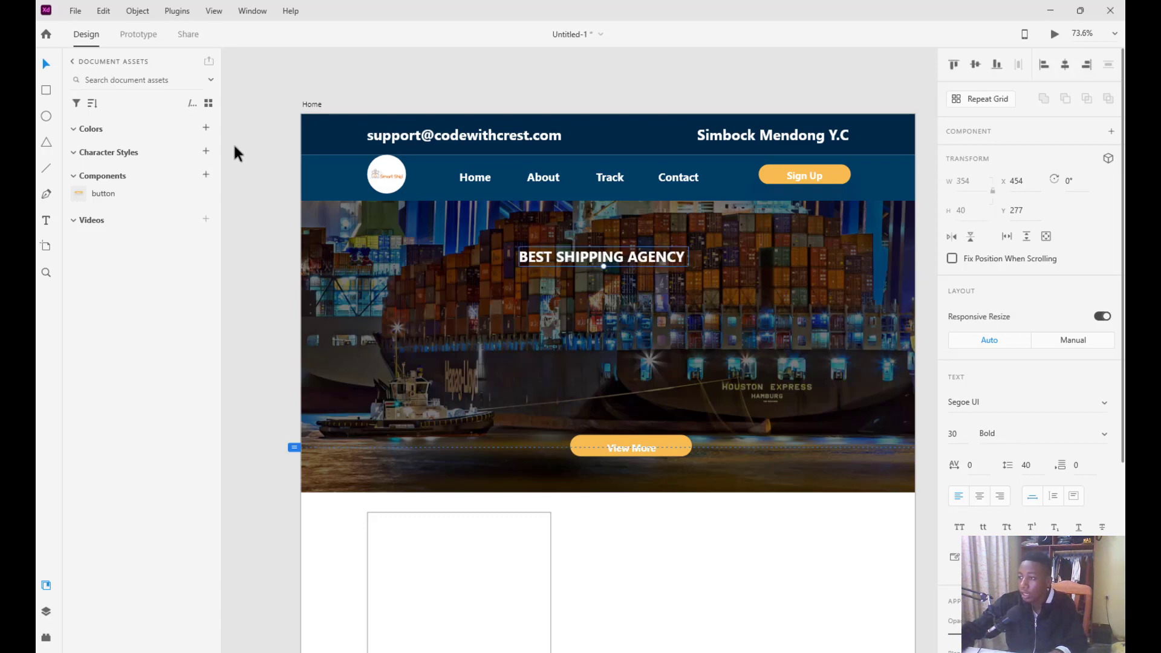
drag(566, 264, 574, 255)
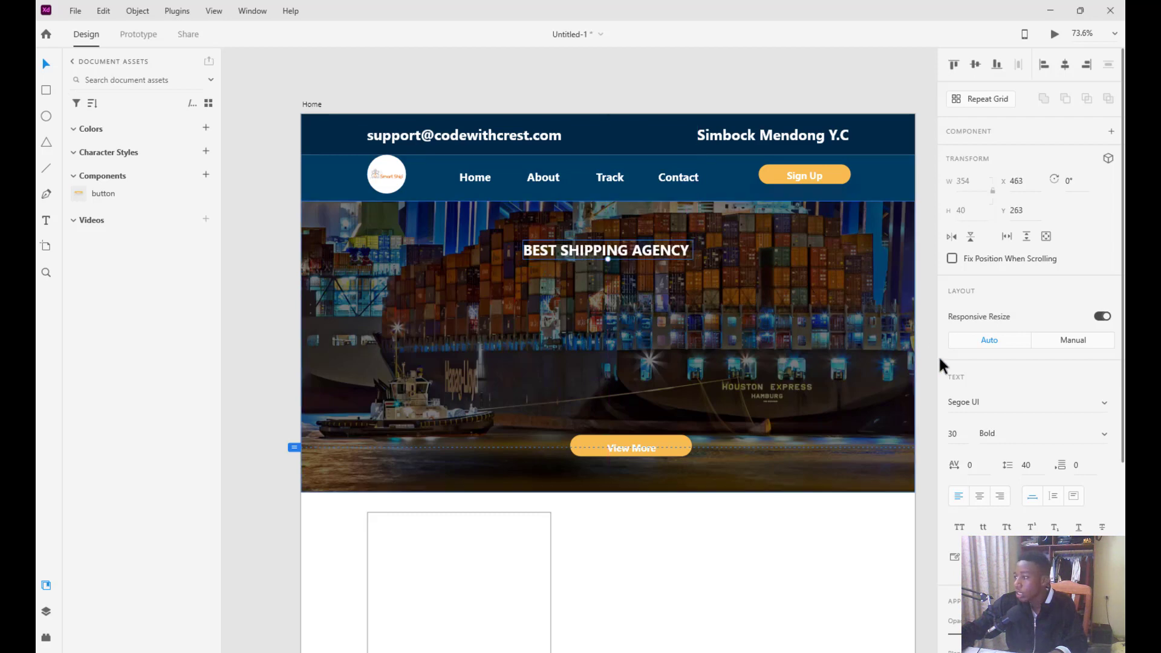
Set the BEST SHIPPING AGENCY heading's font size to 50
click(963, 430)
key(Up)
key(Up)
key(Up)
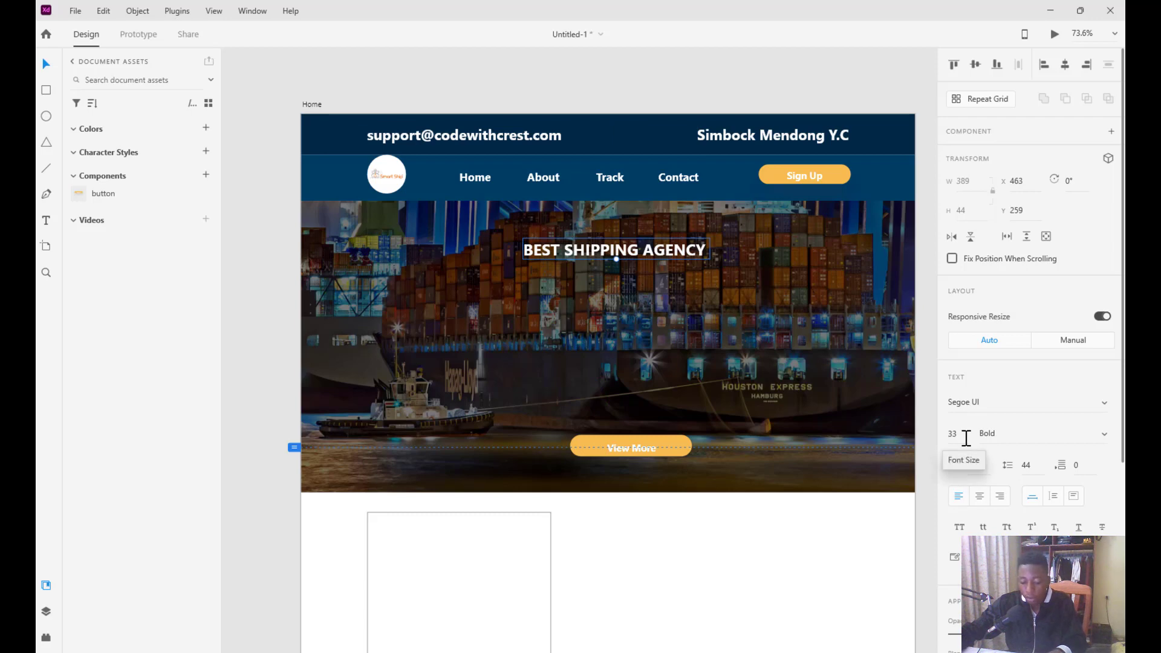
key(Return)
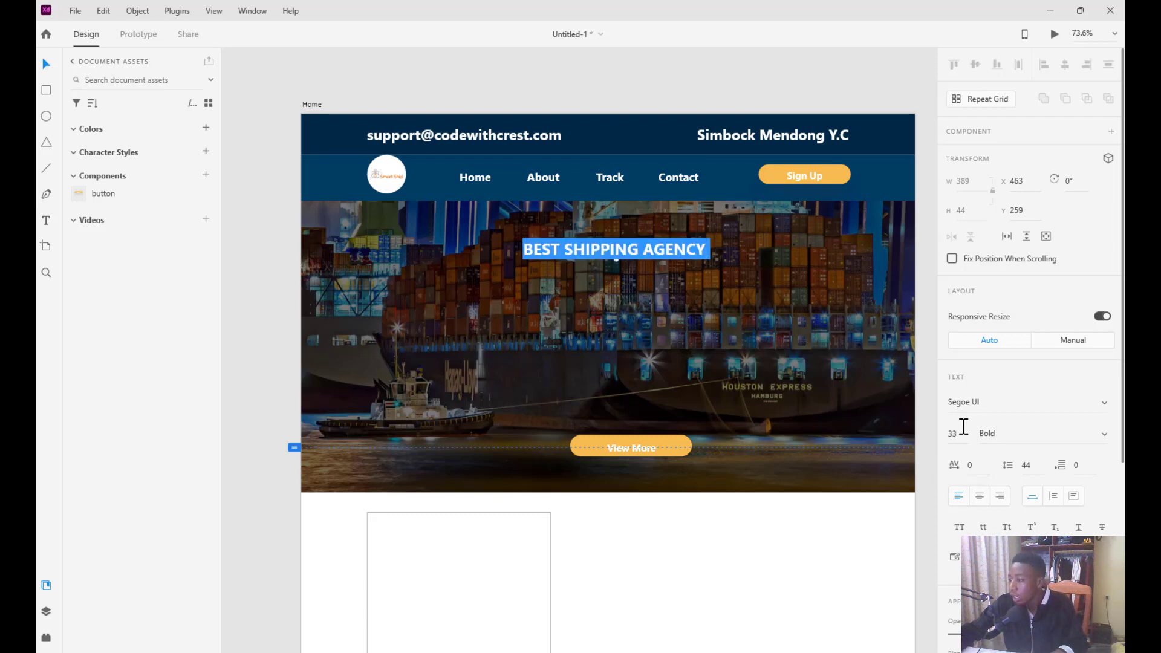
click(960, 436)
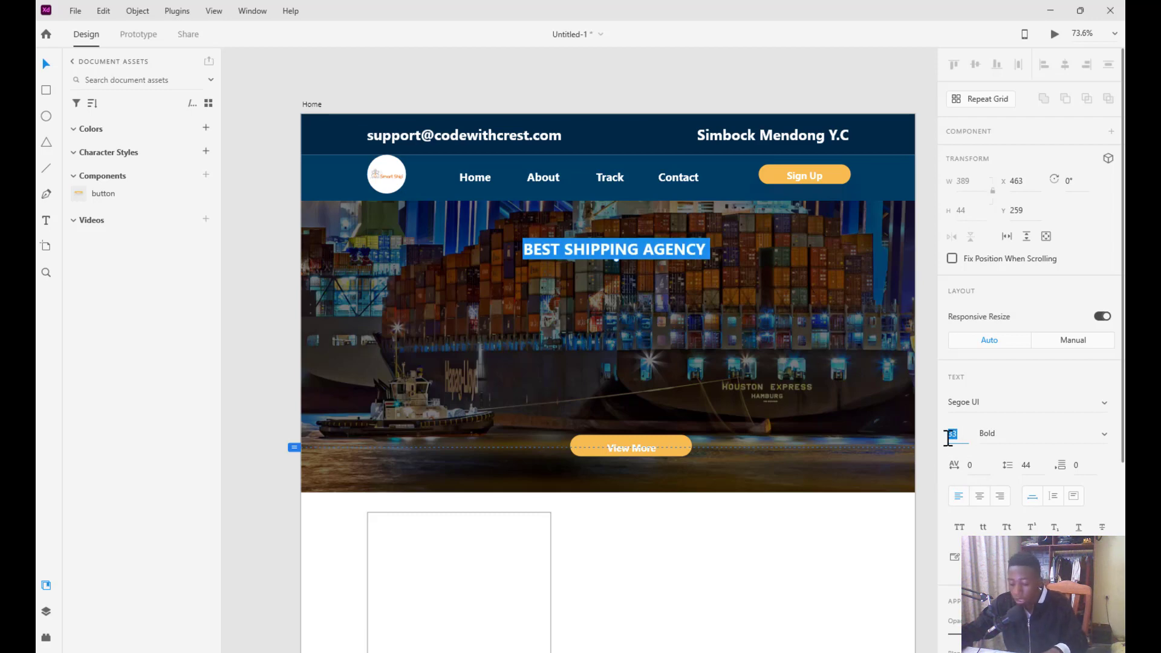
text(50)
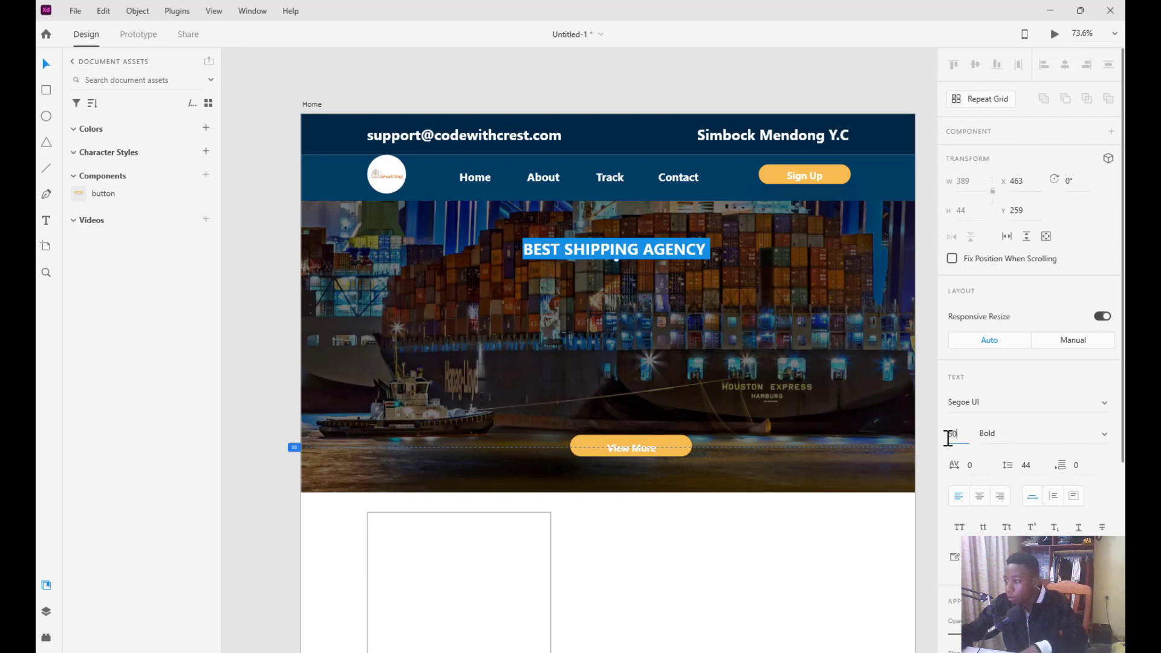
key(Return)
Re-centre the enlarged heading over the hero image
click(723, 249)
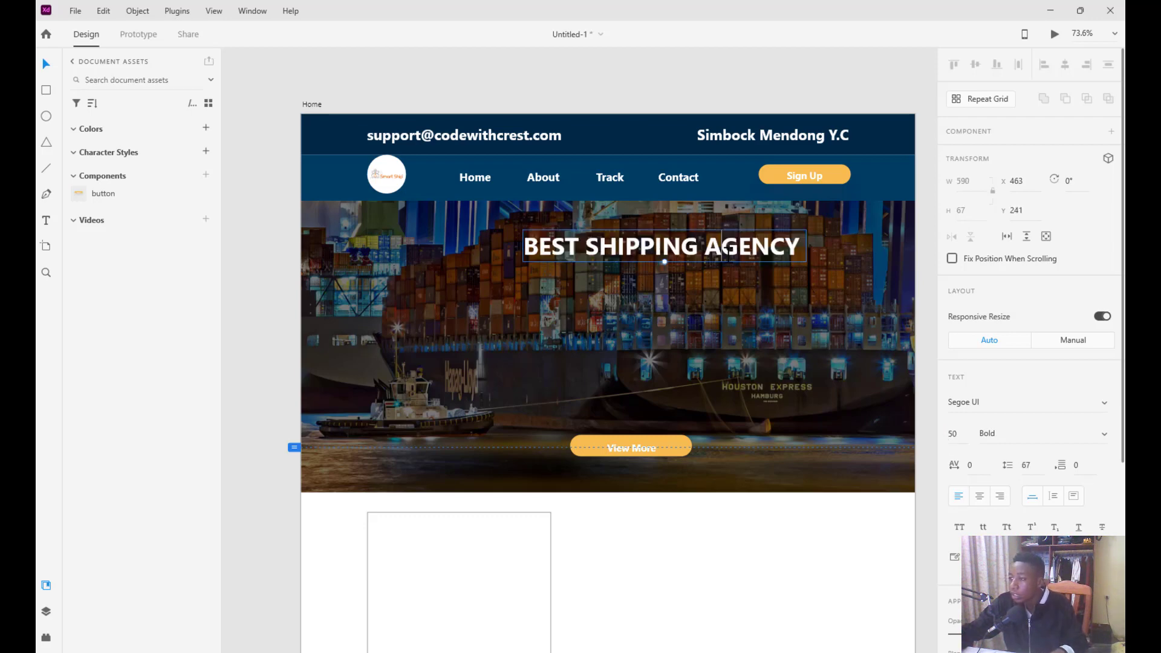
key(ctrl+a)
key(BackSpace)
key(ctrl+z)
drag(659, 255, 614, 251)
Select the word SHIPPING within the heading text
double_click(614, 241)
click(608, 242)
drag(650, 241, 538, 242)
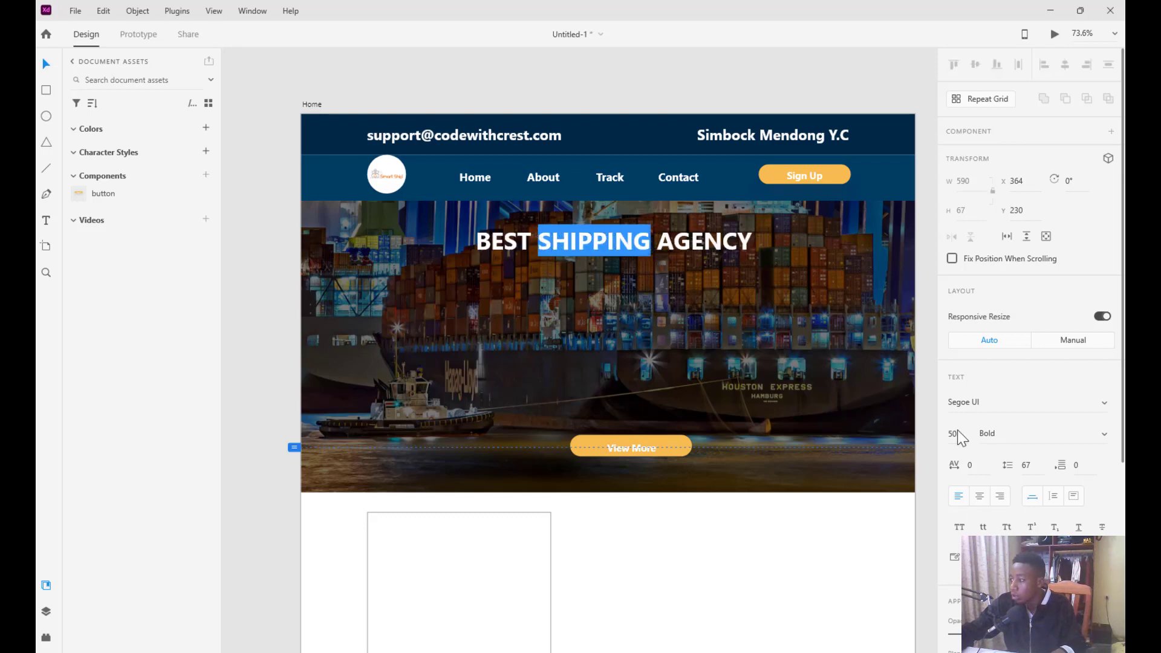
Fill SHIPPING with the orange sampled from the Sign Up button
scroll(979, 484, down, 5)
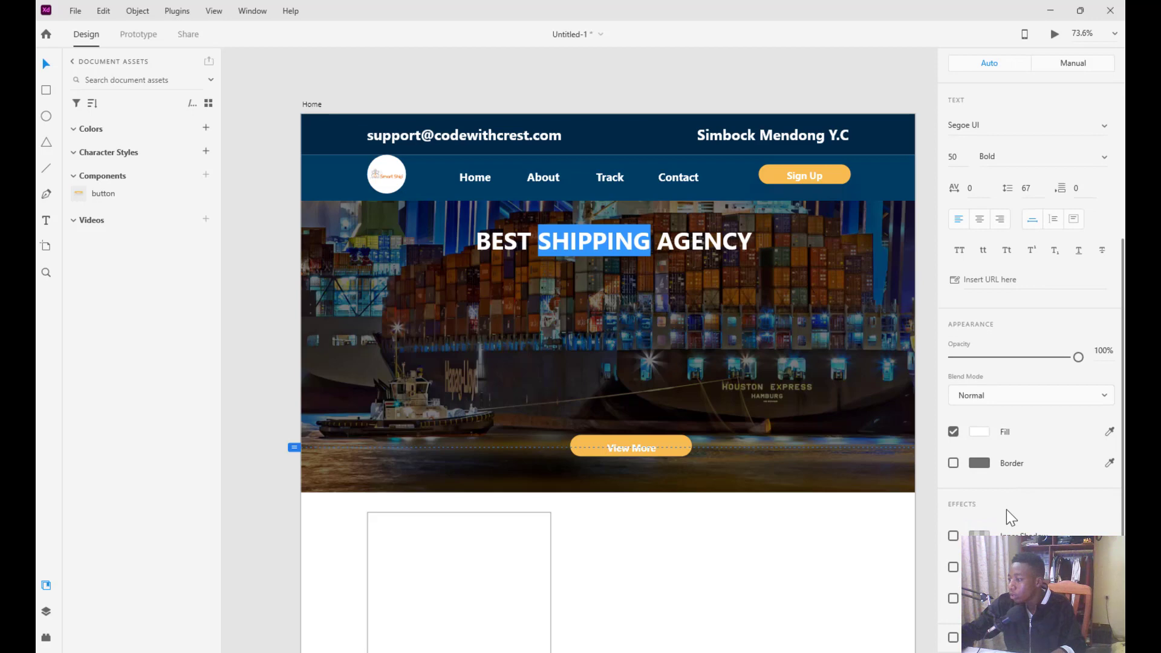
click(983, 428)
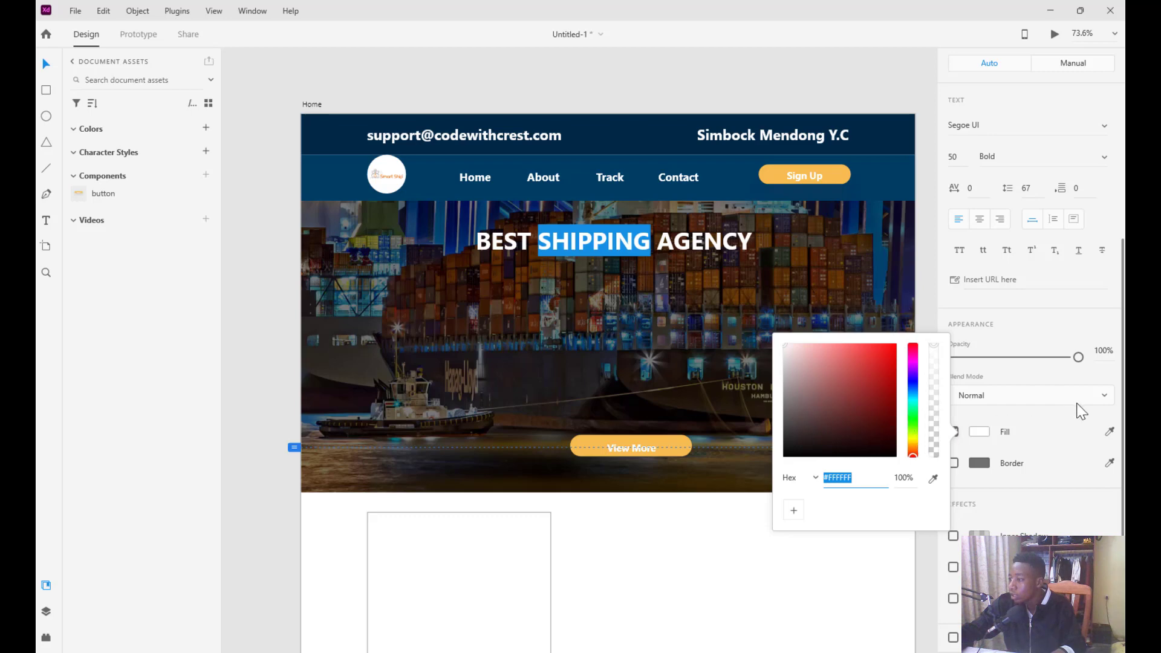
click(1110, 433)
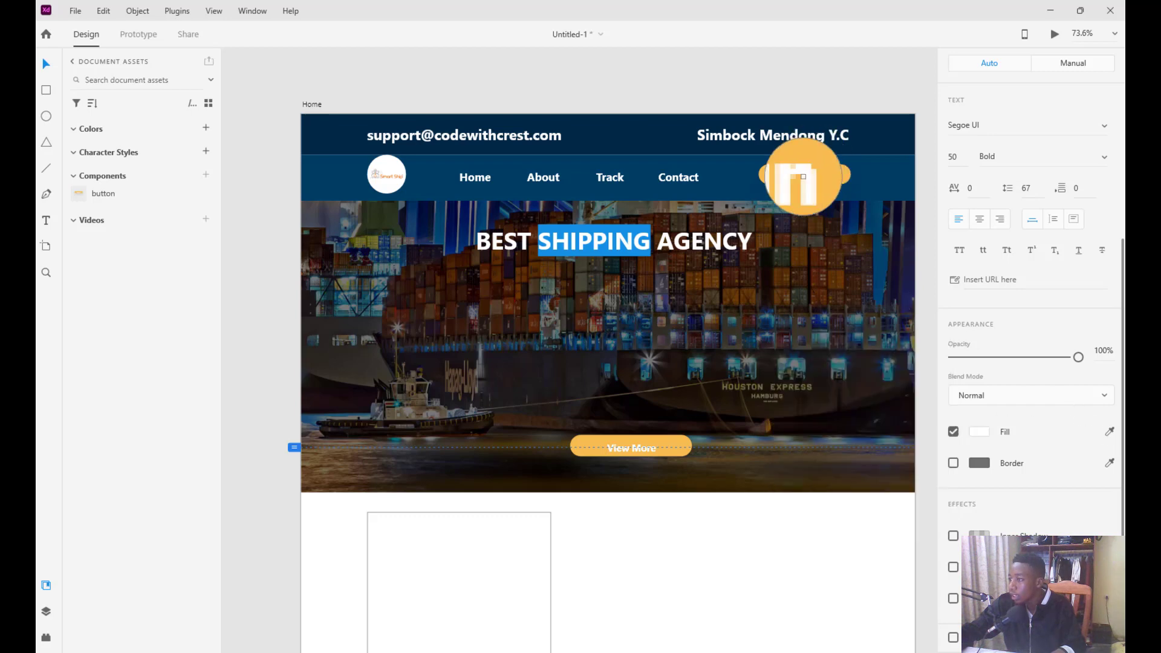
click(788, 181)
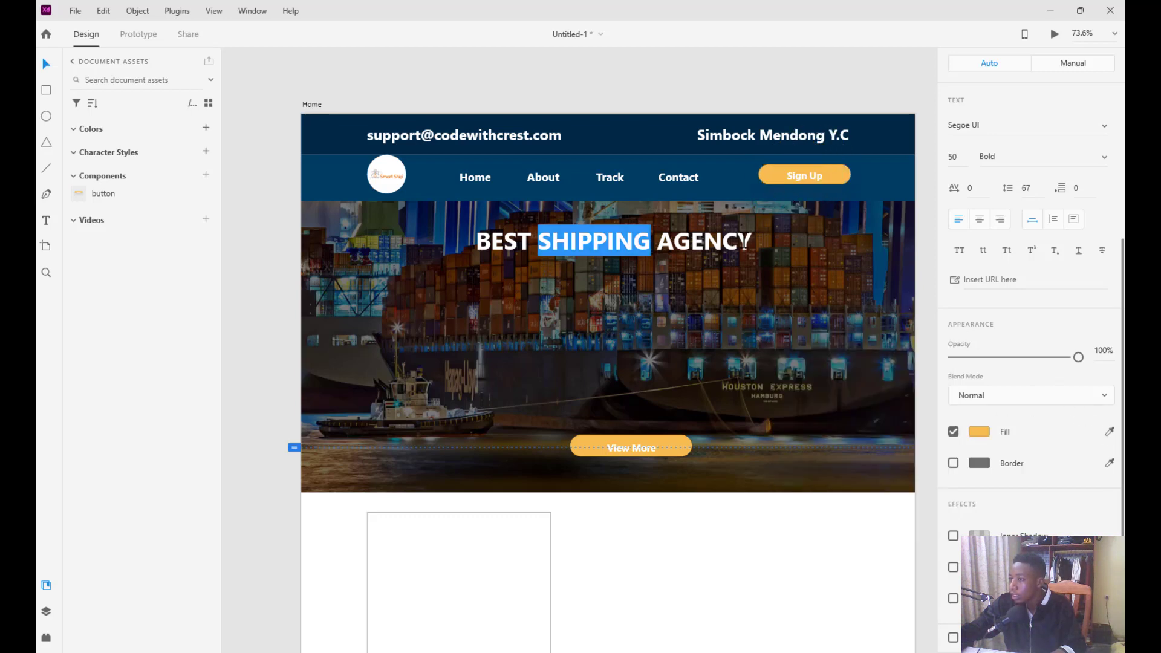
key(Escape)
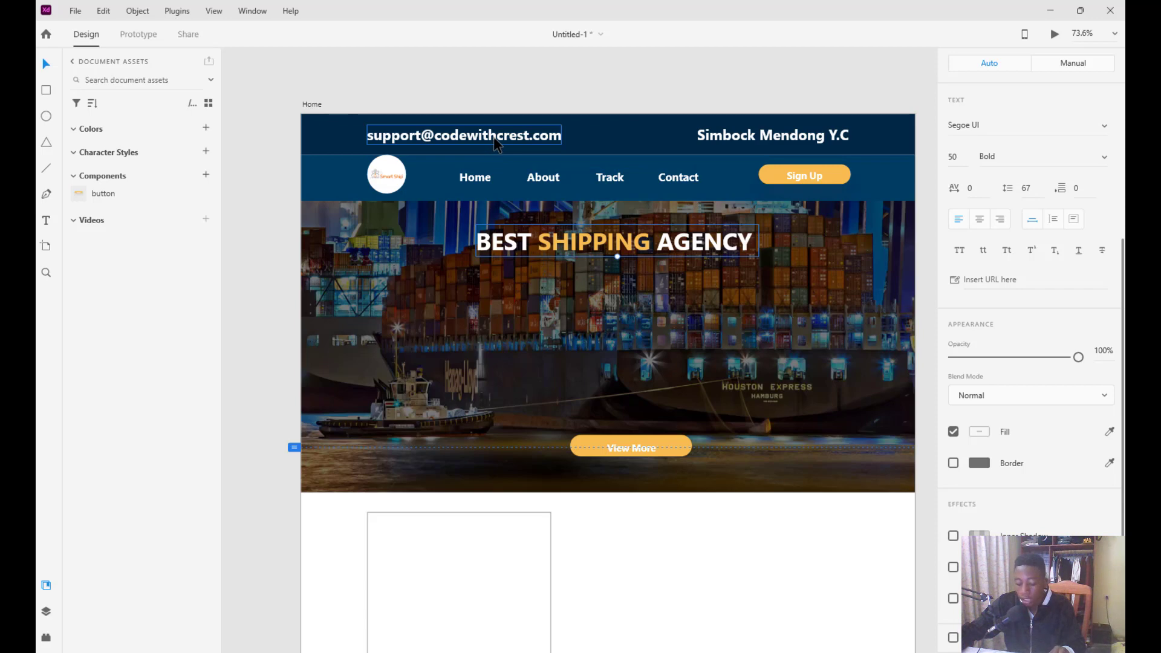
Copy the email text into the hero and type 'WE OFFER BEST OF CUSTOMER SUPPORT' and 'REGISTER WUITH US TODAY' lines
drag(494, 137, 653, 290)
double_click(653, 291)
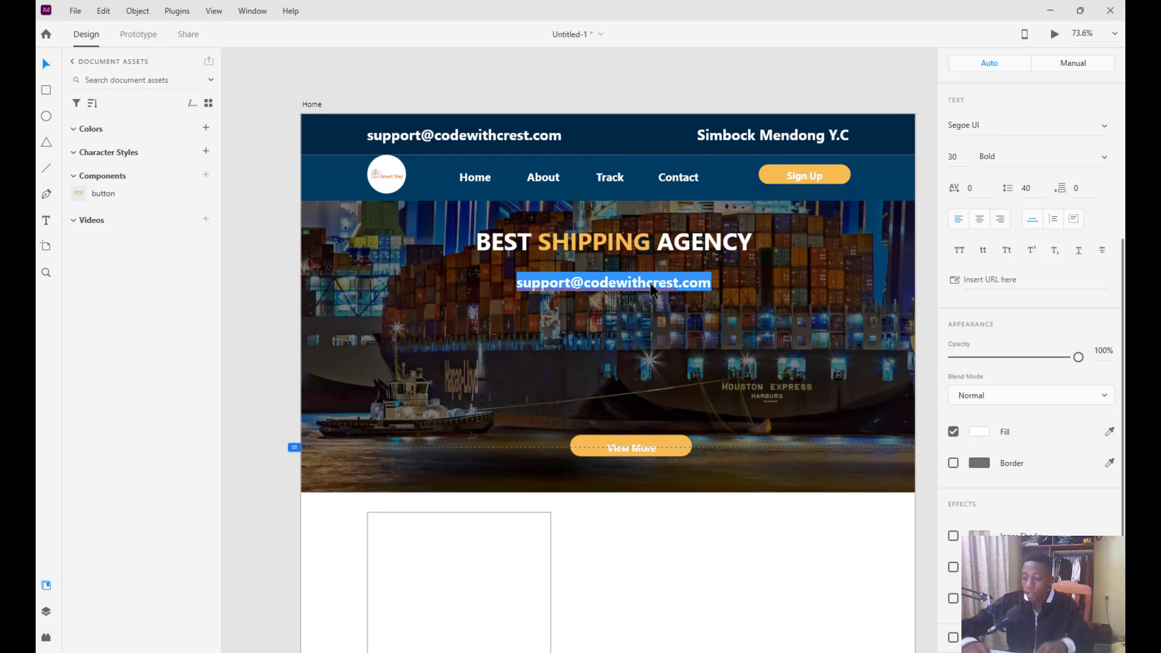
text(WE OFFER BEST OF CUSTOMER SUPPORT)
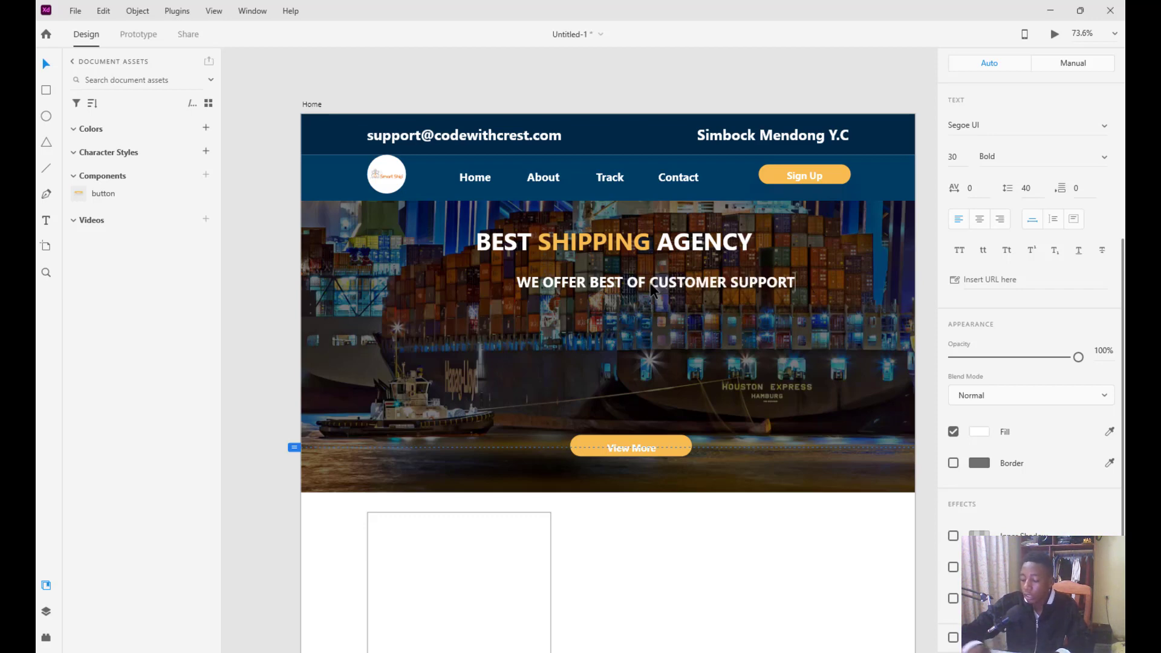
key(Return)
text(B)
key(BackSpace)
text(CEXOME)
key(BackSpace)
key(BackSpace)
key(BackSpace)
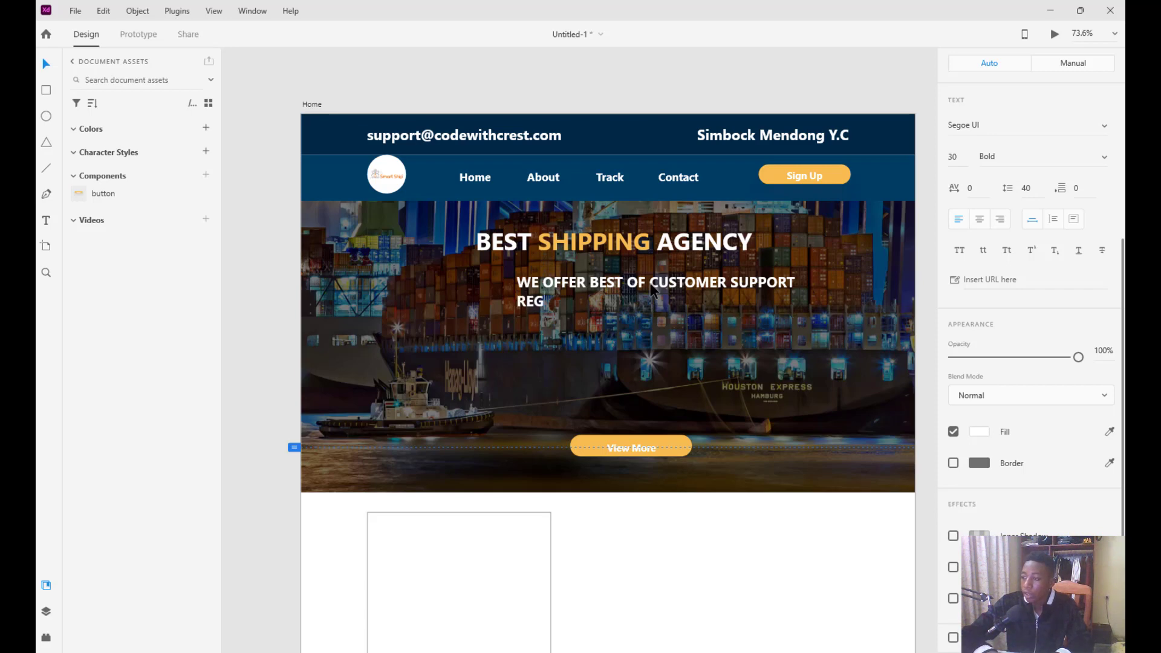
text(REGISTER WU)
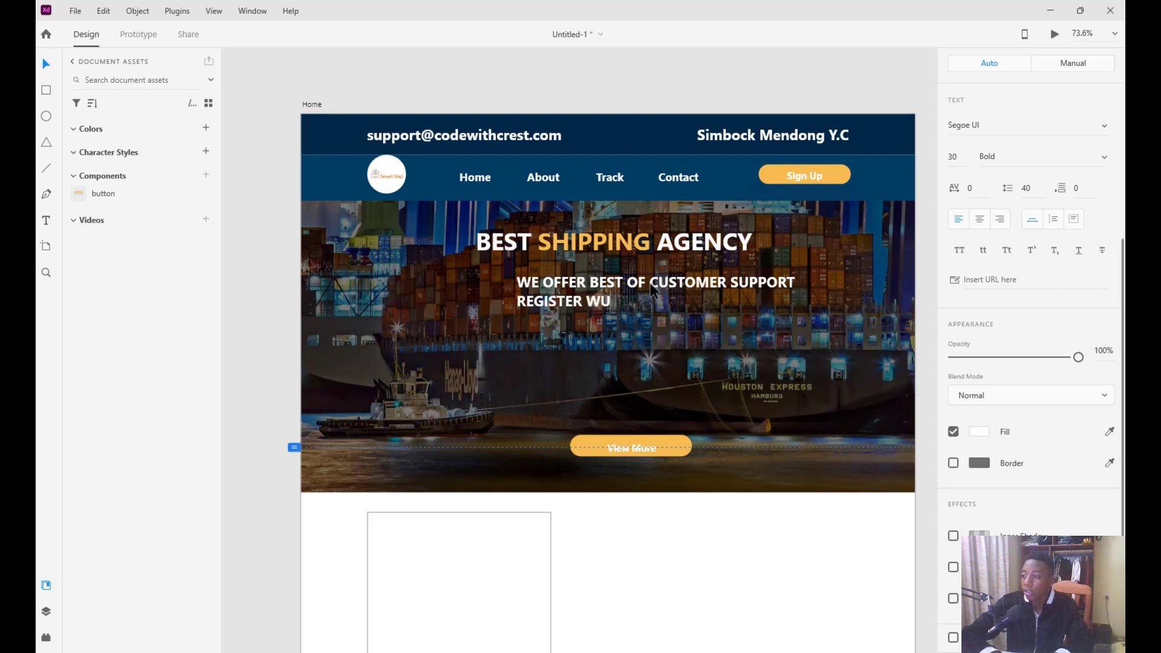
key(BackSpace)
text(ITH US TODAY)
key(Return)
text(AL)
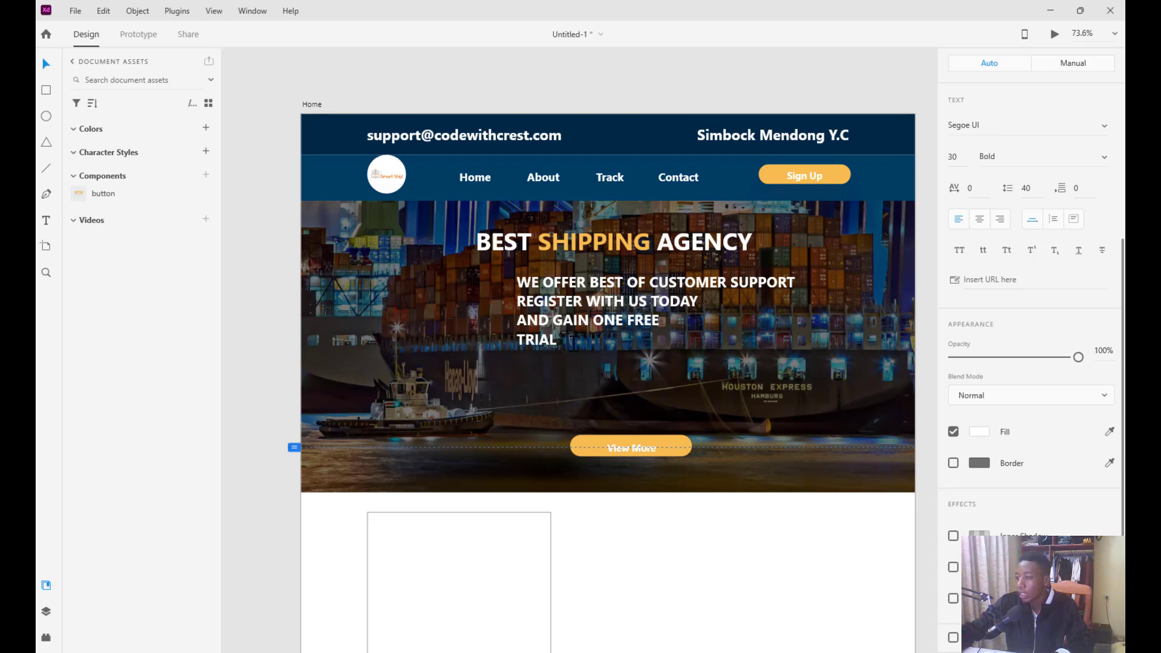
Centre-align the tagline lines and move them up under the heading
click(51, 63)
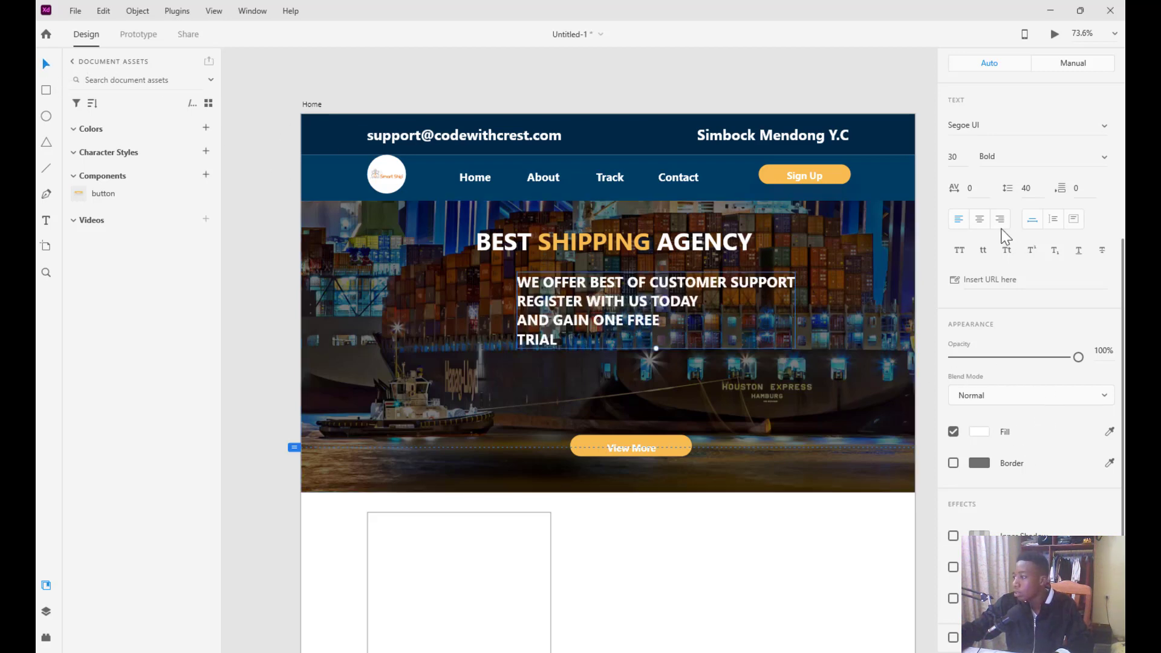
click(980, 219)
mouse_move(655, 320)
mouse_down()
mouse_move(653, 306)
mouse_move(622, 302)
mouse_move(618, 327)
mouse_up()
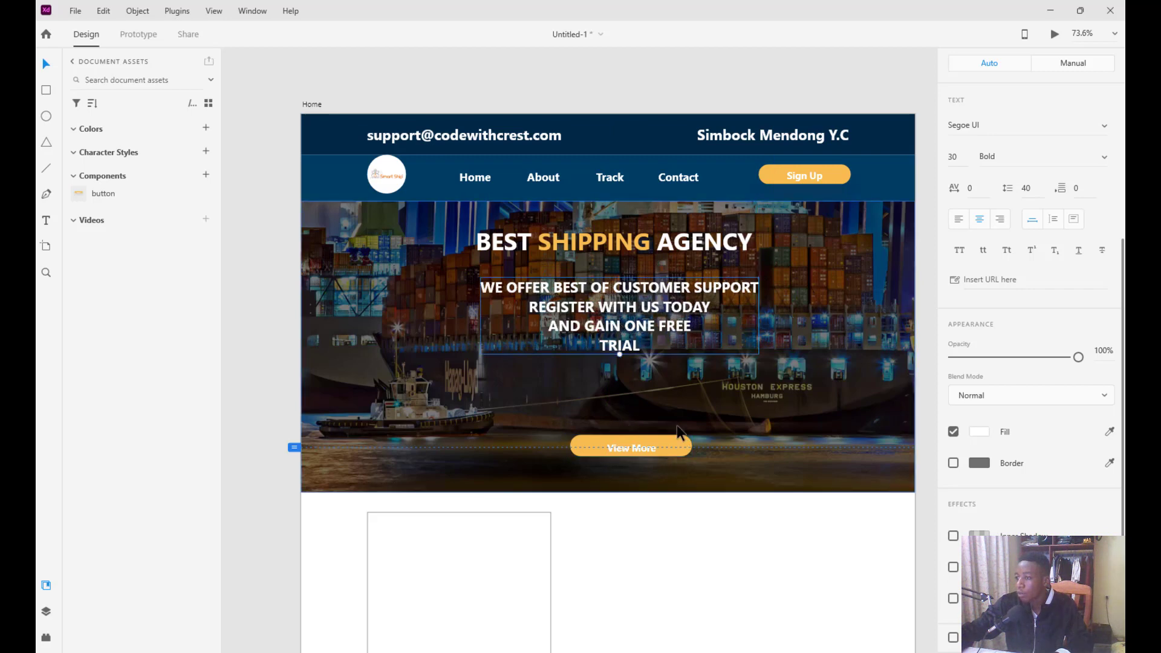
Raise the View More button and draw a wide white bar under the heading
drag(668, 446, 668, 431)
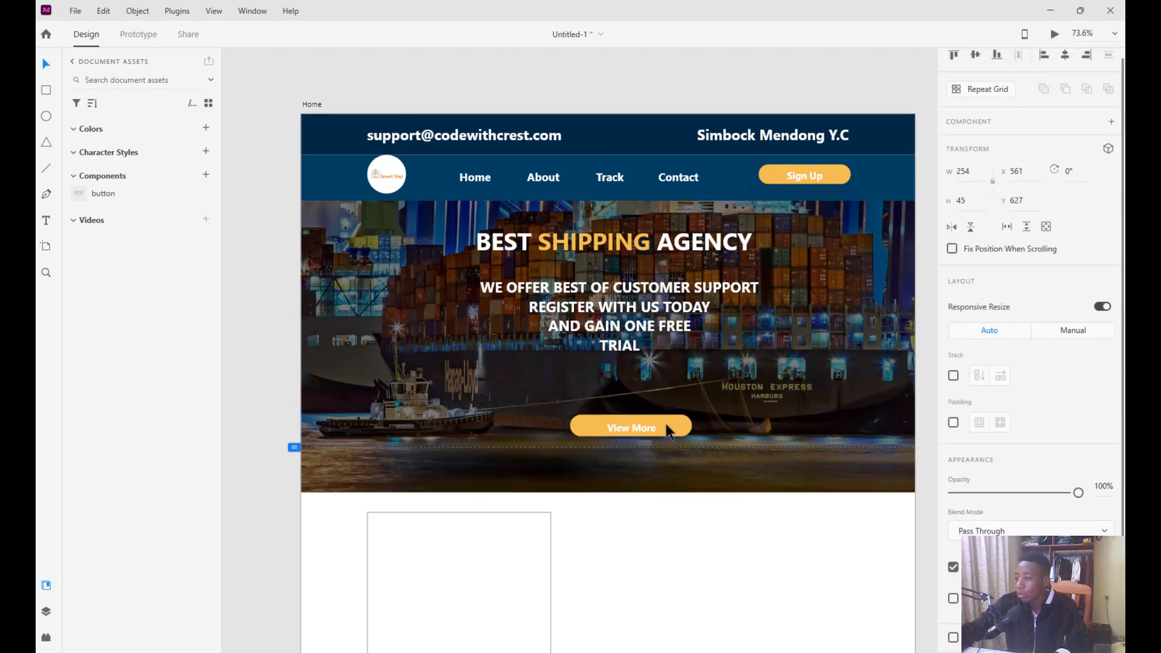
drag(623, 338, 629, 357)
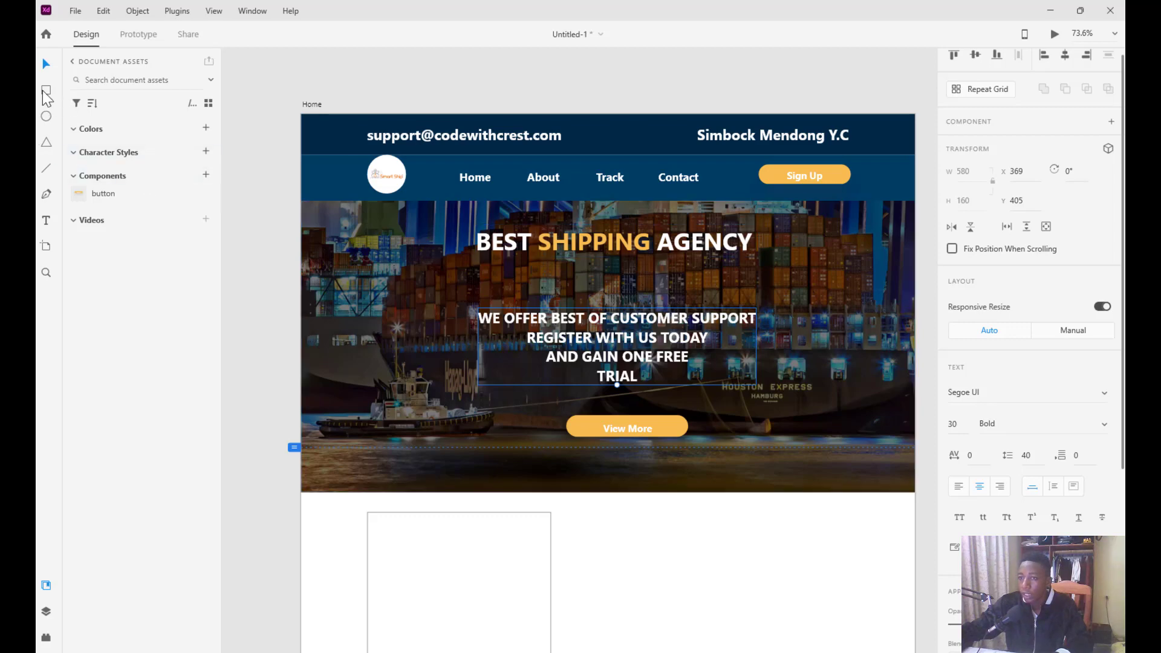
mouse_move(421, 271)
mouse_down()
mouse_move(853, 280)
mouse_move(828, 276)
mouse_up()
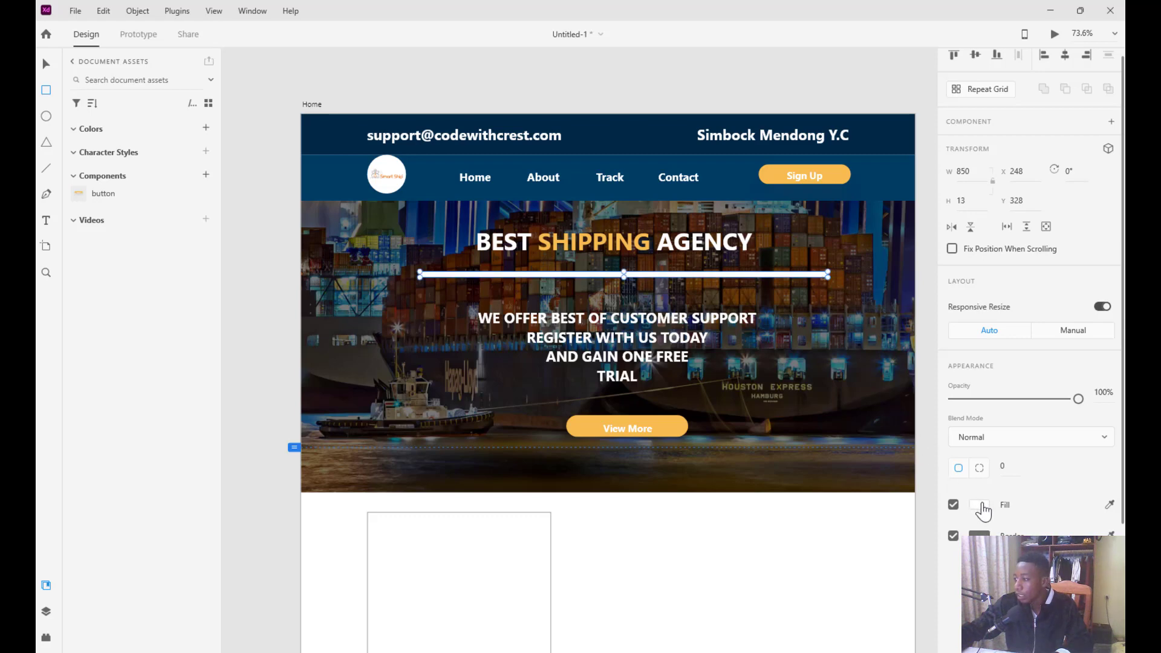
Fill the bar with the buttons' orange and re-centre the tagline beneath it
click(1110, 506)
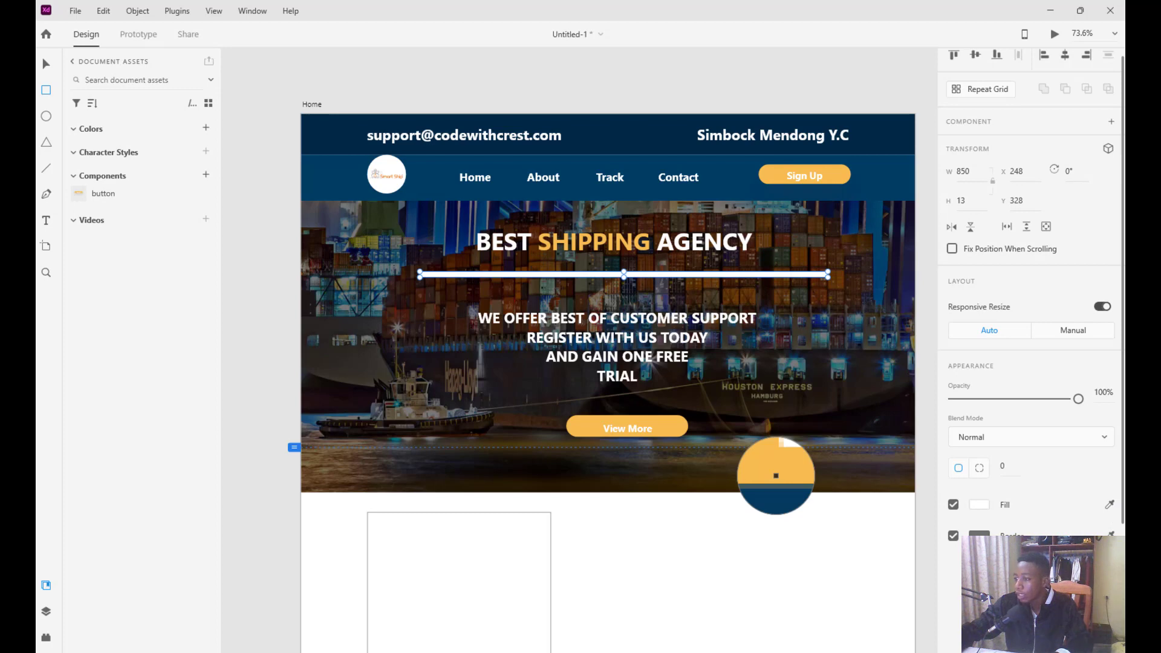
click(776, 475)
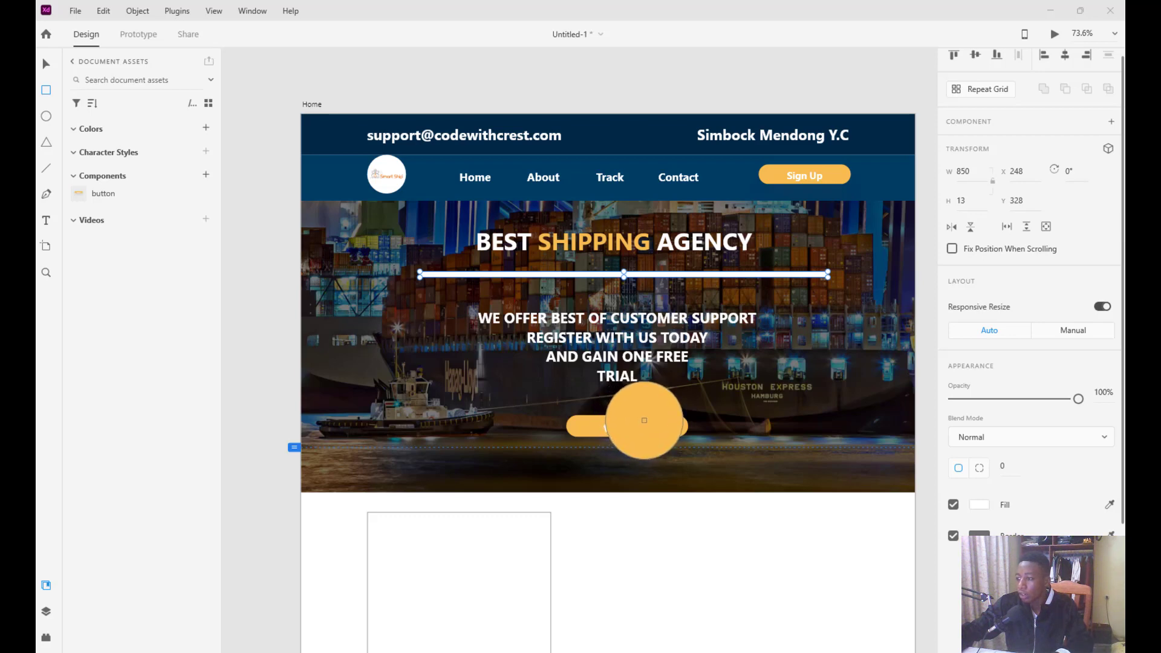
click(641, 416)
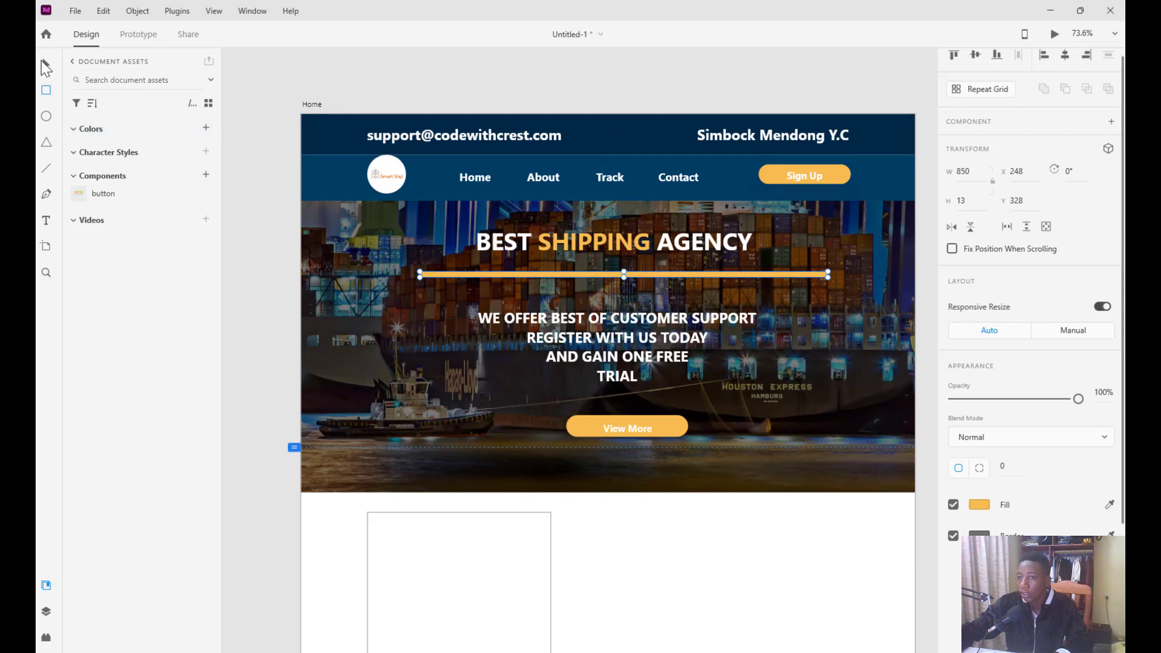
drag(566, 332, 564, 325)
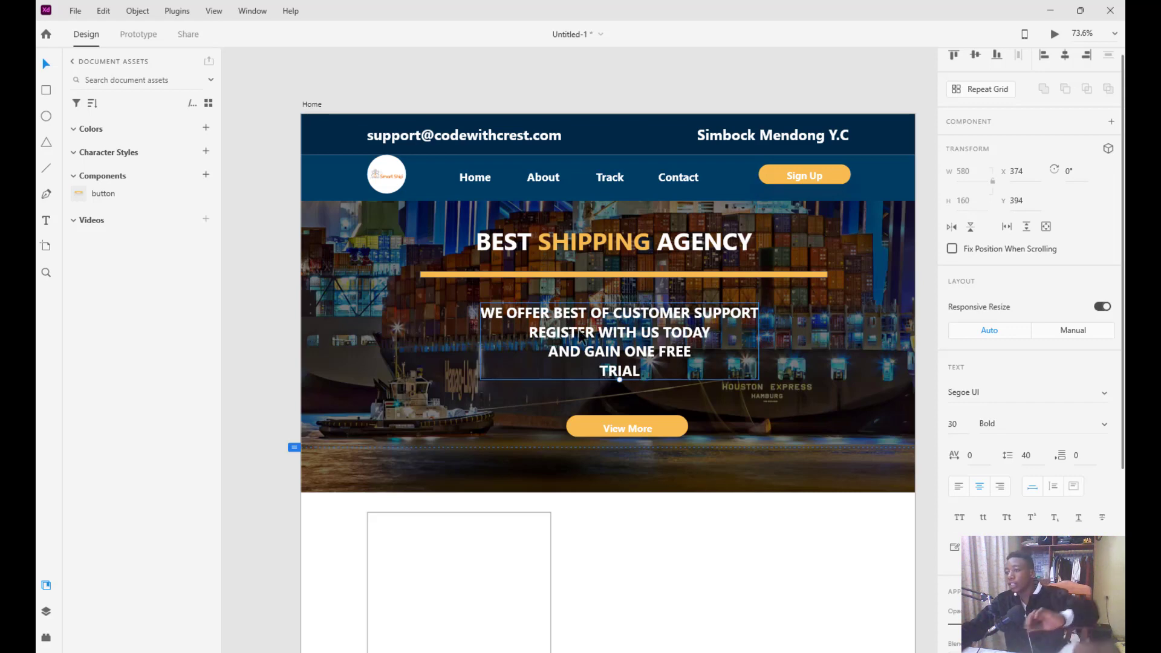
Zoom out on the canvas and bring up the Downloads folder window
scroll(636, 307, down, 1)
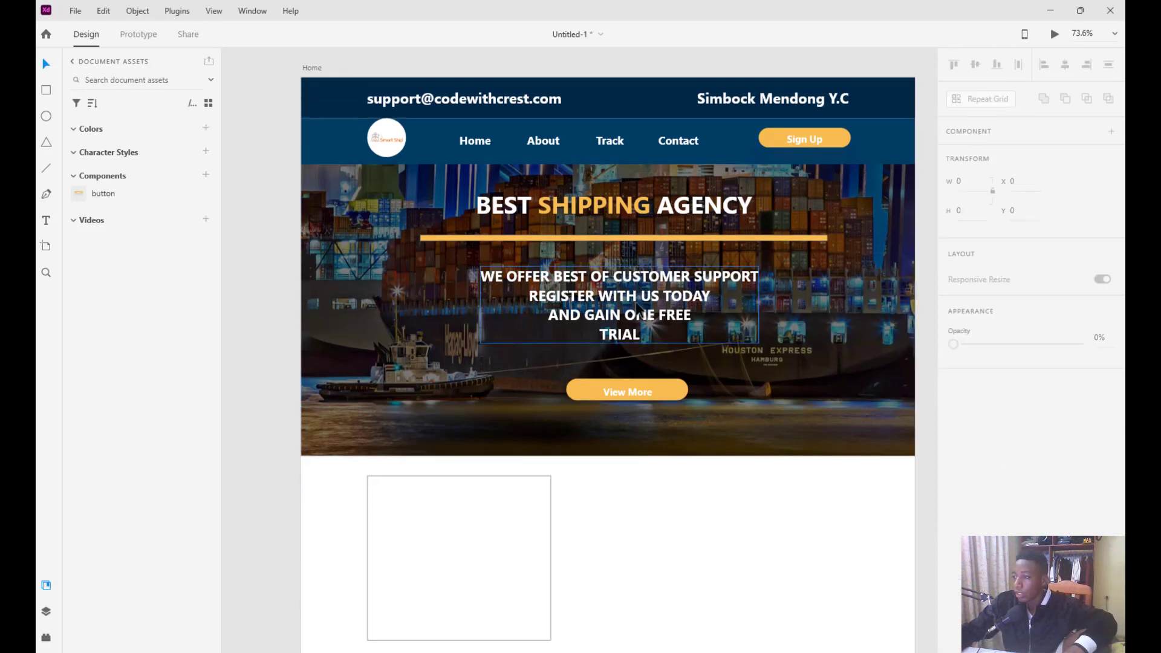
scroll(636, 307, down, 3)
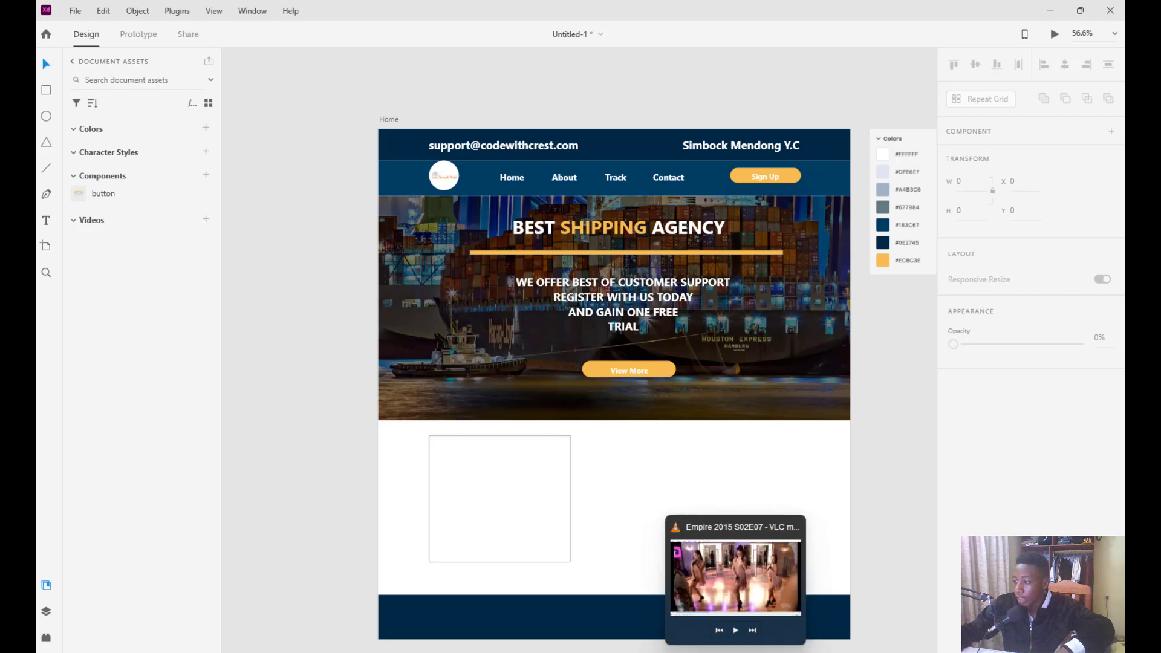
mouse_move(632, 650)
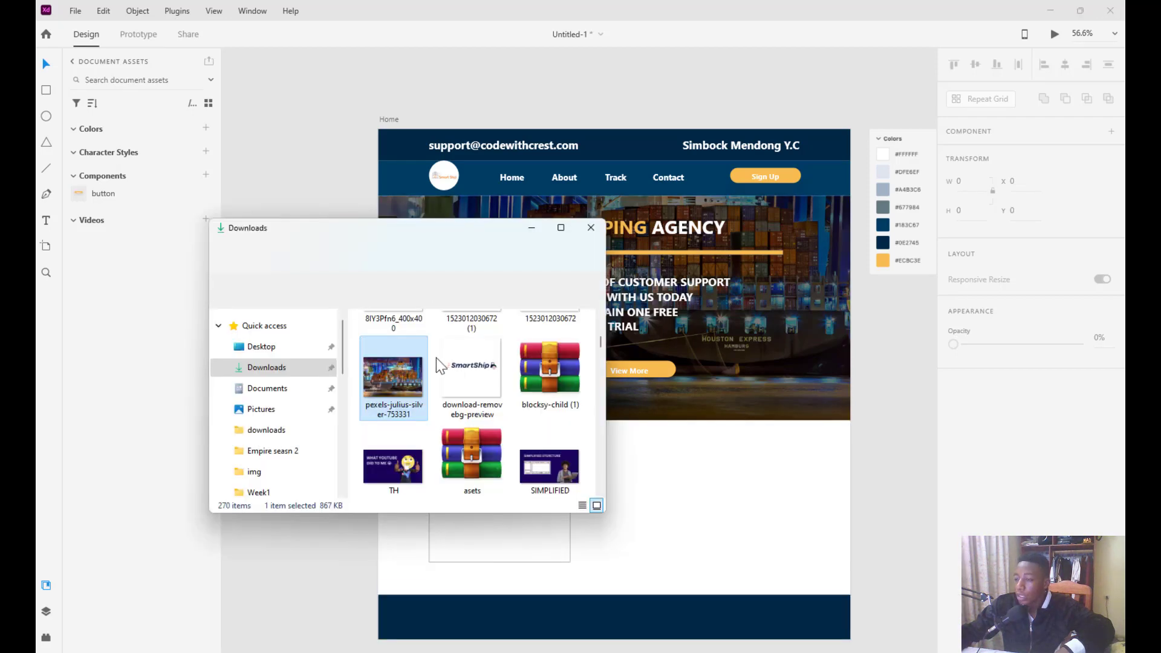
Drag the food-delivery-platform image from Downloads onto the XD pasteboard
scroll(457, 393, down, 3)
scroll(460, 396, down, 3)
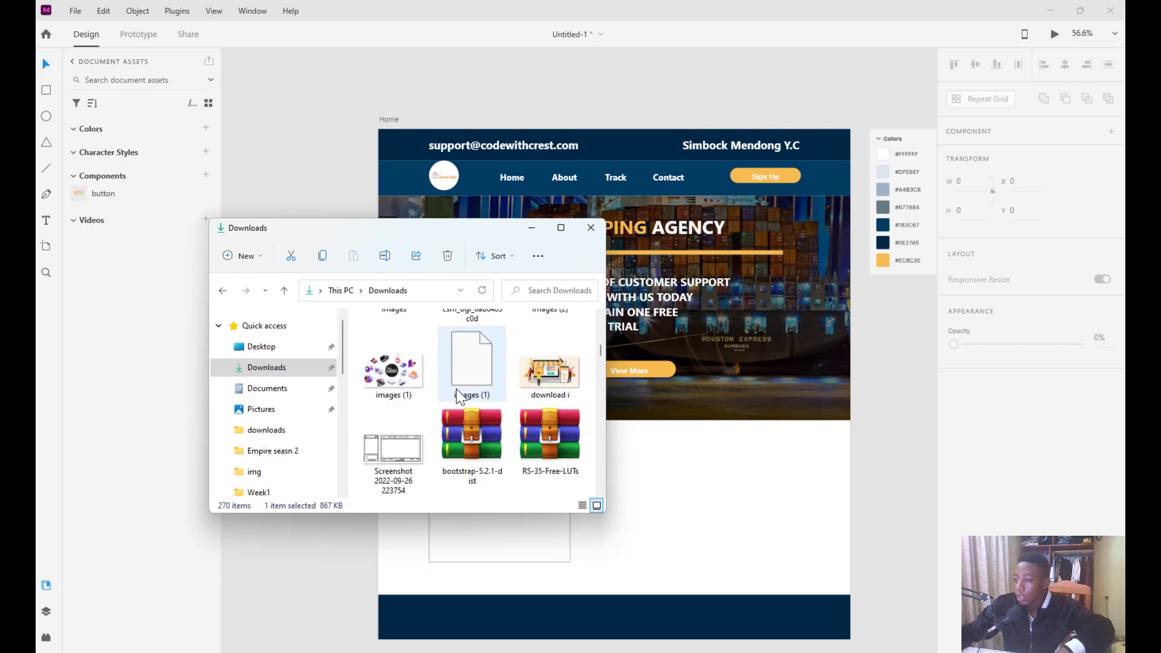
scroll(458, 396, down, 10)
scroll(458, 396, down, 10)
scroll(457, 396, down, 10)
scroll(456, 391, down, 8)
scroll(458, 396, down, 10)
scroll(457, 396, down, 10)
scroll(458, 397, up, 5)
scroll(459, 396, down, 6)
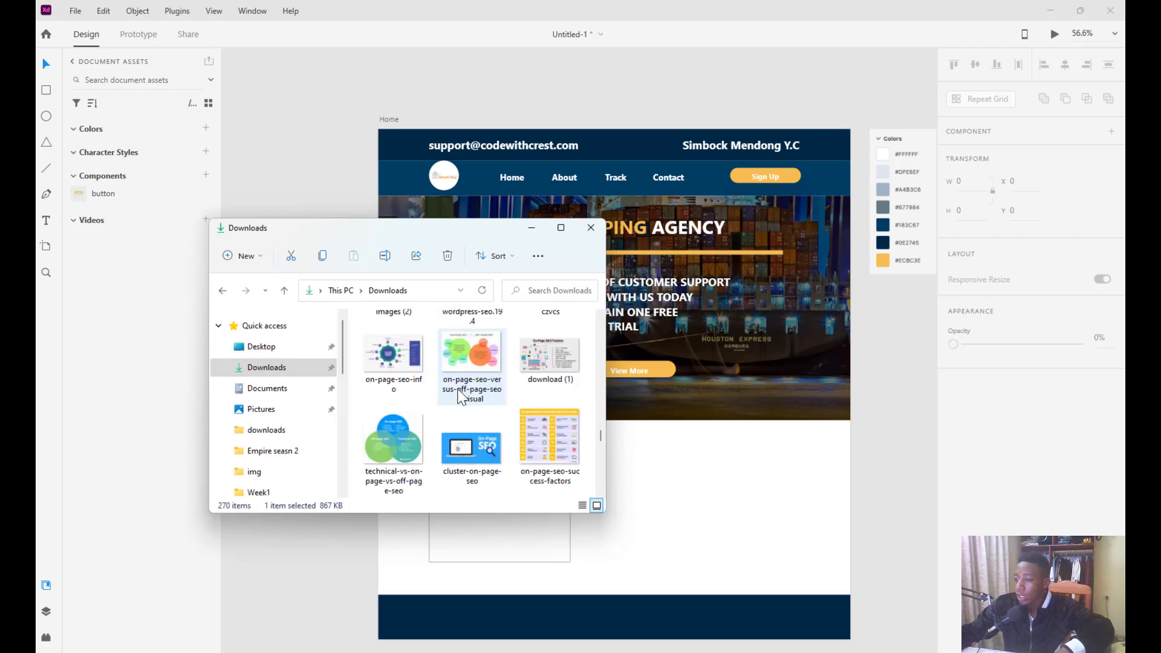
scroll(459, 396, down, 5)
scroll(460, 396, up, 3)
scroll(461, 396, down, 2)
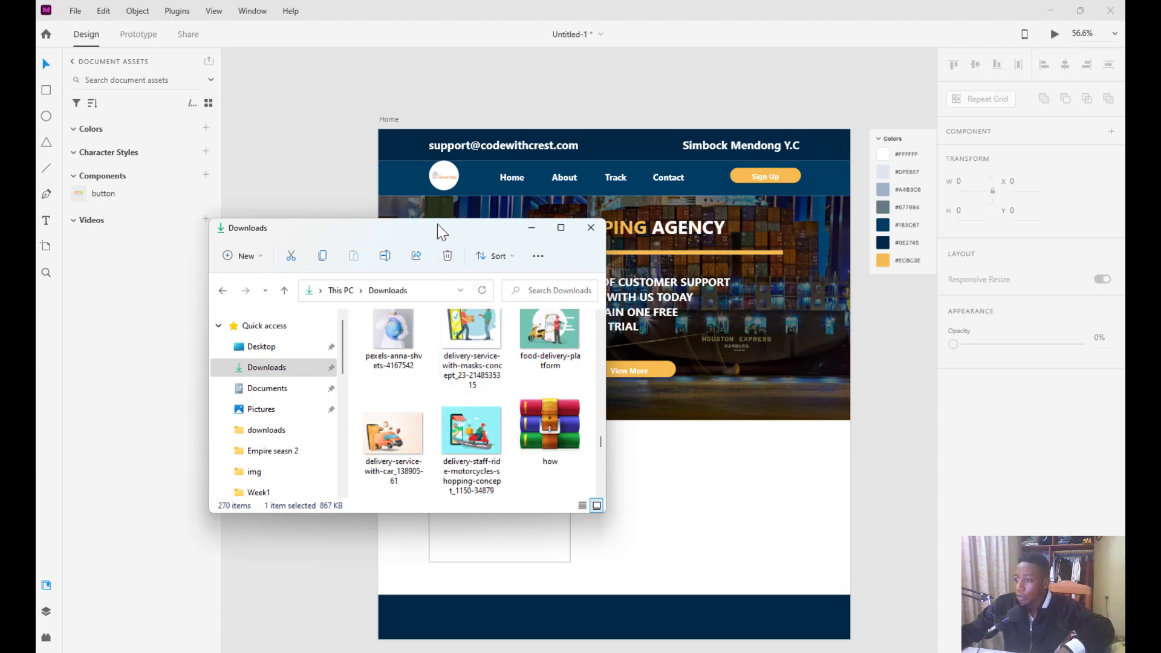
drag(437, 224, 332, 198)
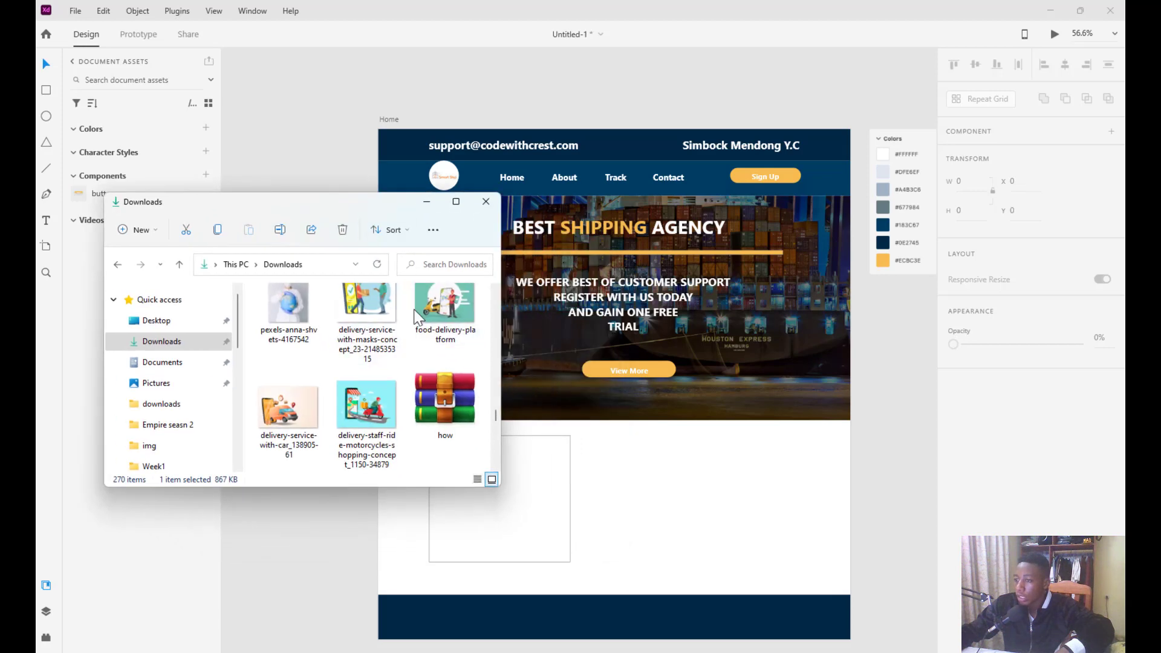
drag(703, 453, 831, 431)
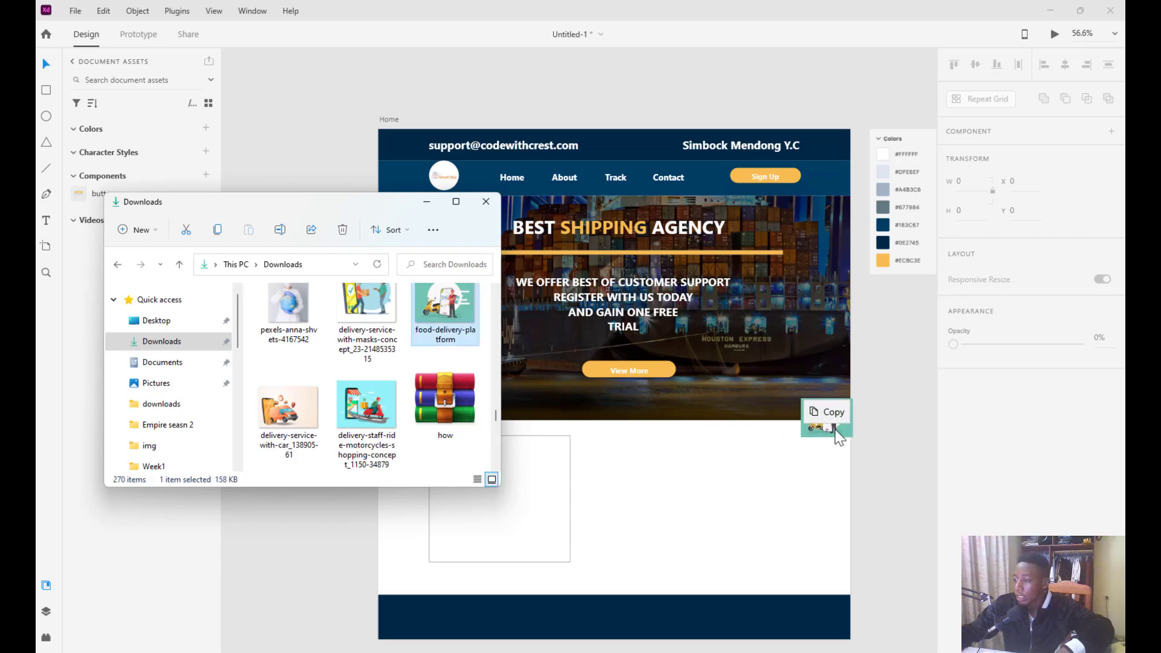
drag(889, 400, 889, 401)
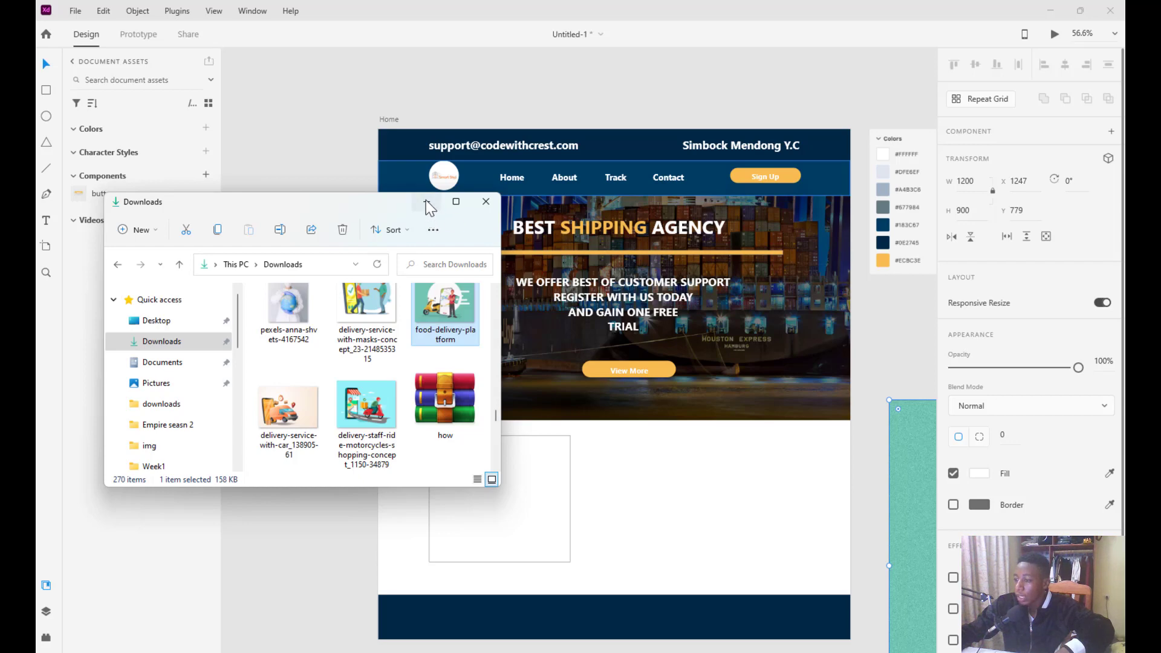
Drag the Pexels stock photo onto the canvas and minimize the Downloads window
click(289, 307)
drag(322, 309, 899, 332)
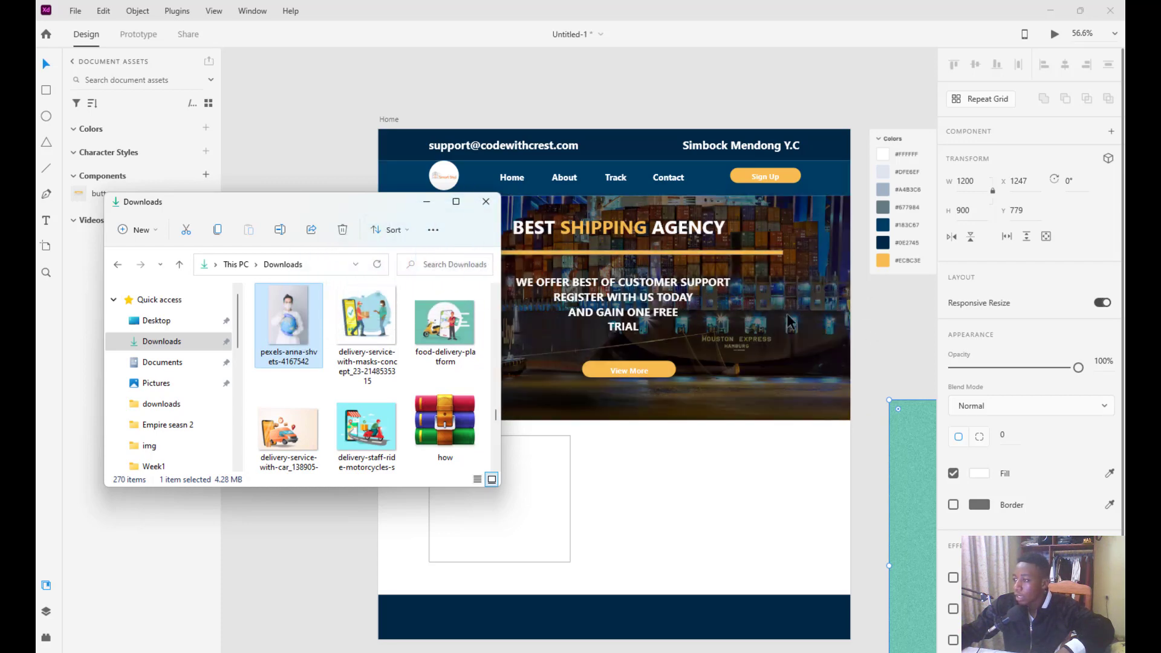
click(426, 205)
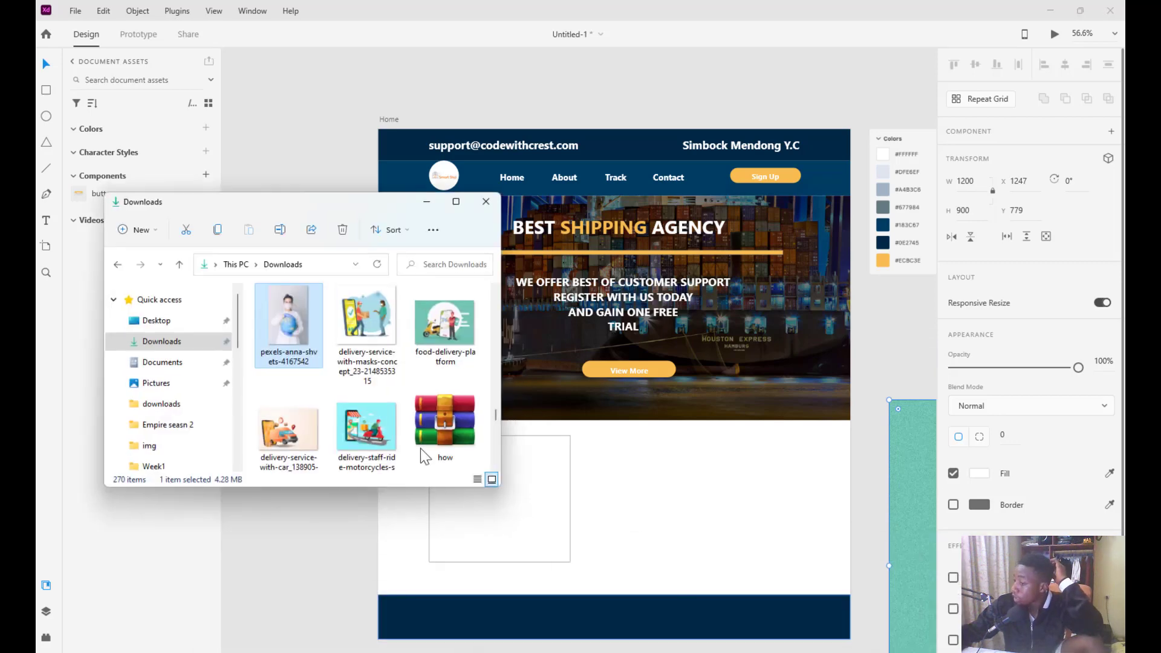
Place the WhatsApp photo of a pointing man at the hero's right edge, enlarged to 676×507
scroll(312, 348, down, 5)
scroll(313, 348, down, 2)
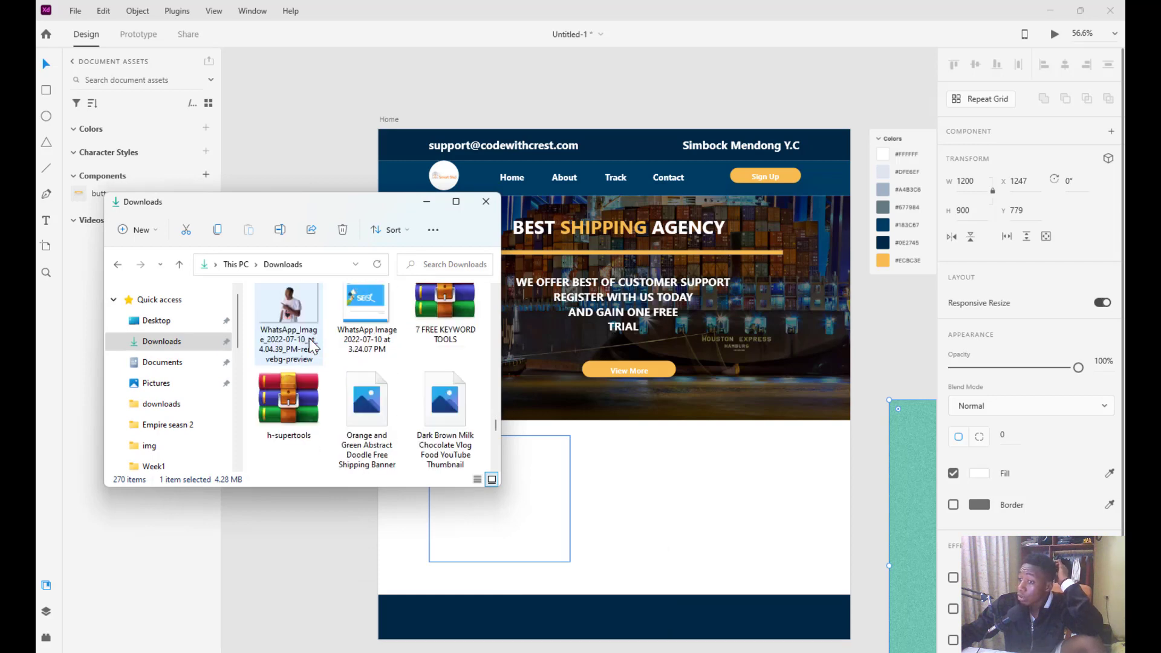
scroll(357, 370, up, 2)
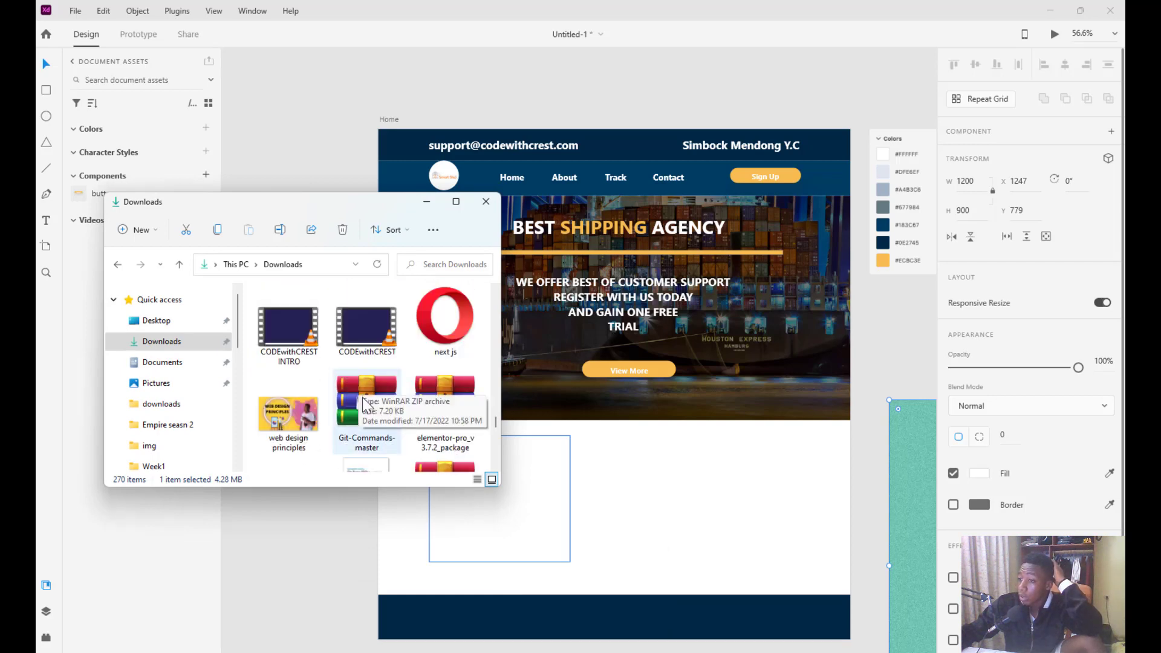
scroll(292, 389, down, 3)
drag(295, 313, 878, 320)
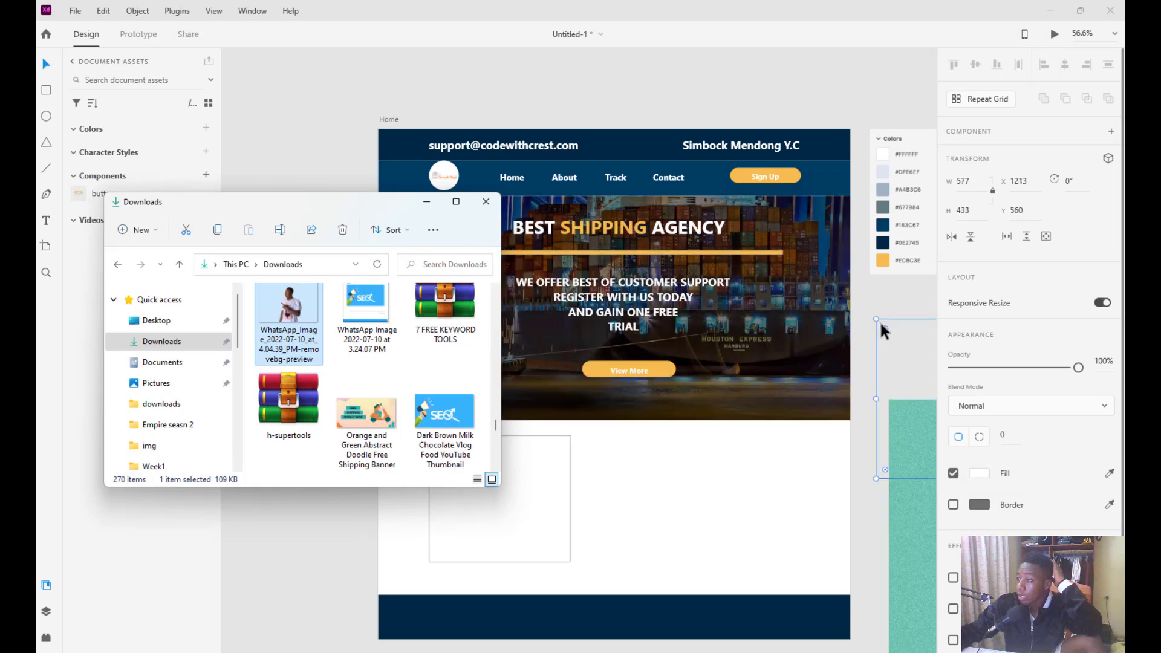
drag(902, 360, 800, 342)
drag(702, 261, 602, 234)
click(288, 254)
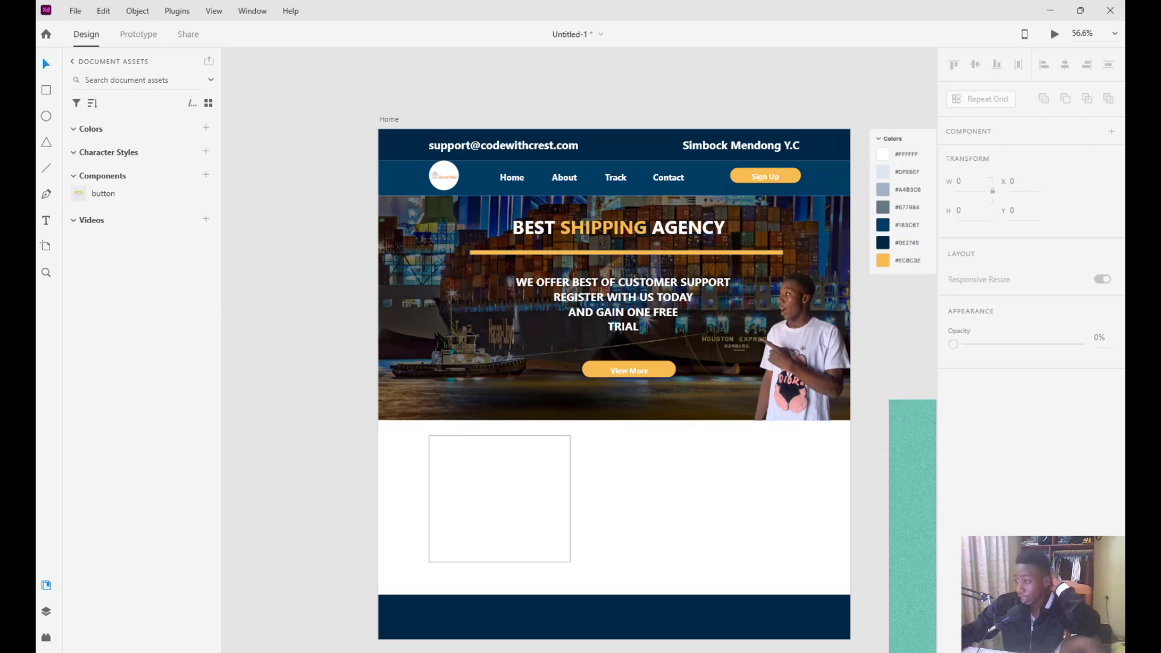
Bring the delivery illustration onto the artboard and shrink it into the section below the hero
drag(907, 432, 344, 308)
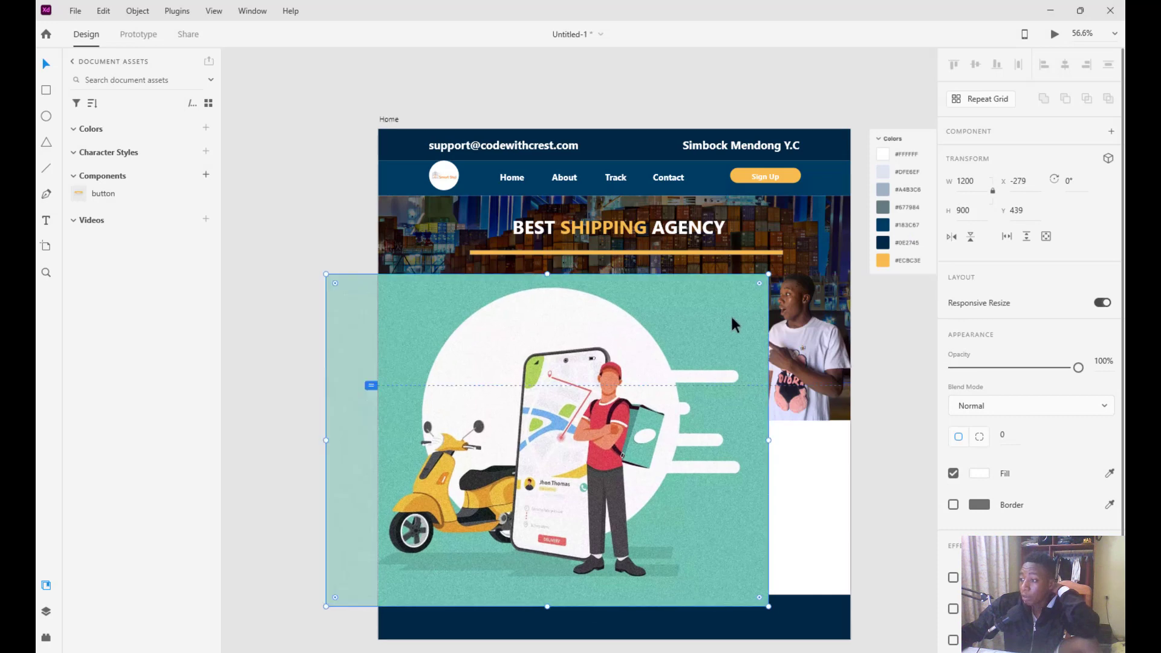
drag(768, 272, 548, 476)
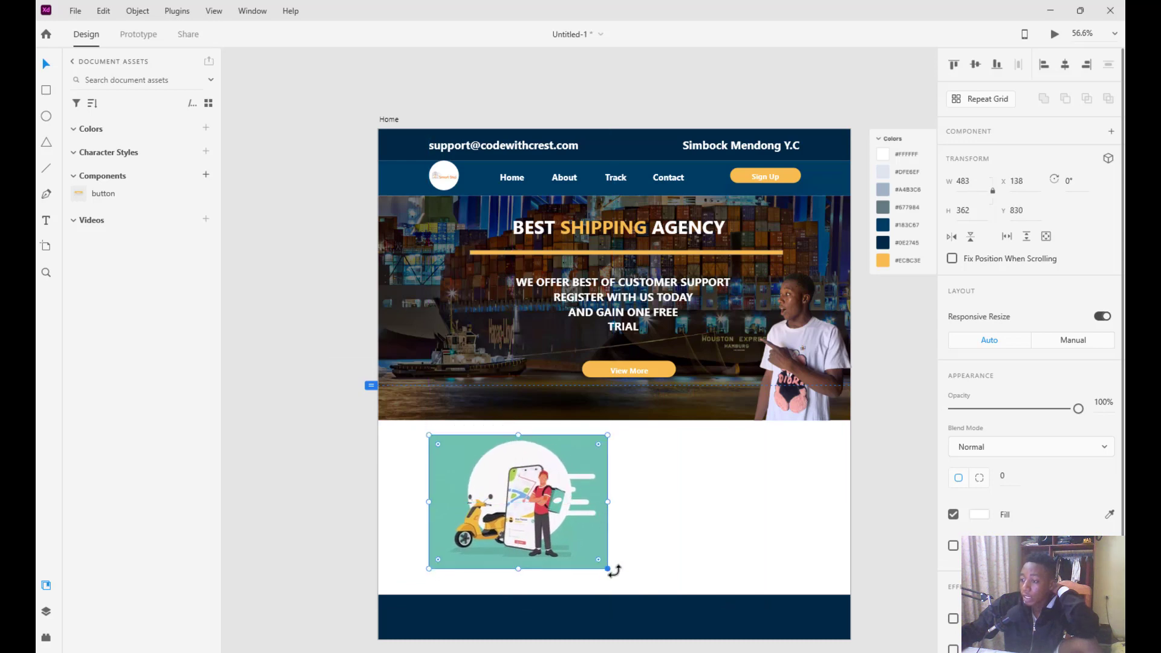
drag(608, 569, 558, 626)
drag(523, 314, 683, 317)
Delete the empty placeholder frame and position the illustration at 381×286, X 145
drag(514, 315, 278, 302)
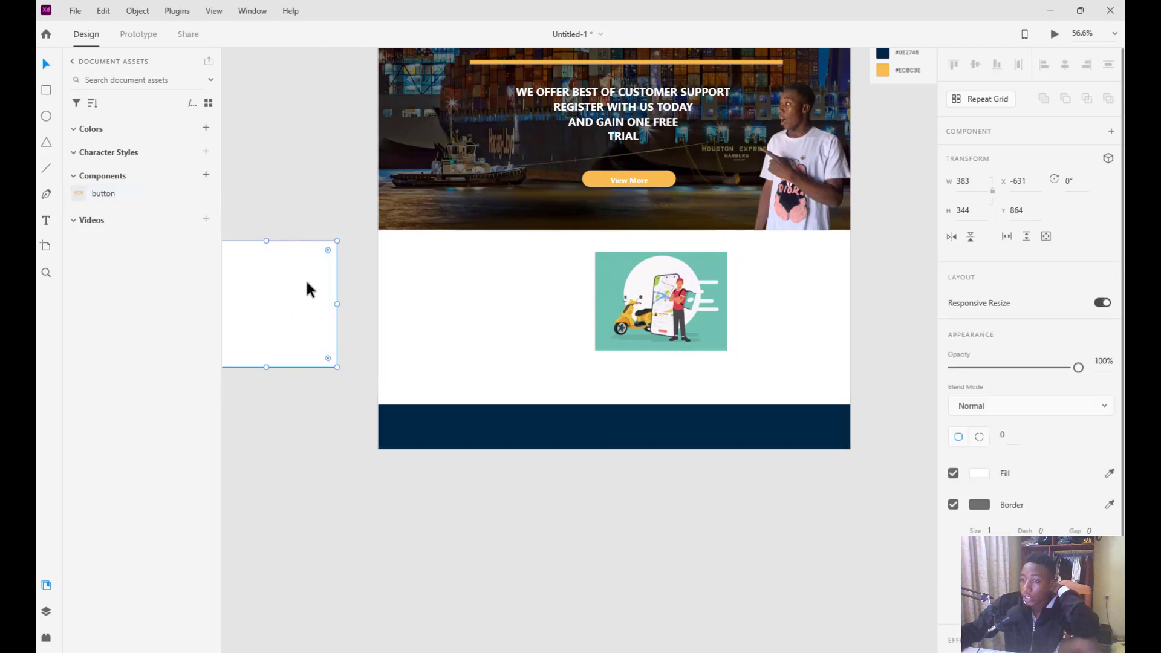
key(Delete)
drag(645, 299, 470, 315)
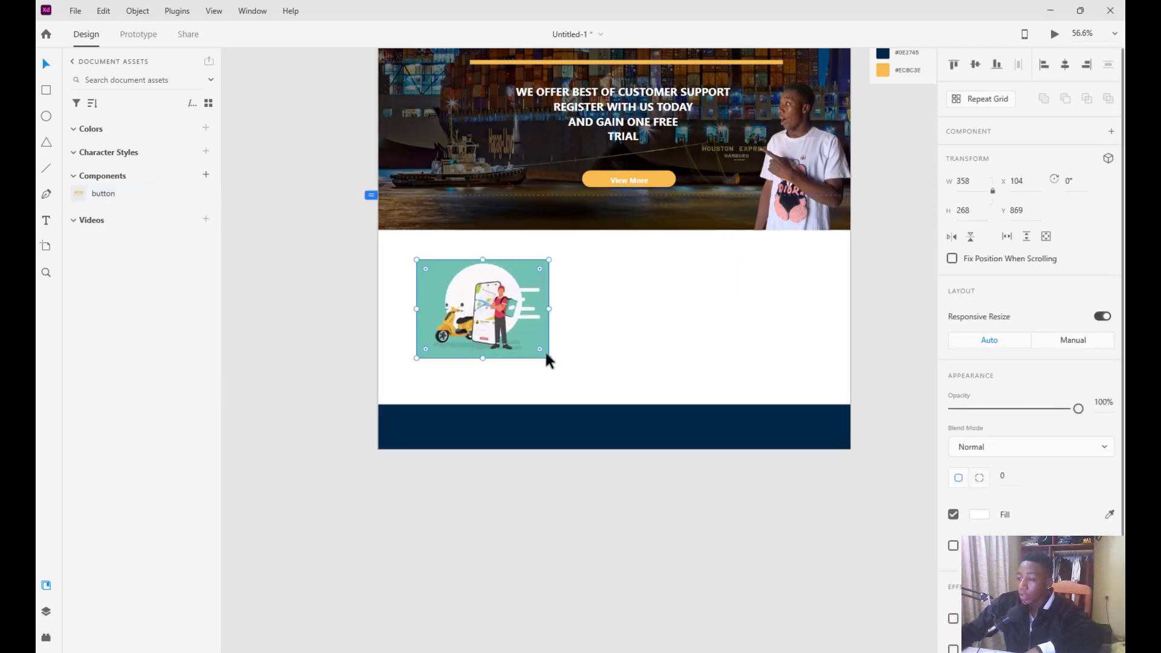
drag(548, 357, 557, 371)
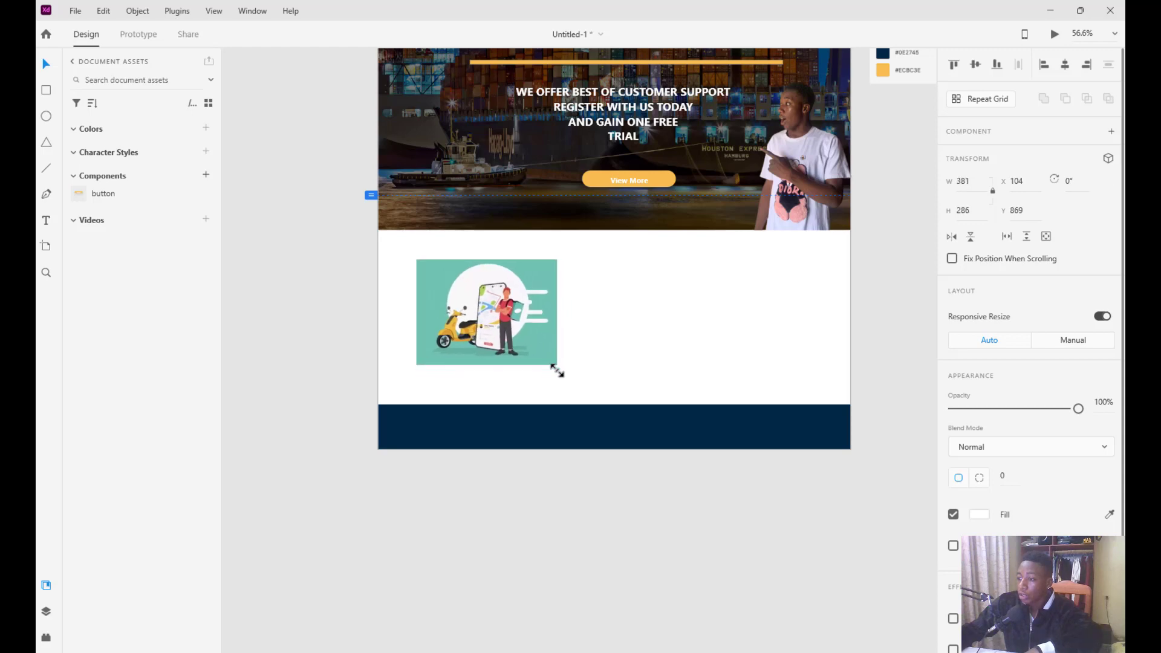
drag(496, 325, 510, 327)
Show the Home artboard's layout grid and align the delivery illustration to its columns
scroll(435, 266, up, 3)
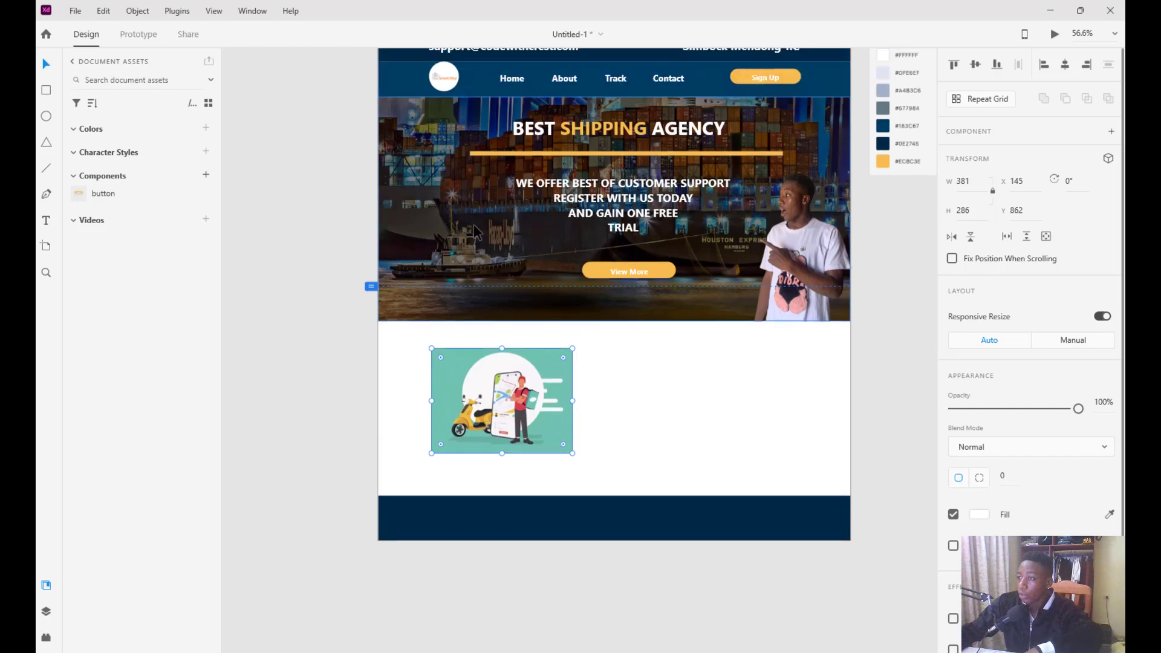
scroll(475, 231, up, 3)
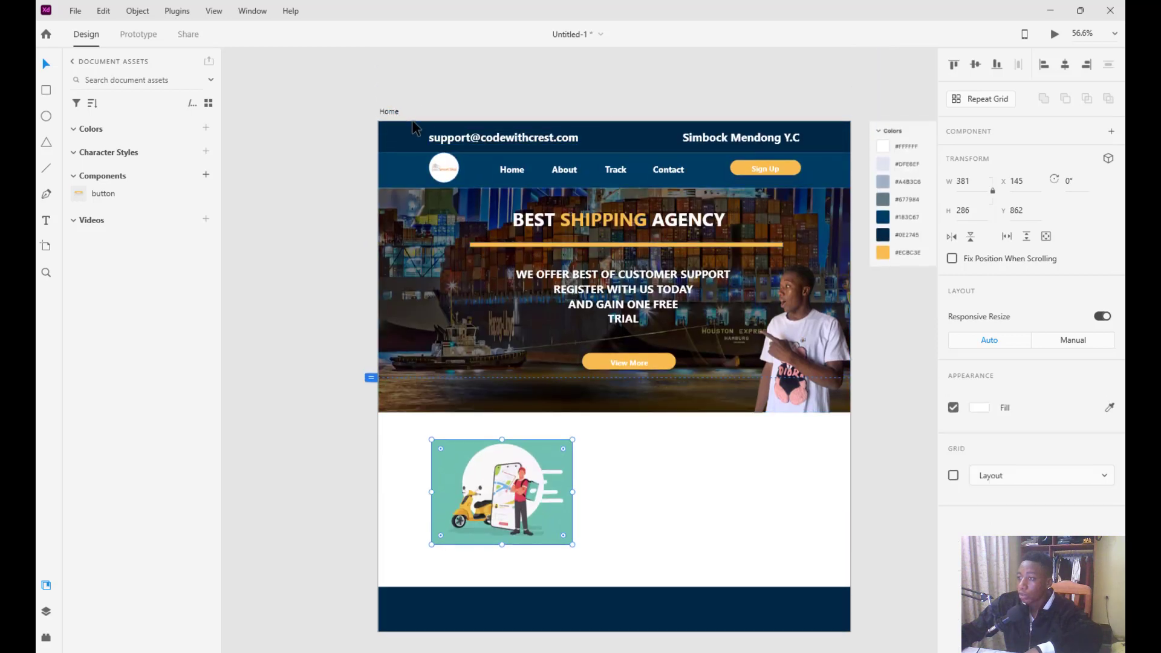
click(410, 121)
click(954, 500)
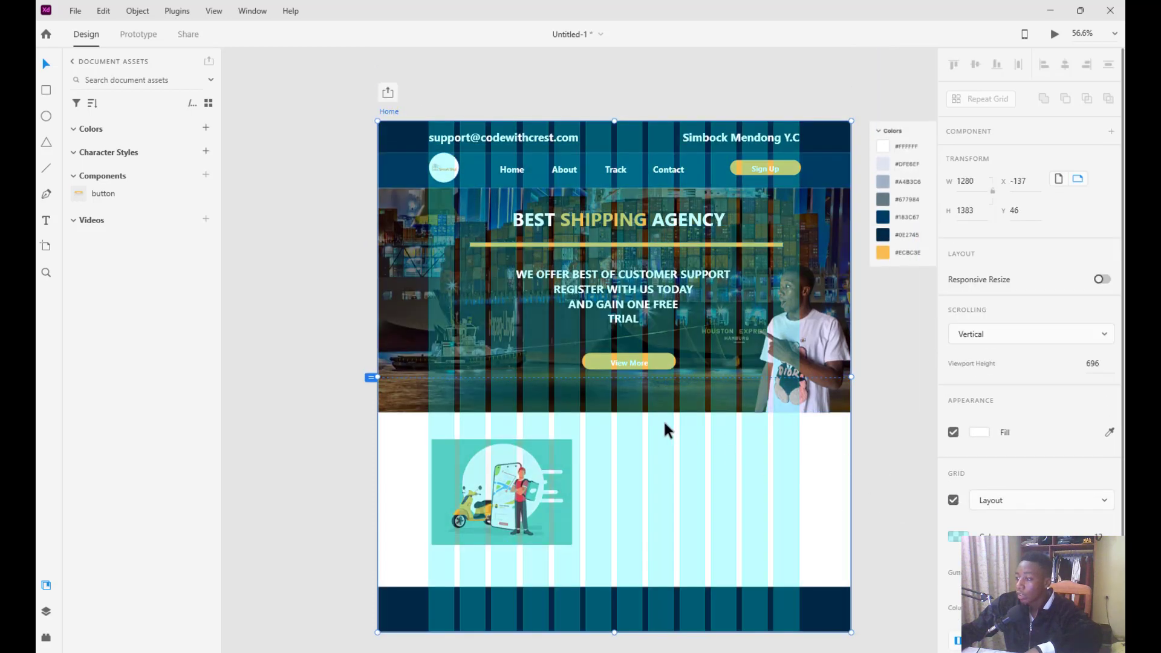
scroll(669, 430, down, 1)
drag(478, 470, 475, 478)
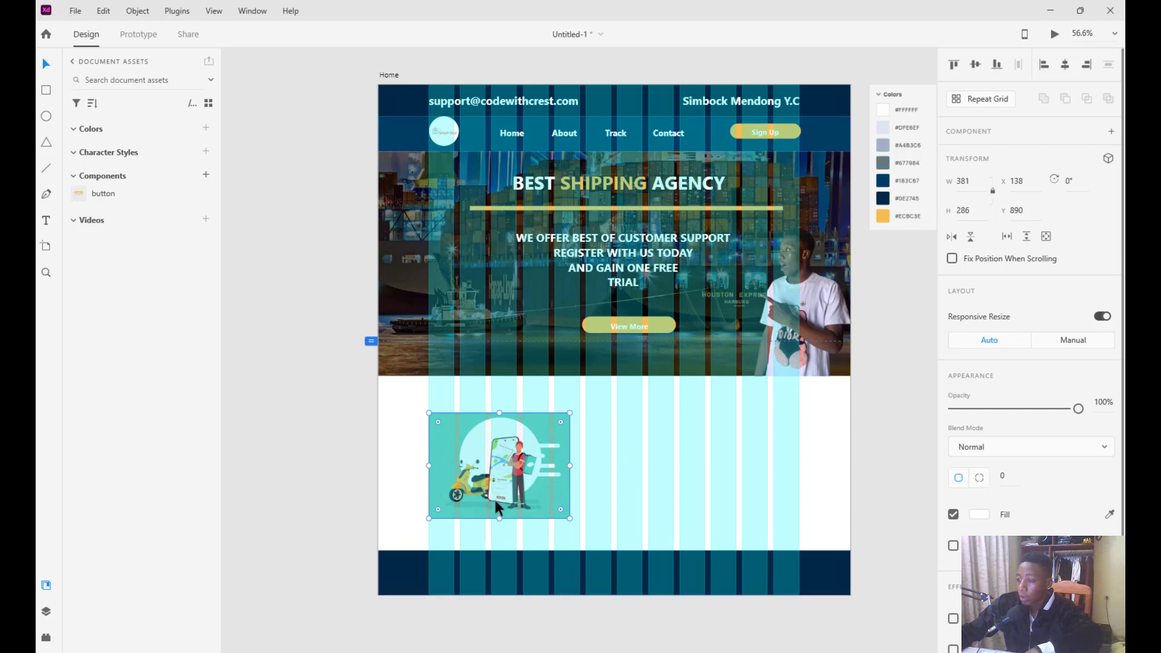
drag(494, 478, 491, 468)
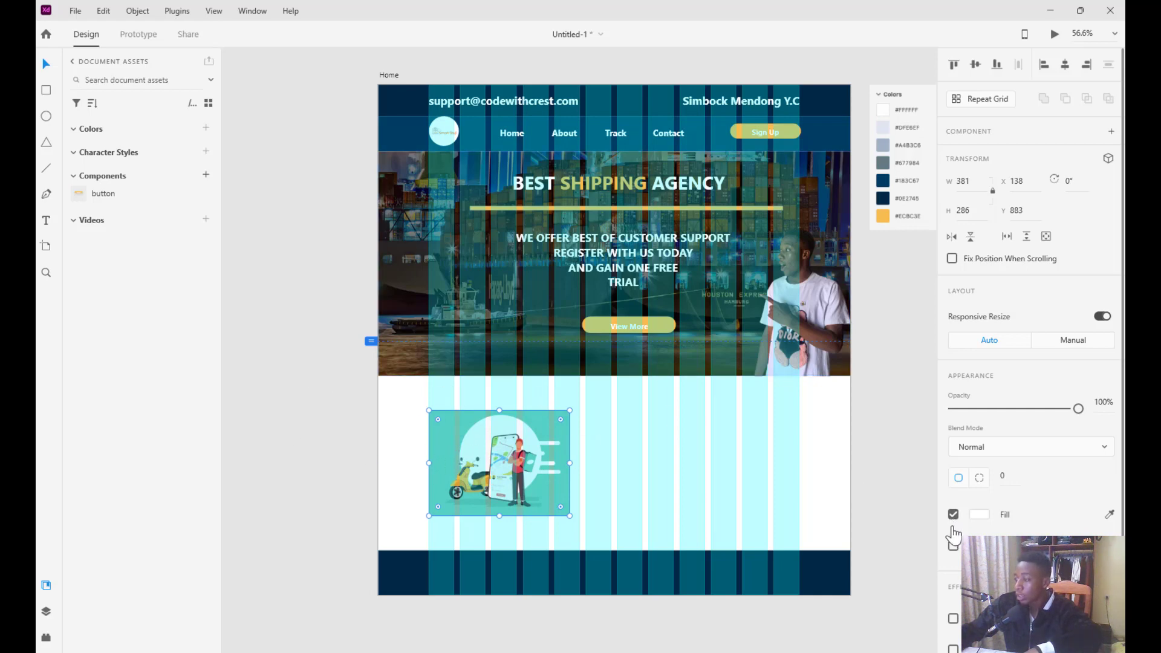
Toggle the artboard's white fill off and back on, then hide the layout grid
click(387, 75)
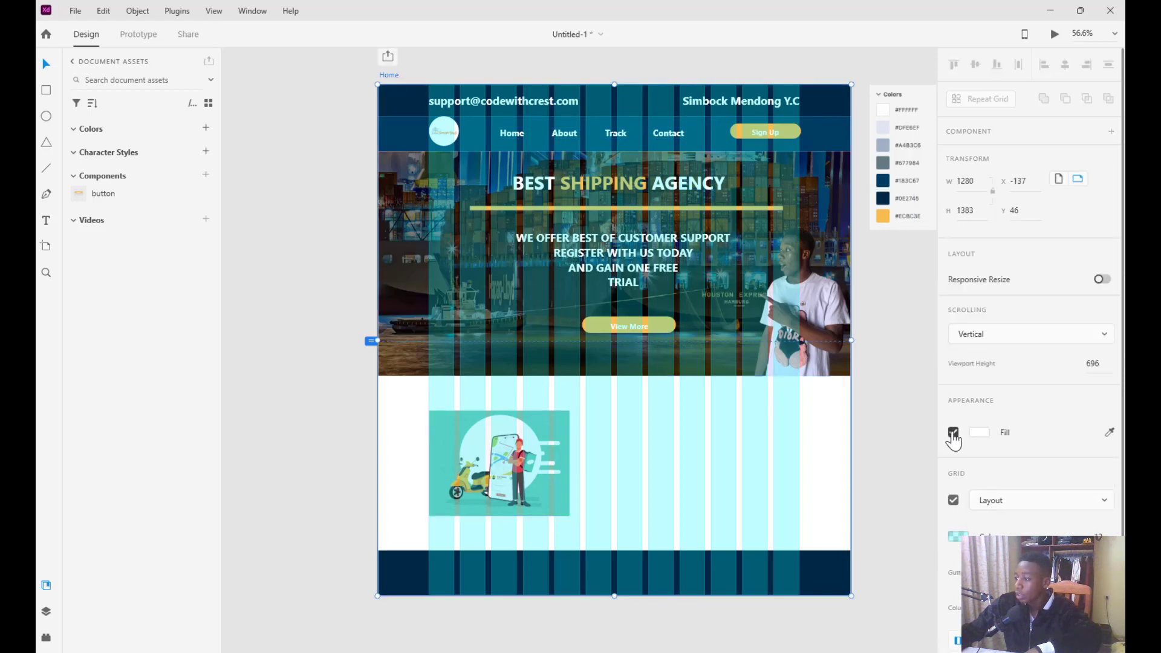
click(954, 432)
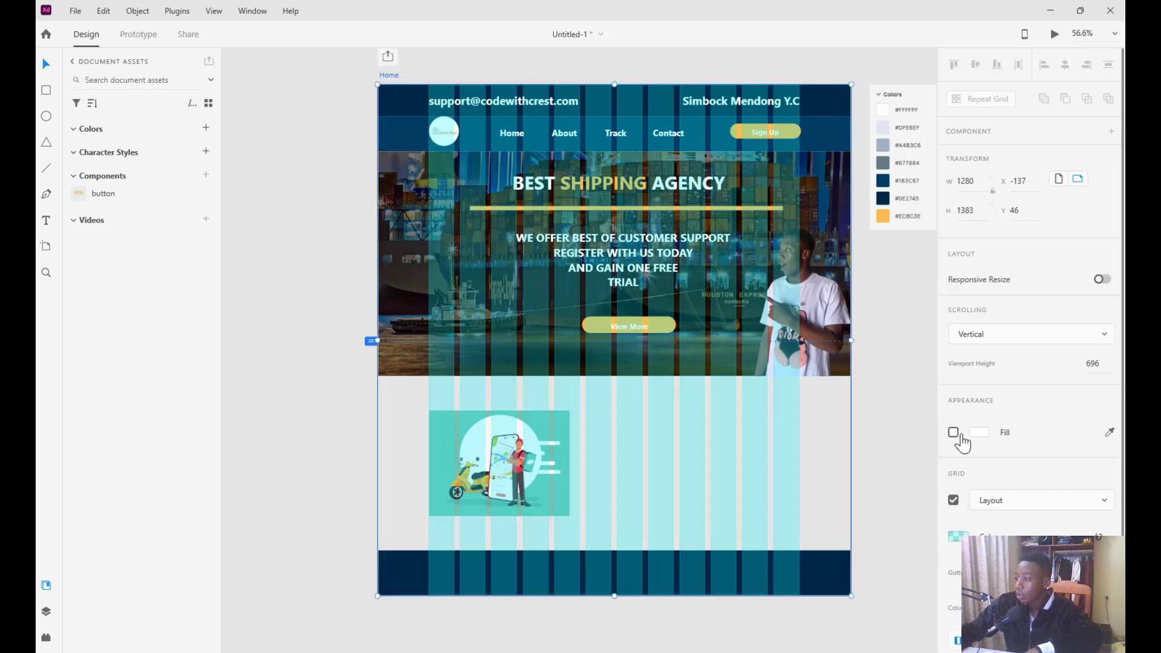
click(960, 438)
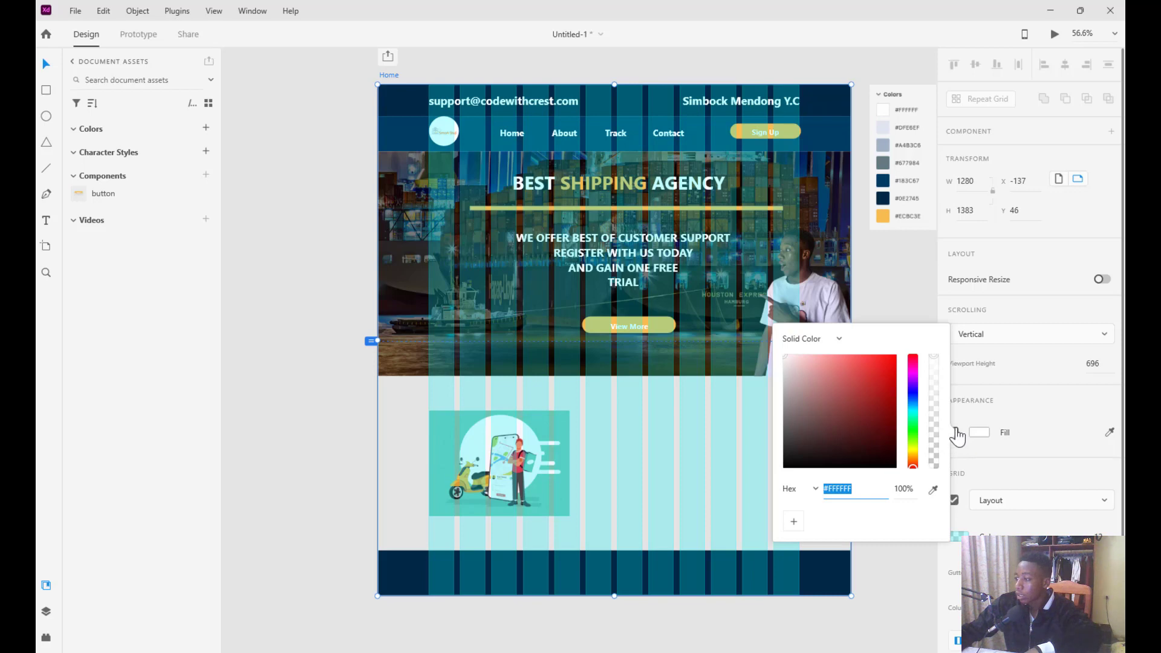
click(886, 584)
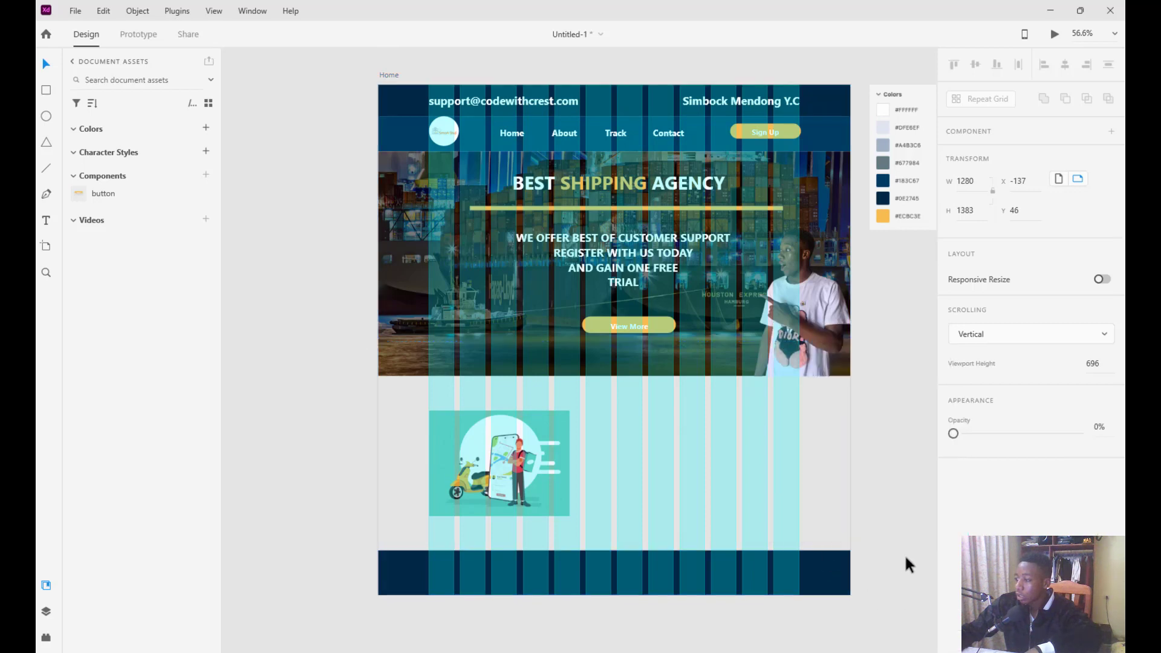
click(390, 76)
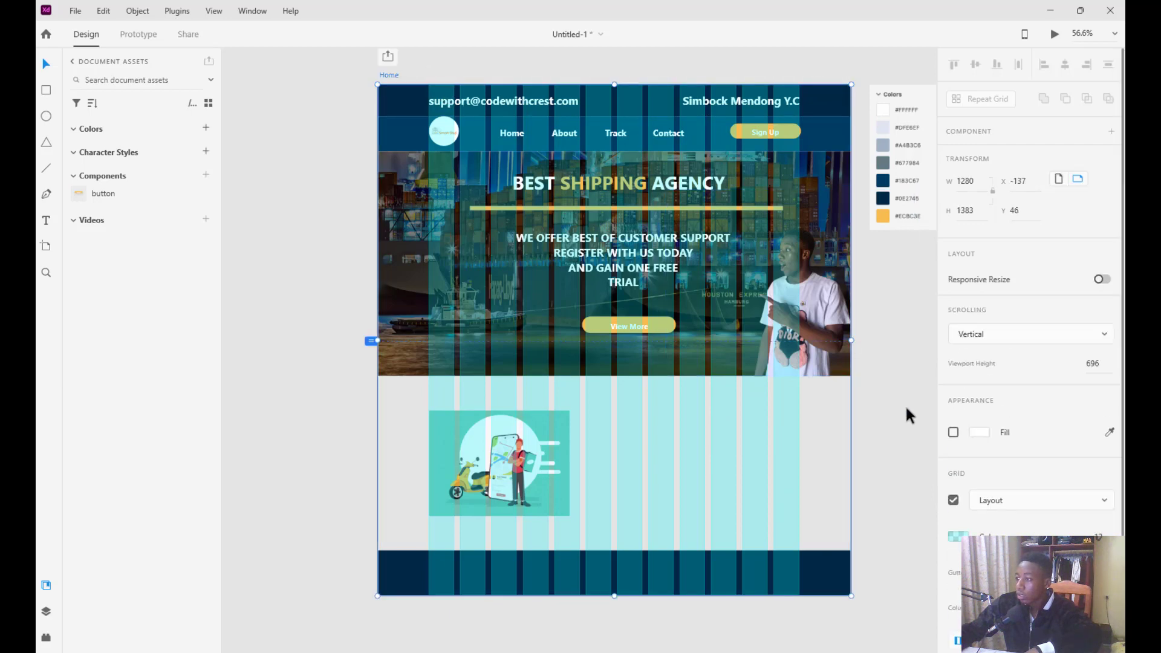
click(954, 433)
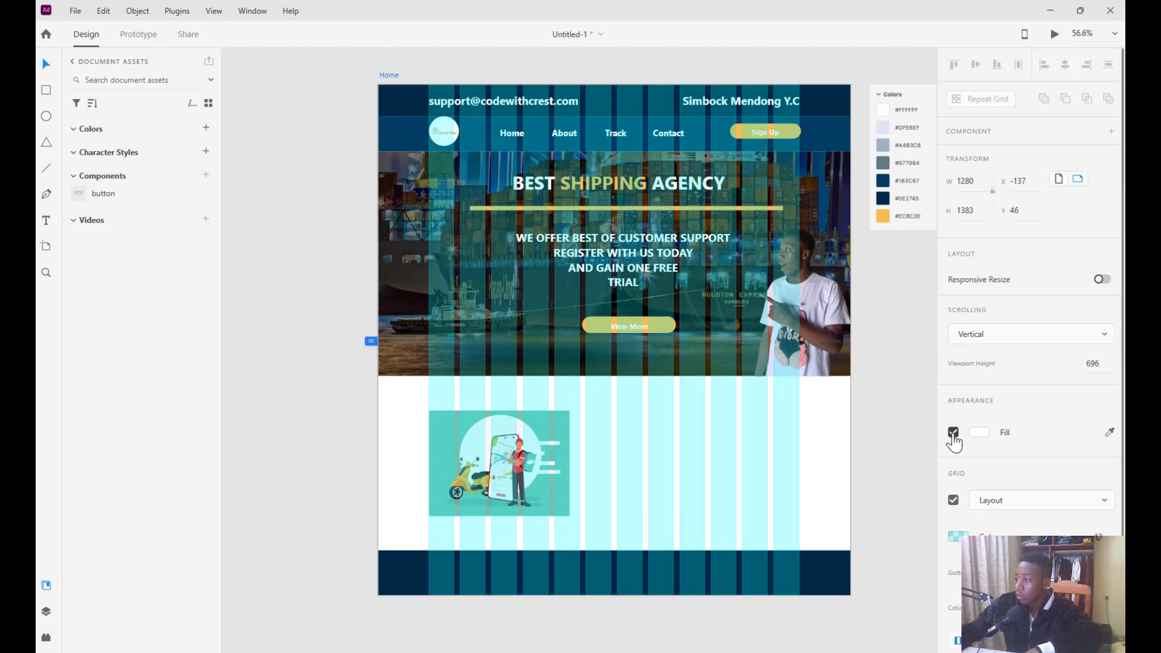
click(954, 500)
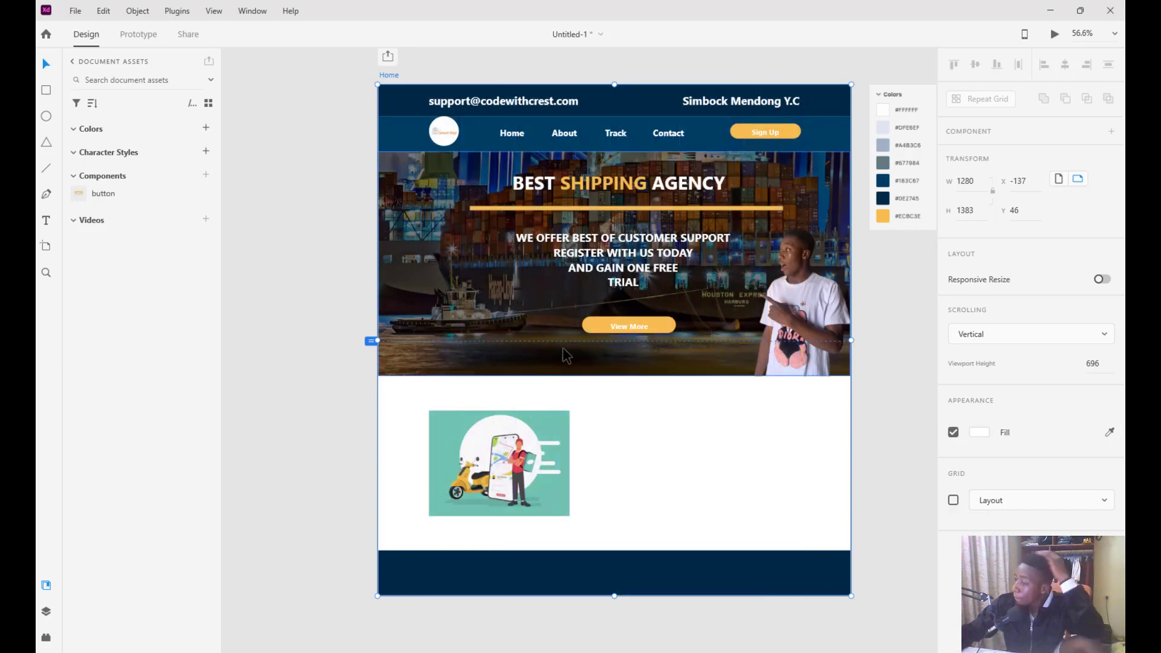
Place a copy of the View More button in the white section beside the illustration
click(625, 328)
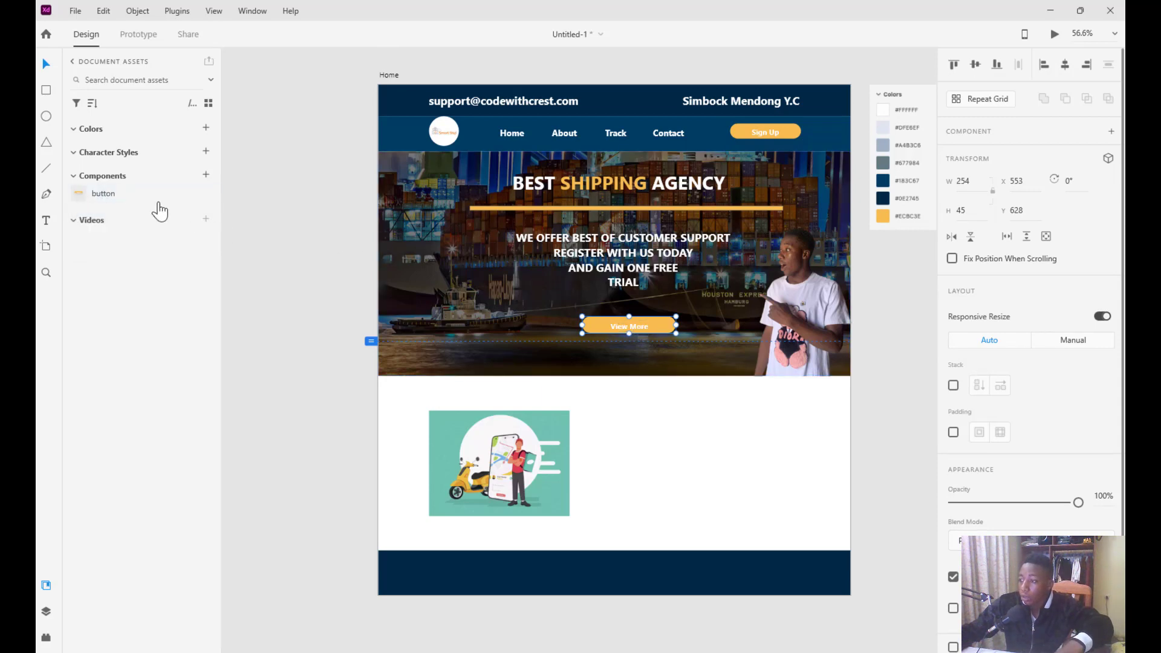
drag(96, 191, 669, 513)
double_click(678, 511)
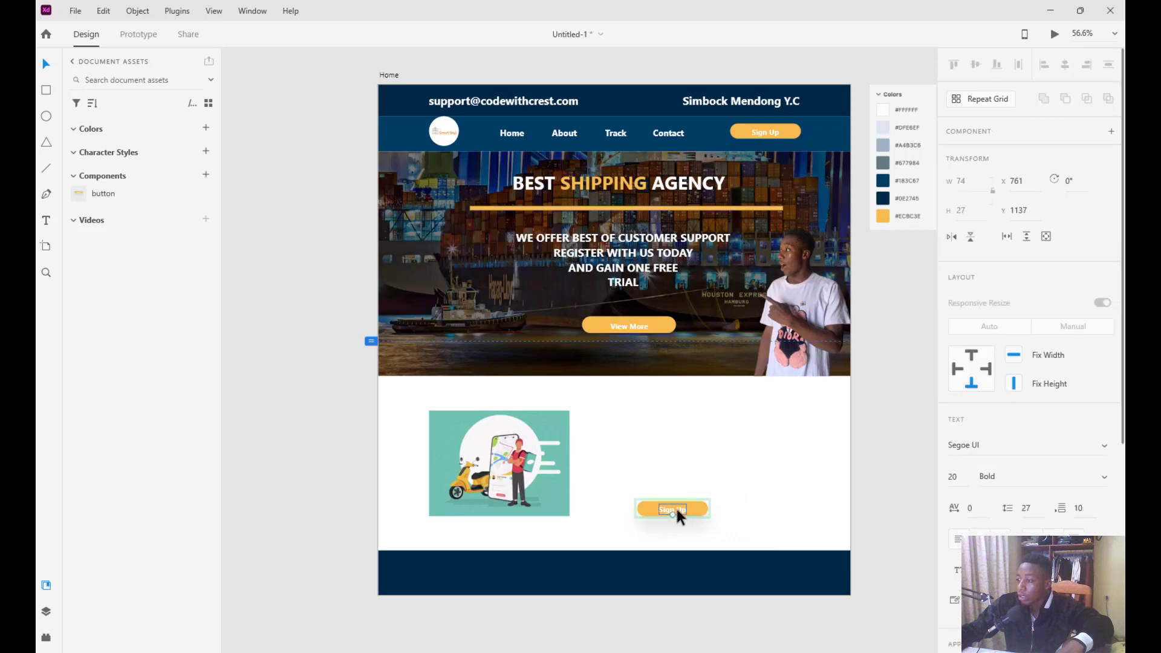
double_click(676, 509)
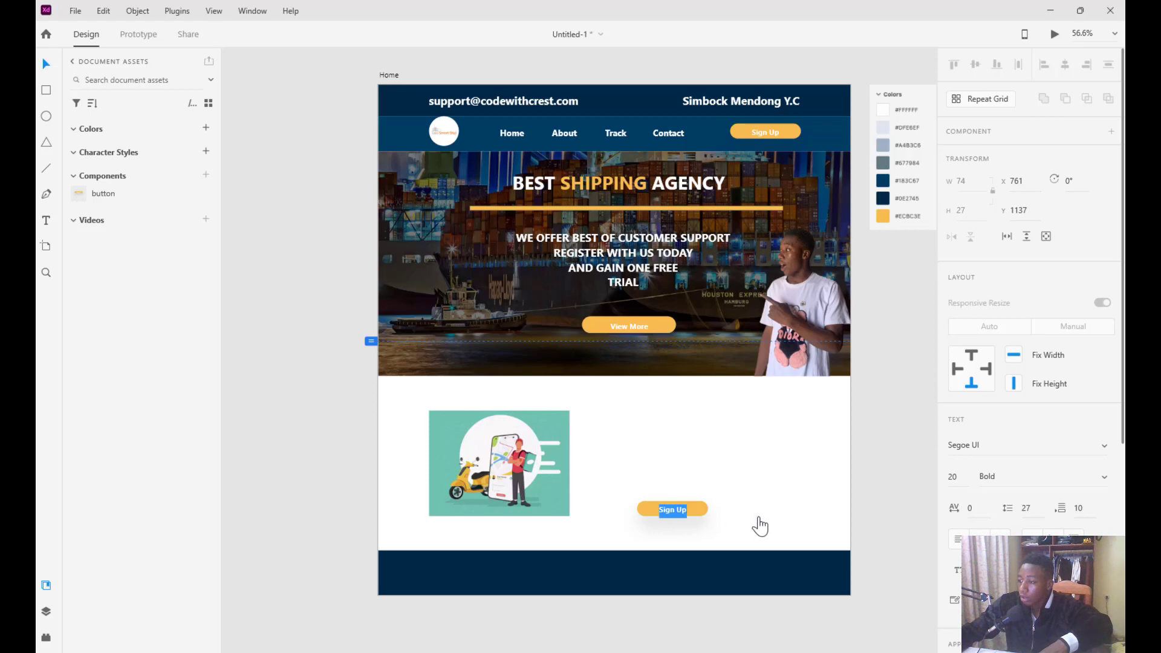
Relabel the new button 'More', correcting its capitalisation
click(684, 511)
text(D)
key(BackSpace)
key(BackSpace)
key(BackSpace)
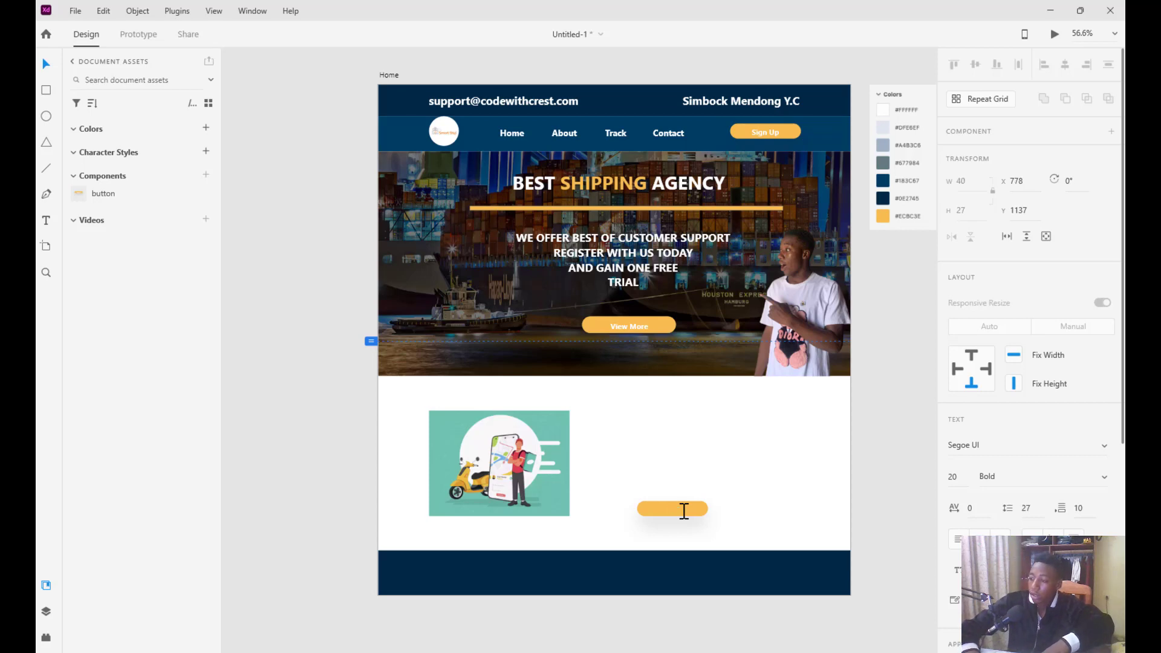
text(mORE)
key(Escape)
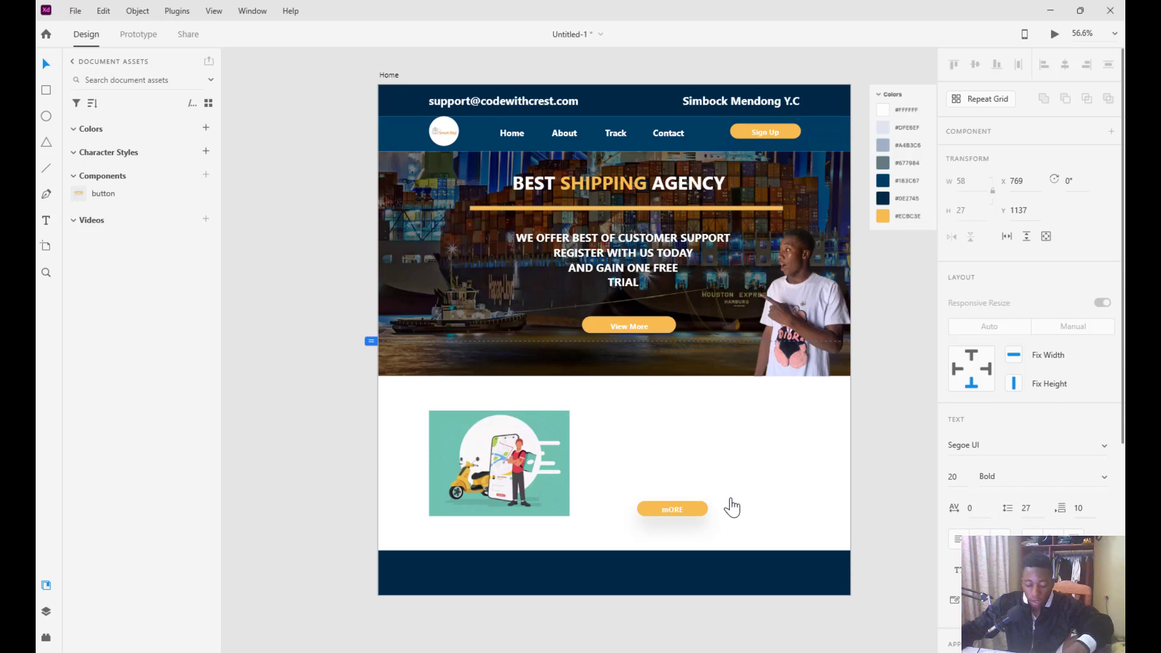
double_click(656, 508)
text(More)
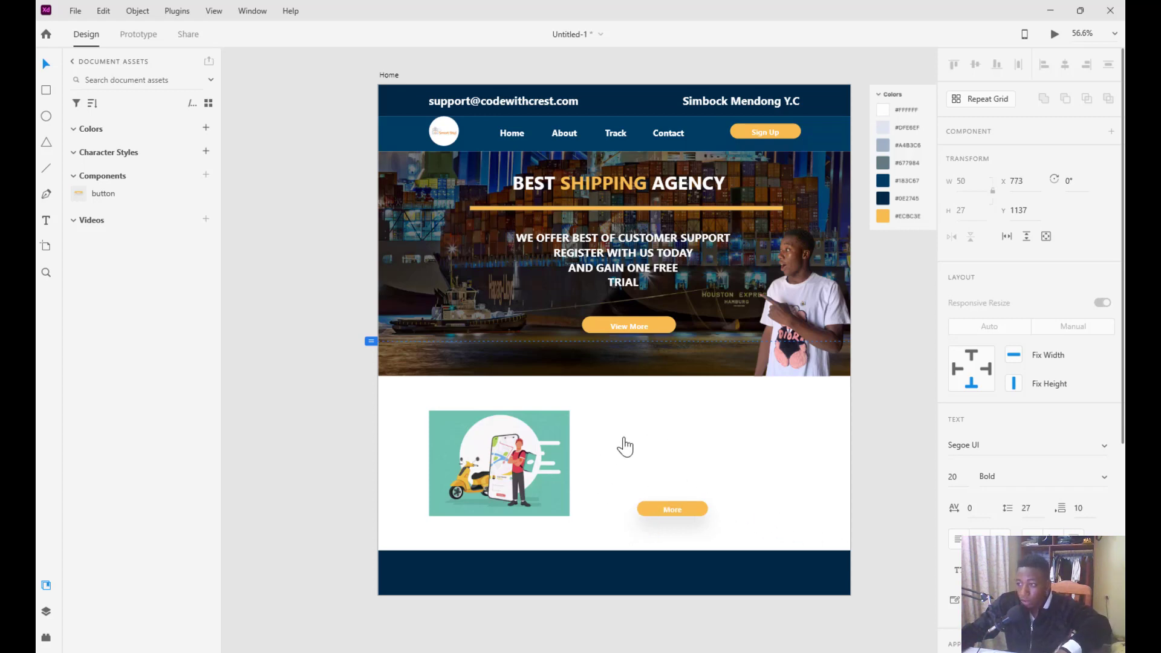
key(Escape)
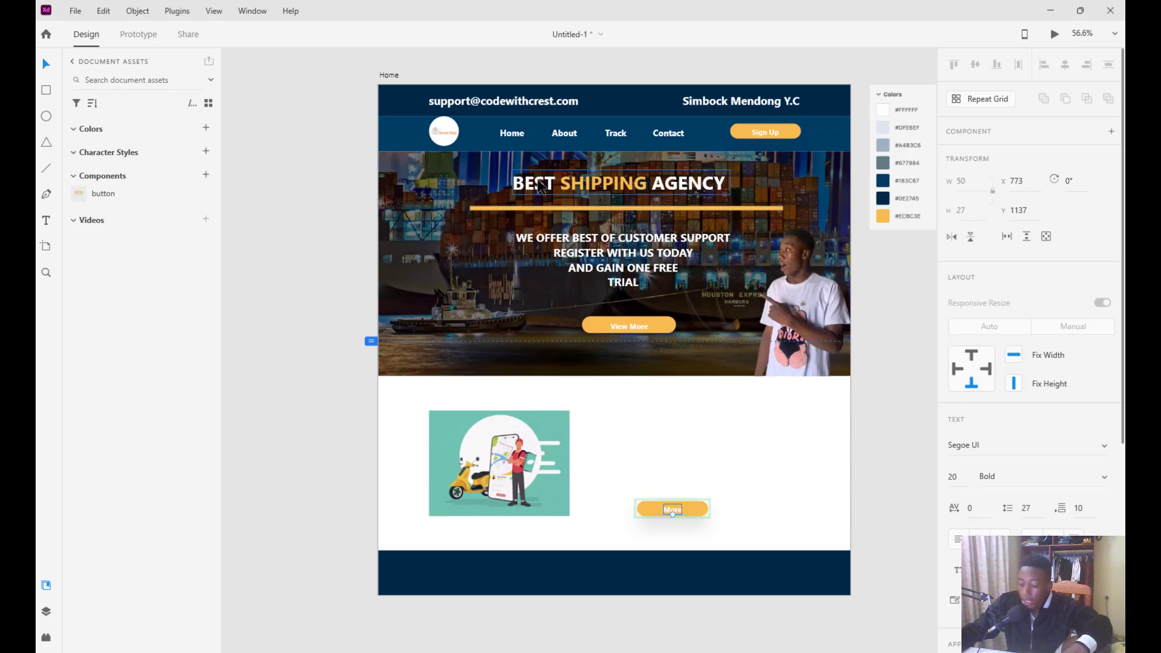
drag(588, 185, 583, 311)
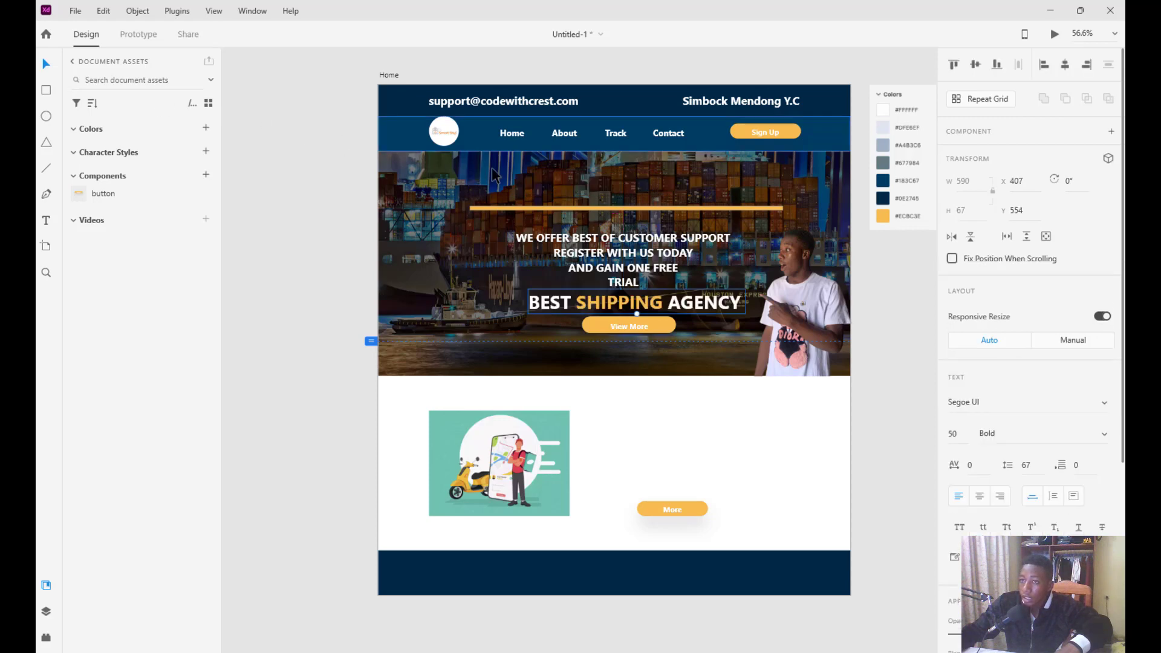
Undo the stray heading move and place a copy of the hero heading in the white section
key(ctrl+z)
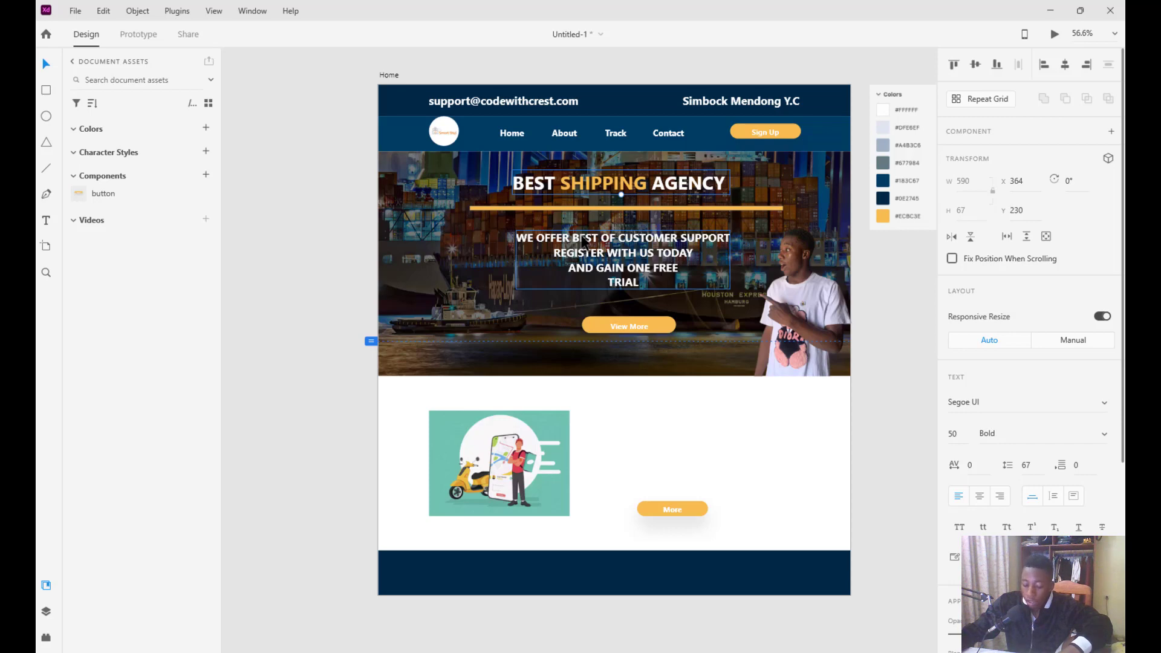
drag(604, 190, 689, 411)
scroll(992, 502, down, 5)
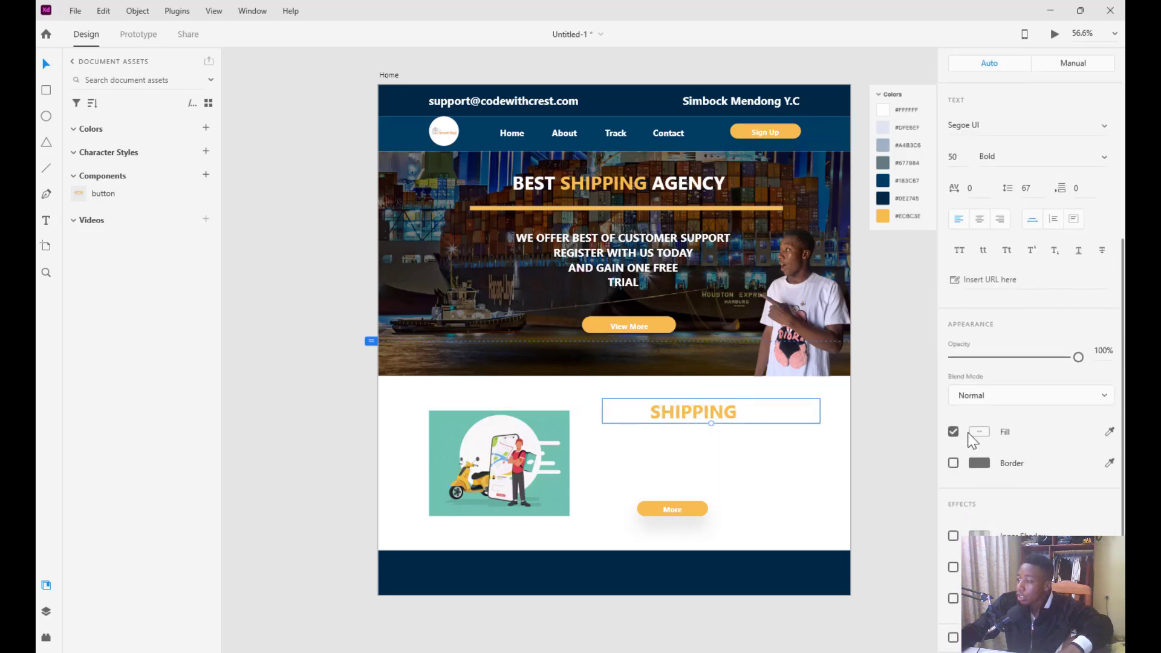
Colour the heading copy with the footer navy and retype it as 'Our services'
click(980, 433)
drag(858, 417, 793, 453)
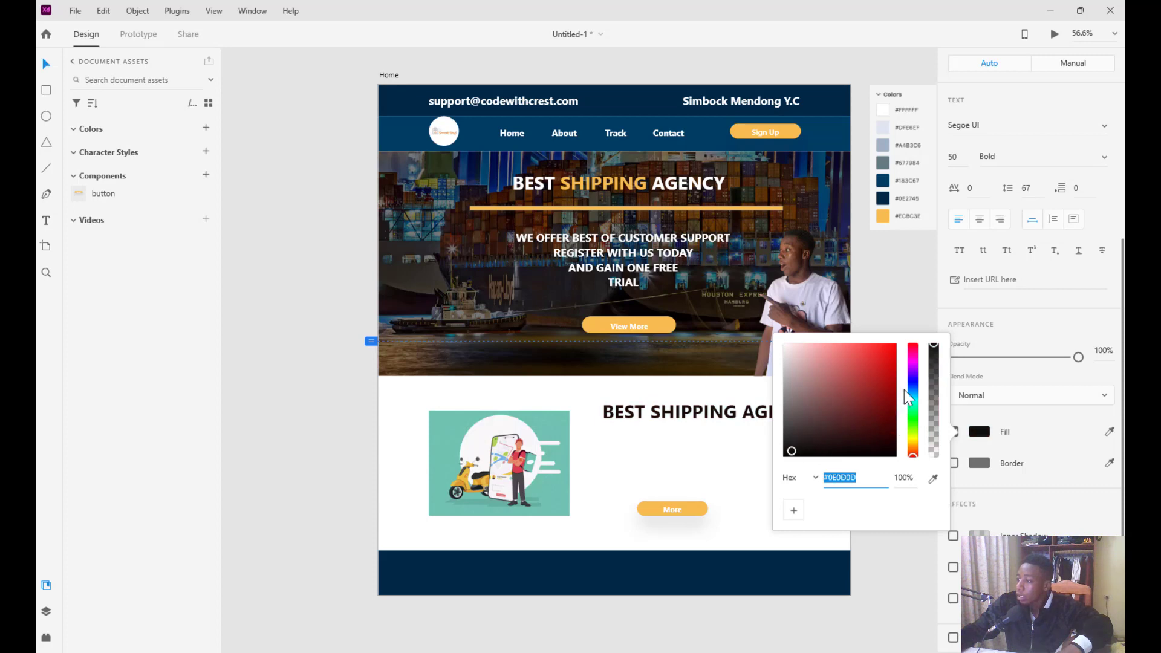
click(1110, 431)
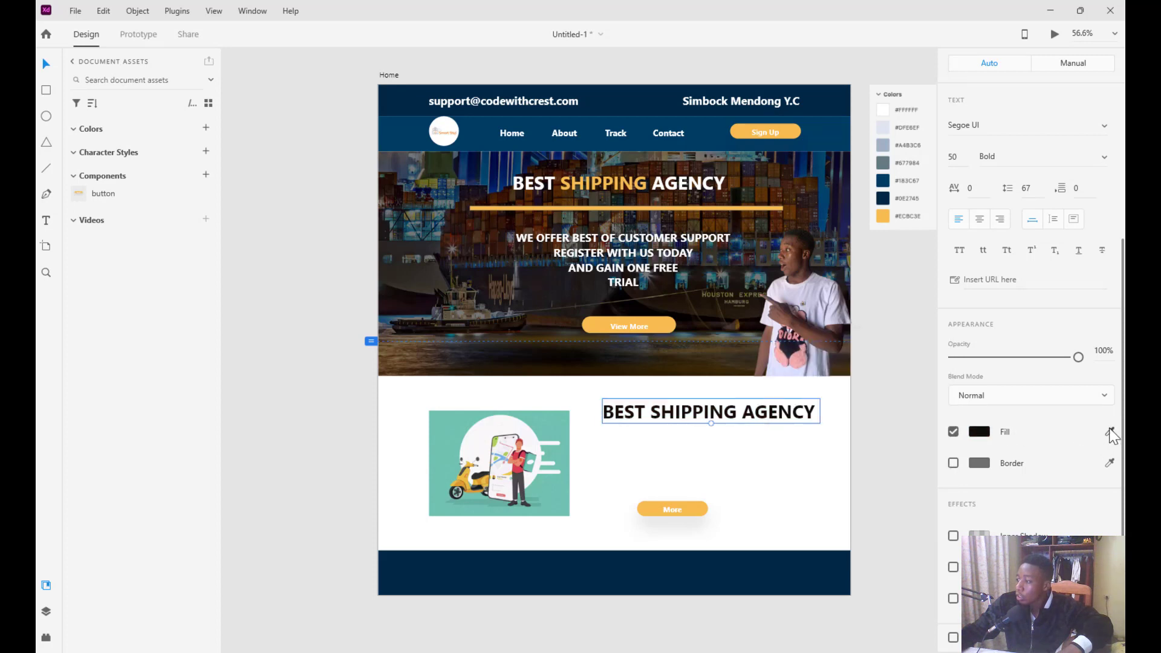
click(733, 570)
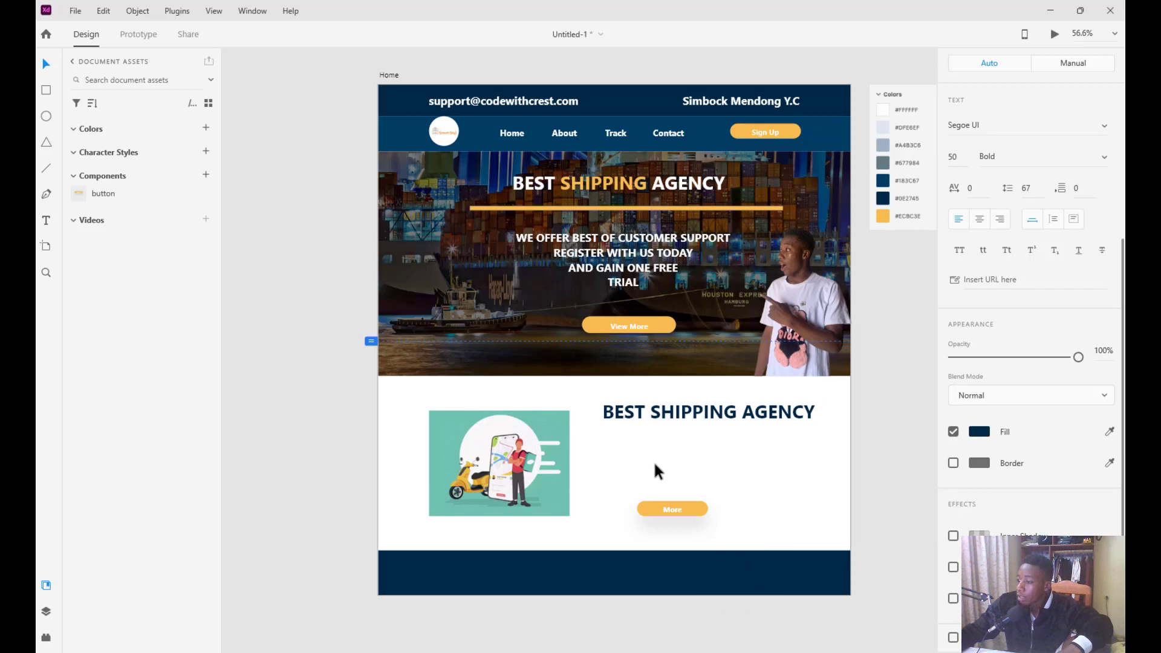
drag(652, 412, 658, 415)
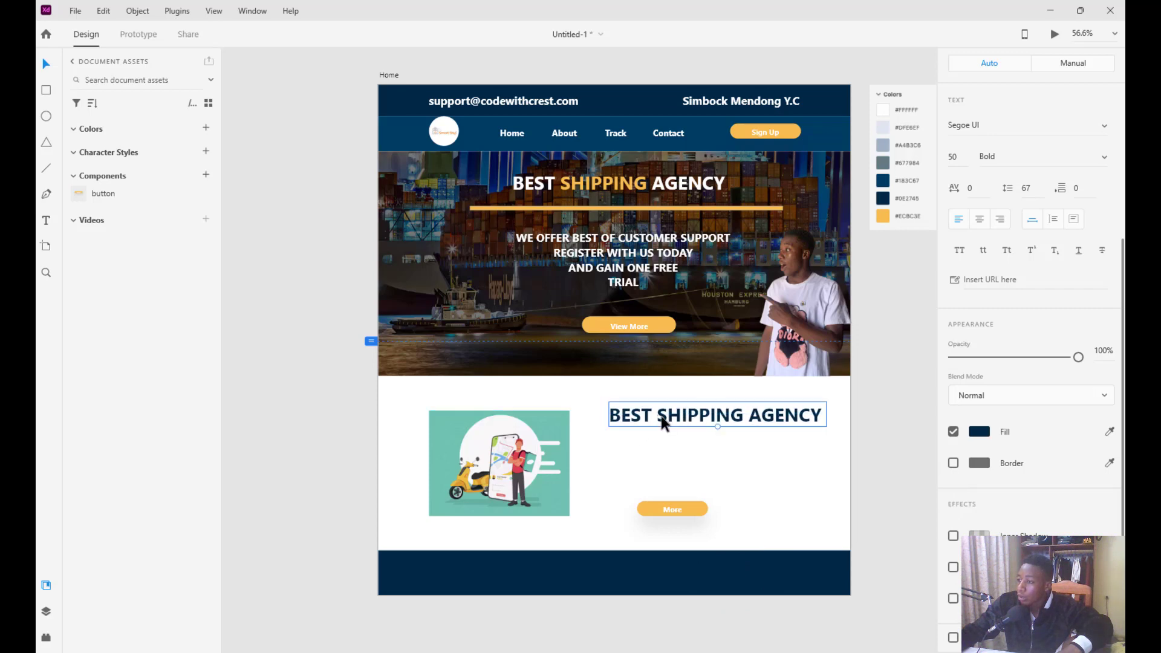
double_click(659, 416)
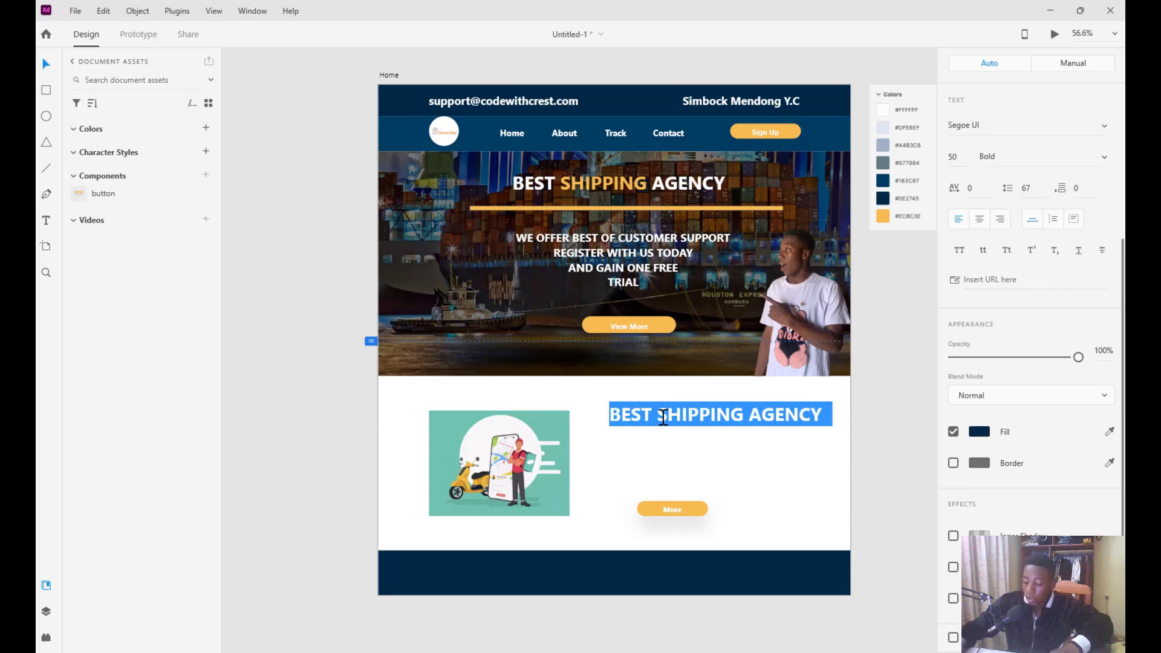
text(Our services)
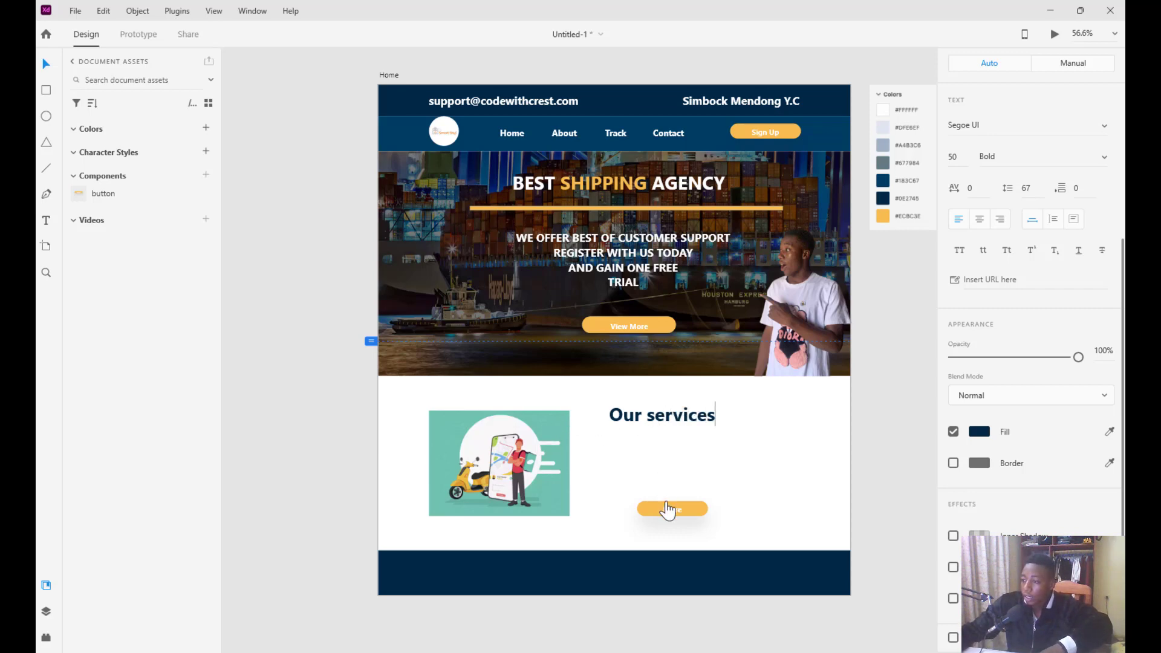
Align the More button to the Our services heading's left edge, then switch to Chrome
key(Escape)
drag(655, 510, 622, 507)
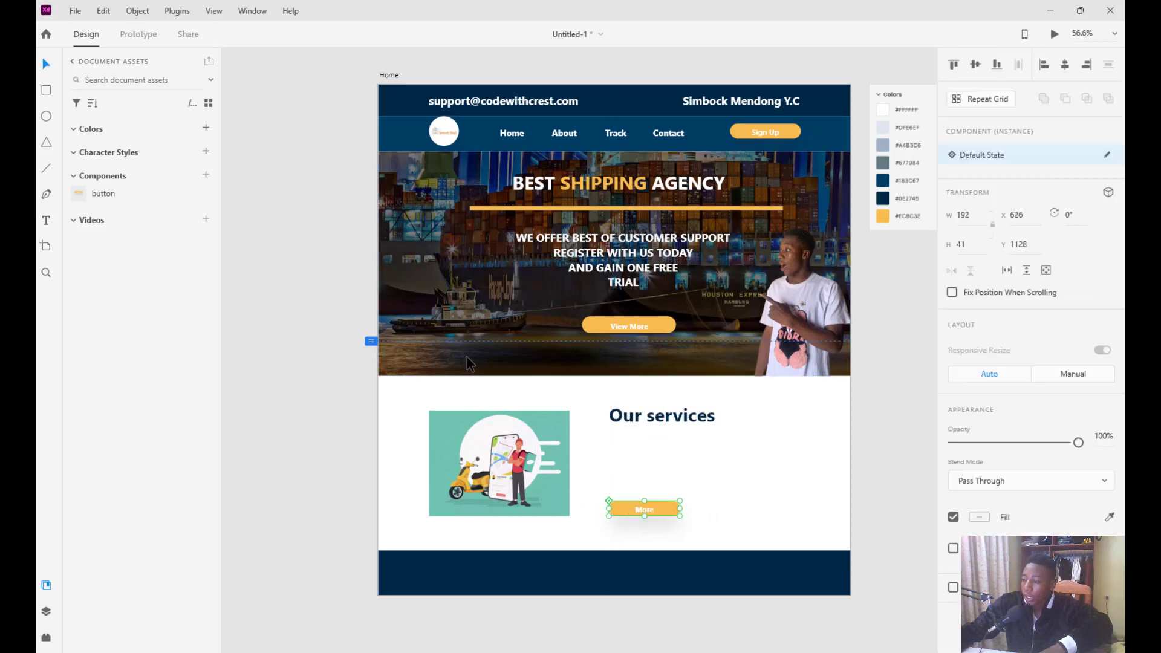
click(233, 372)
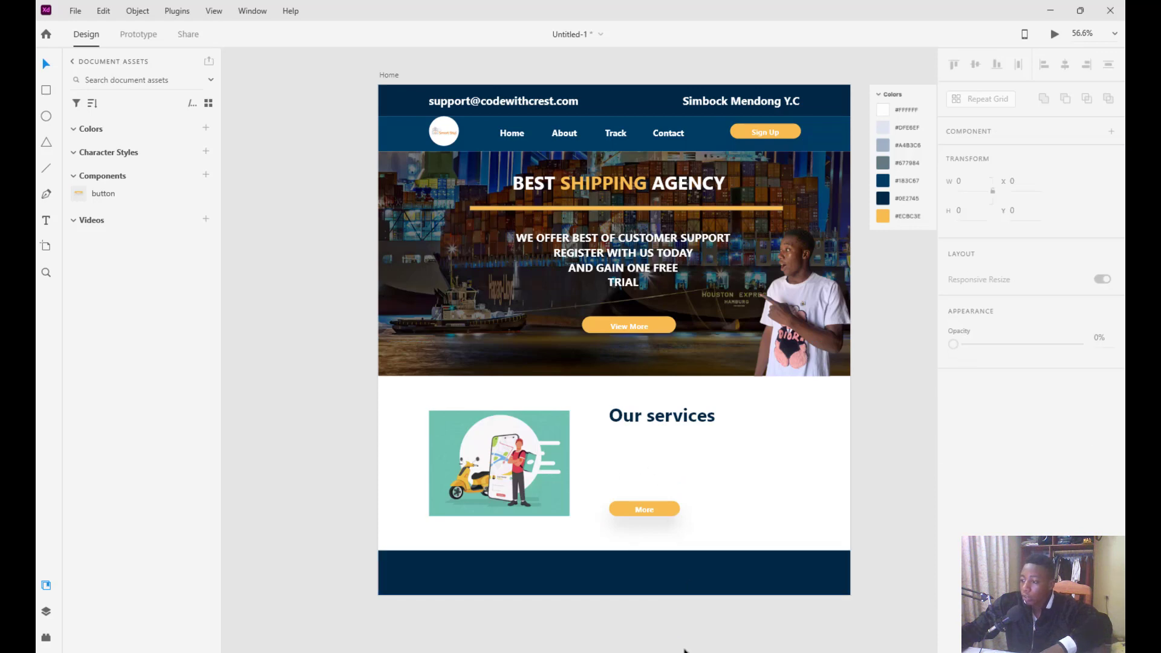
mouse_move(678, 651)
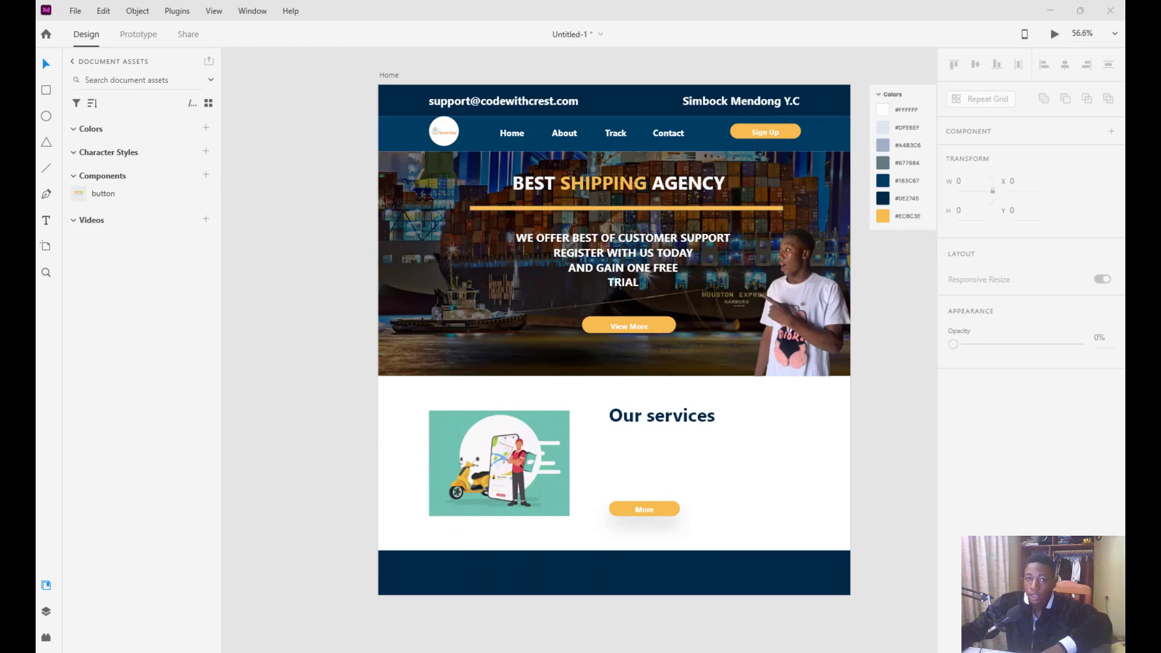
key(alt+Tab)
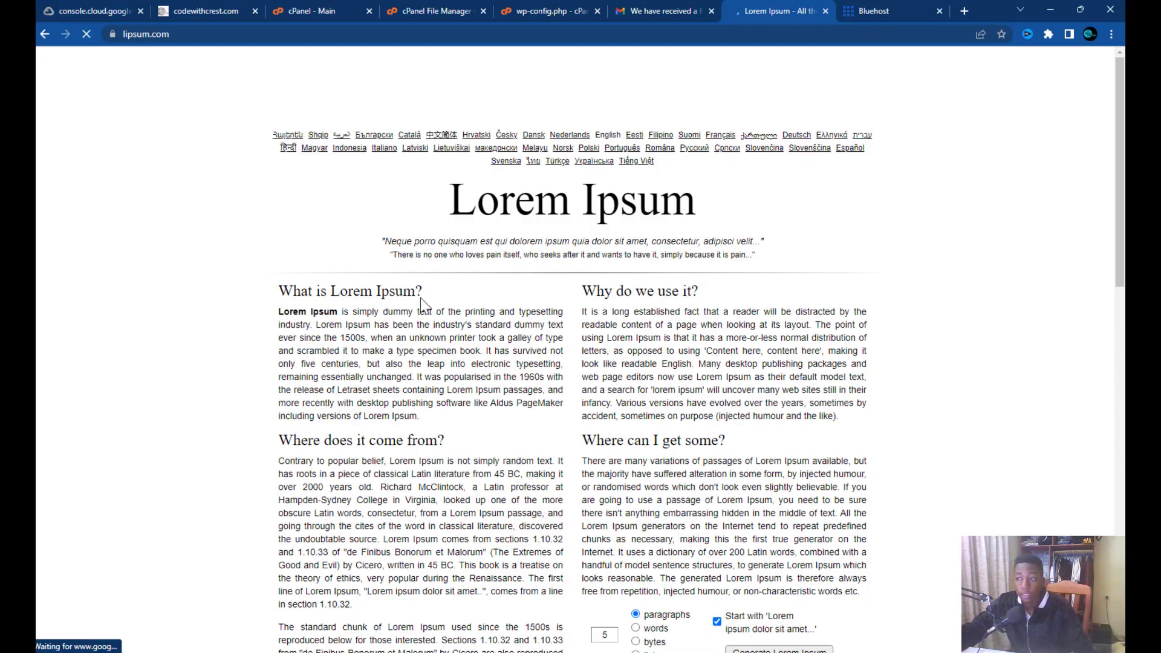
Copy the first two sentences of the 'What is Lorem Ipsum' paragraph and minimise Chrome
mouse_move(299, 312)
mouse_down()
mouse_move(320, 325)
mouse_move(279, 302)
mouse_up()
click(305, 316)
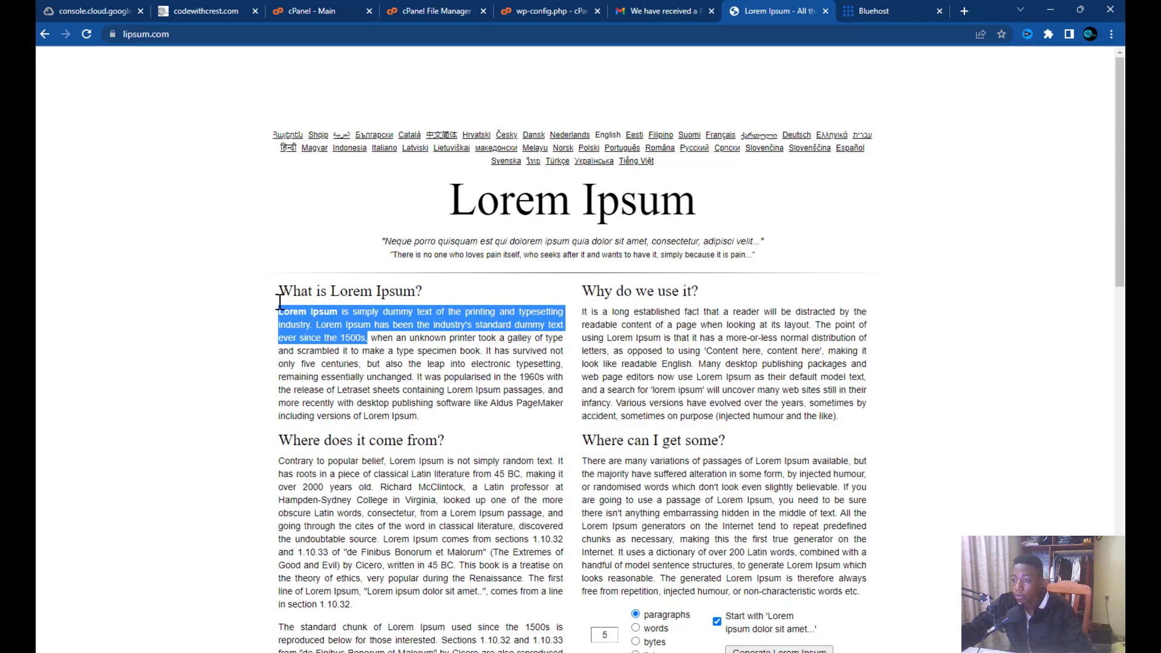
right_click(285, 339)
click(322, 339)
click(1050, 9)
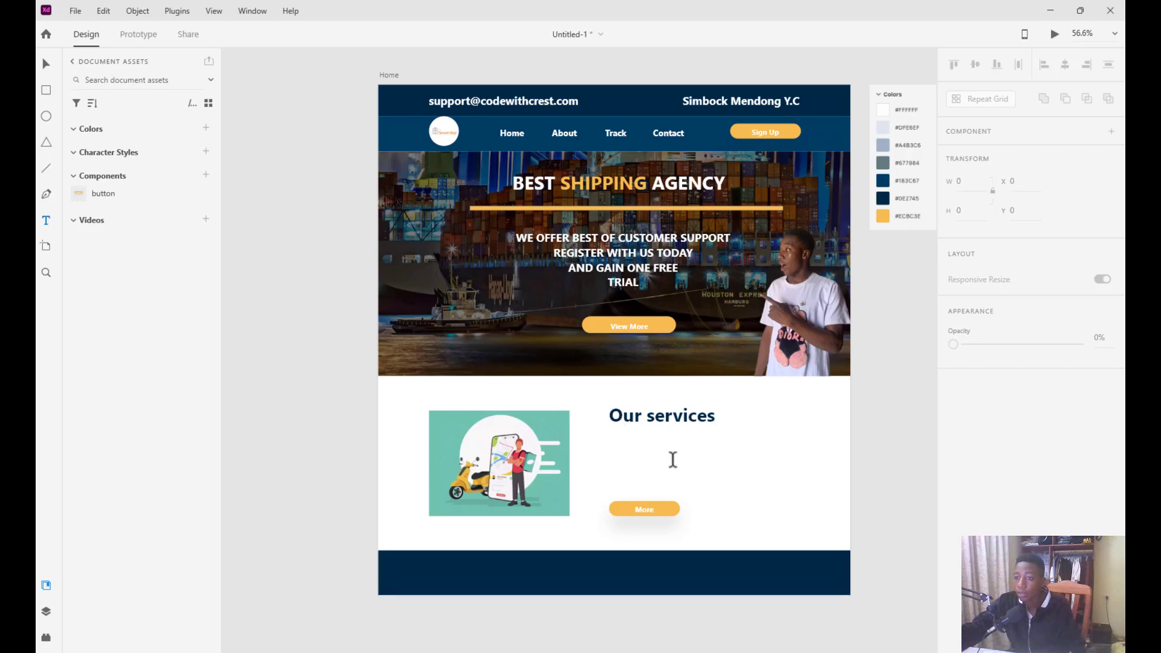
Paste the Lorem Ipsum sentences as a new text object below Our services at size 14
click(619, 446)
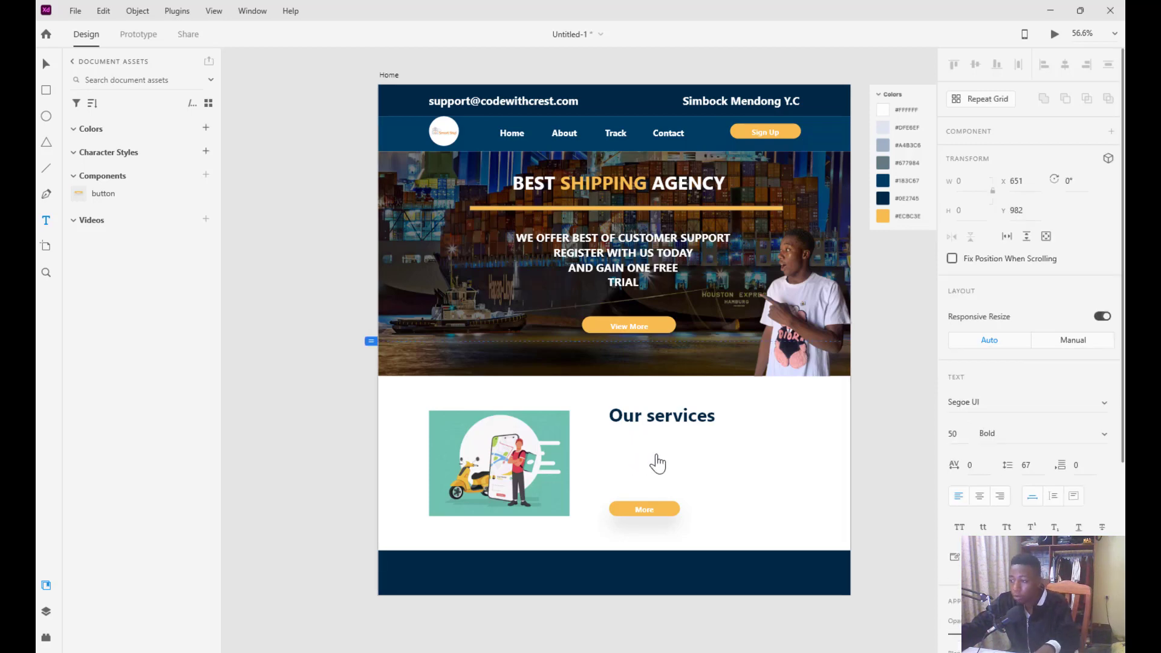
key(ctrl+v)
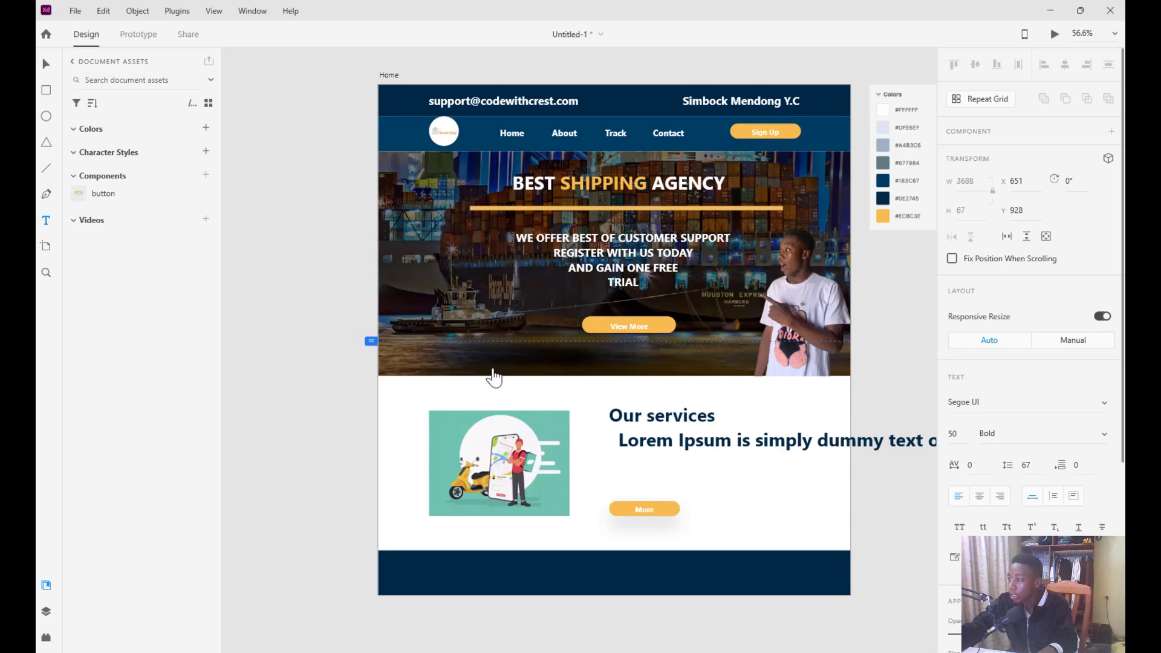
click(46, 68)
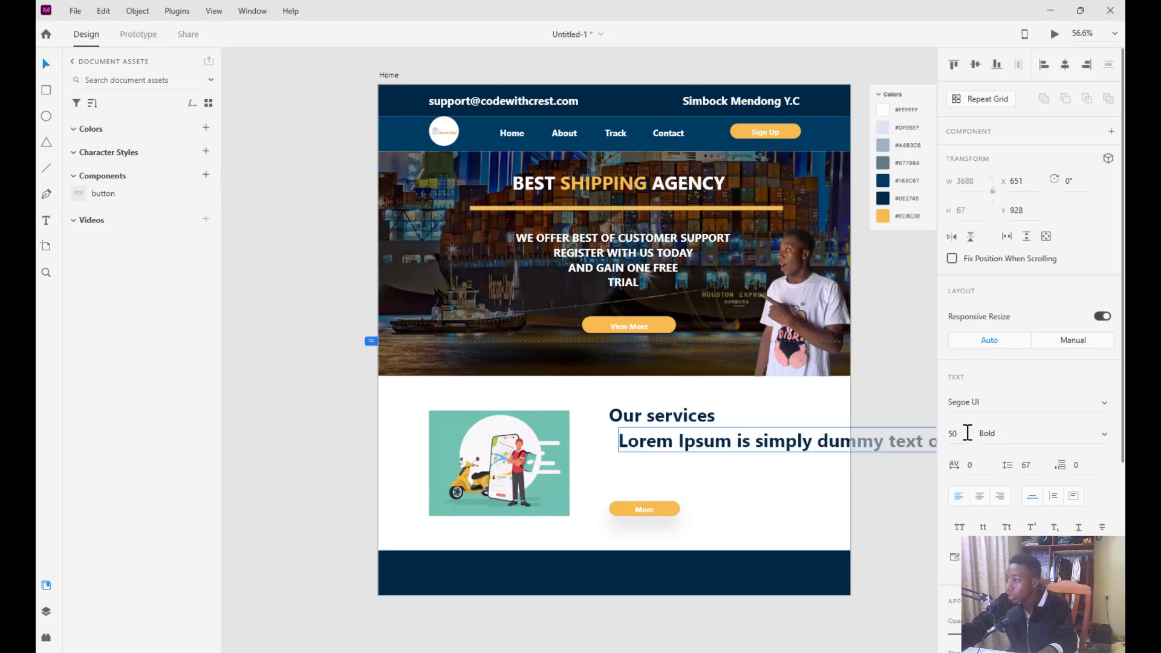
key(BackSpace)
key(BackSpace)
text(14)
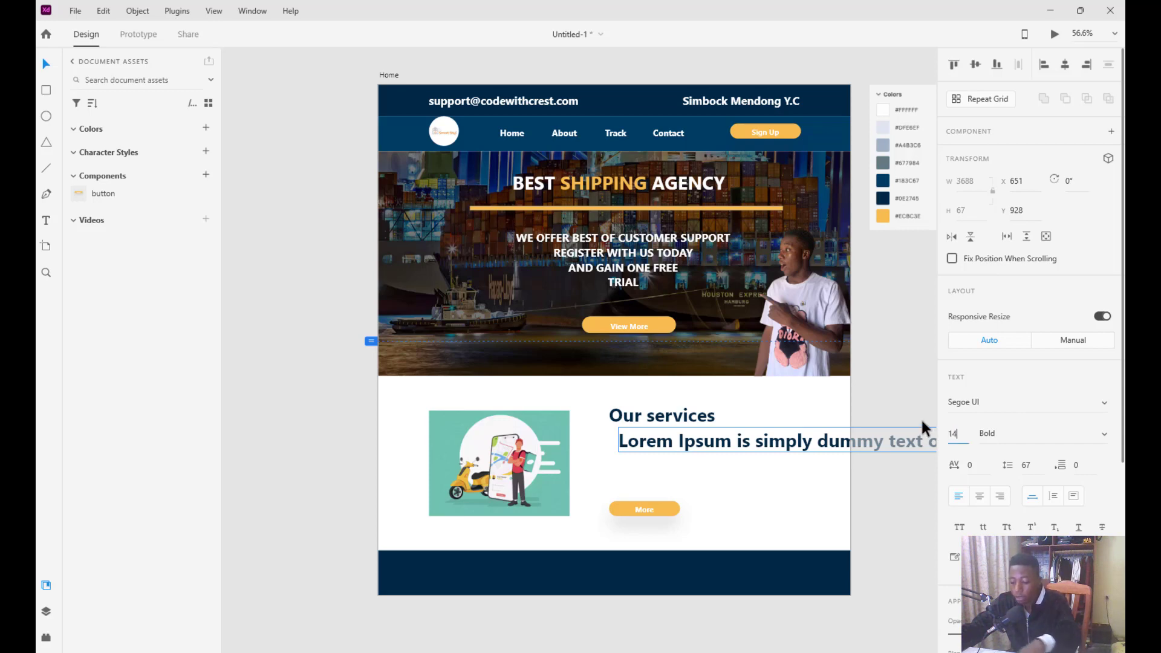
key(Return)
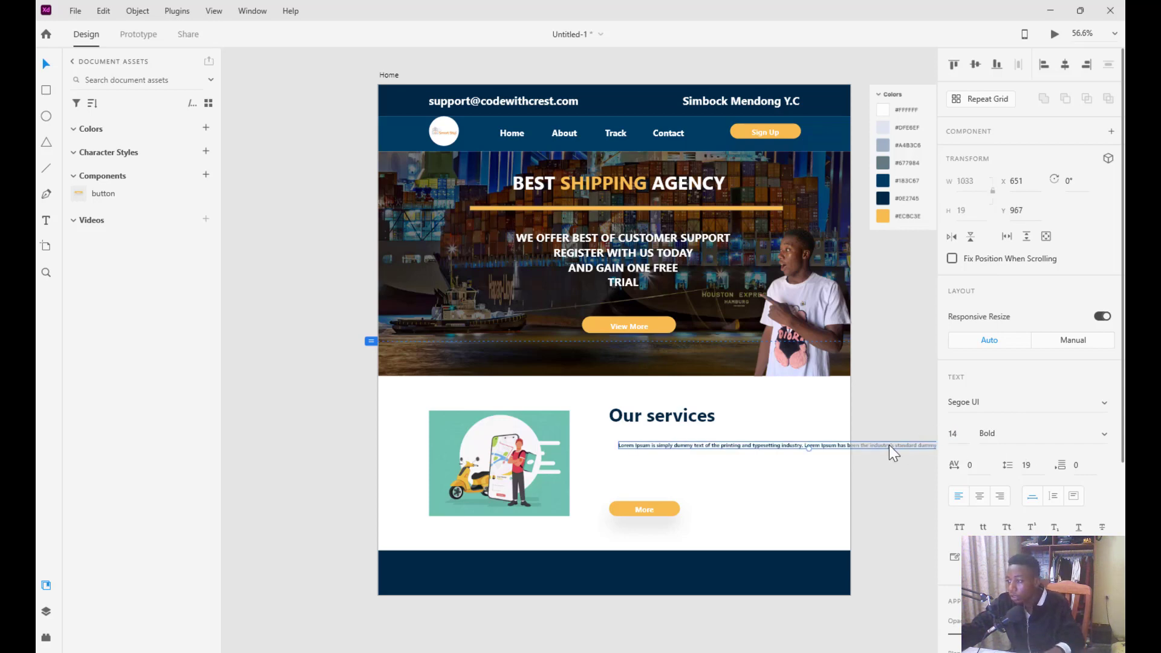
Switch the paragraph to a Fixed Size text box and resize it so lines wrap
click(1073, 496)
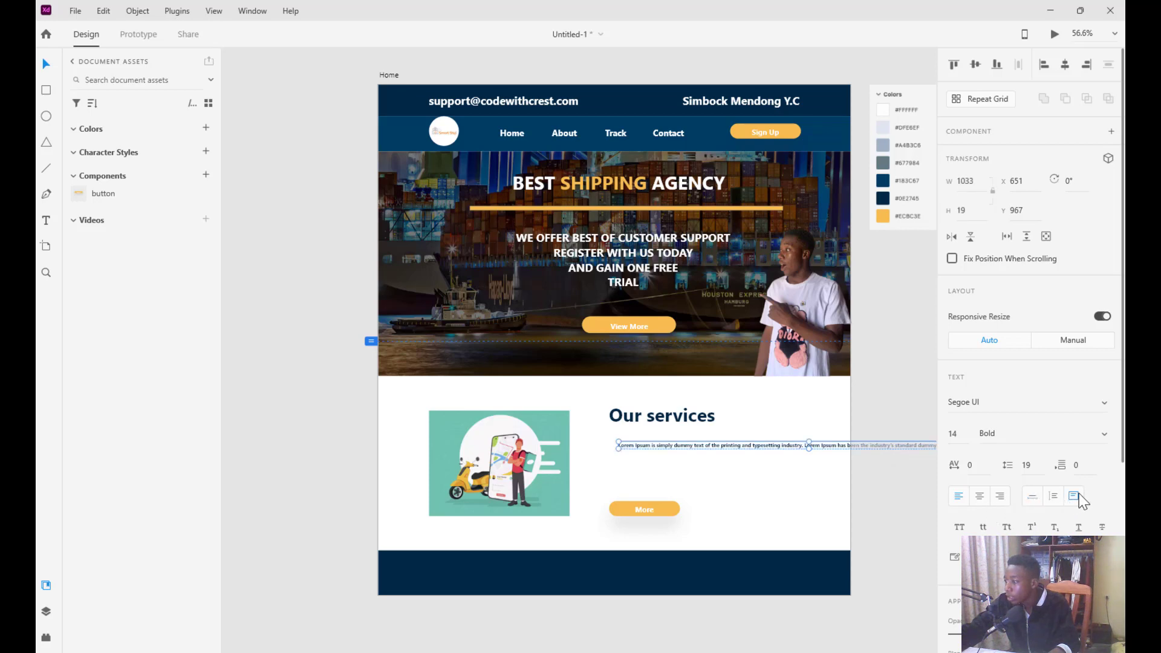
drag(809, 446, 802, 491)
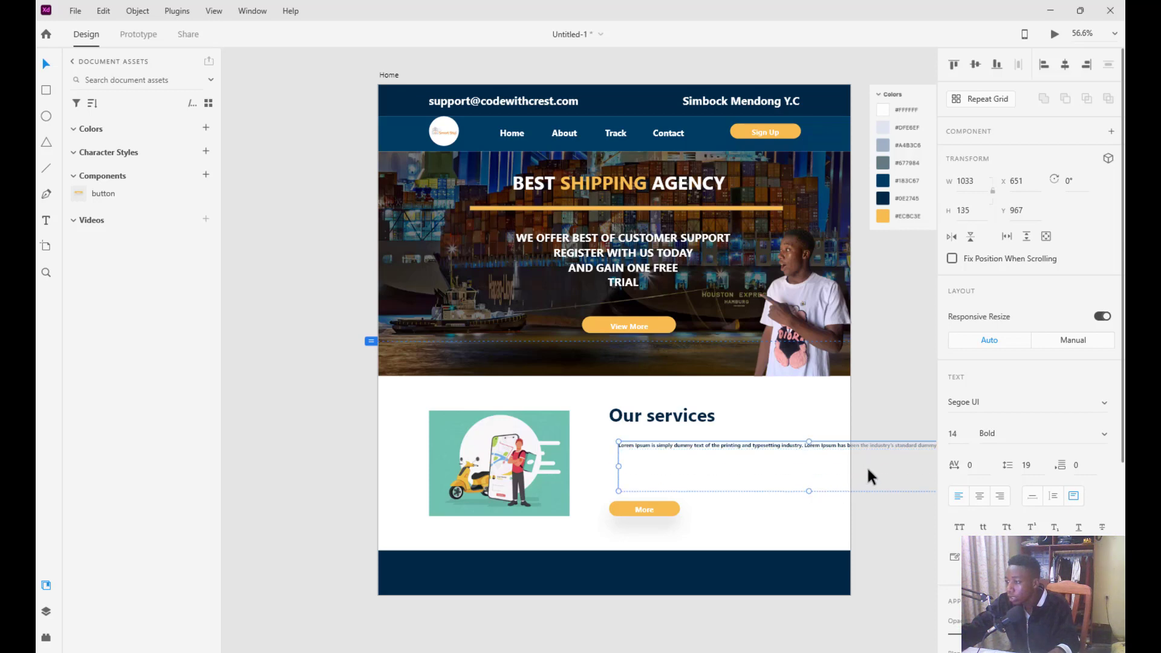
scroll(868, 465, right, 10)
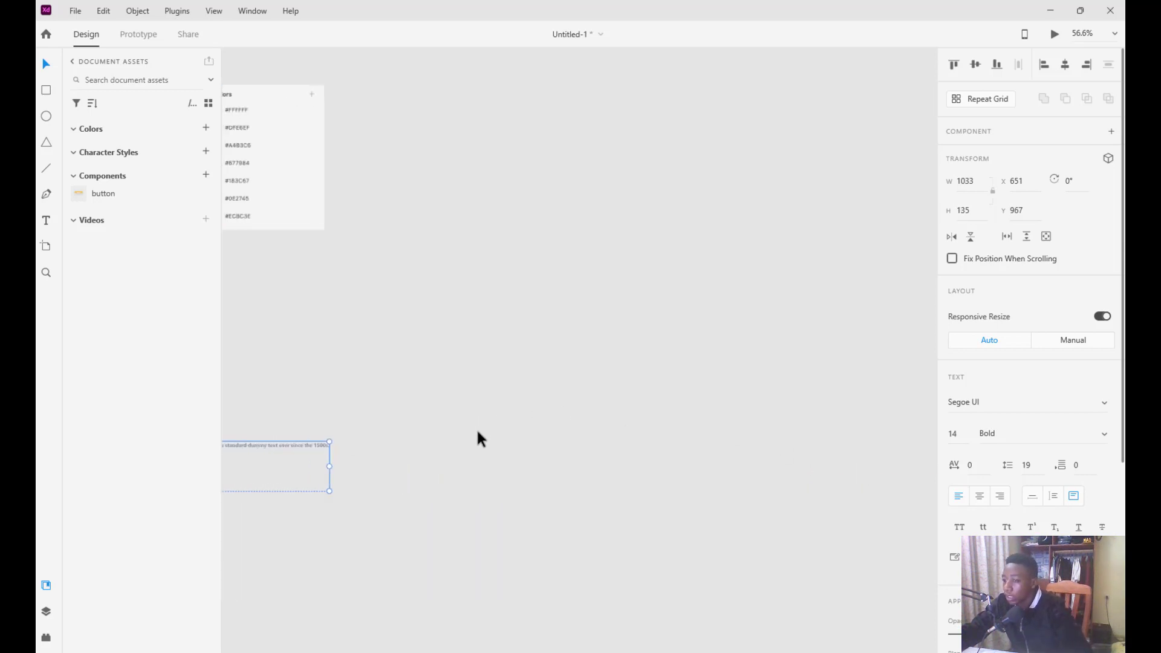
scroll(481, 427, left, 3)
drag(499, 464, 265, 466)
scroll(272, 465, left, 5)
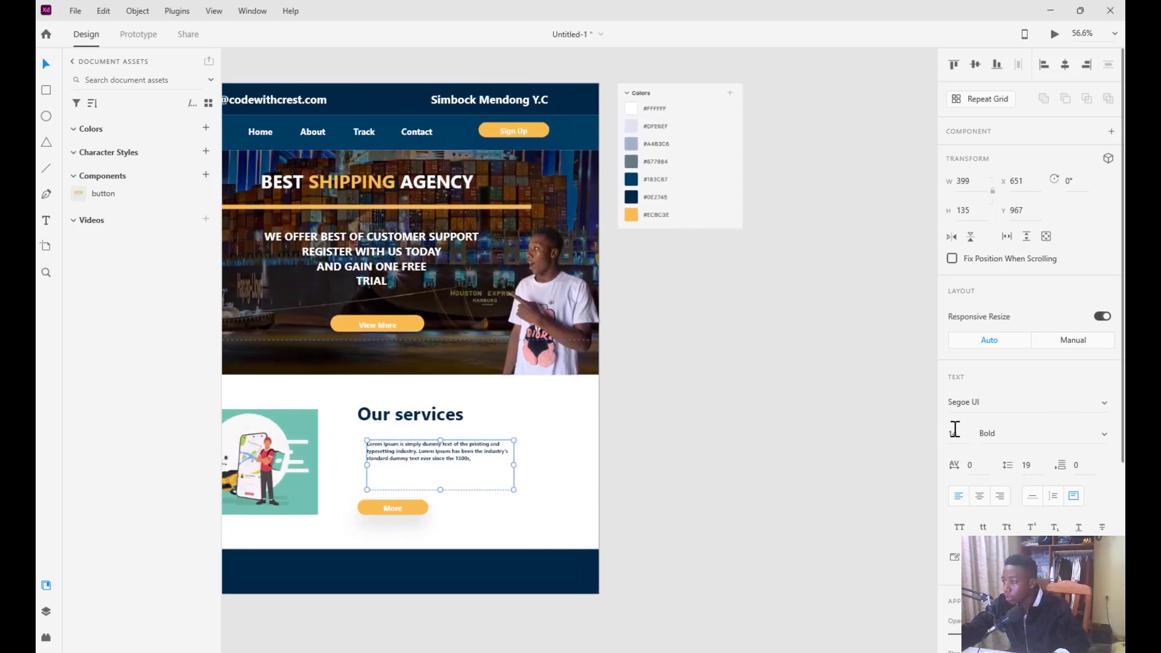
Set the paragraph font size to 20 and align it under the Our services heading
drag(963, 434, 947, 440)
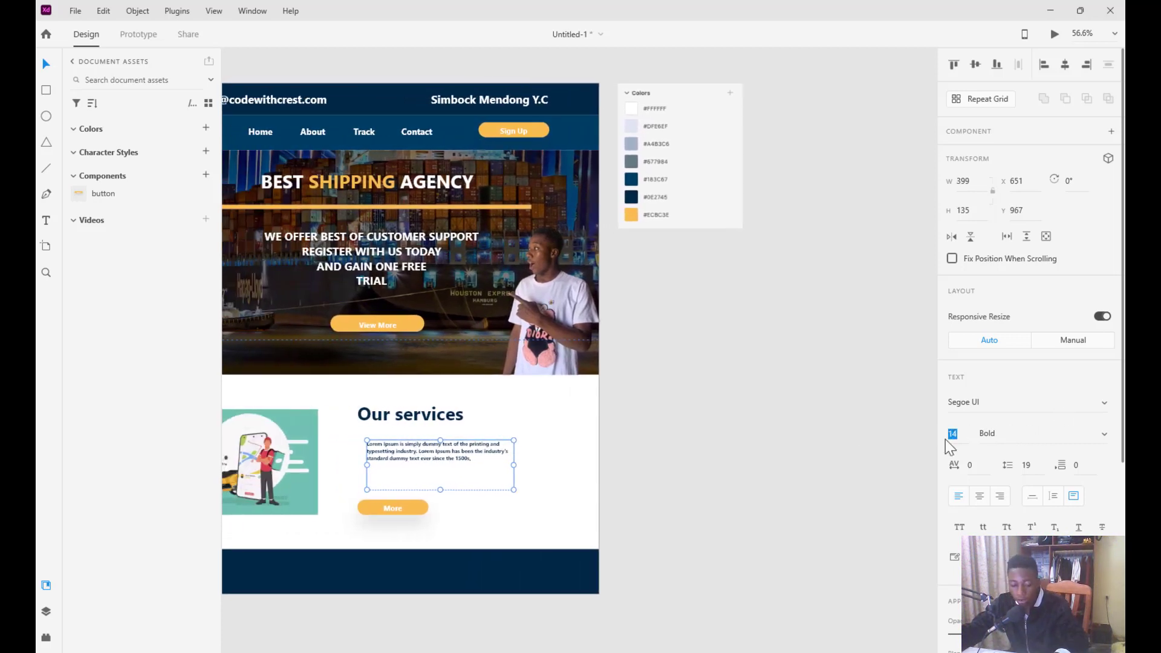
text(1000)
key(Return)
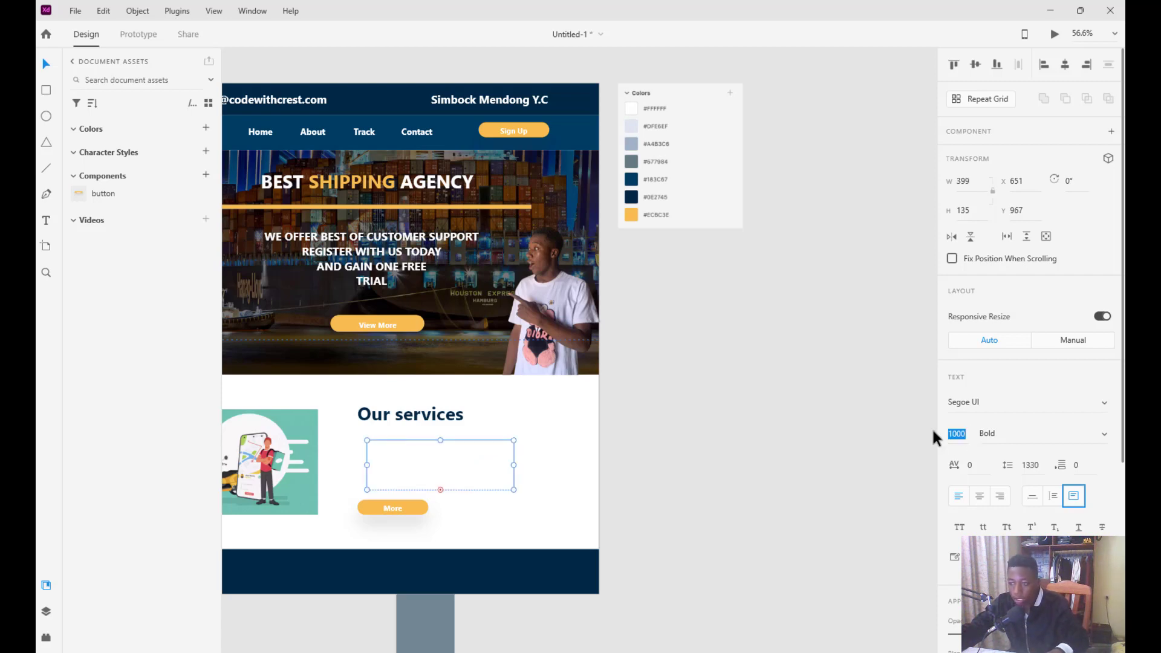
text(20)
key(Return)
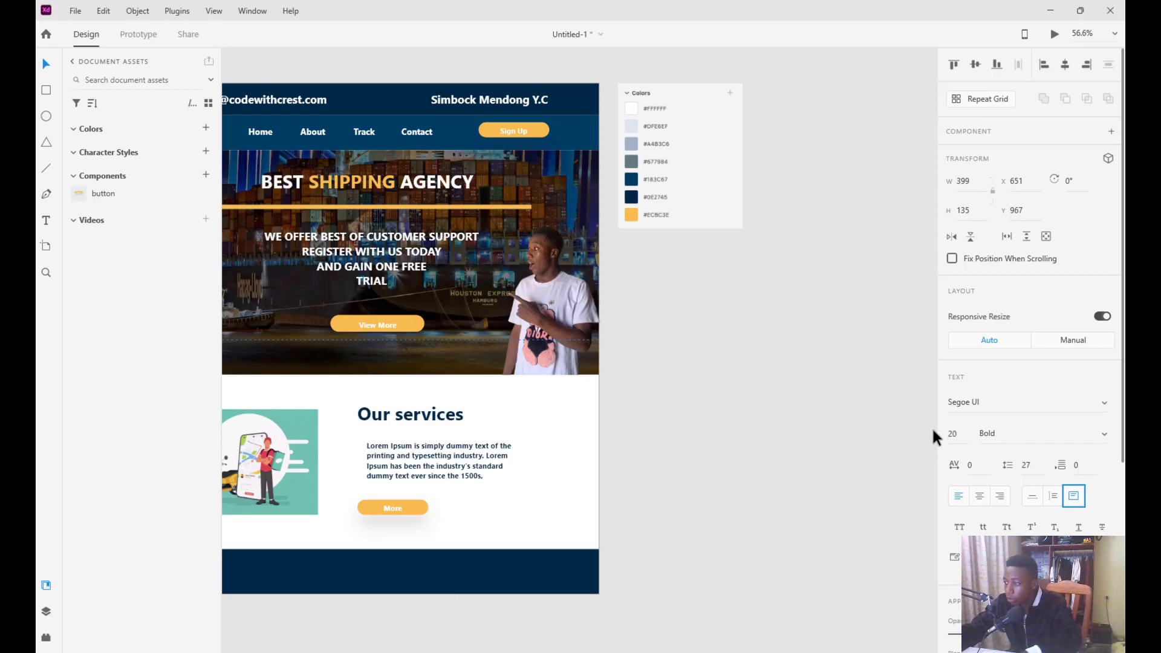
drag(404, 457, 391, 453)
drag(397, 454, 399, 458)
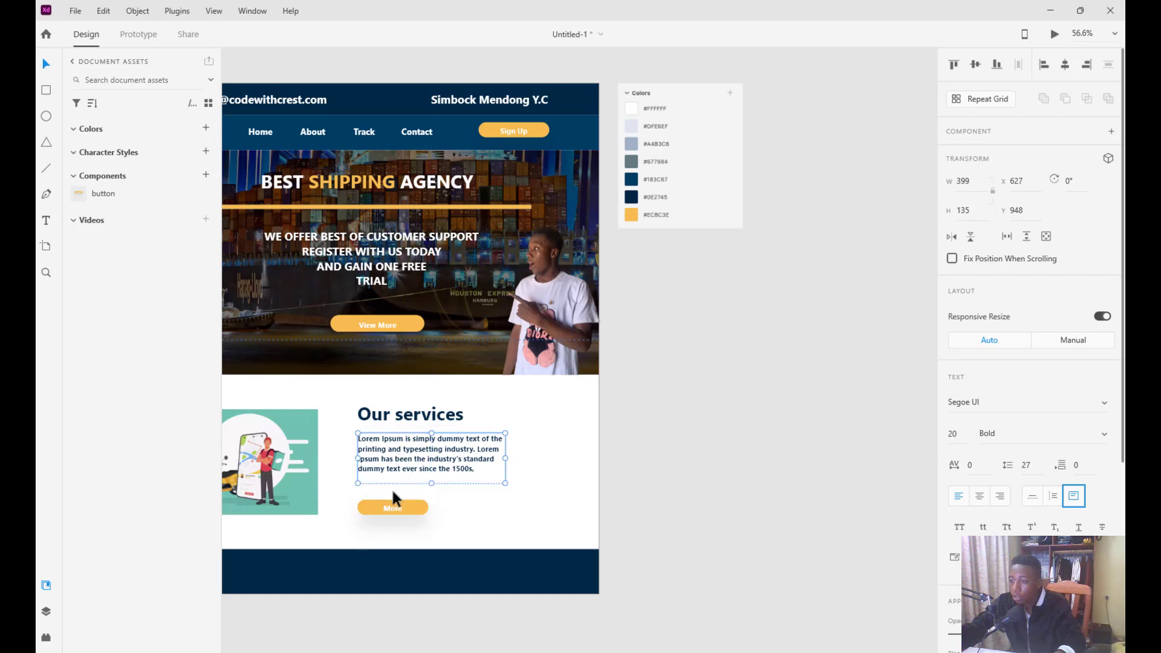
click(525, 480)
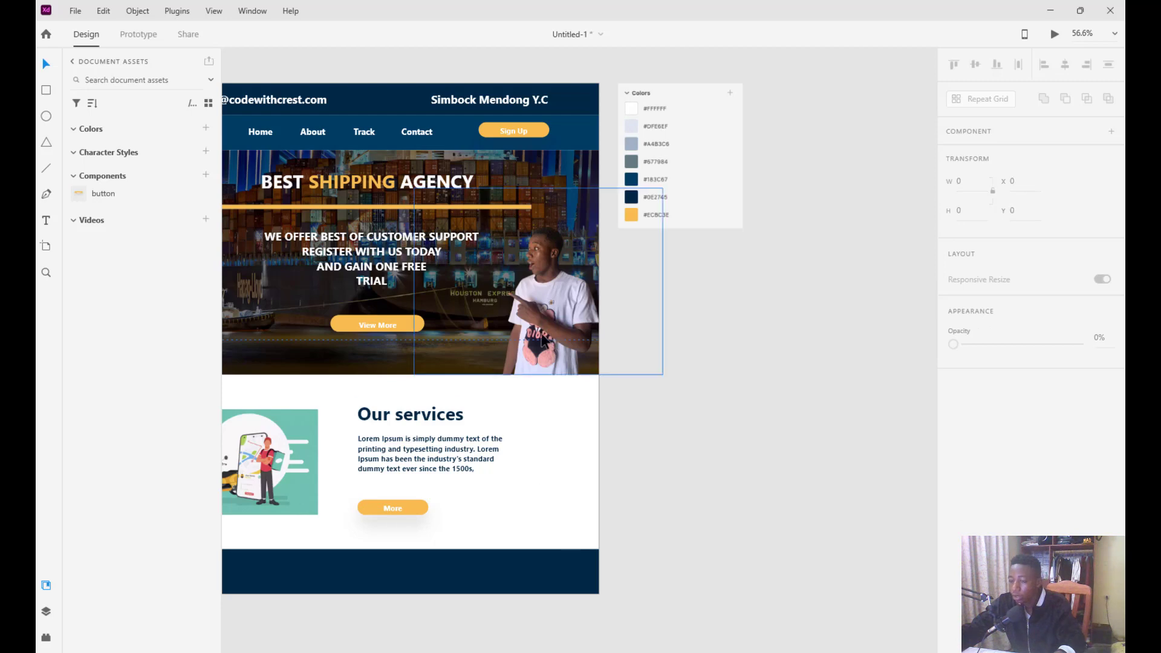
scroll(543, 336, left, 5)
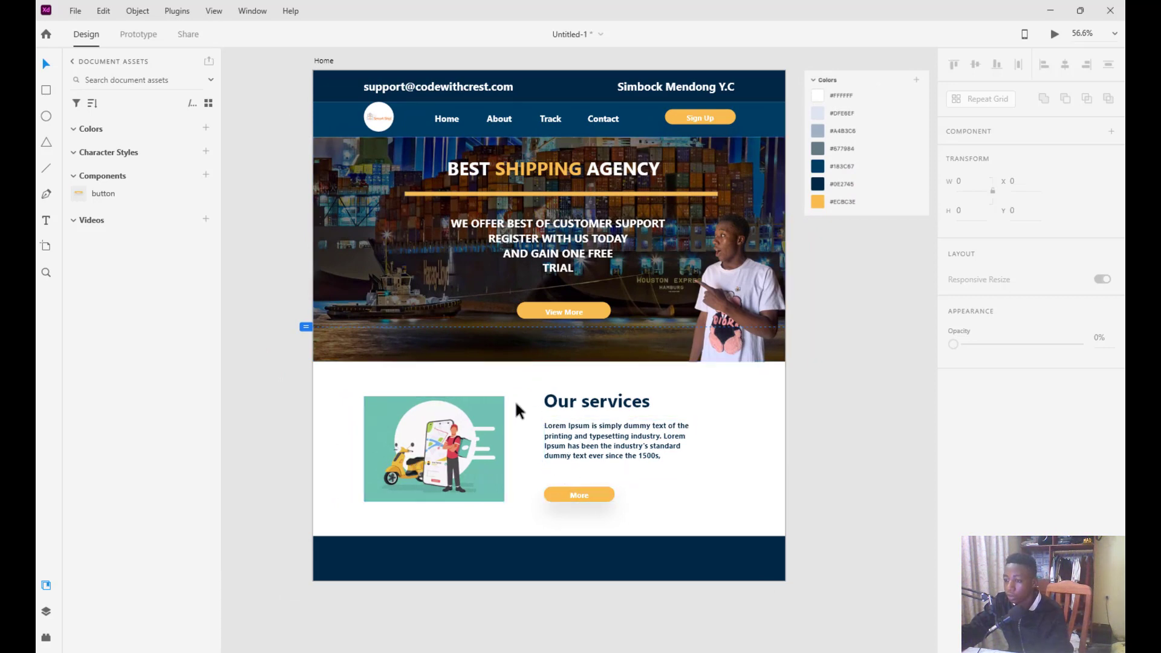
scroll(651, 422, down, 2)
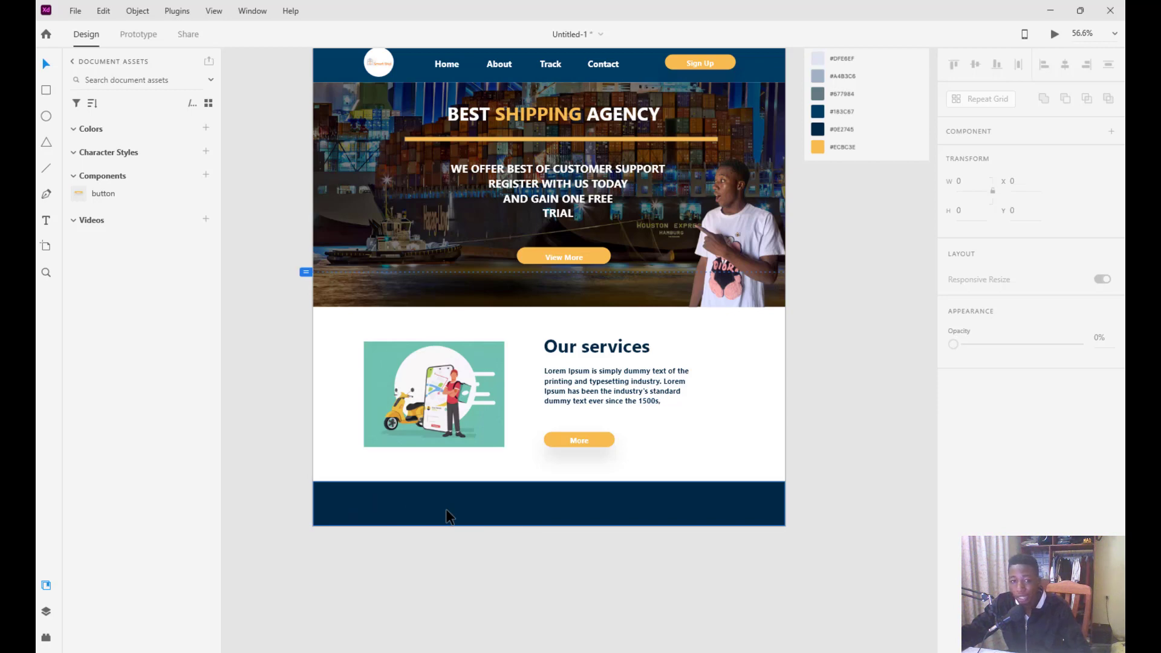
mouse_move(706, 650)
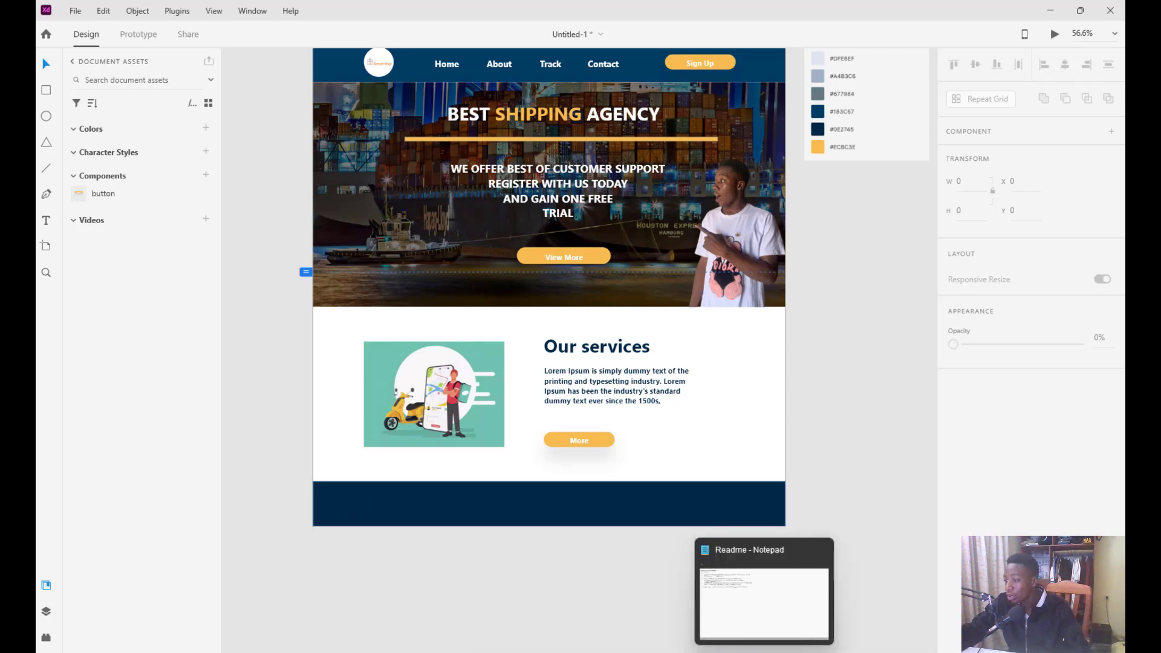
Drag facebook, instagram and linkedin_circle from Downloads > Xd Basics 02 > Icons & logo onto the XD pasteboard
click(600, 611)
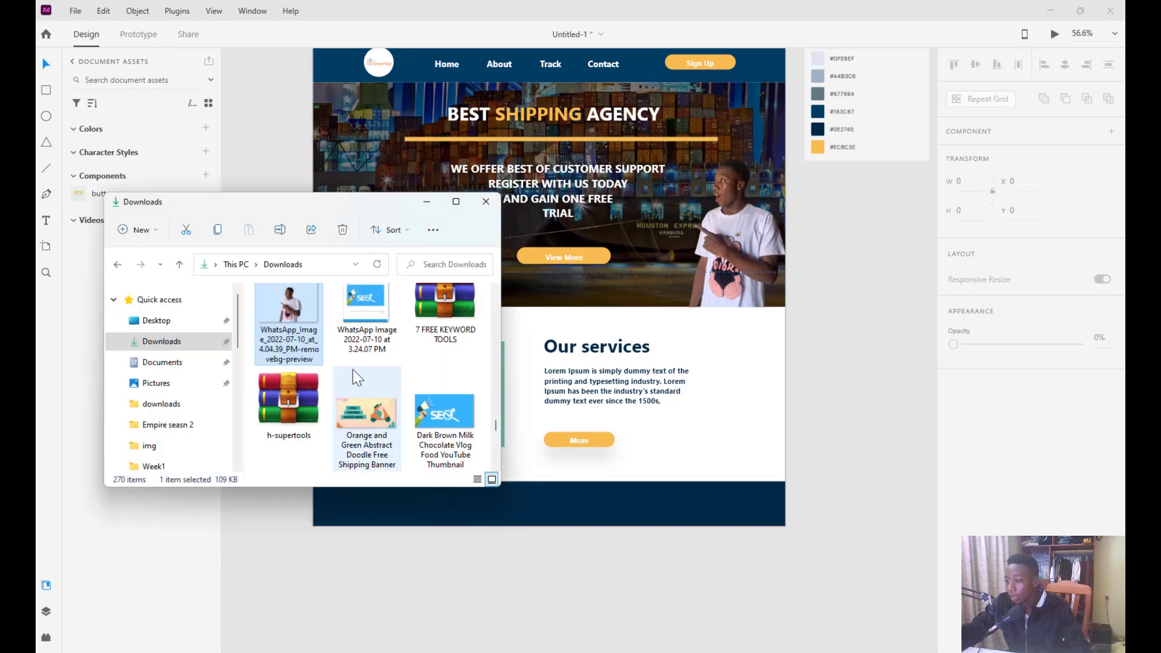
scroll(357, 357, up, 5)
scroll(362, 343, up, 6)
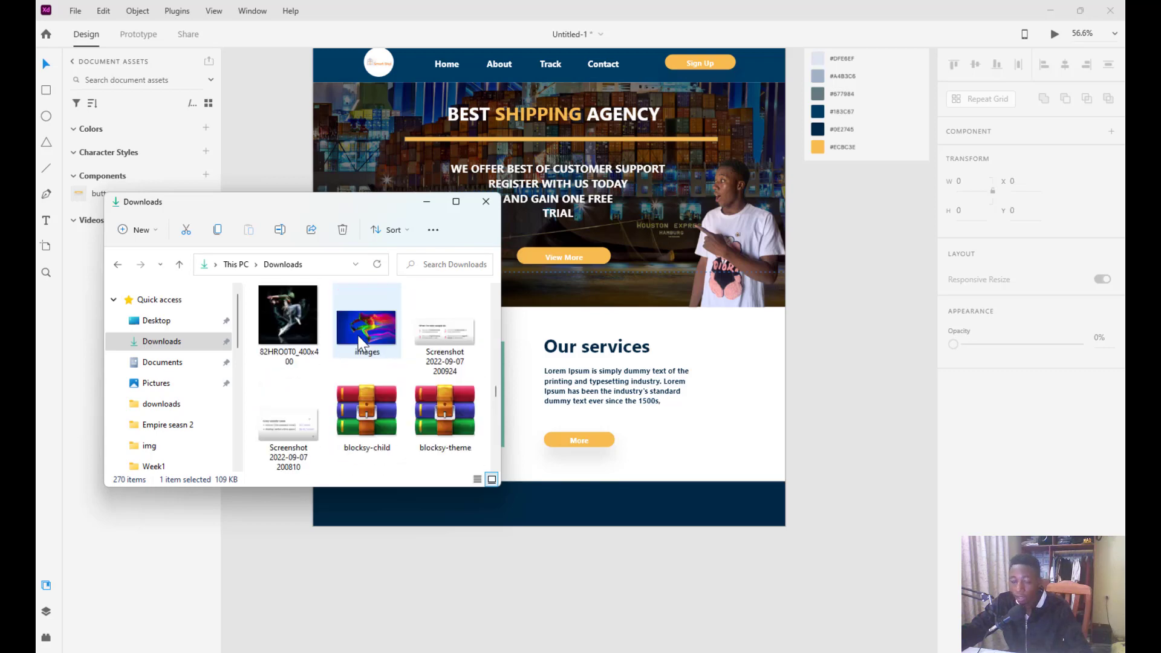
scroll(361, 342, up, 5)
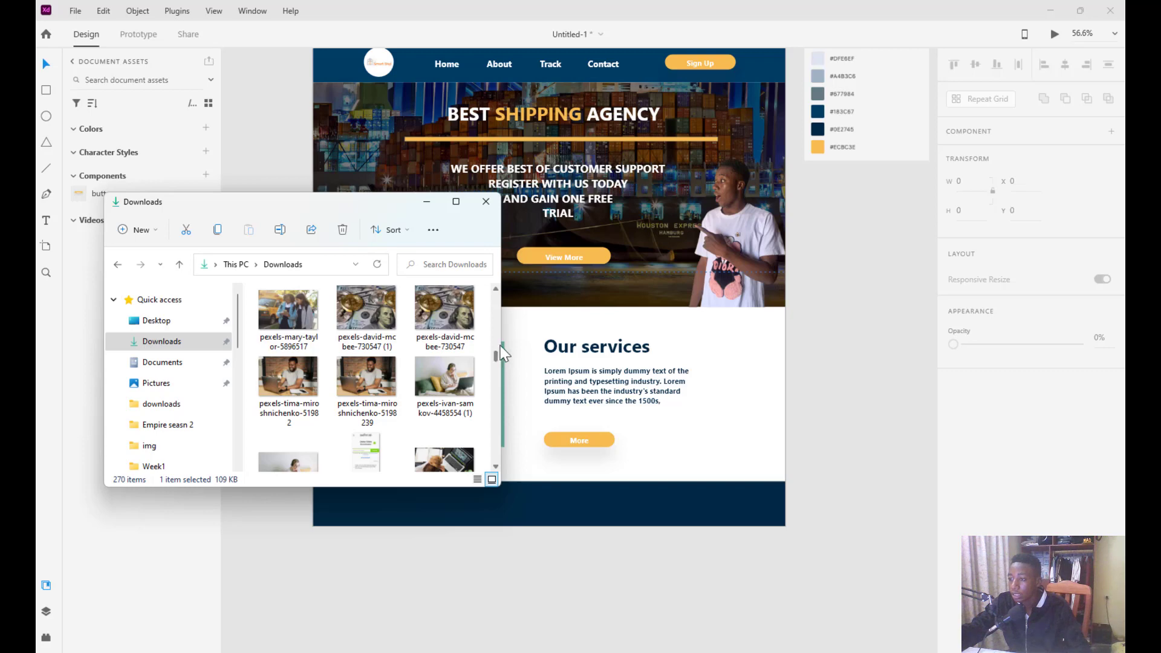
drag(497, 352, 496, 297)
double_click(434, 342)
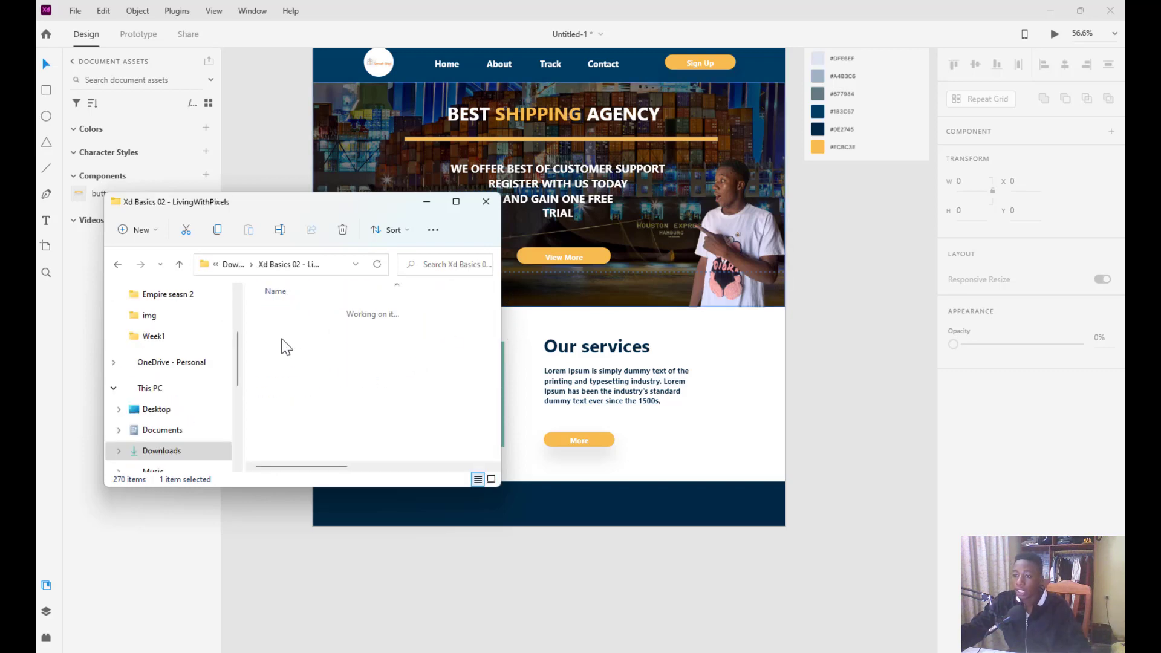
double_click(309, 372)
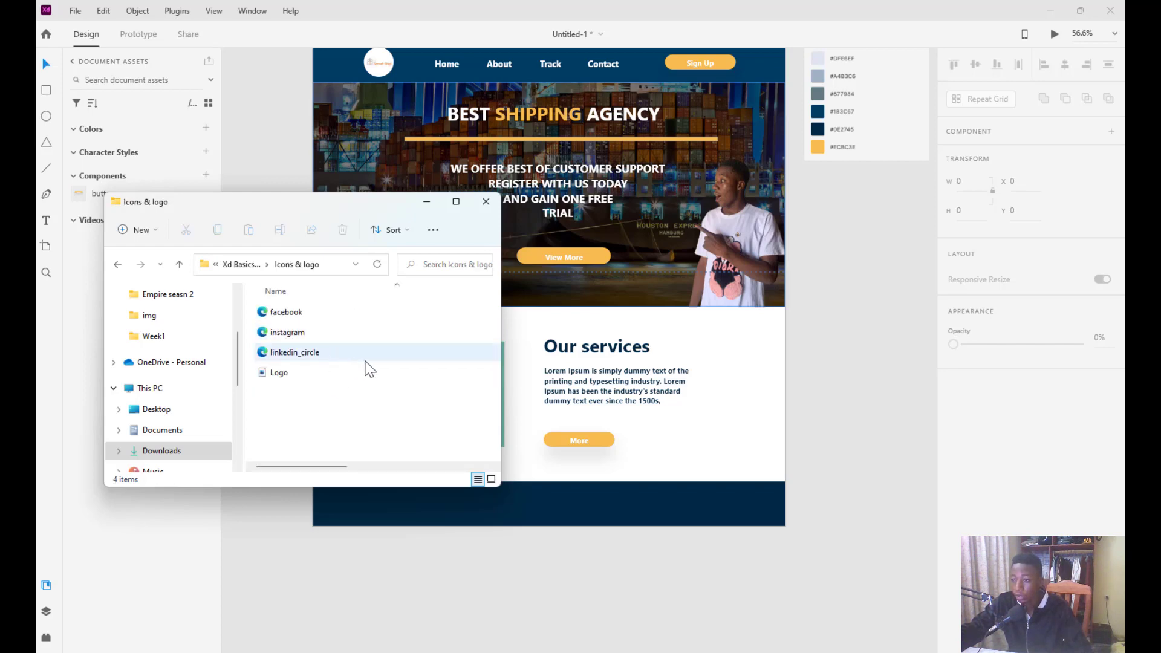
drag(251, 354, 278, 305)
mouse_move(839, 343)
mouse_down()
mouse_move(826, 306)
mouse_move(842, 361)
mouse_up()
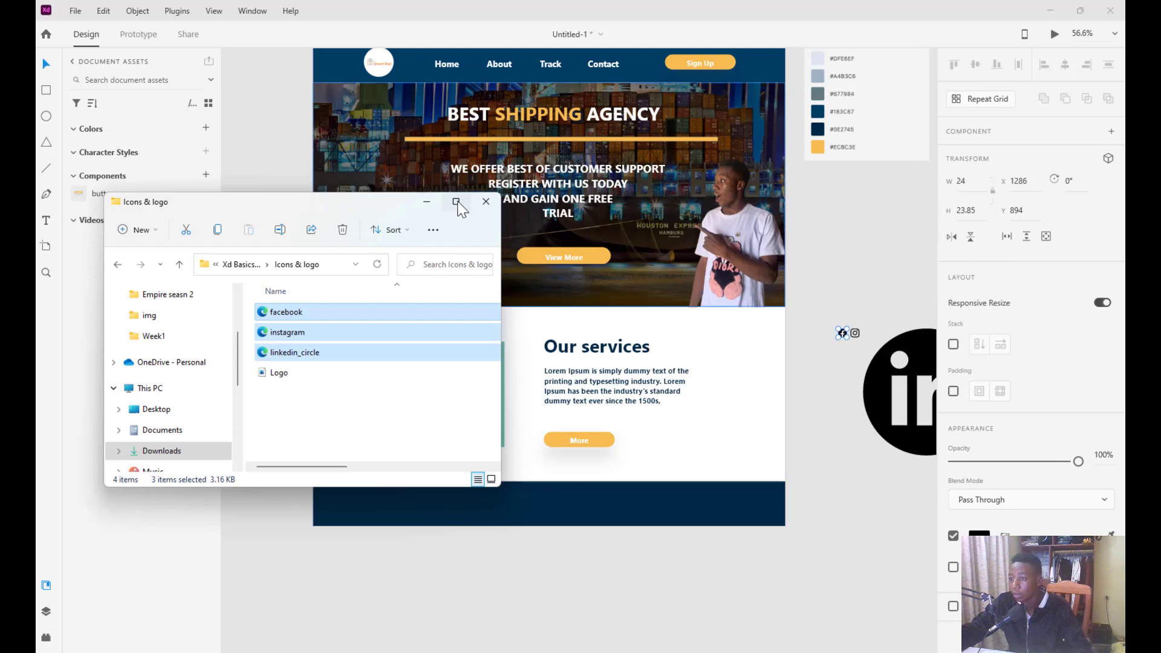
click(427, 202)
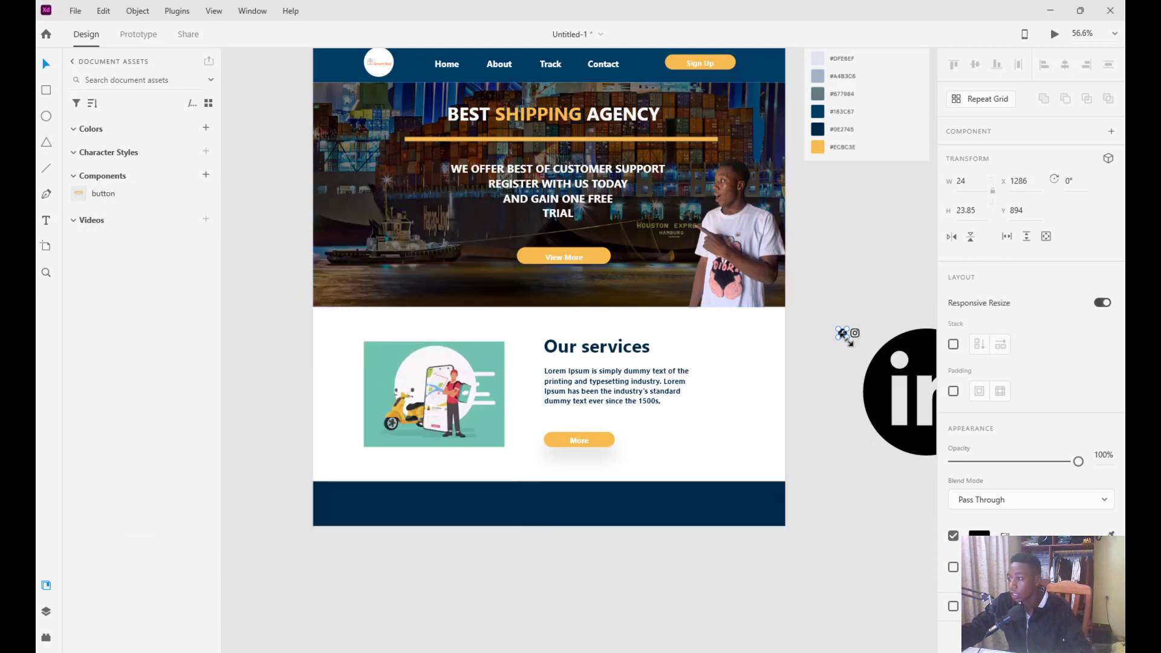
Move the large LinkedIn logo near the artboard and shrink it to icon size
drag(887, 421, 841, 455)
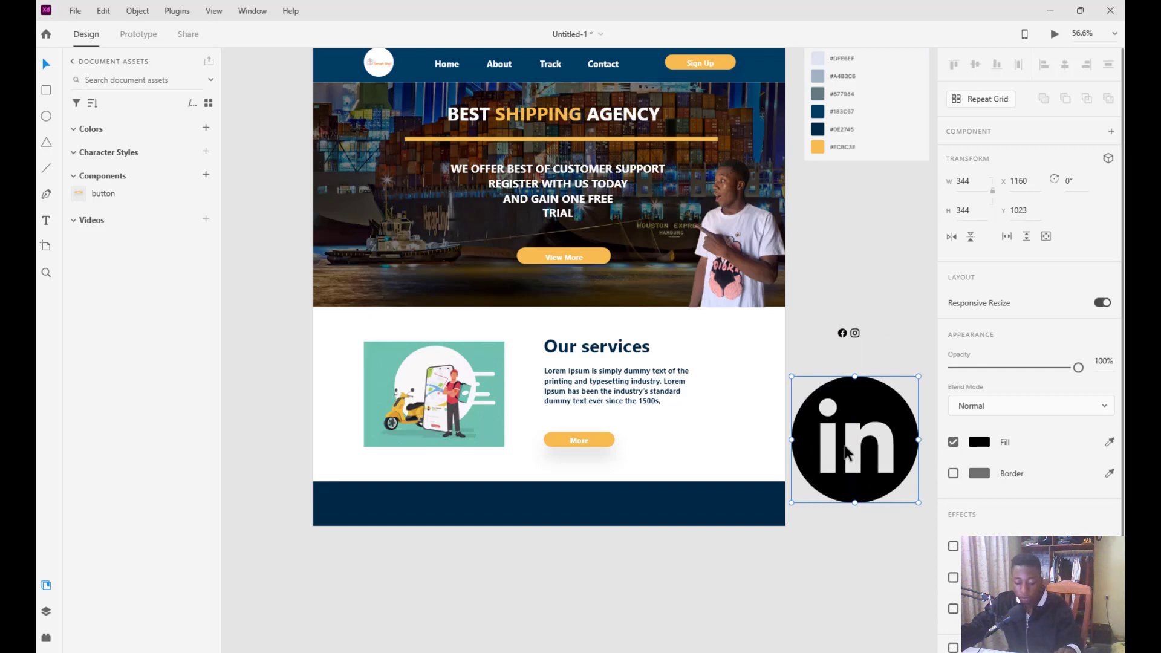
drag(918, 376, 817, 481)
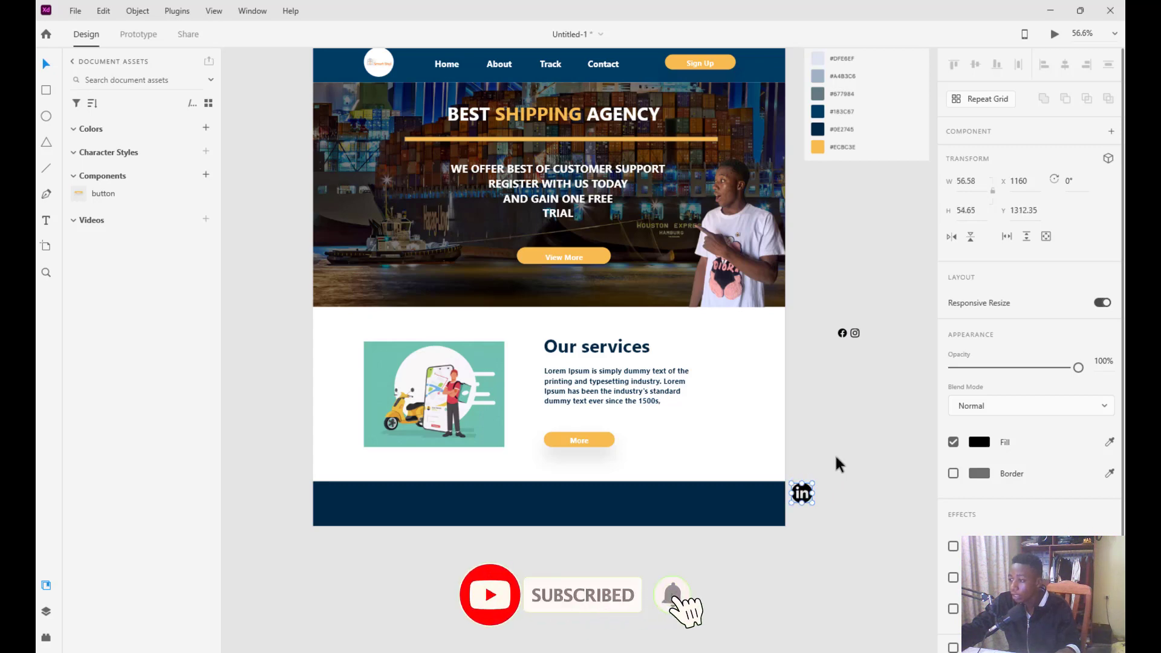
click(858, 340)
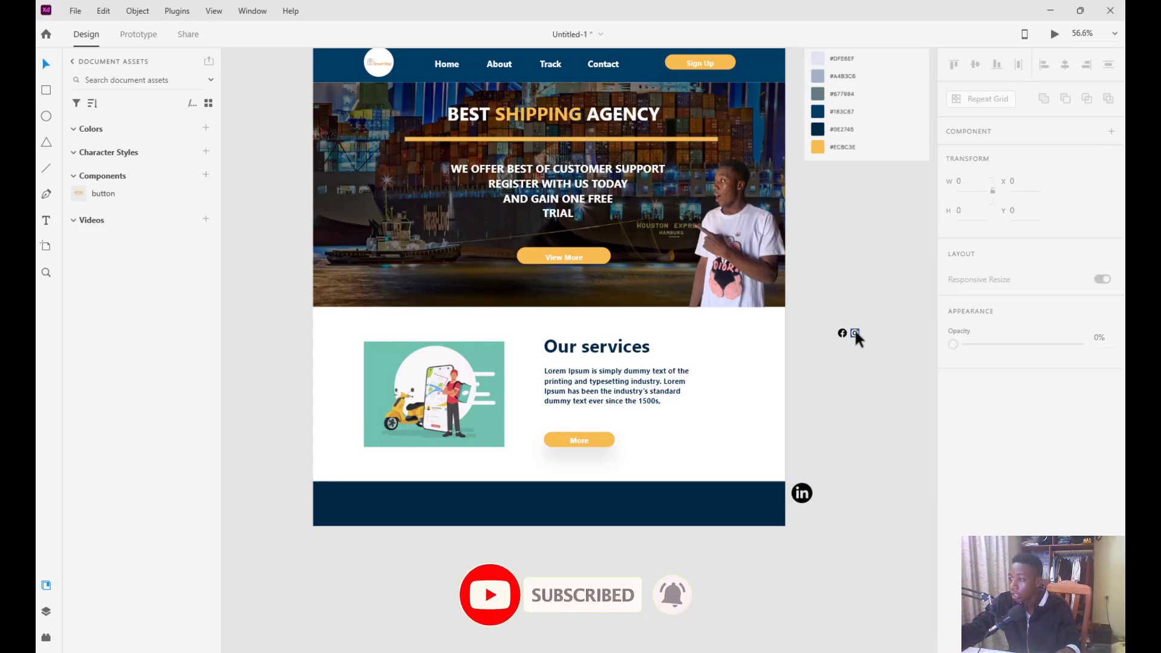
scroll(860, 335, up, 10)
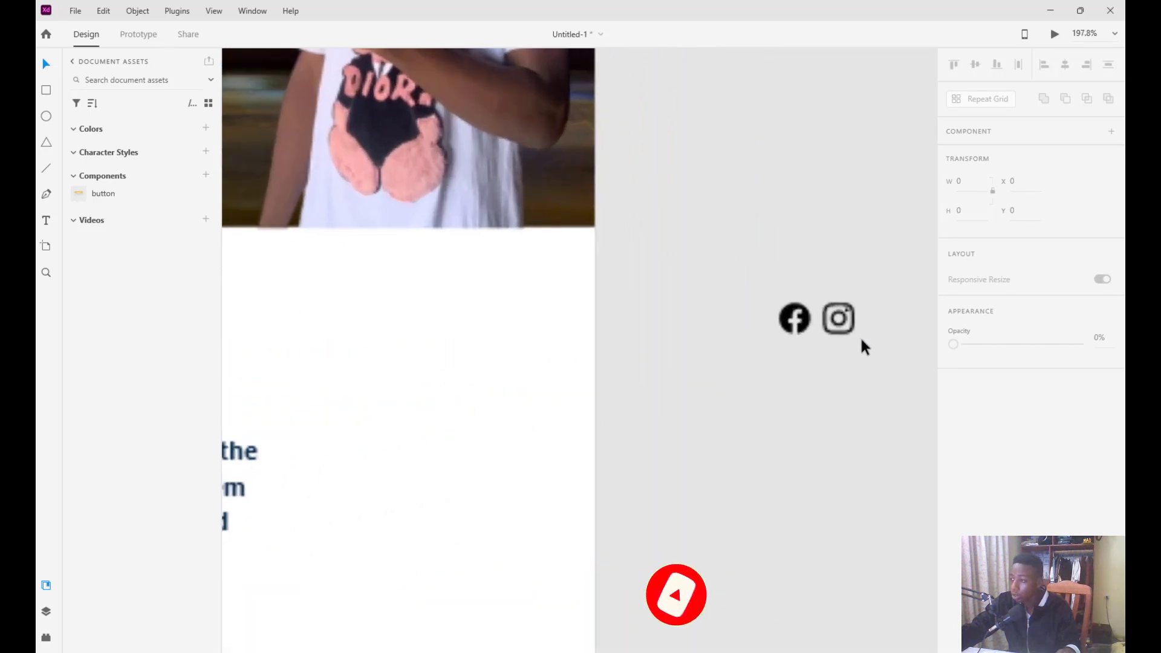
Enlarge the Instagram icon slightly and resize Facebook to match it
click(802, 297)
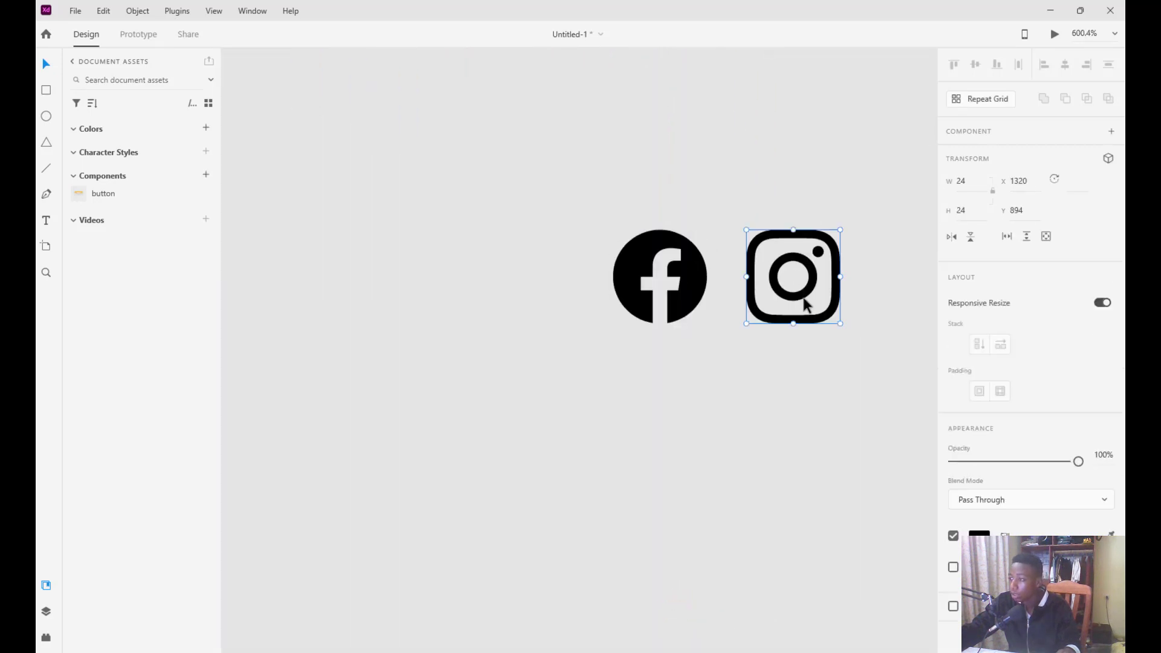
drag(842, 328, 875, 367)
click(660, 289)
click(670, 297)
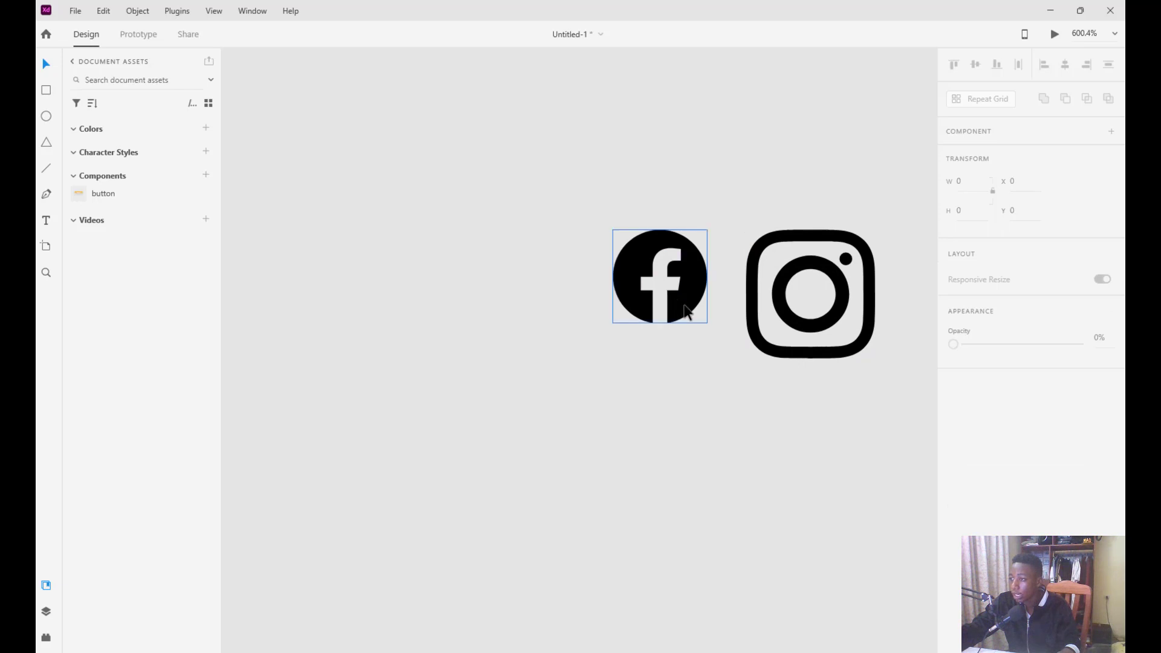
drag(707, 323, 734, 355)
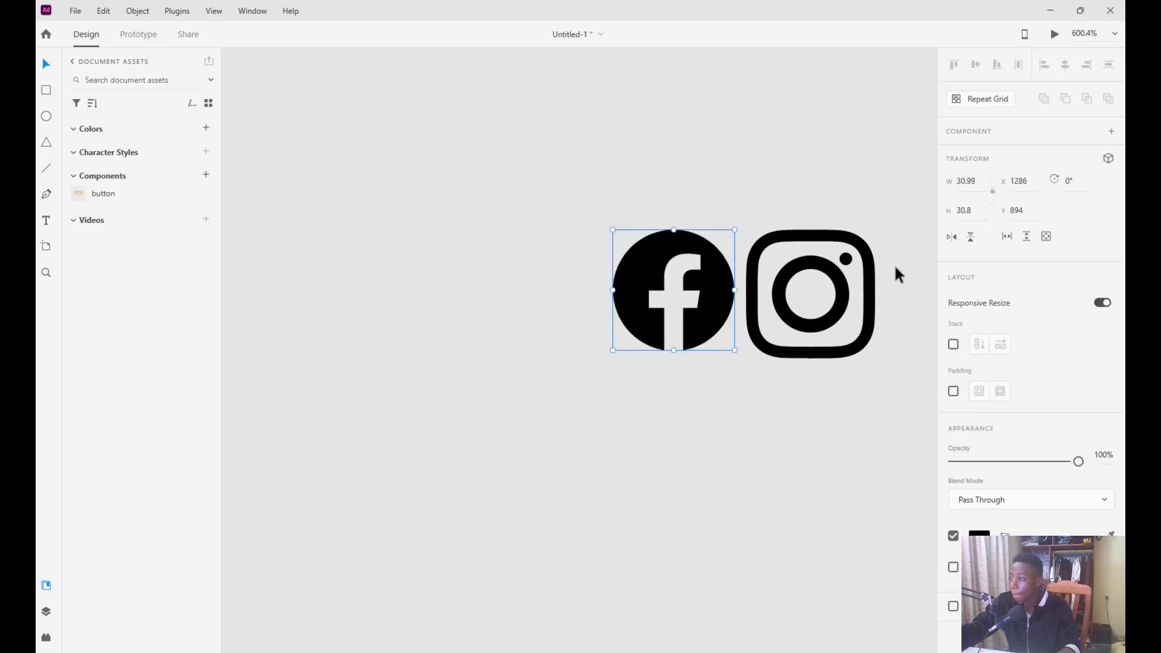
scroll(627, 451, down, 1)
scroll(627, 445, down, 10)
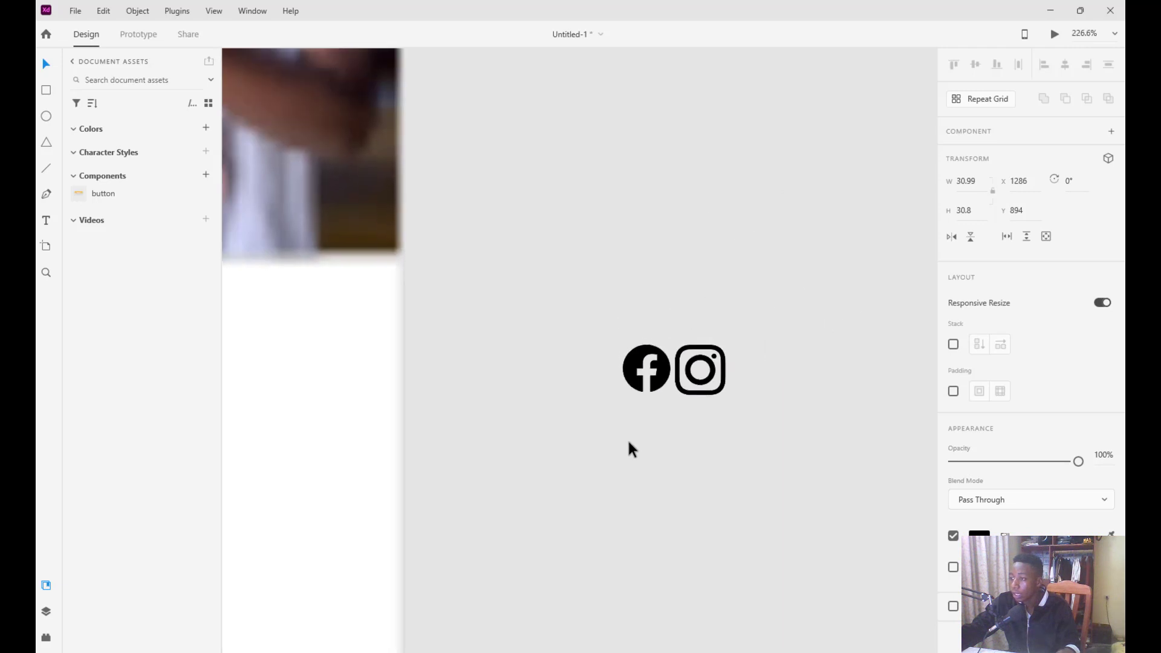
scroll(627, 438, down, 1)
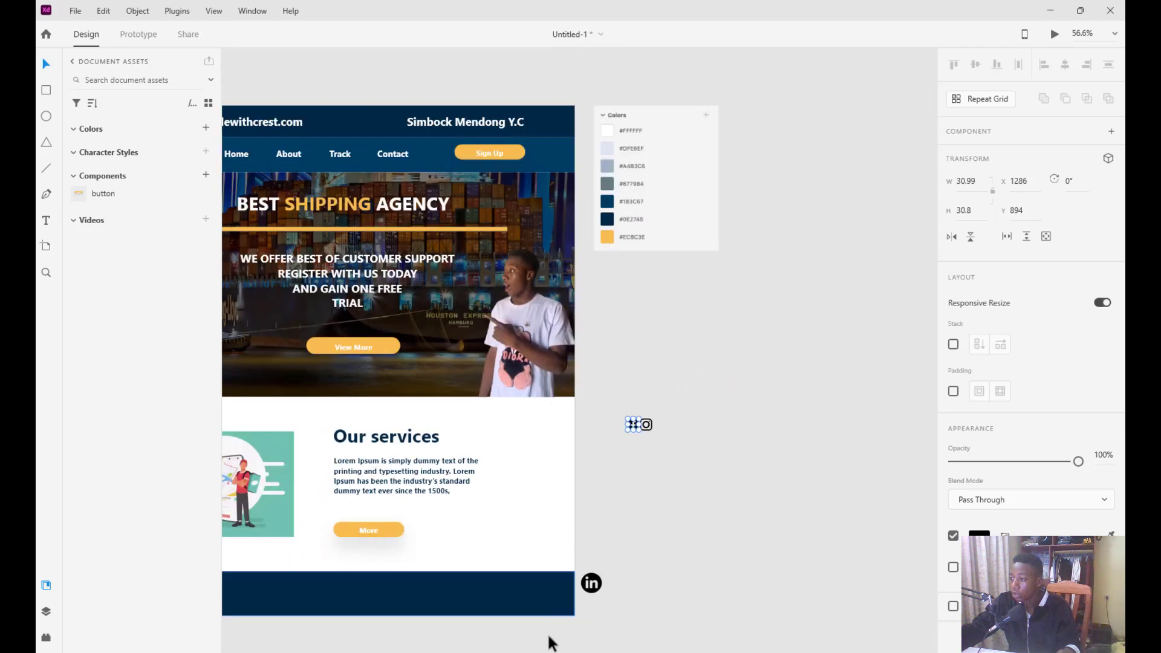
Space Instagram further from Facebook and resize LinkedIn to about 35×33 to match the row
click(591, 584)
drag(591, 584, 703, 247)
scroll(629, 573, up, 3)
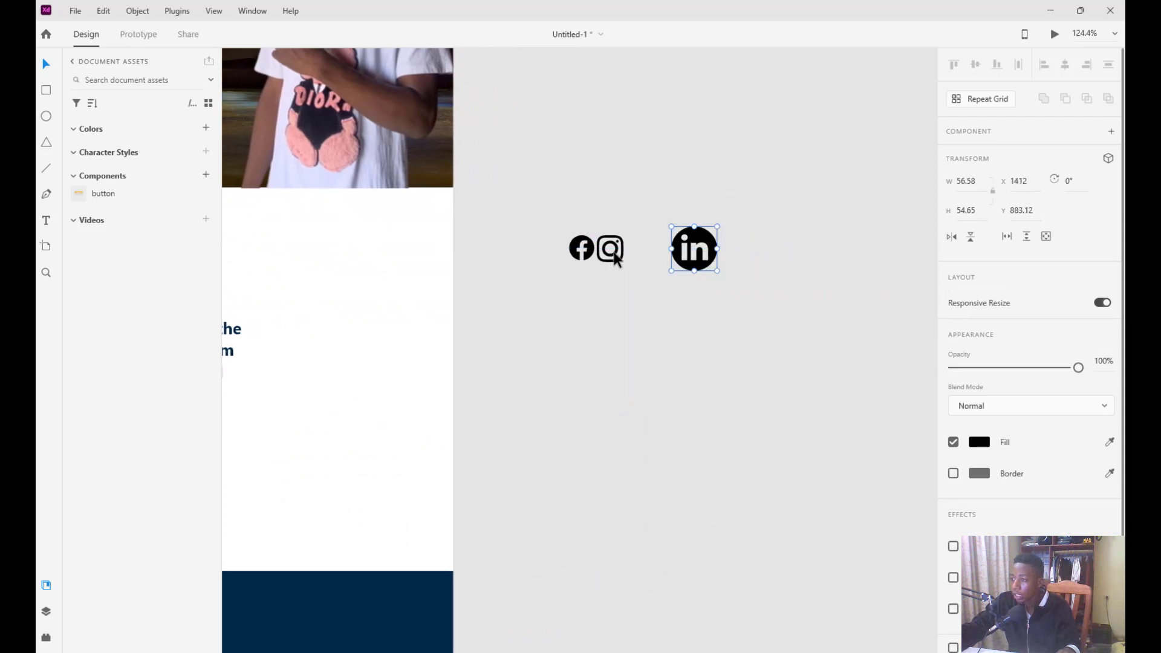
drag(614, 253, 643, 255)
click(629, 297)
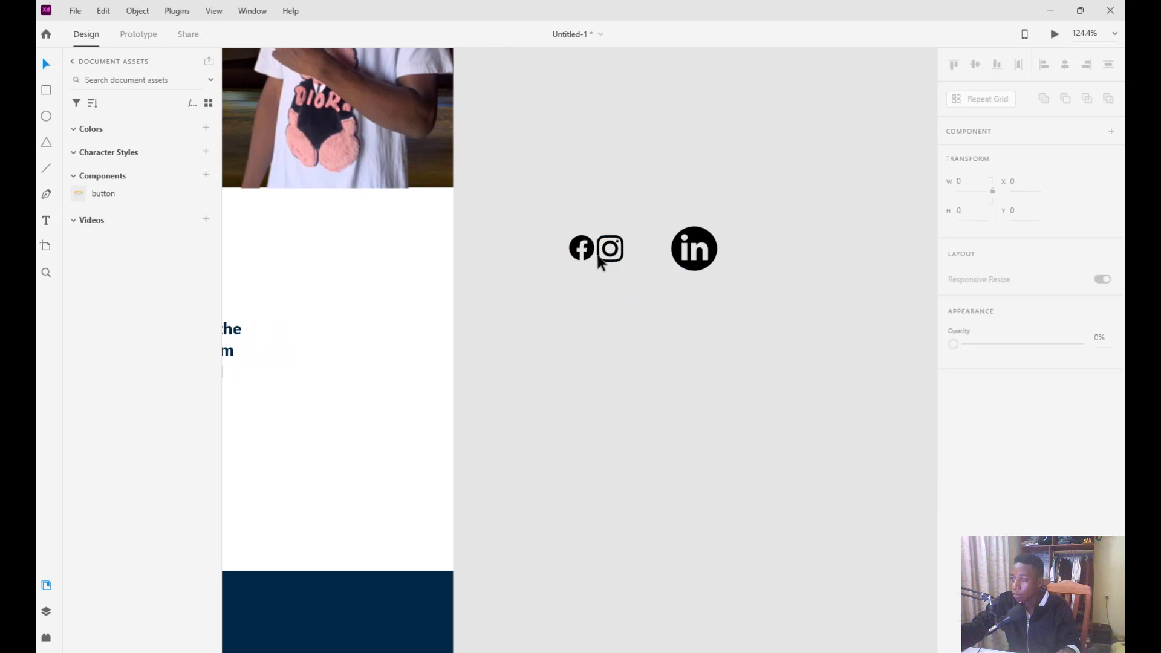
click(618, 253)
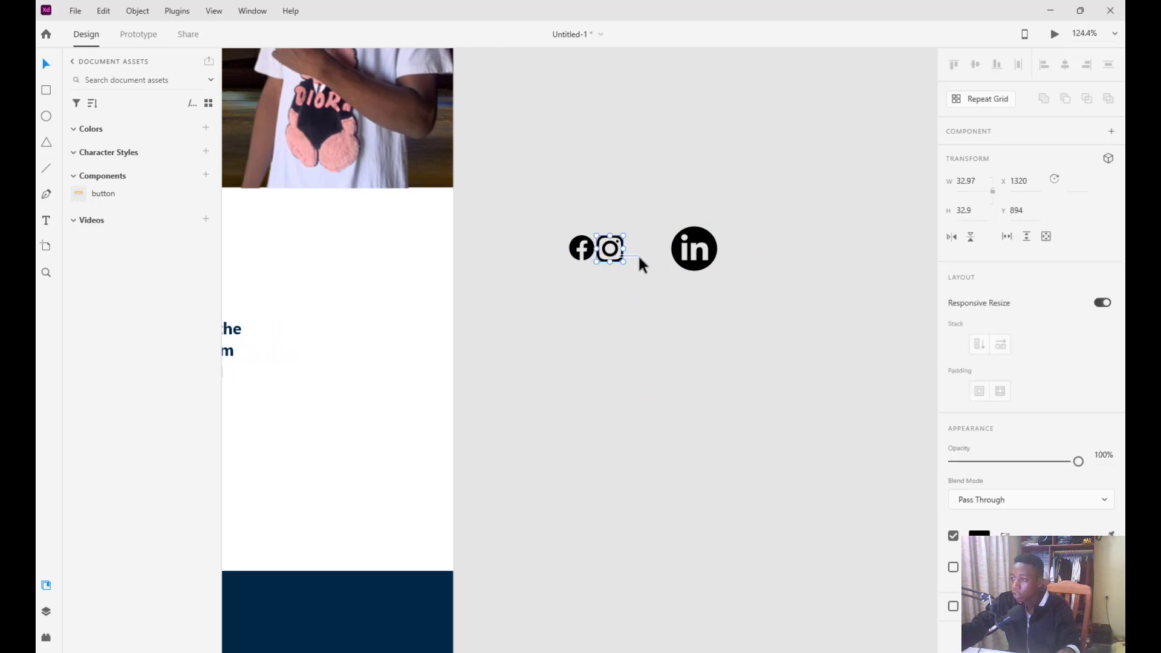
scroll(630, 259, up, 2)
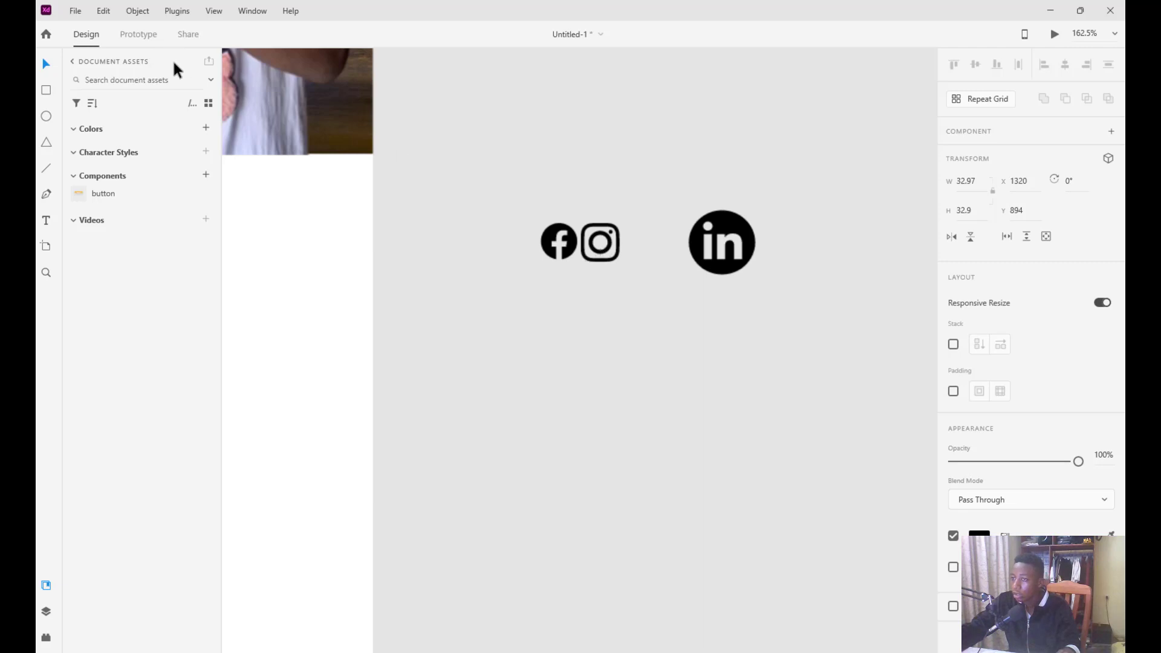
scroll(587, 248, up, 1)
click(608, 255)
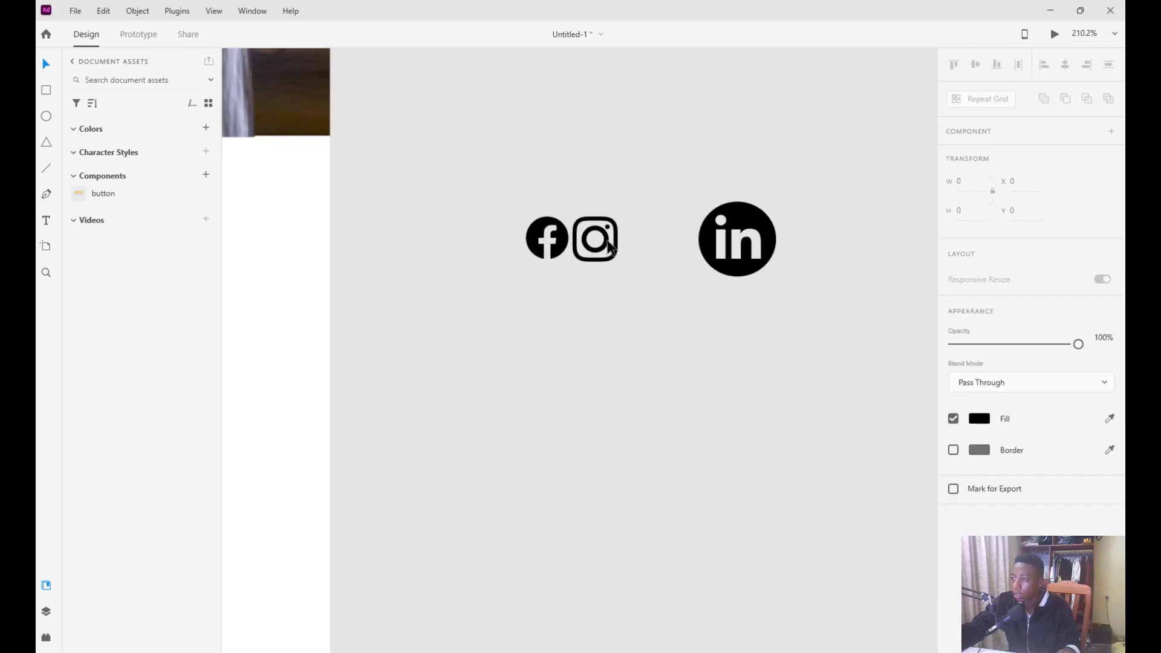
drag(608, 248, 658, 261)
click(752, 266)
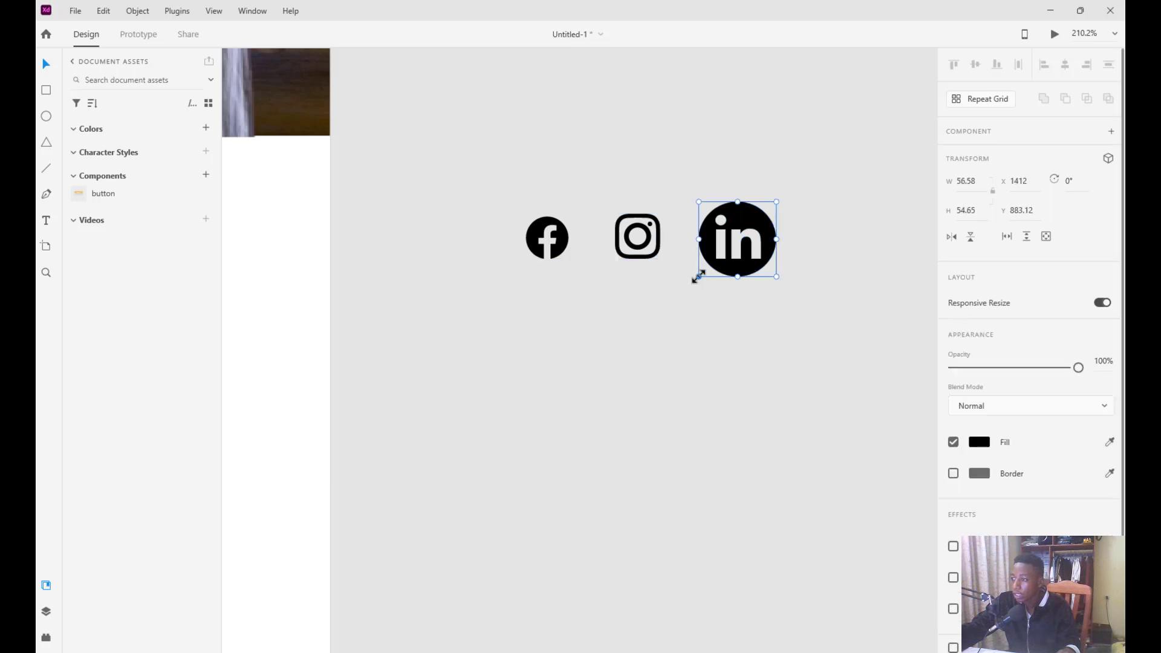
drag(702, 274, 759, 217)
Give all three social icons a near-white #F8F8F8 fill
click(592, 239)
drag(843, 253, 508, 239)
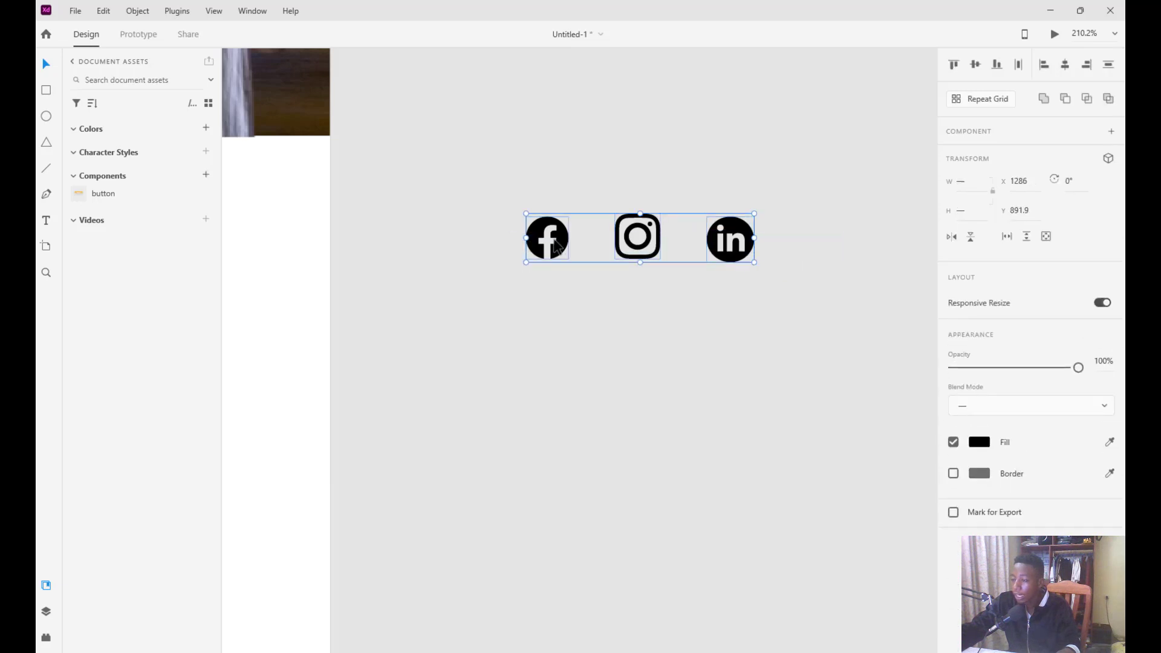
click(979, 453)
drag(840, 465, 720, 355)
click(832, 249)
Group the three icons and save the group as Component 1
drag(858, 223, 524, 248)
right_click(579, 248)
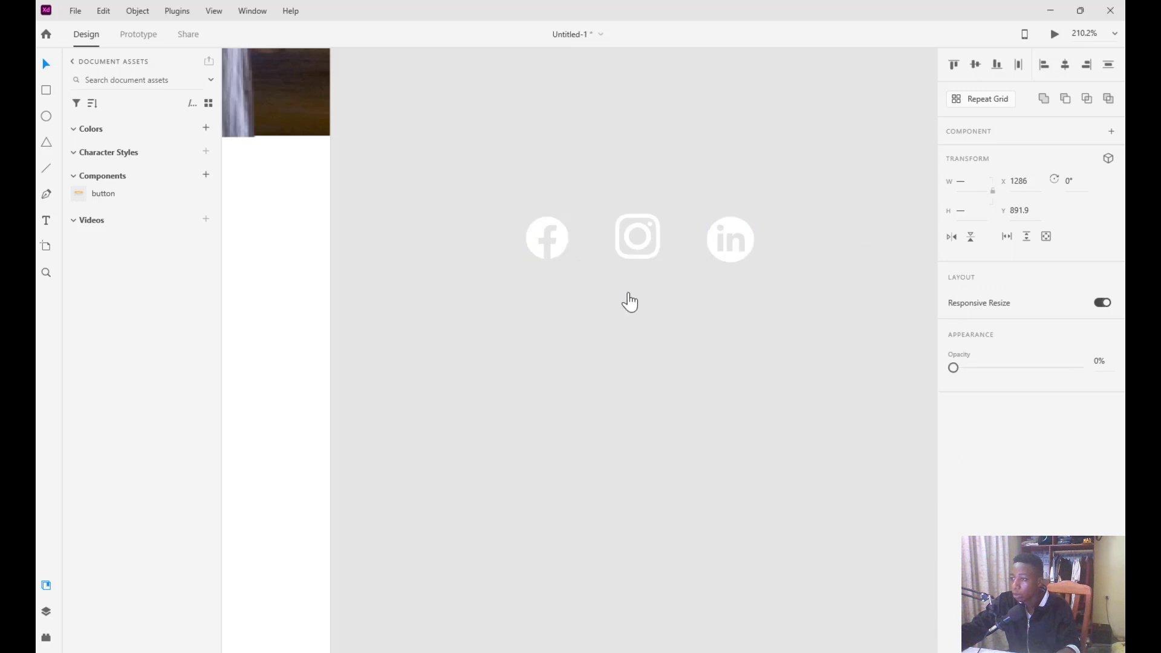
click(574, 244)
drag(806, 253, 554, 240)
right_click(553, 238)
click(572, 285)
drag(796, 255, 543, 237)
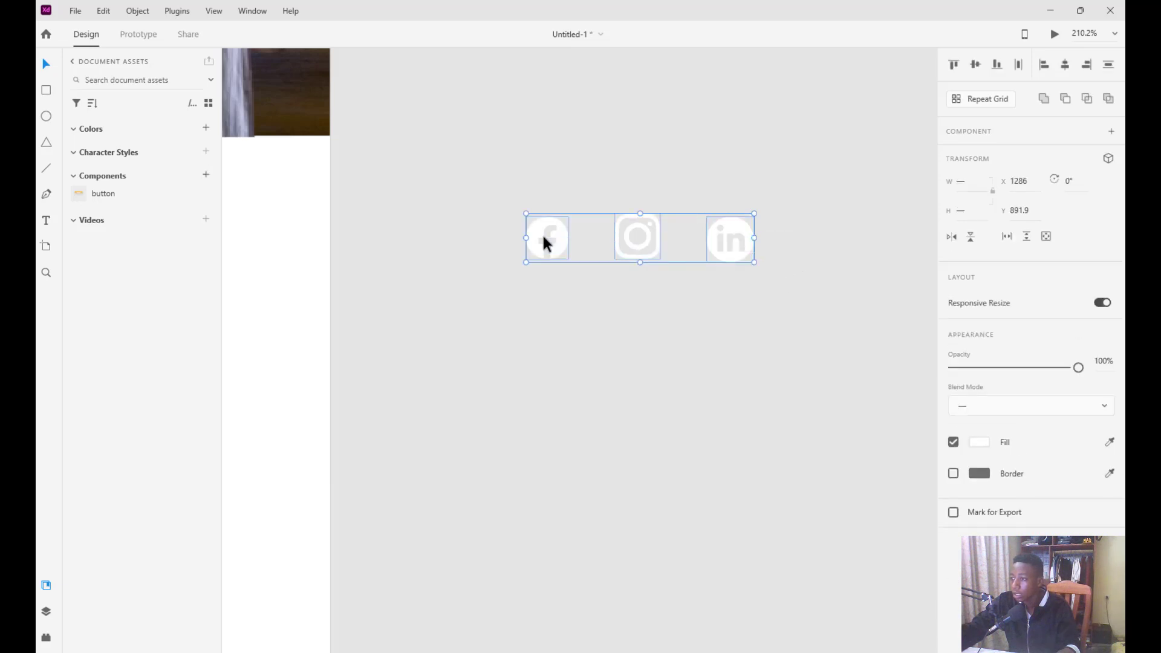
right_click(633, 229)
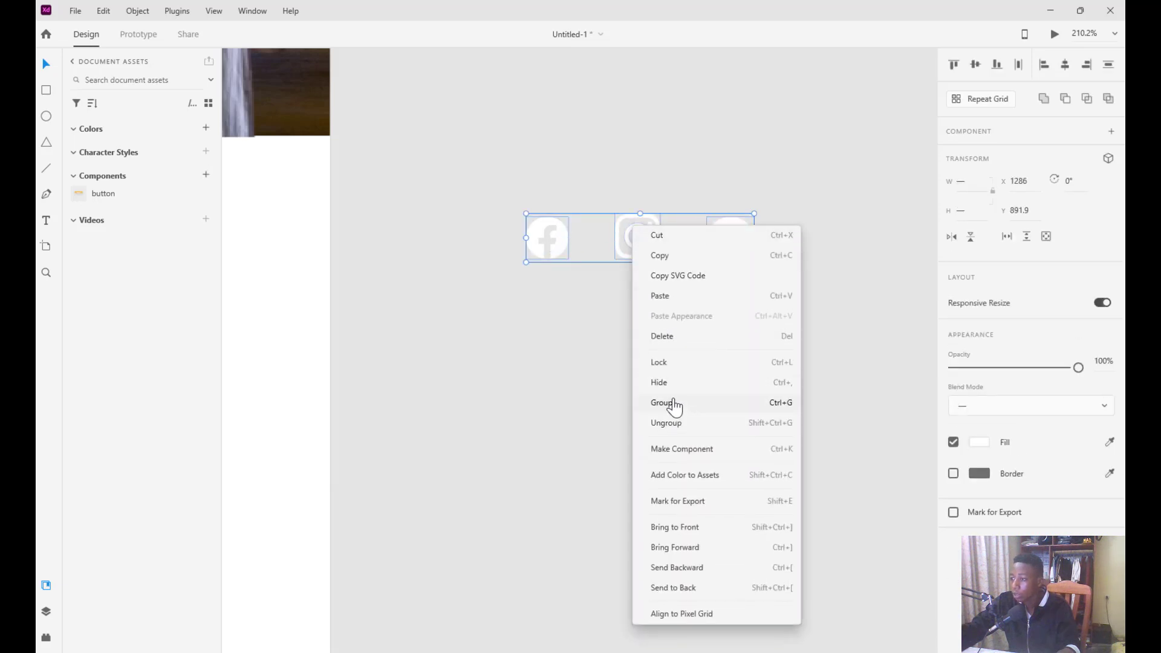
click(668, 402)
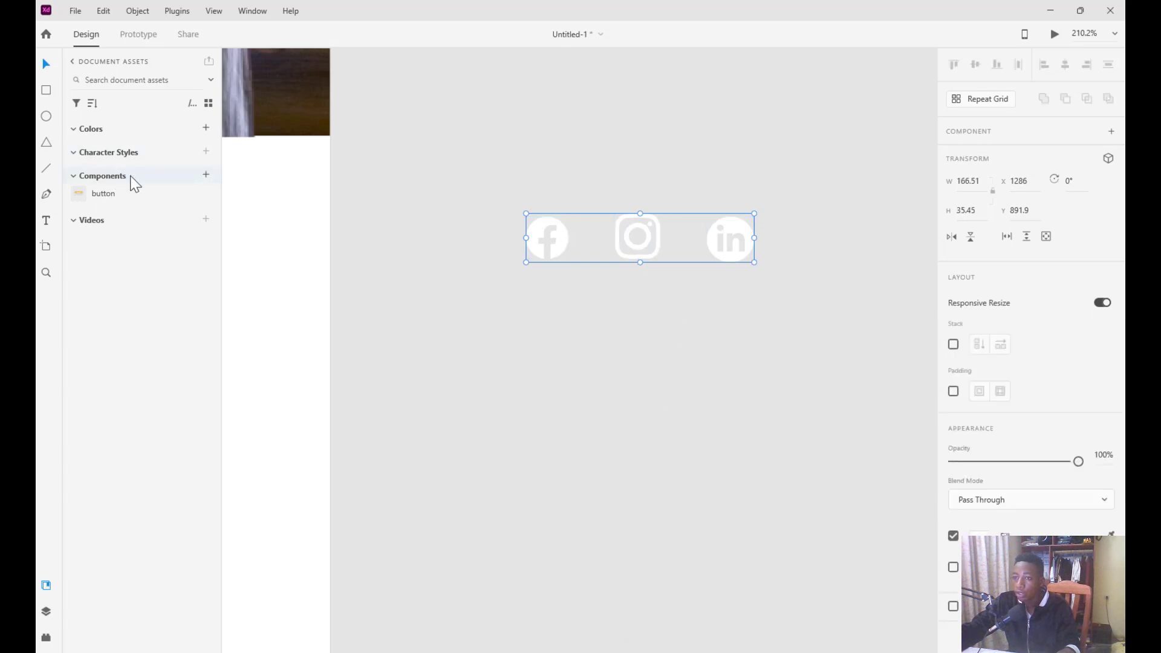
click(207, 175)
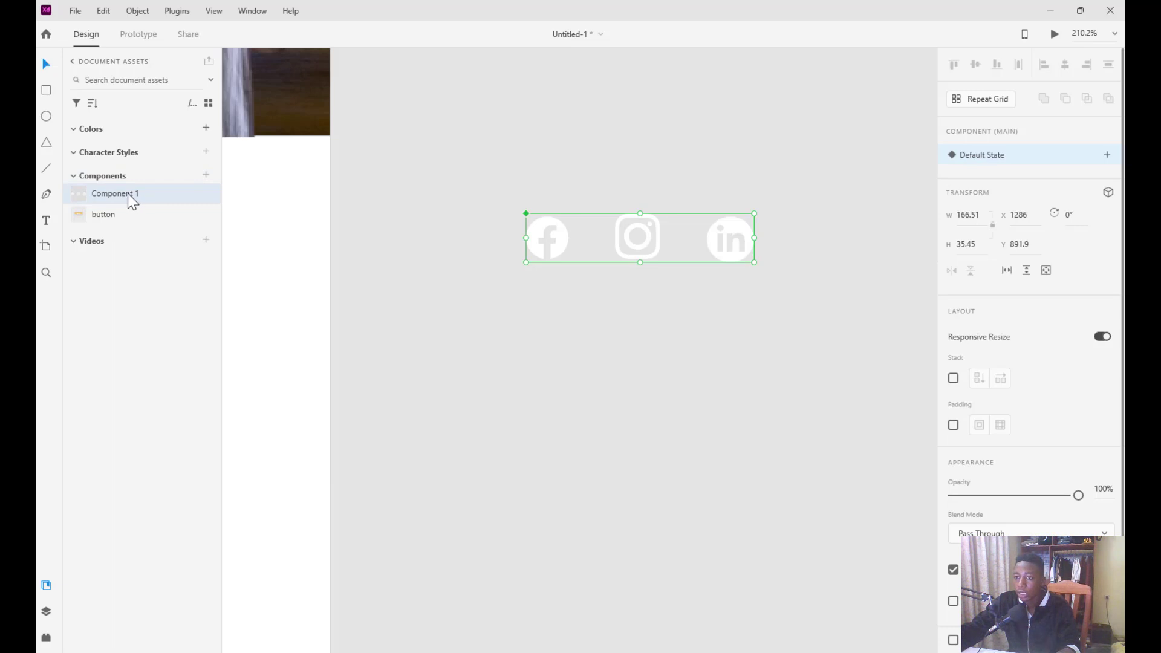
Rename Component 1 to 'social' in the Assets panel
double_click(128, 193)
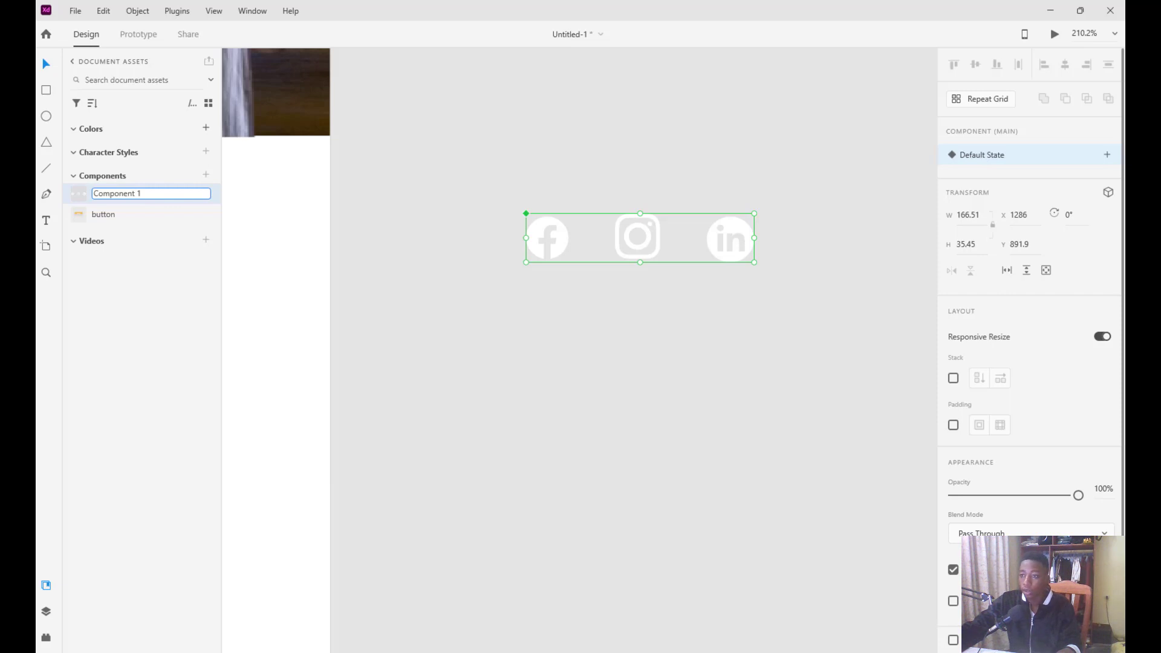
click(141, 193)
key(ctrl+a)
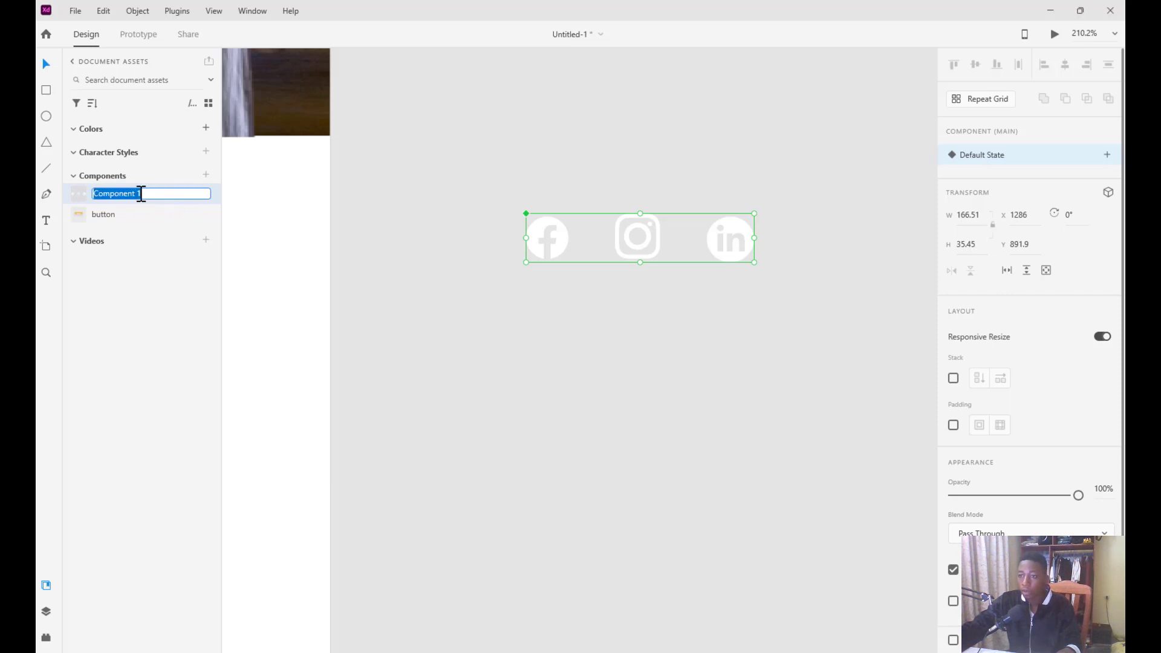
text(sssoci)
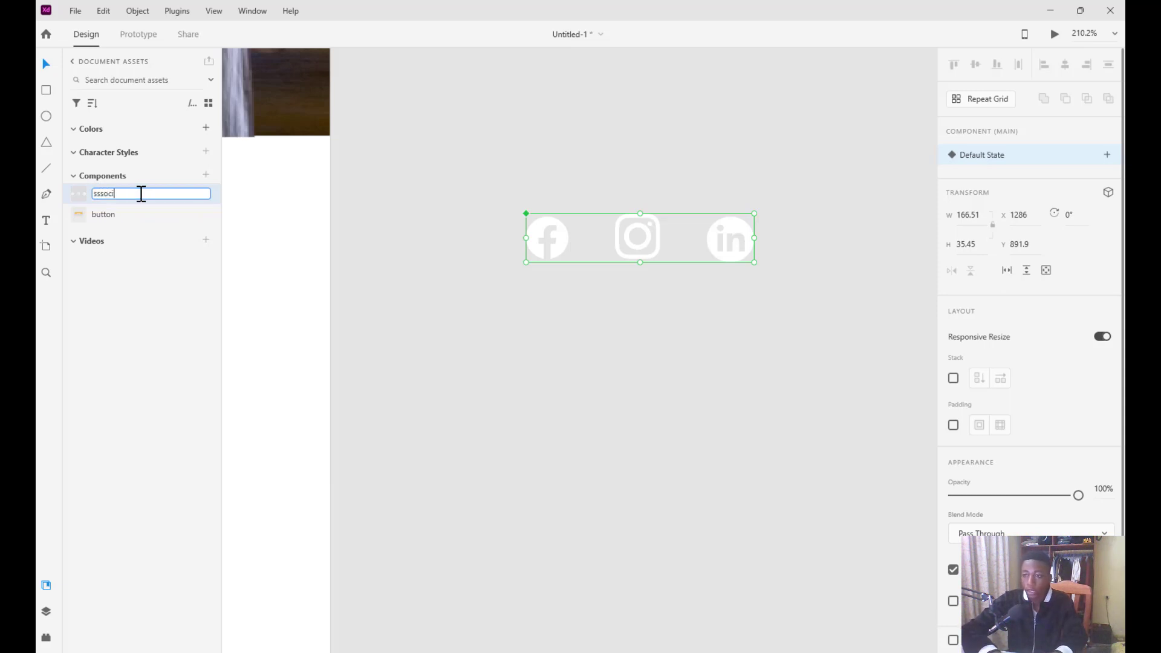
key(ctrl+a)
text(social)
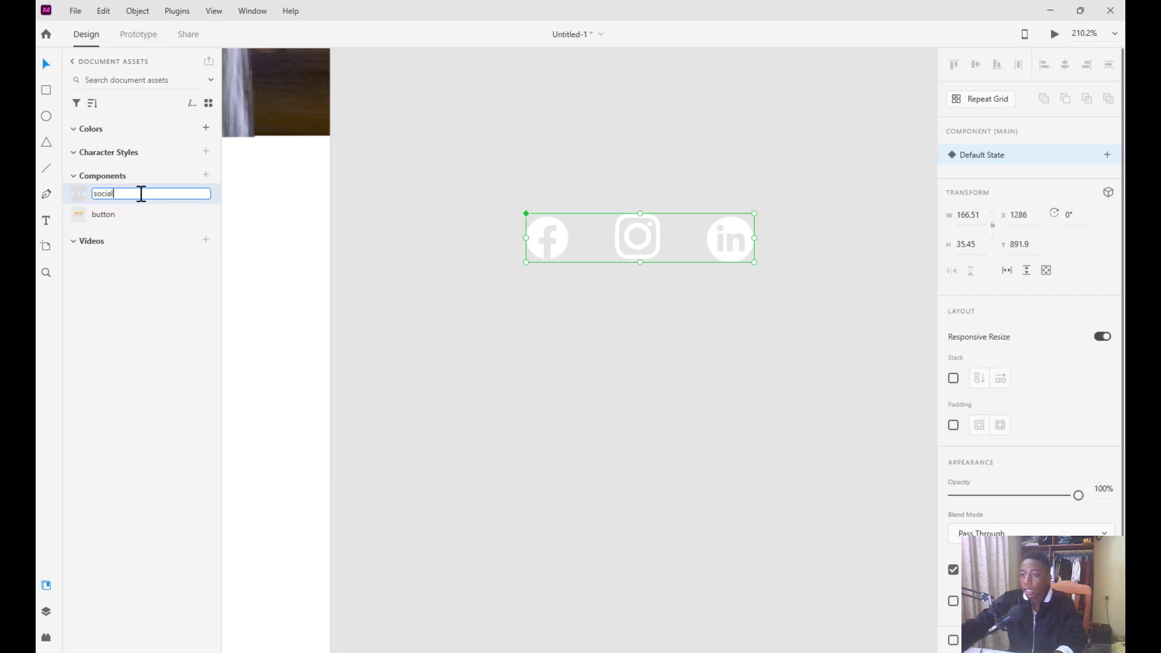
key(Return)
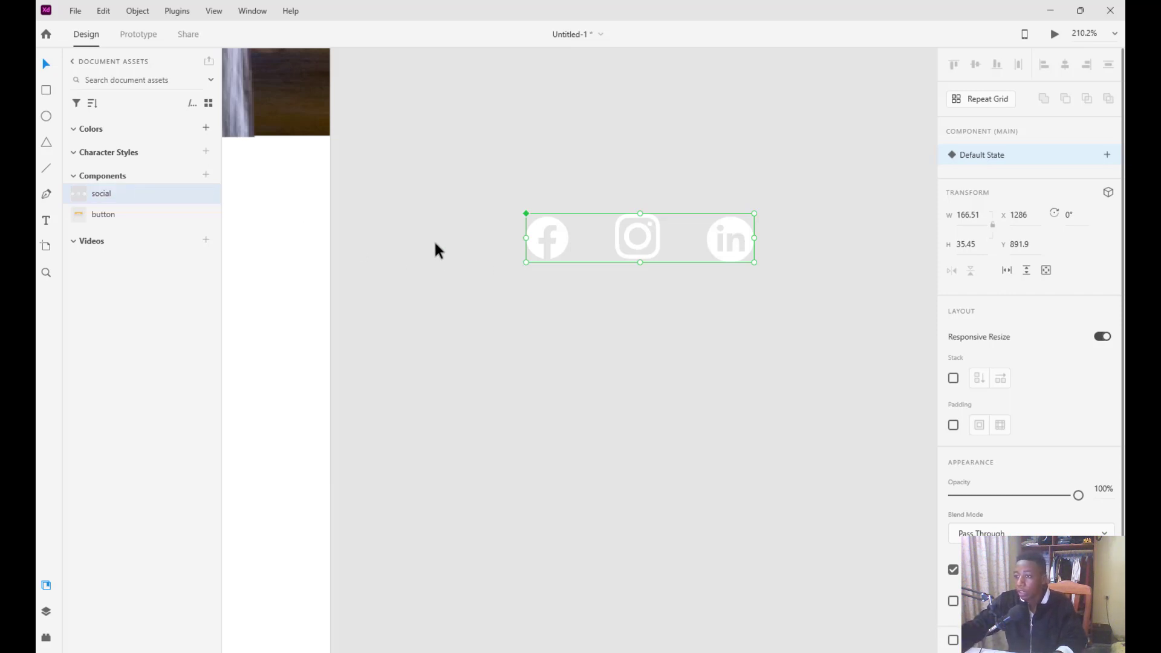
Move the social icon group down below the artboard's footer
scroll(435, 243, down, 6)
click(470, 243)
drag(482, 244, 465, 356)
drag(517, 249, 299, 470)
Move the Facebook, Instagram and LinkedIn icons into the navy footer at X 138, Y 1304.78
scroll(299, 473, left, 10)
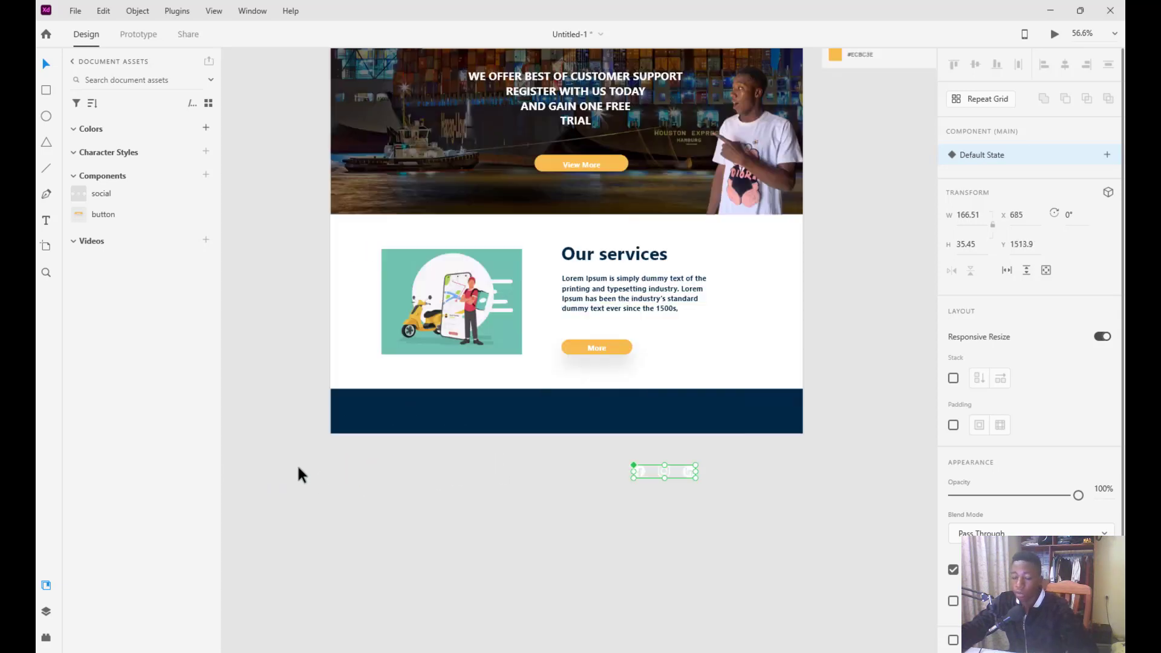
drag(814, 470, 788, 506)
click(824, 471)
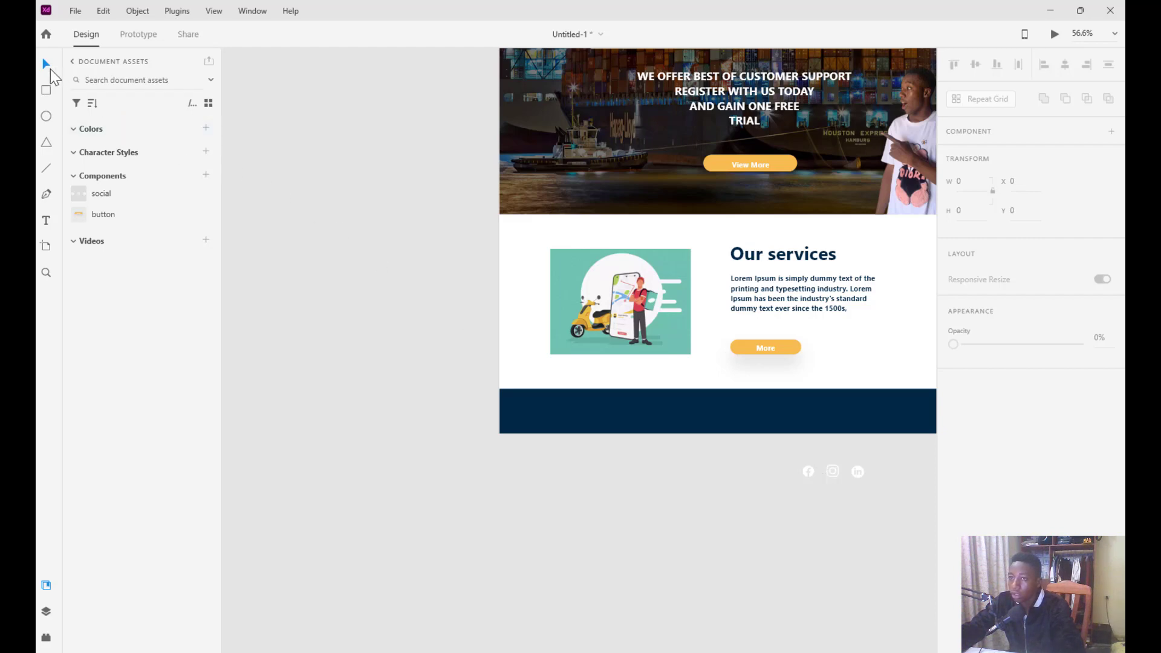
drag(829, 470, 656, 409)
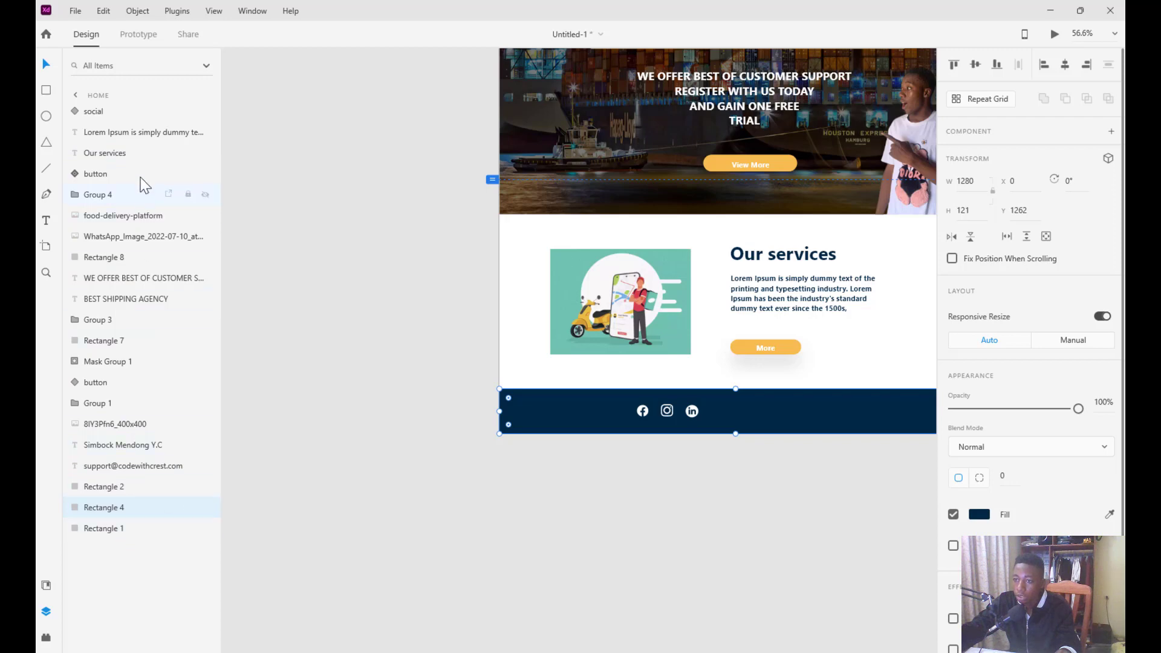
click(99, 111)
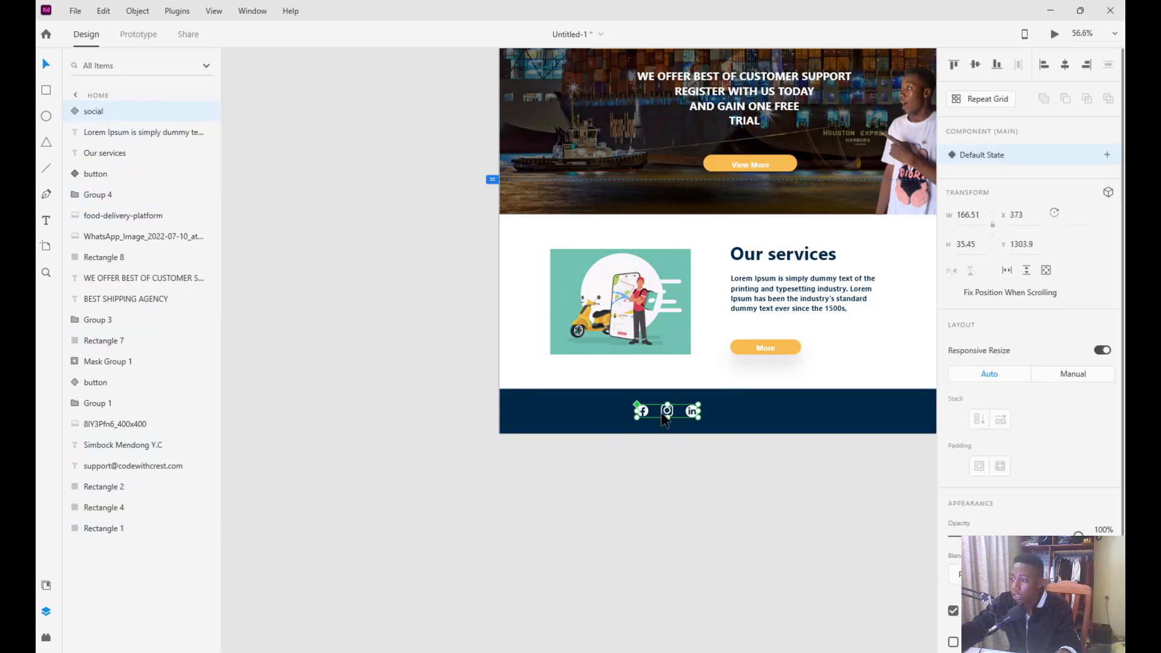
drag(662, 427, 587, 414)
click(713, 495)
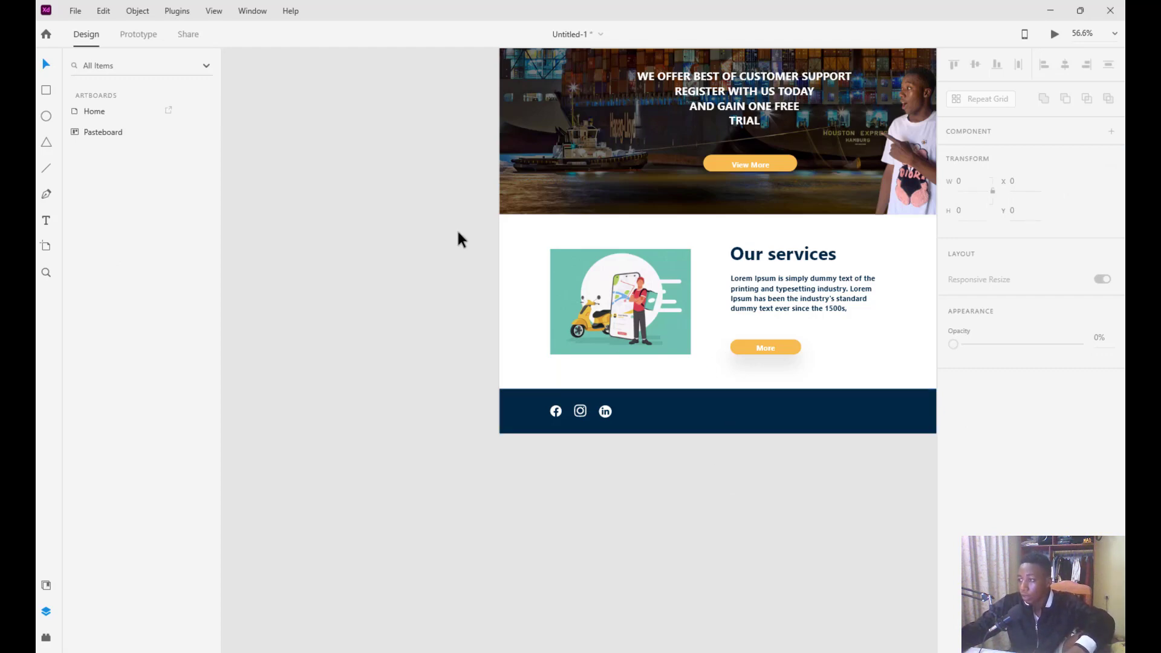
Draw a 578×53 white bar in the footer plus a 123×53 block at X 1008 on its right end
click(43, 92)
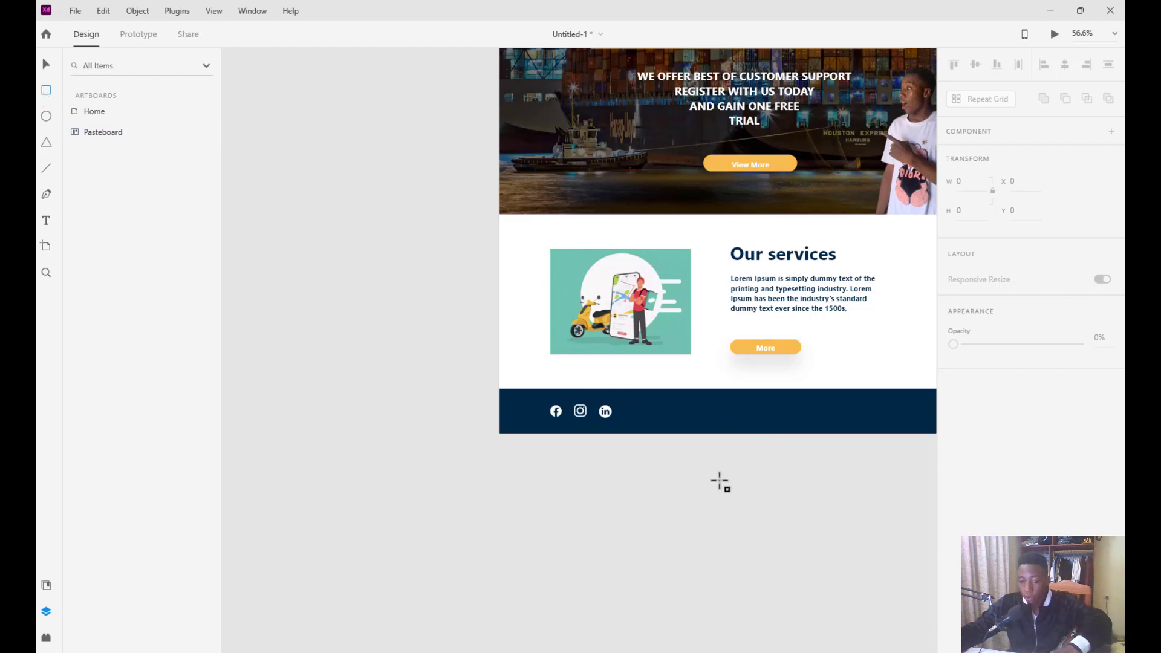
scroll(719, 480, right, 3)
right_click(687, 459)
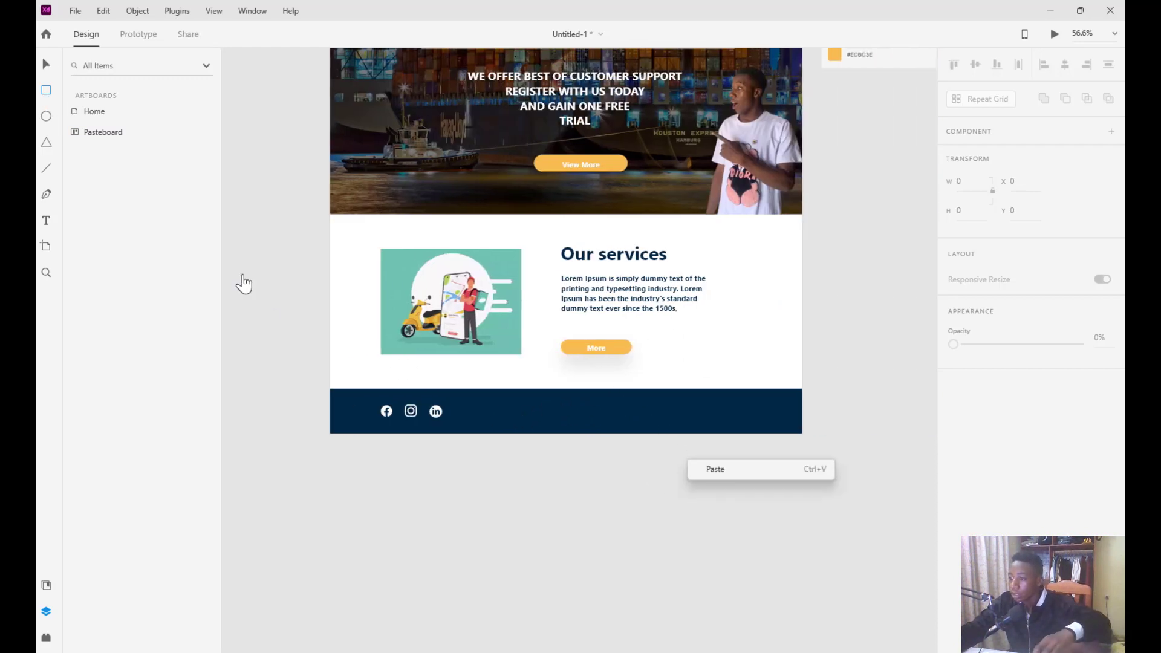
click(45, 92)
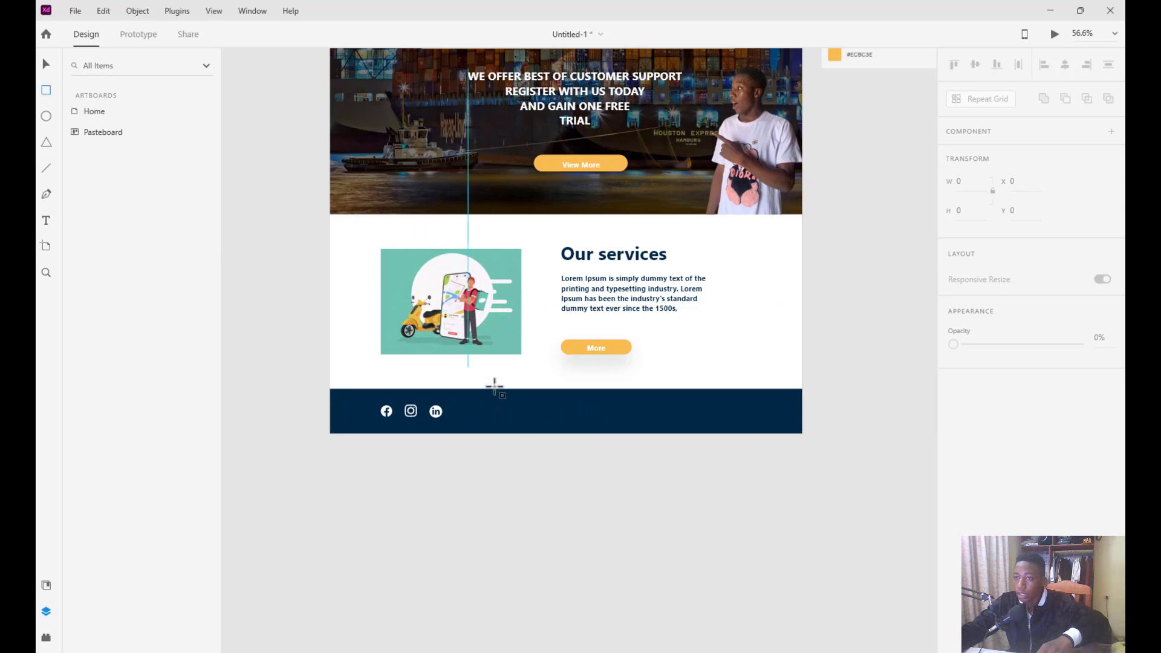
mouse_move(545, 407)
mouse_down()
mouse_move(593, 428)
mouse_move(742, 422)
mouse_up()
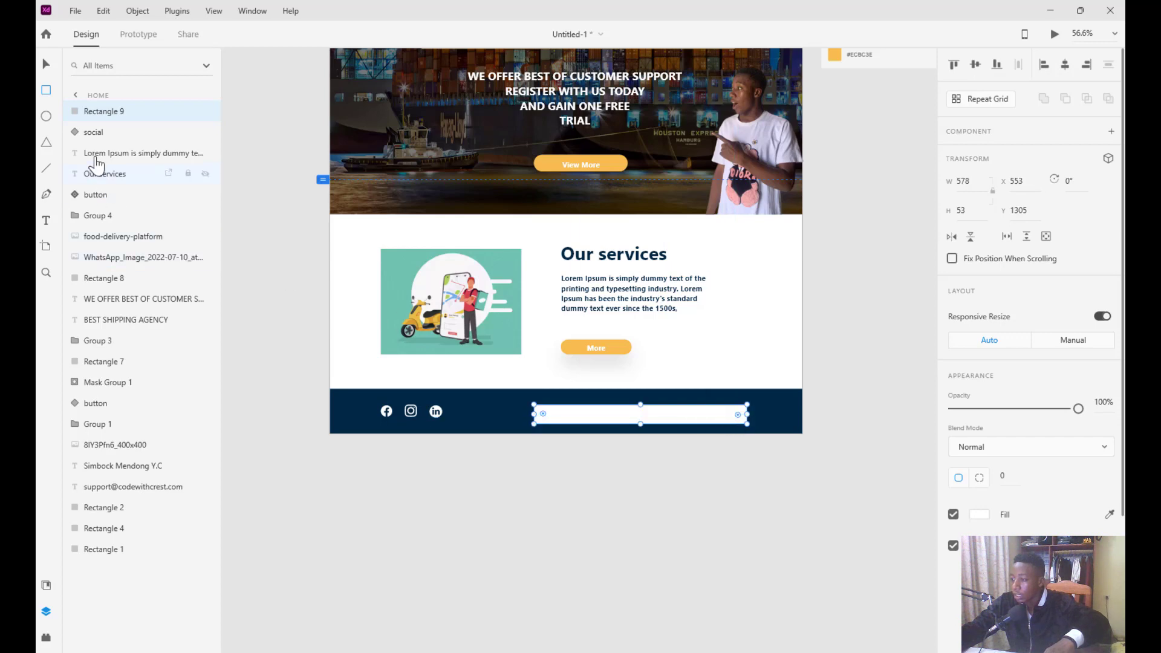
click(46, 91)
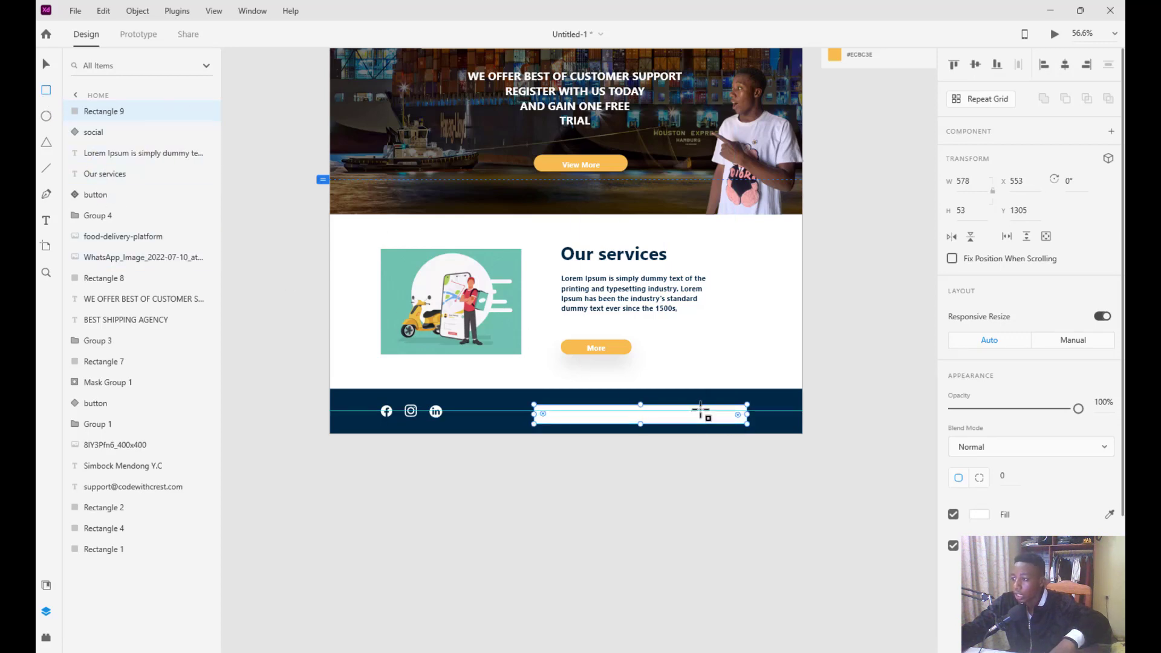
drag(701, 405, 747, 424)
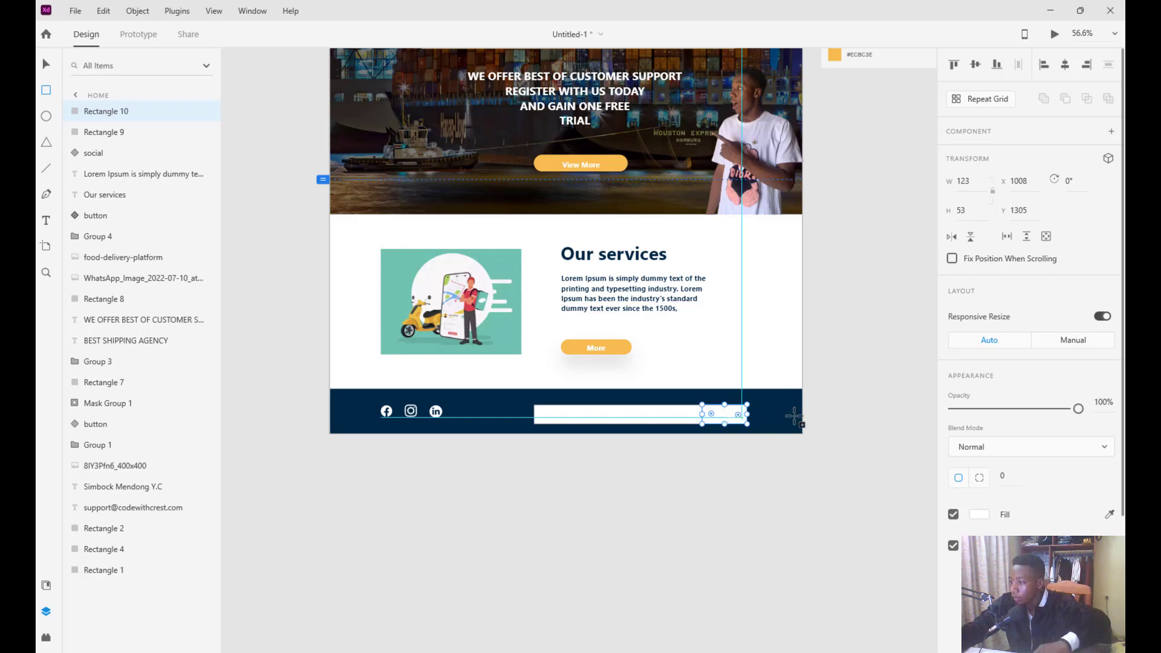
Remove the small block's border and fill it with the More button's orange
click(954, 546)
click(980, 514)
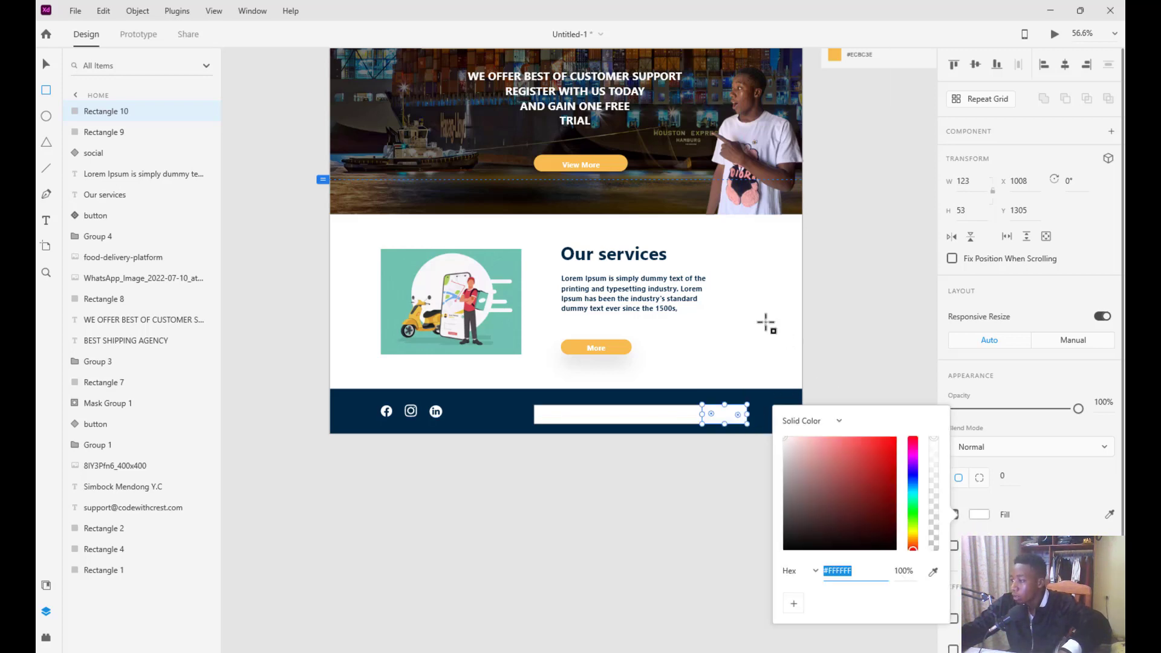
click(1109, 519)
click(613, 347)
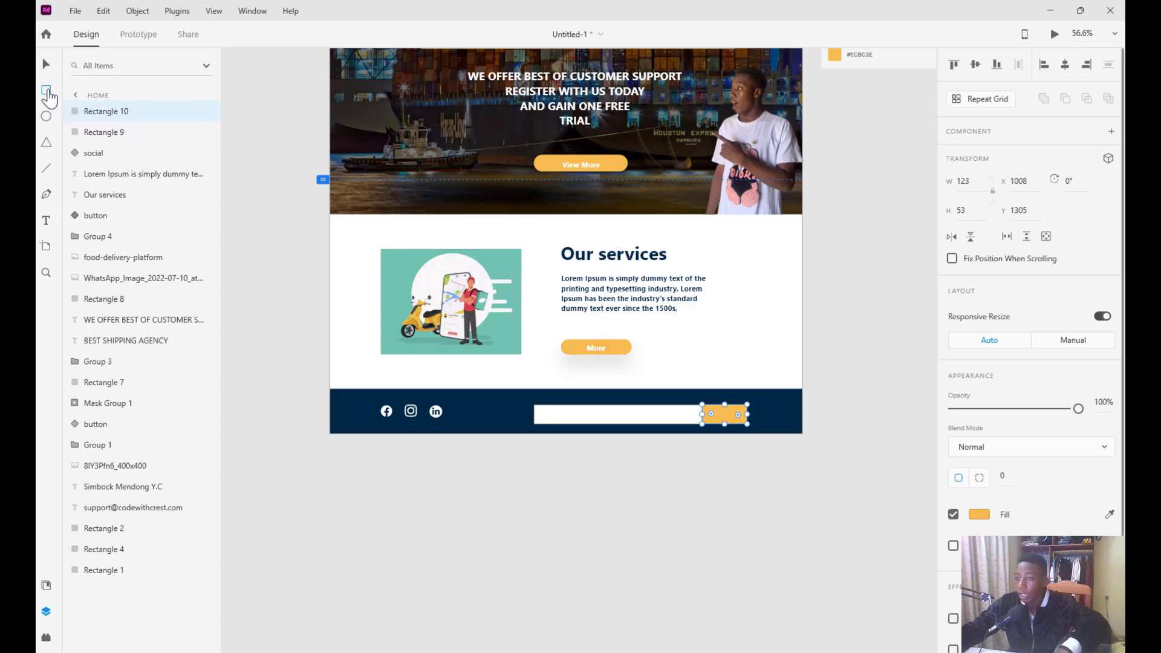
click(46, 64)
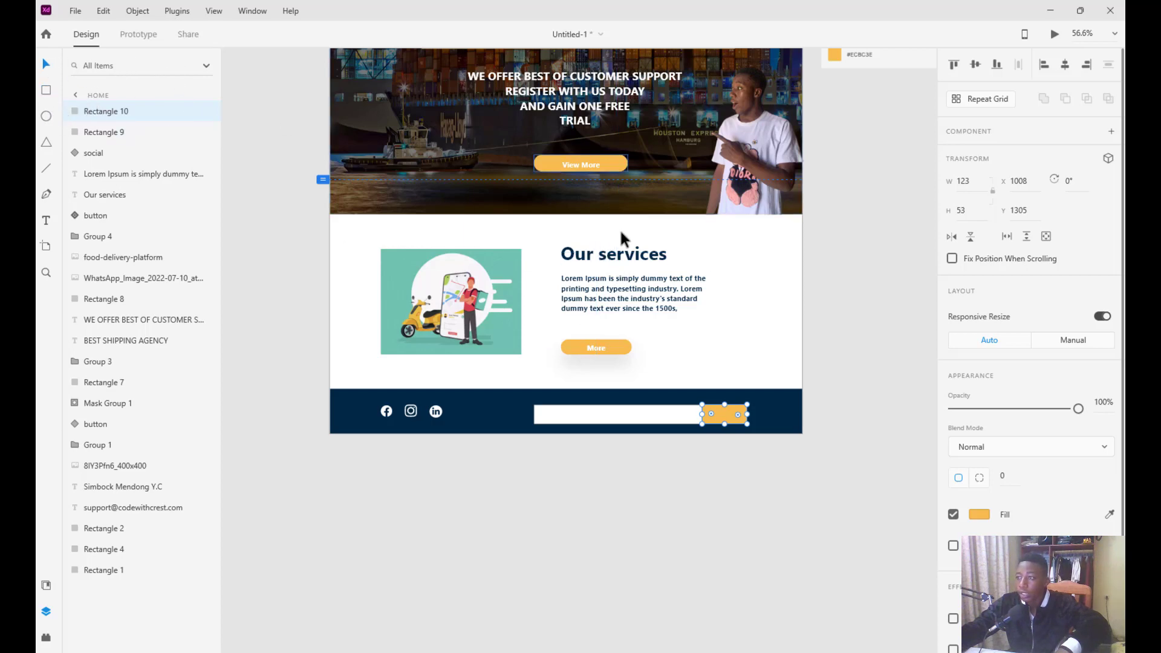
click(616, 254)
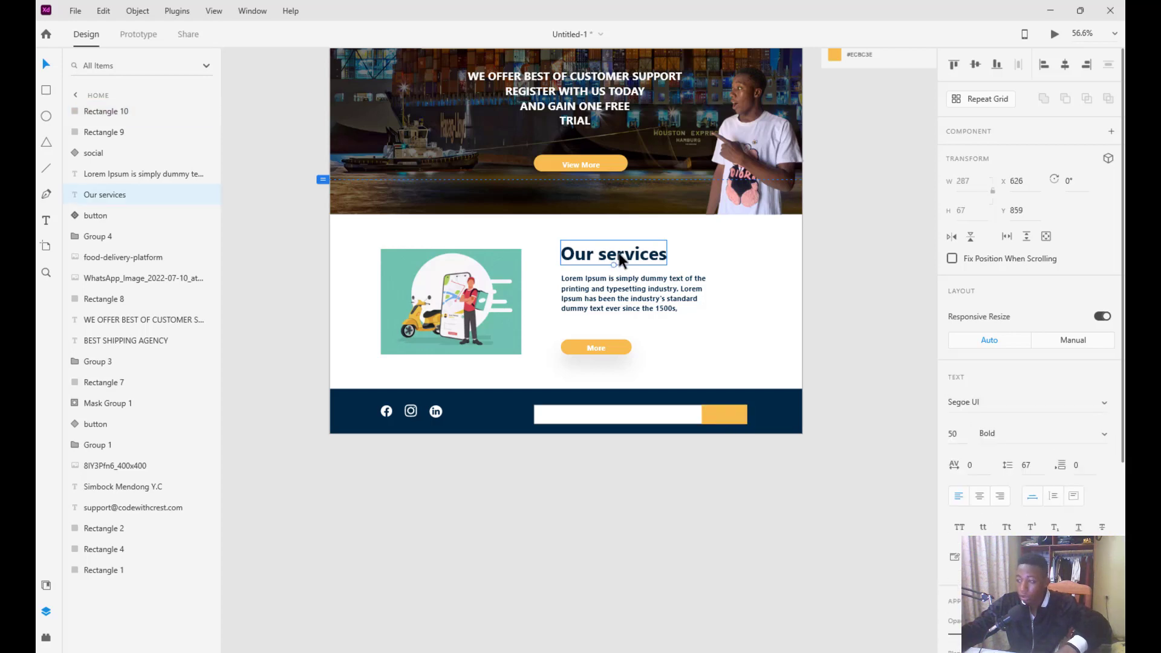
Duplicate 'Our services' into the white bar as a 'Your email' placeholder at font size 30
key(ctrl+d)
drag(627, 260, 613, 416)
double_click(613, 416)
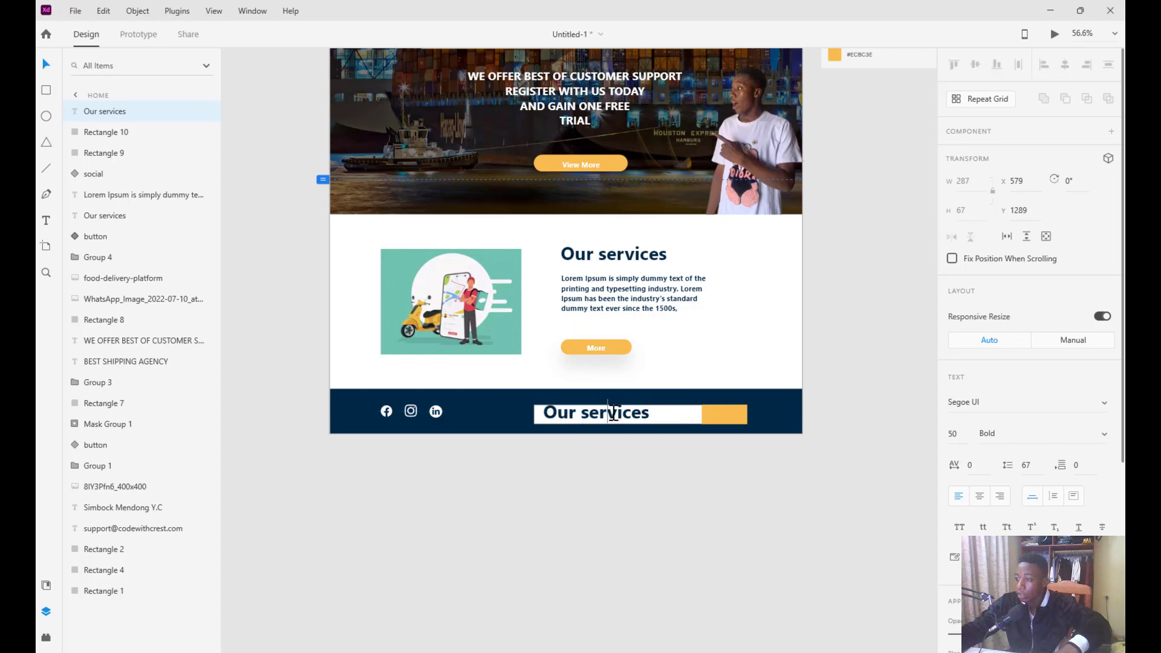
key(ctrl+a)
text(Y)
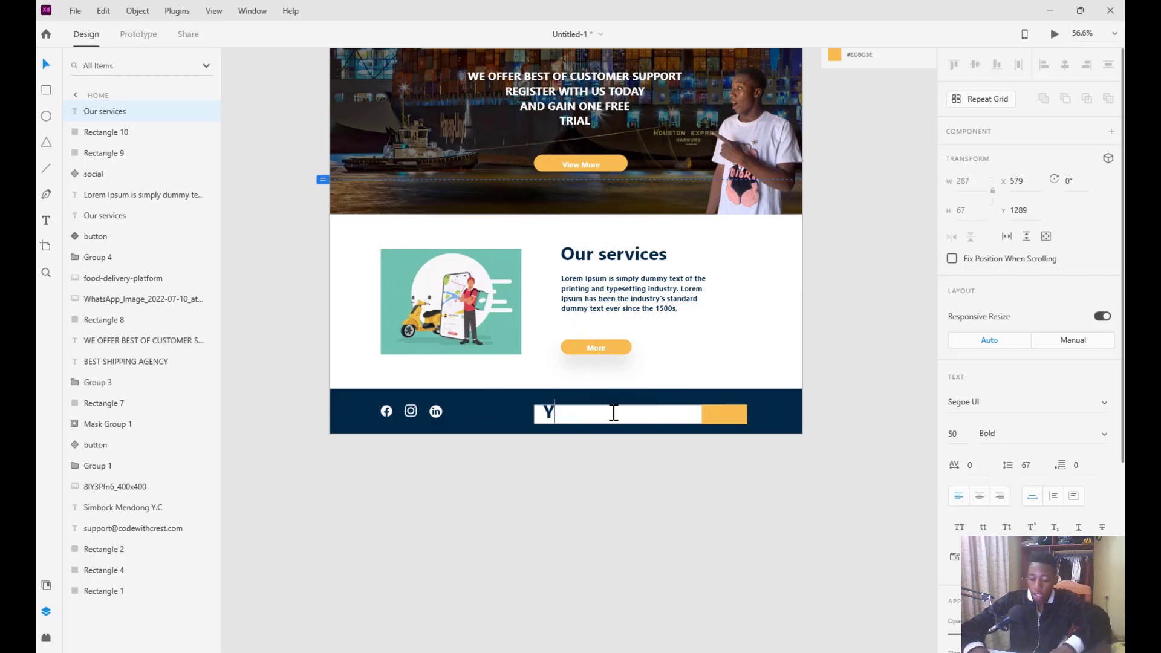
text(our email)
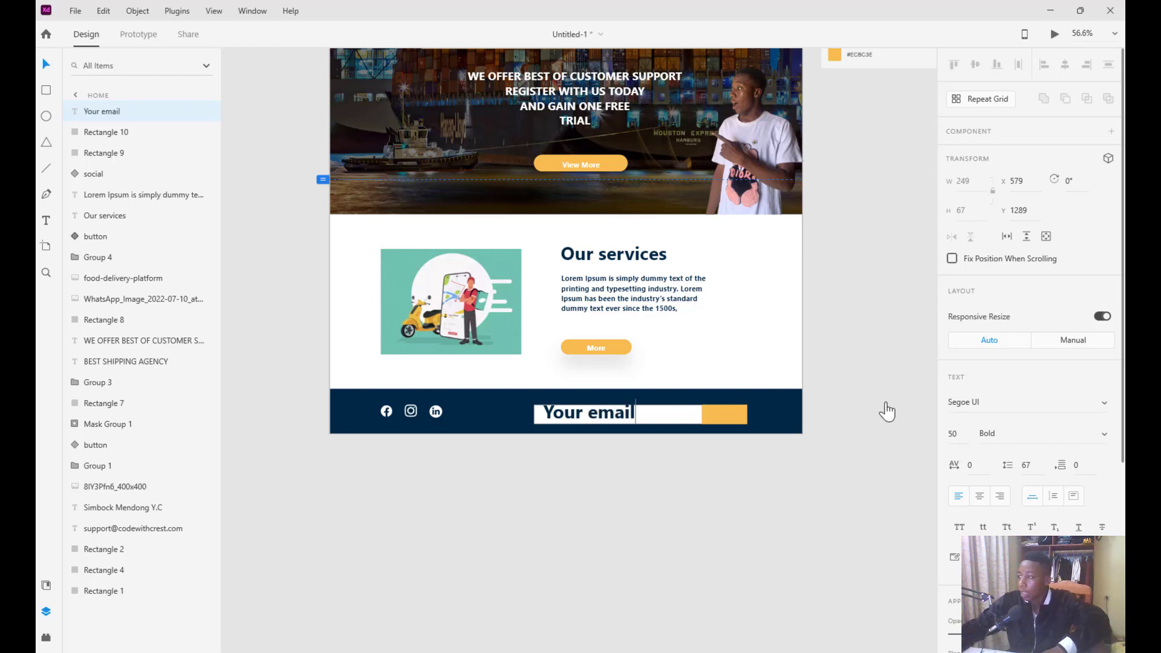
click(49, 65)
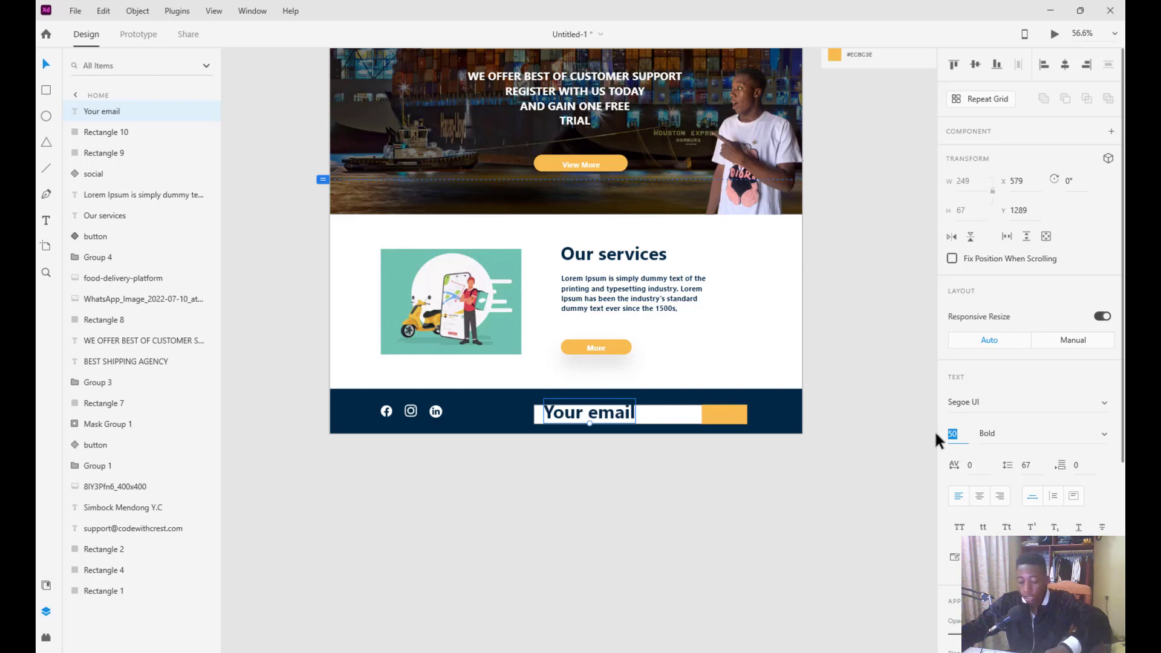
text(30)
key(Return)
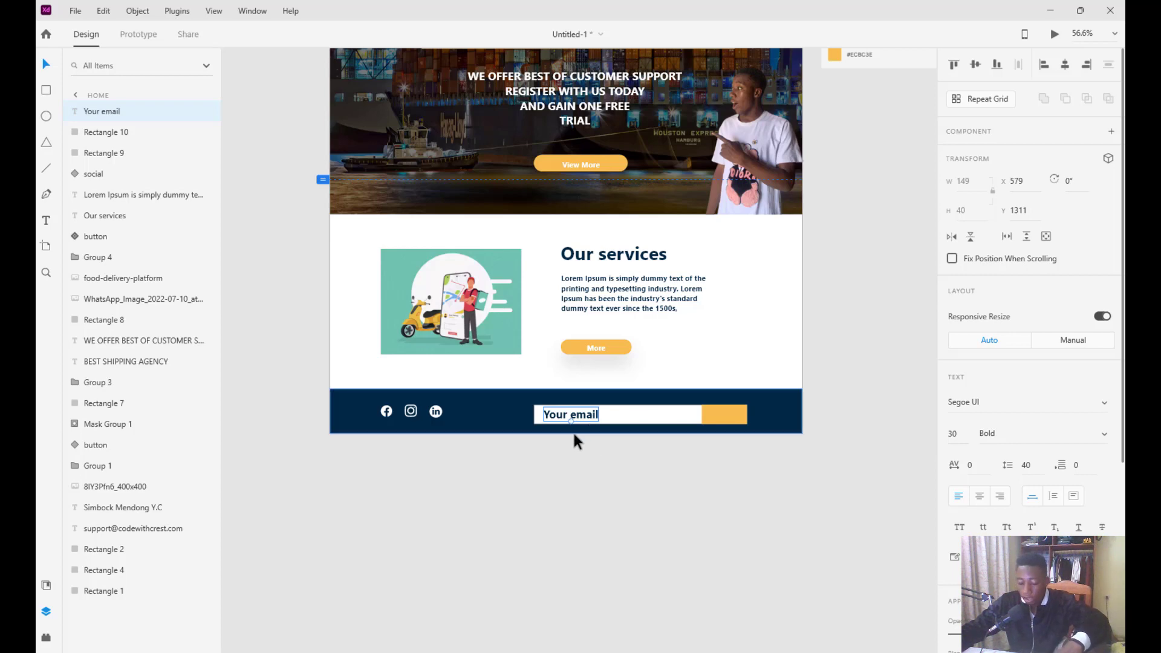
mouse_move(574, 416)
mouse_down()
mouse_move(651, 422)
mouse_move(559, 415)
mouse_up()
click(612, 255)
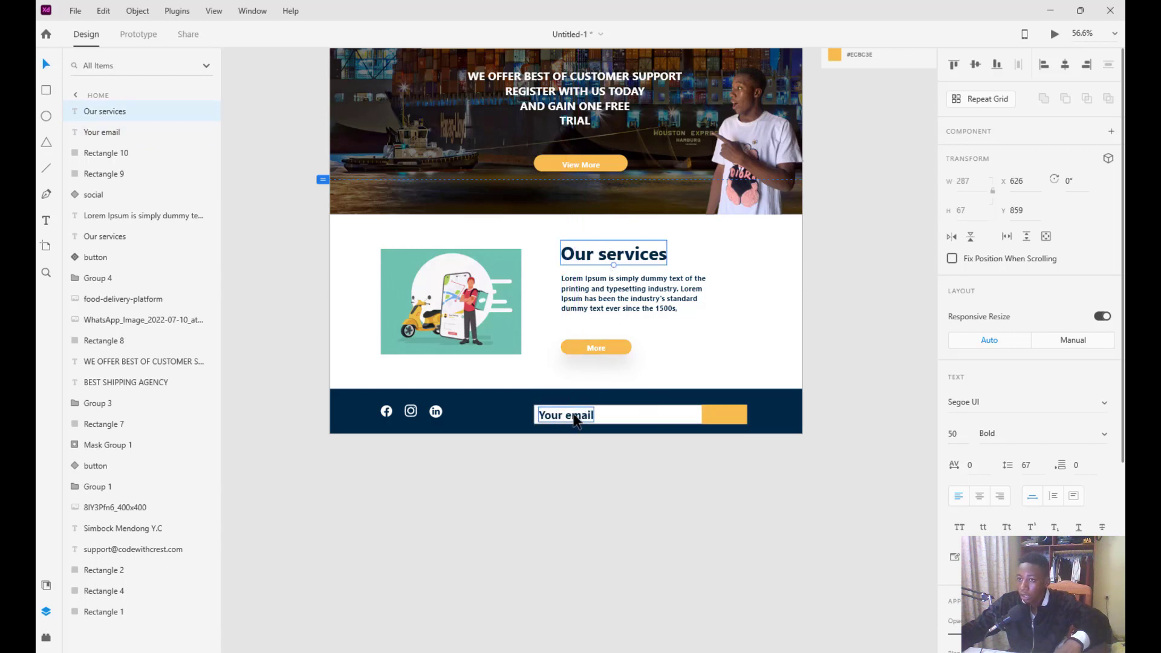
Turn a heading copy in the footer into 'Subscribe' text at font size 25
drag(614, 274, 661, 415)
double_click(664, 416)
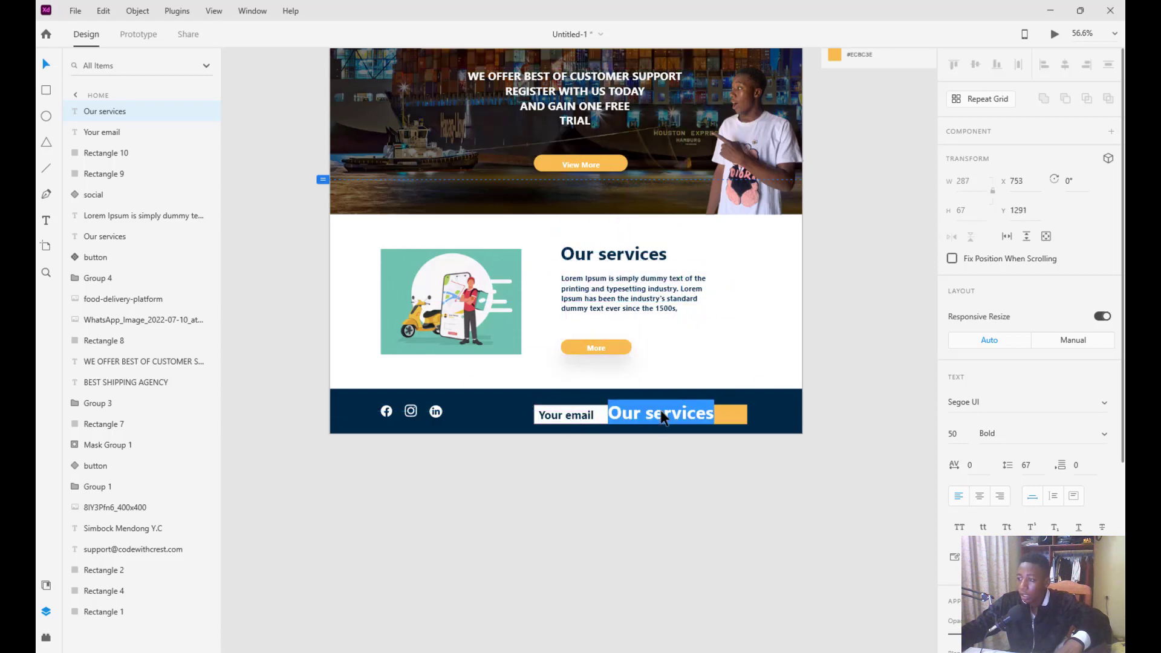
text(Subscribe)
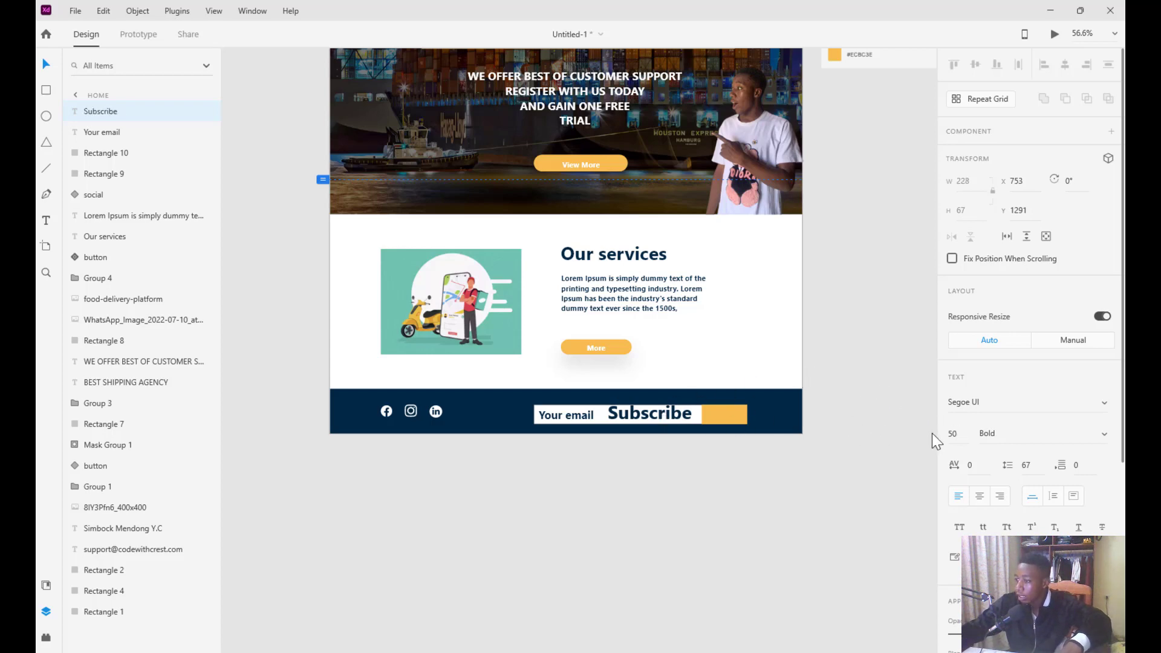
text(3)
key(Return)
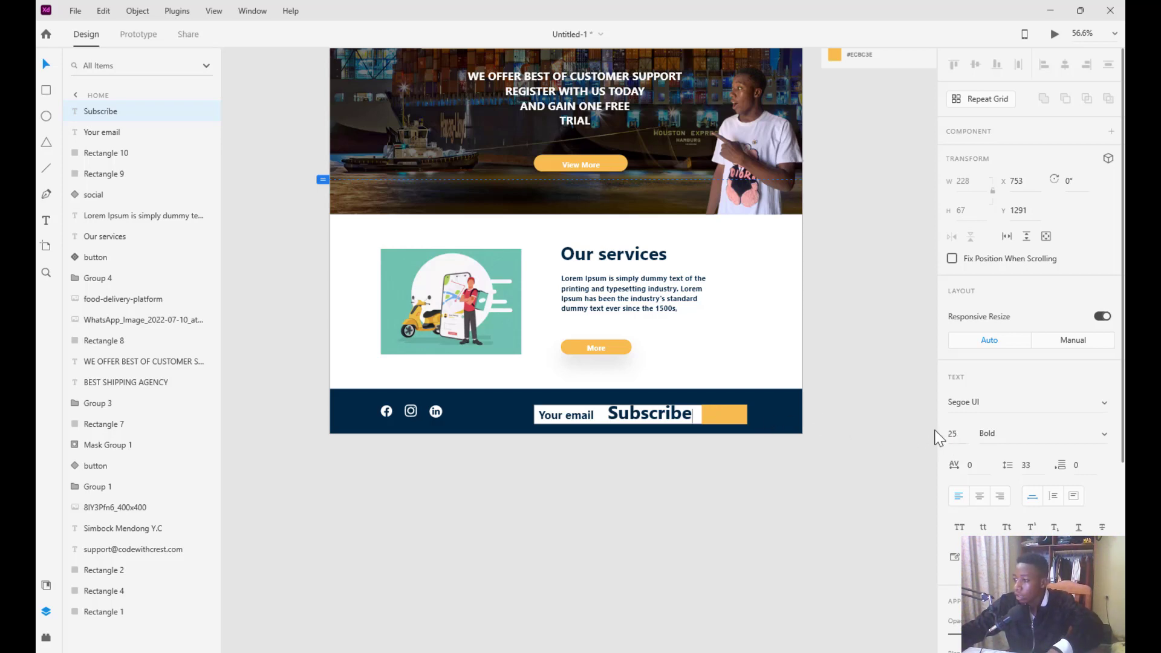
key(Return)
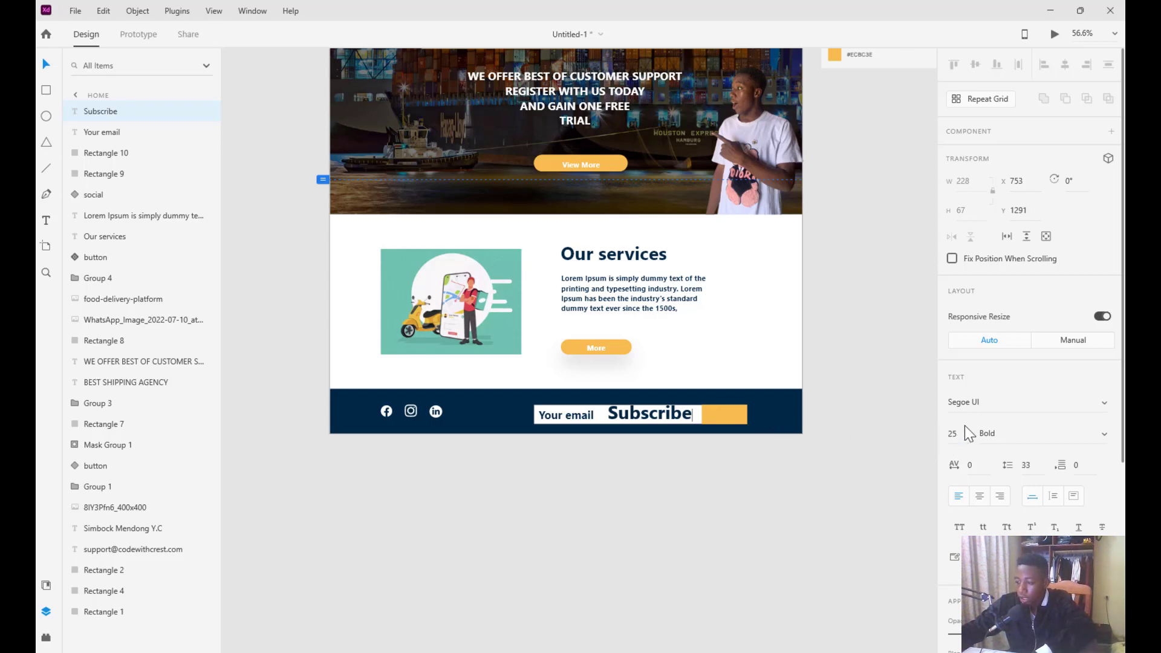
key(Escape)
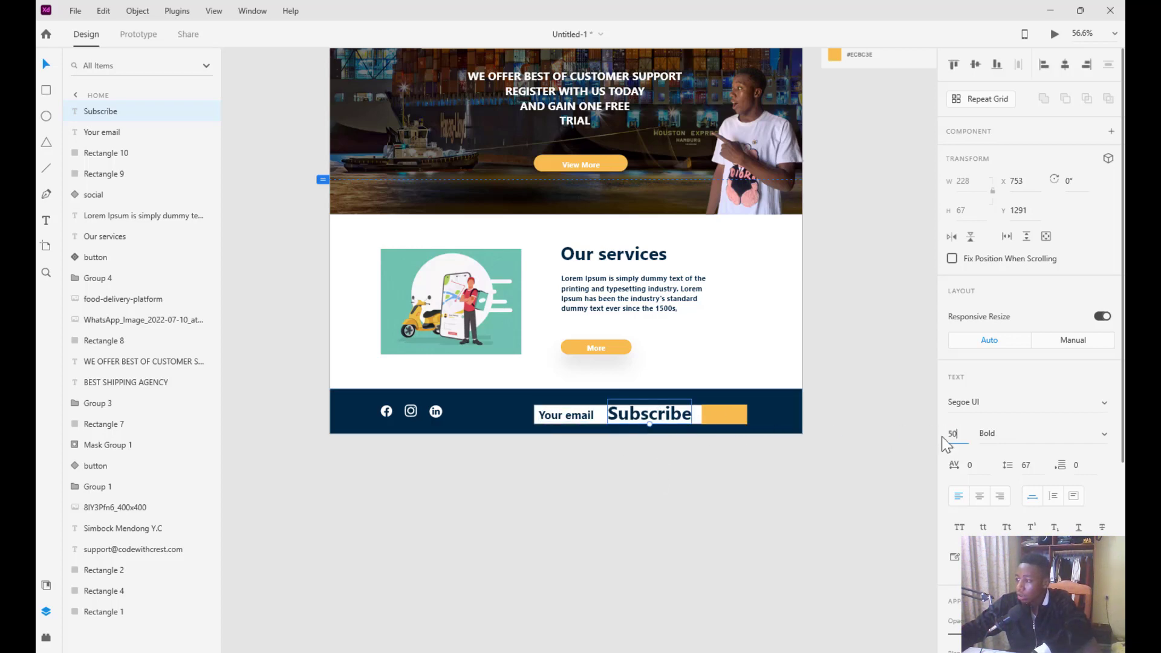
text(25)
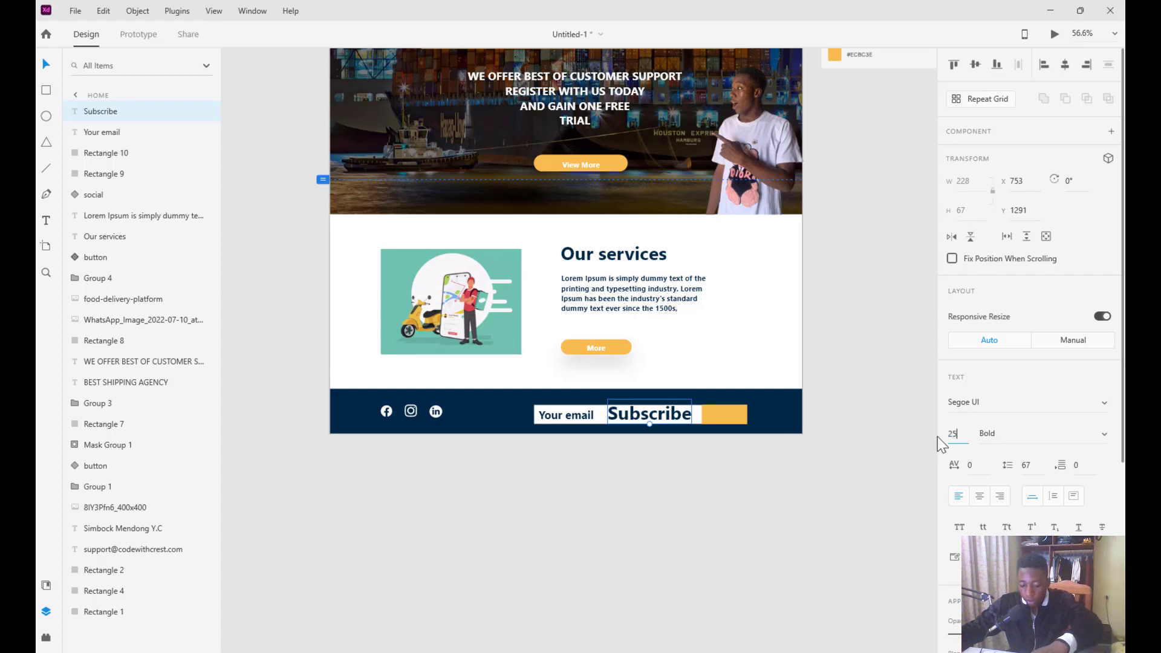
key(Return)
Place the Subscribe text on the orange button and make it white (FFFFFF)
drag(624, 418, 723, 422)
scroll(1036, 461, down, 5)
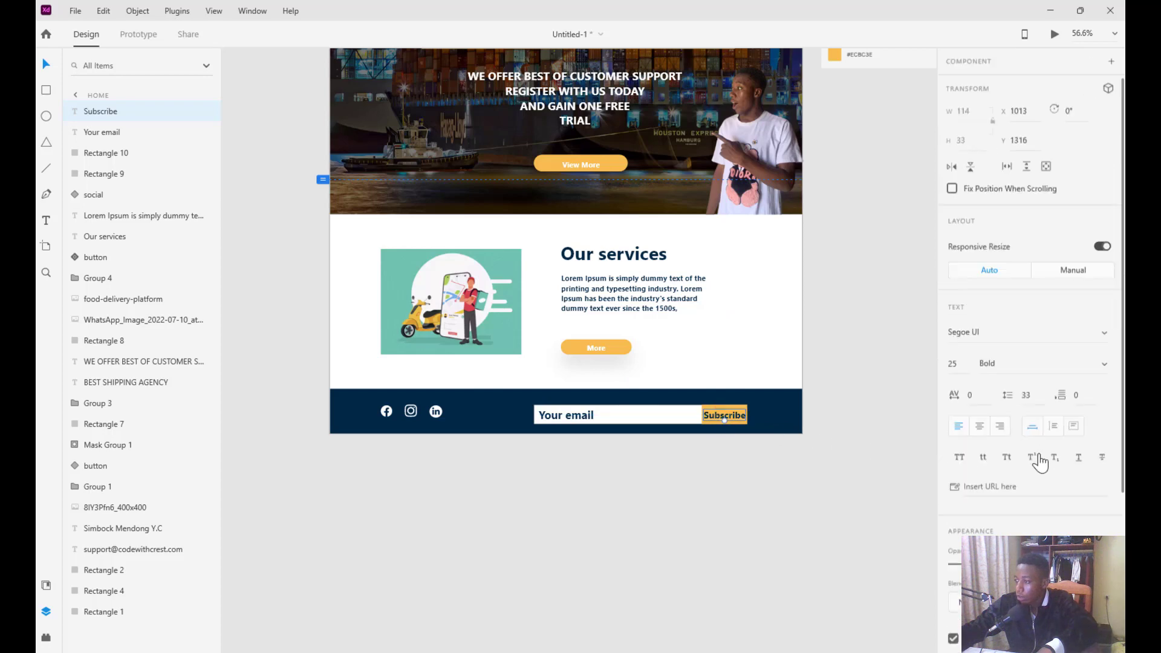
click(981, 432)
click(854, 414)
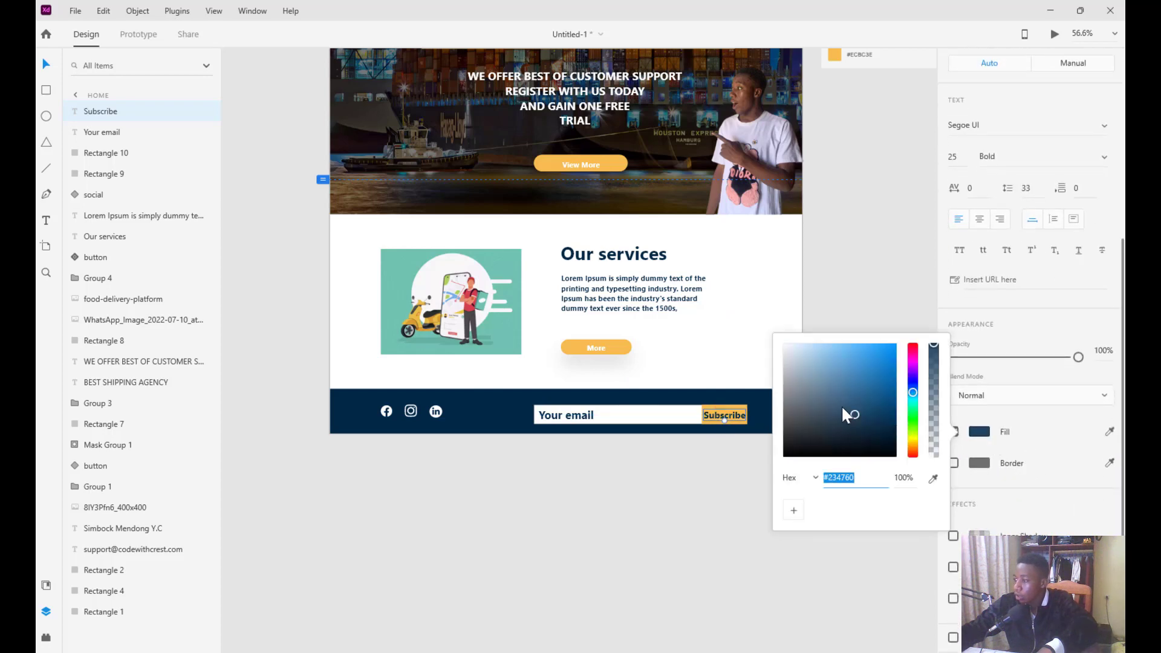
text(ffffff)
key(Return)
click(866, 303)
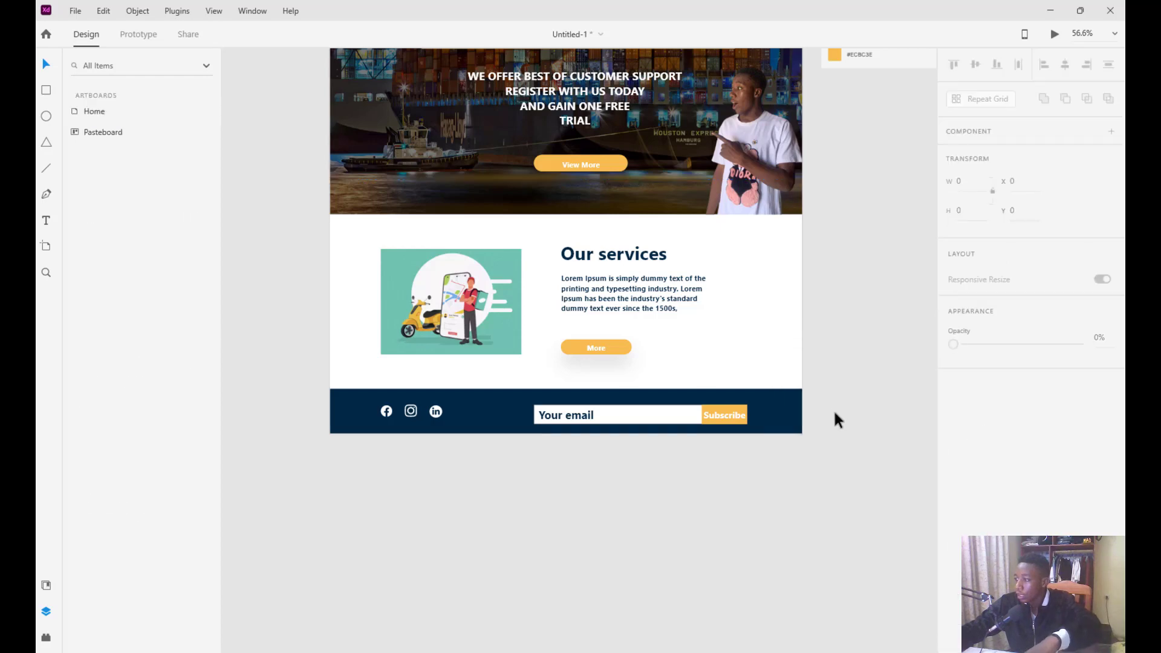
Scroll up to view the complete Home artboard from header to email-signup footer, then open the File menu
scroll(615, 334, up, 5)
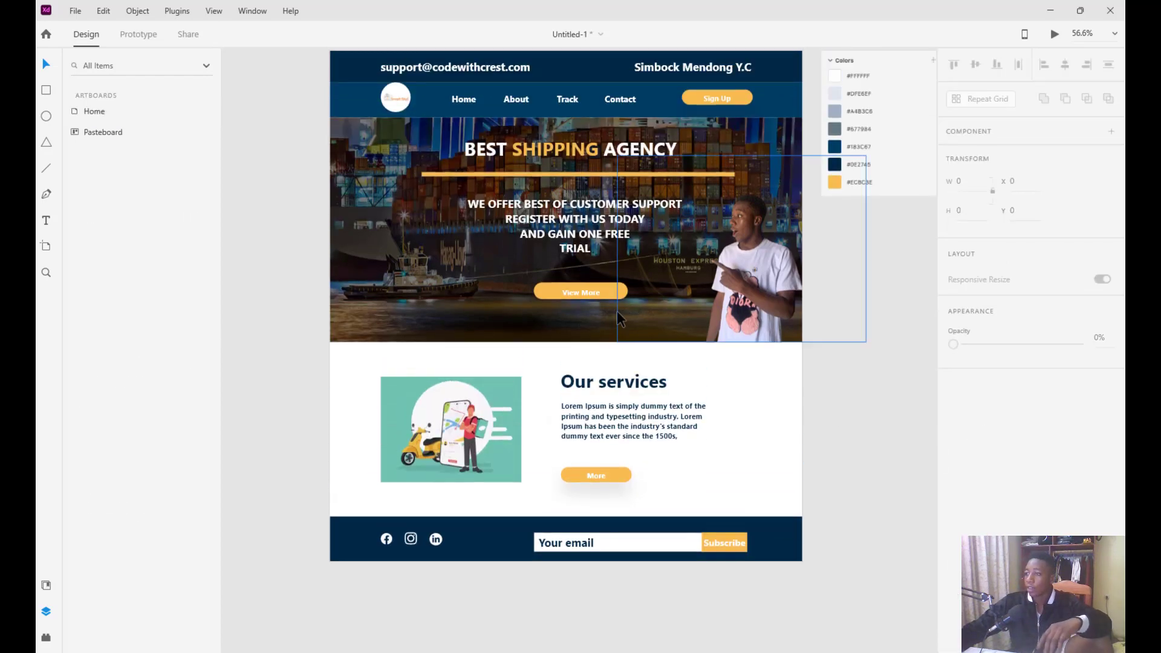
scroll(618, 318, up, 2)
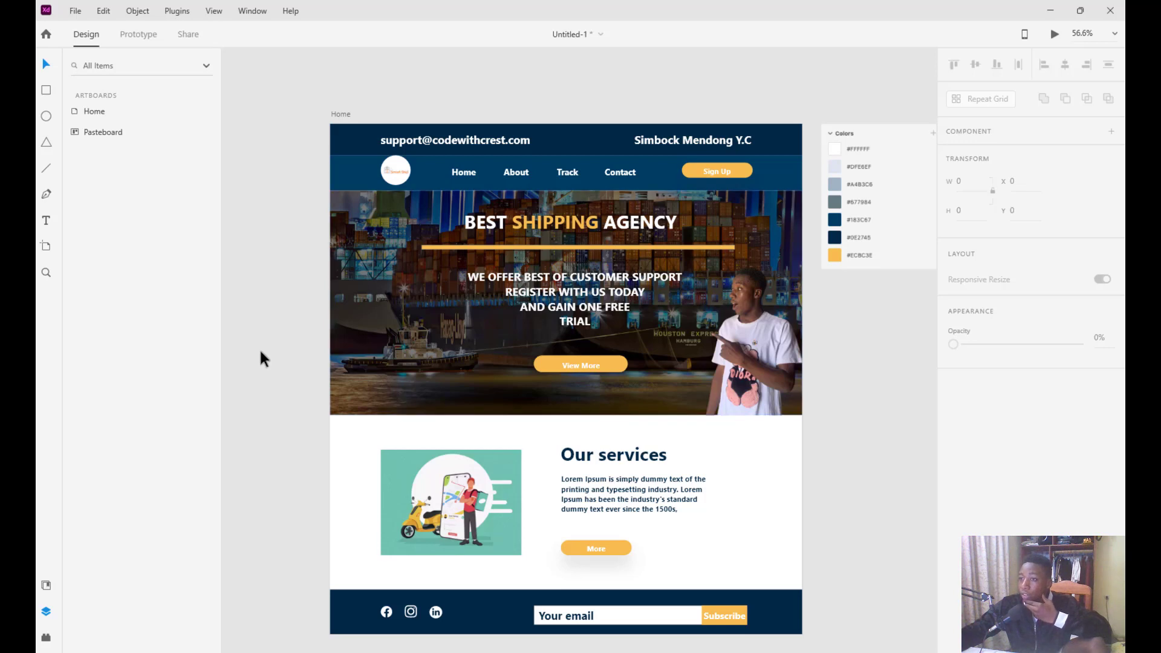
click(71, 17)
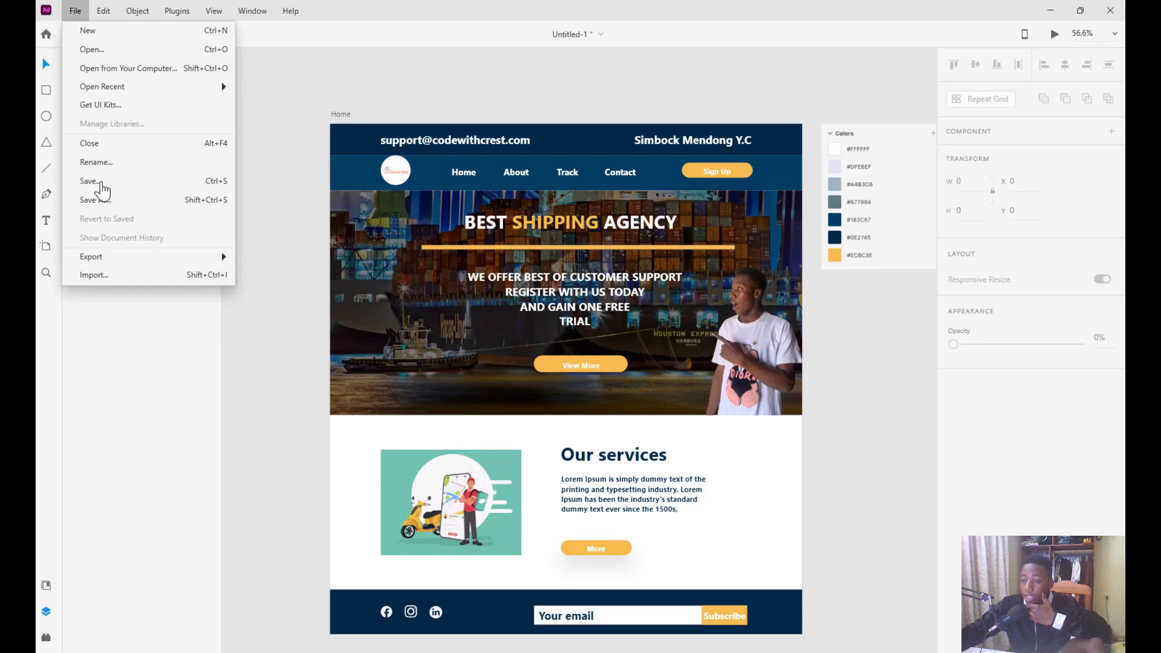
Save the design as the XD file 'shipping try' in Documents
click(100, 189)
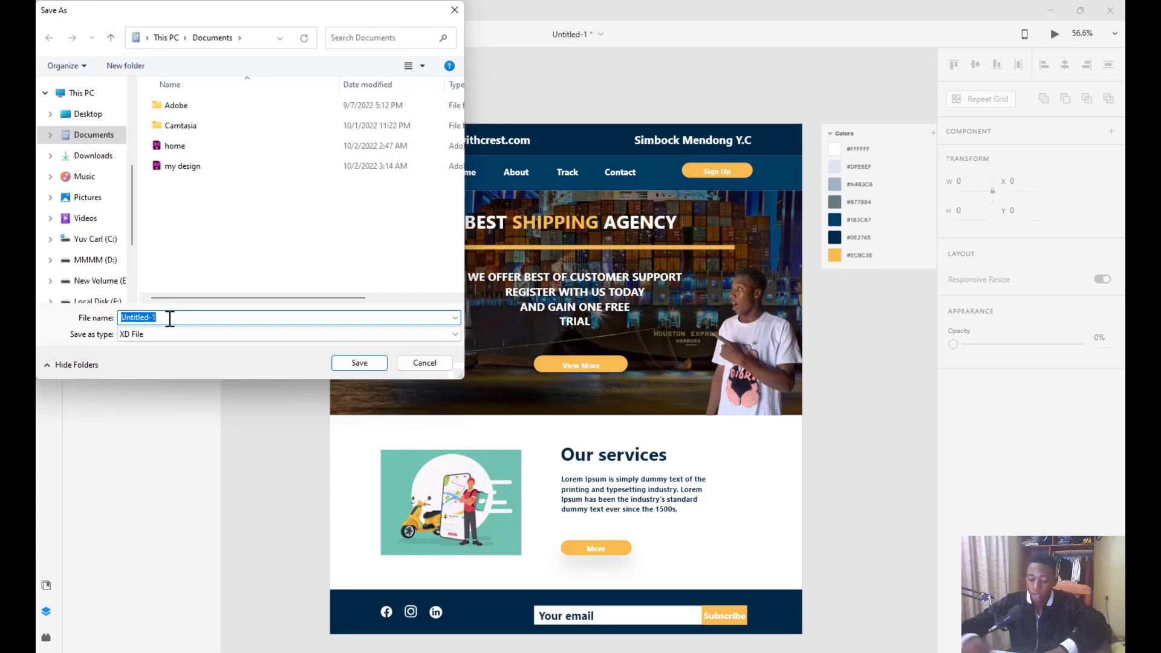
text(shipping)
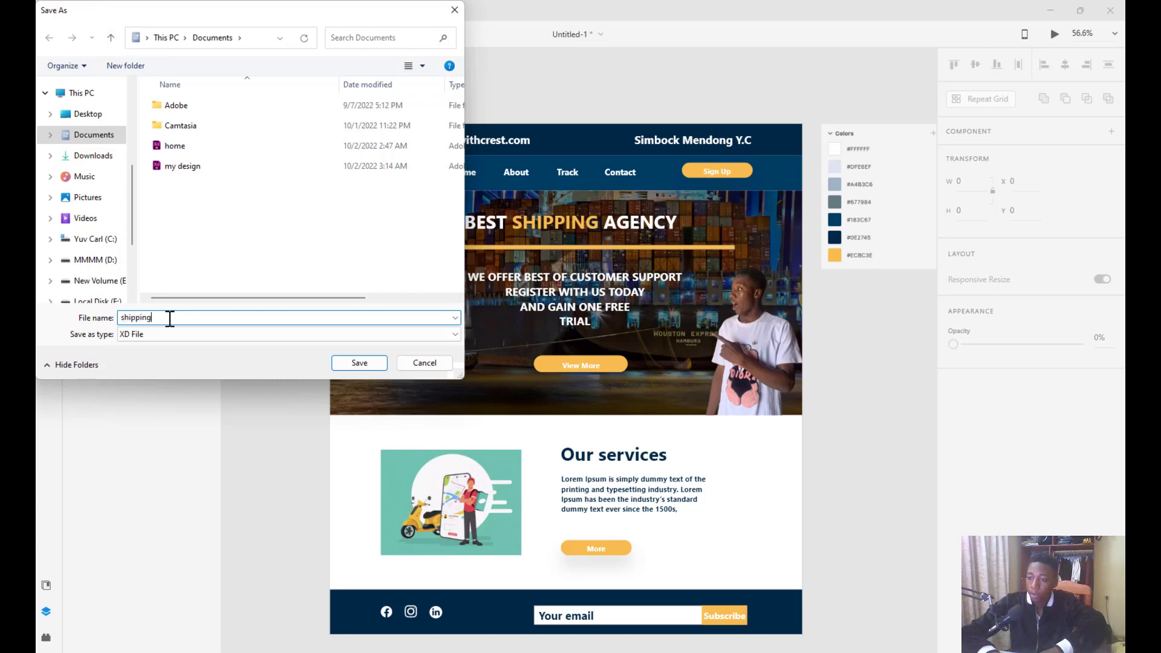
text( try)
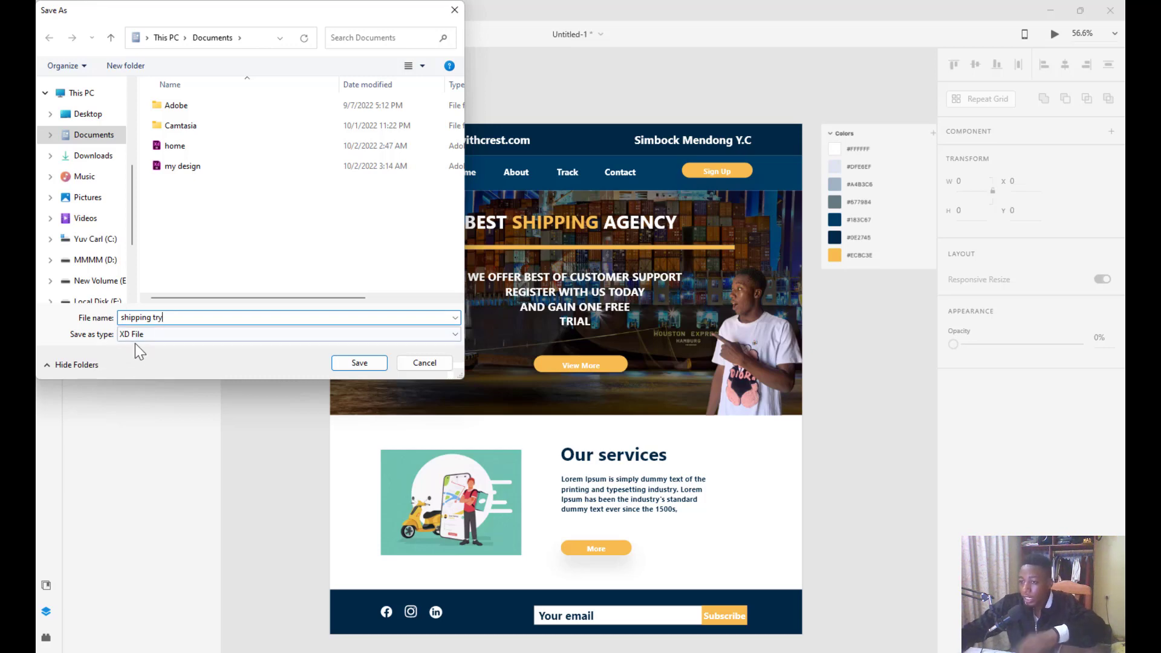
click(154, 334)
click(153, 334)
click(153, 334)
click(154, 334)
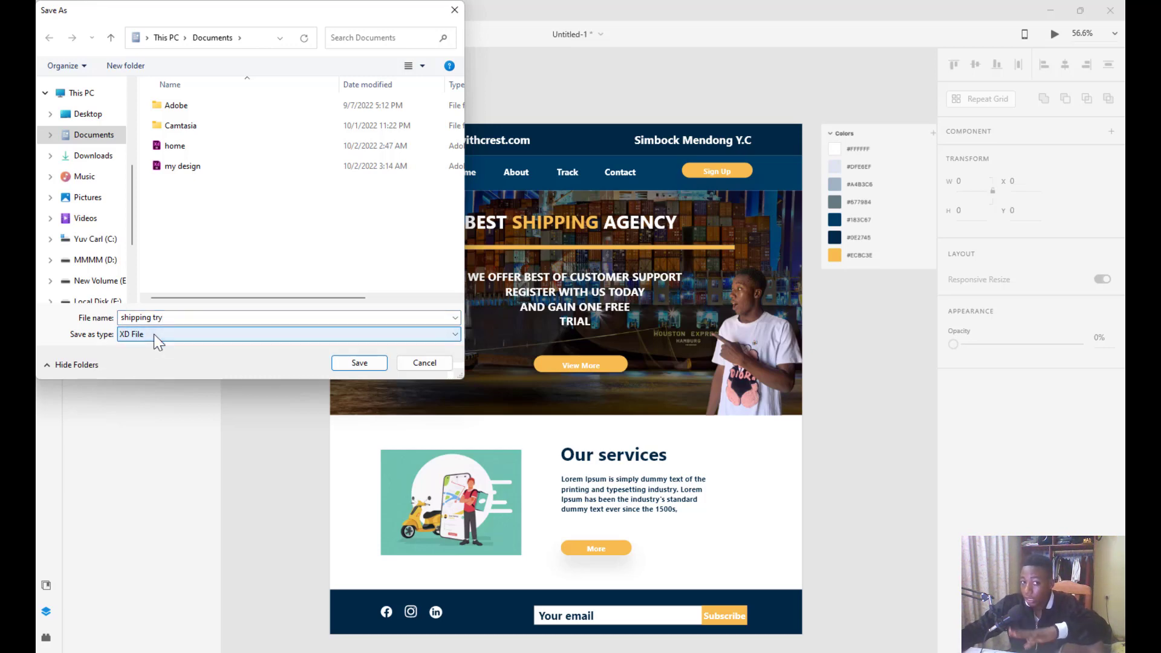
click(360, 362)
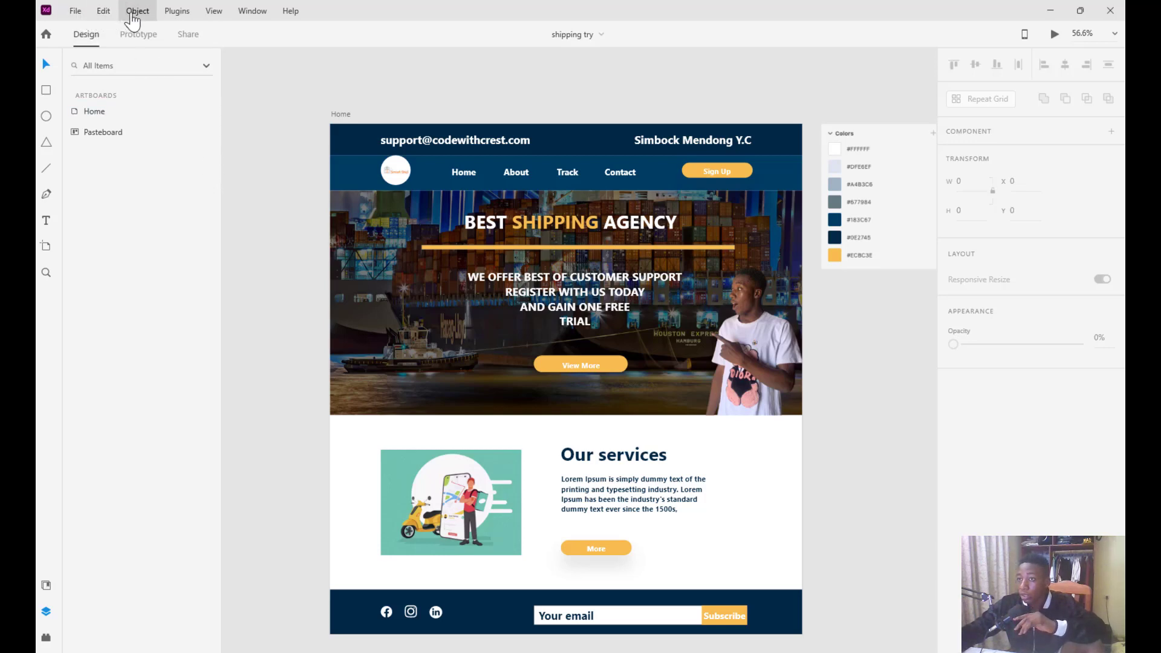
click(1054, 35)
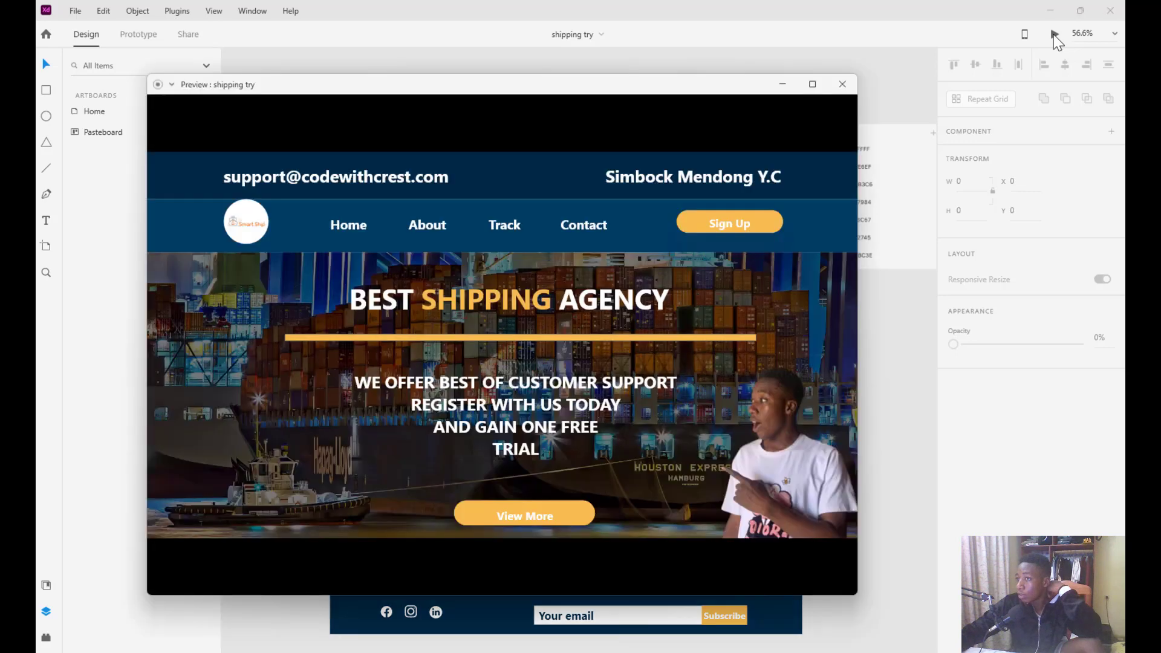
drag(424, 88, 469, 83)
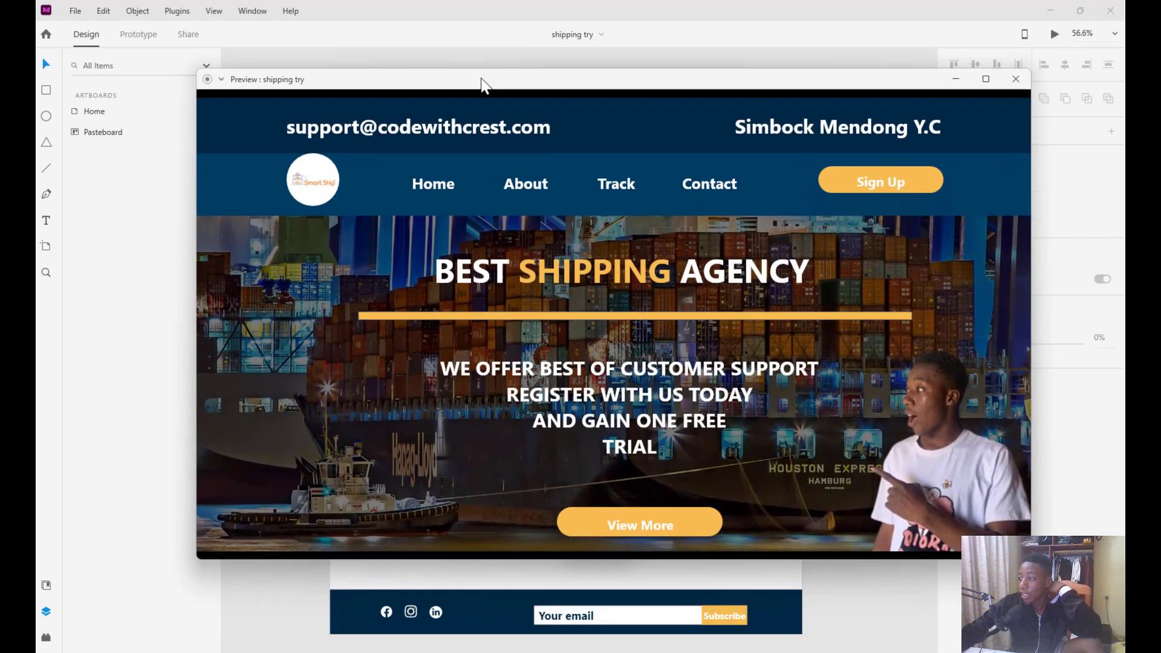
scroll(502, 313, down, 1)
scroll(502, 313, down, 5)
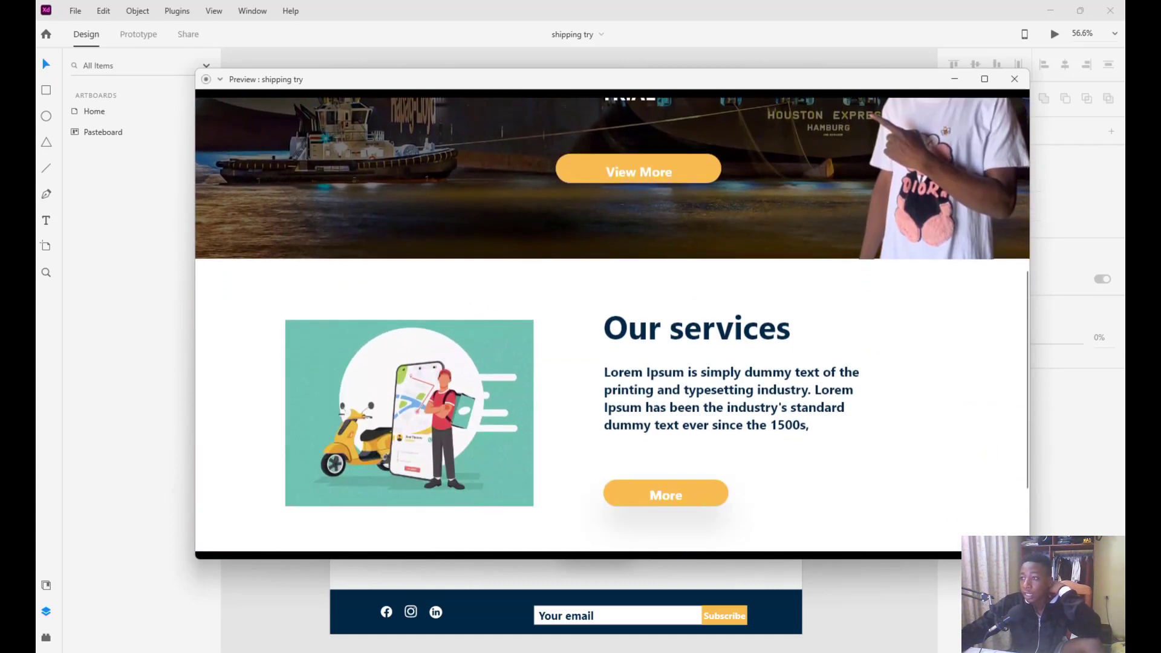
scroll(502, 314, down, 2)
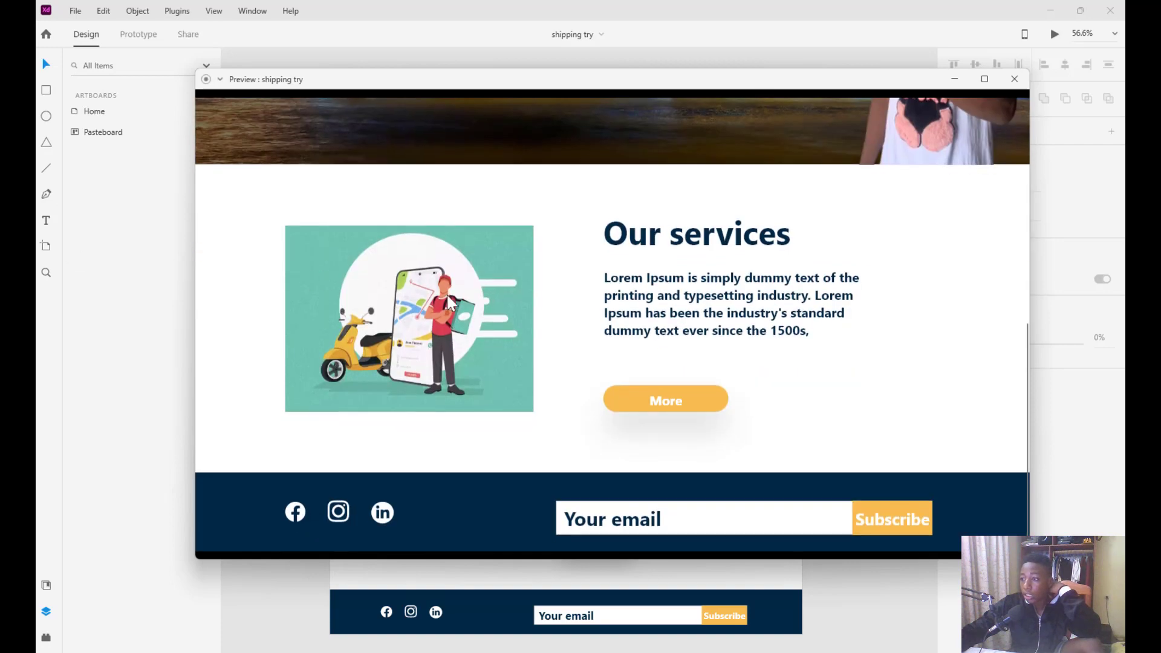
scroll(446, 295, up, 5)
scroll(446, 295, down, 5)
scroll(447, 293, up, 7)
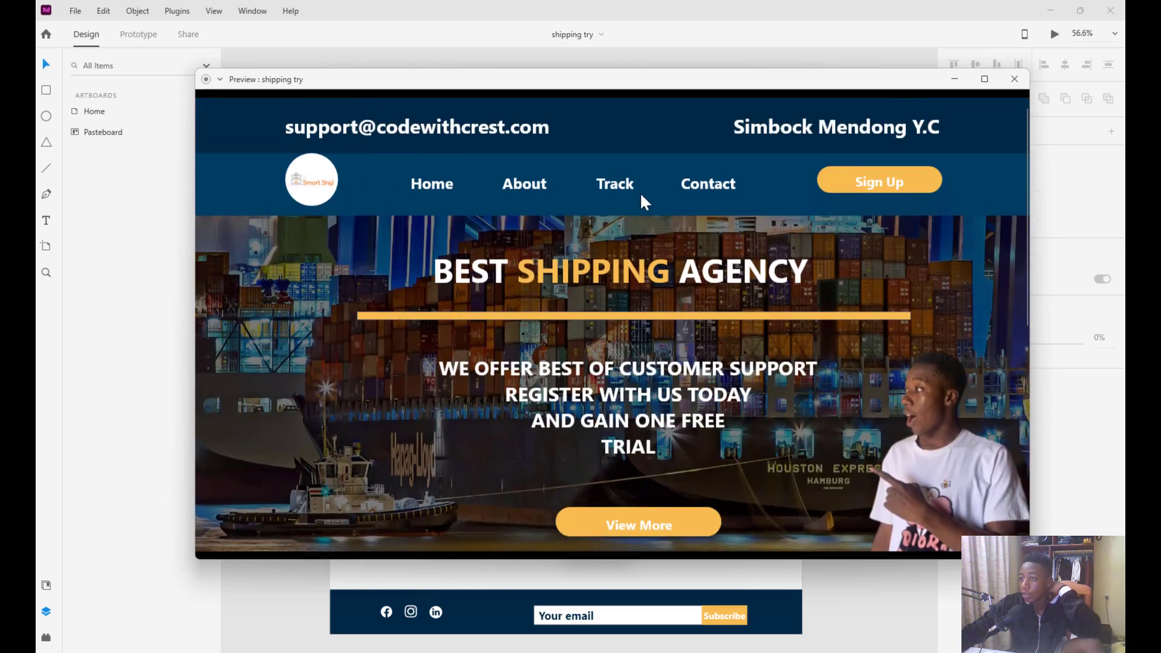
scroll(868, 374, down, 7)
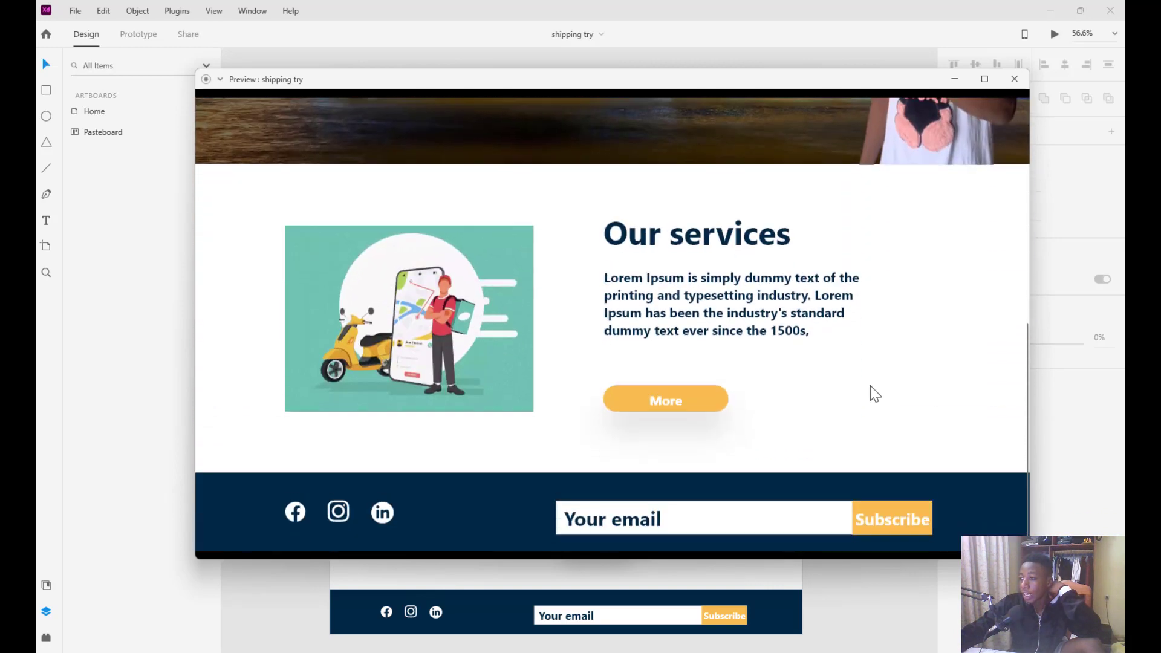
scroll(870, 386, up, 7)
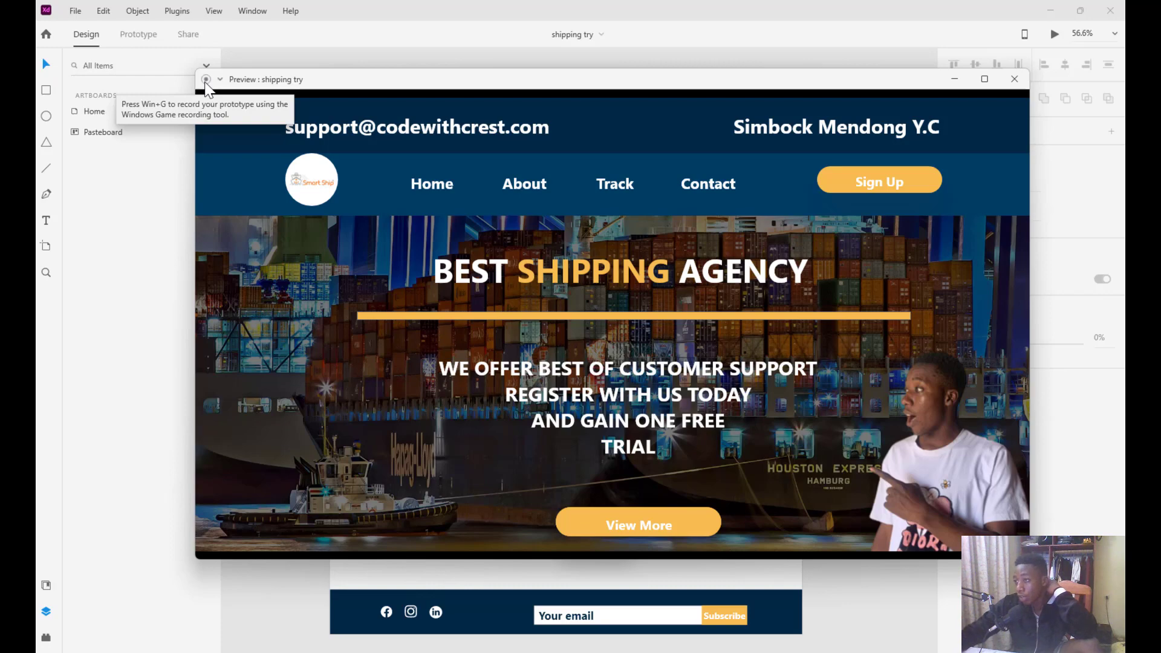
click(1014, 79)
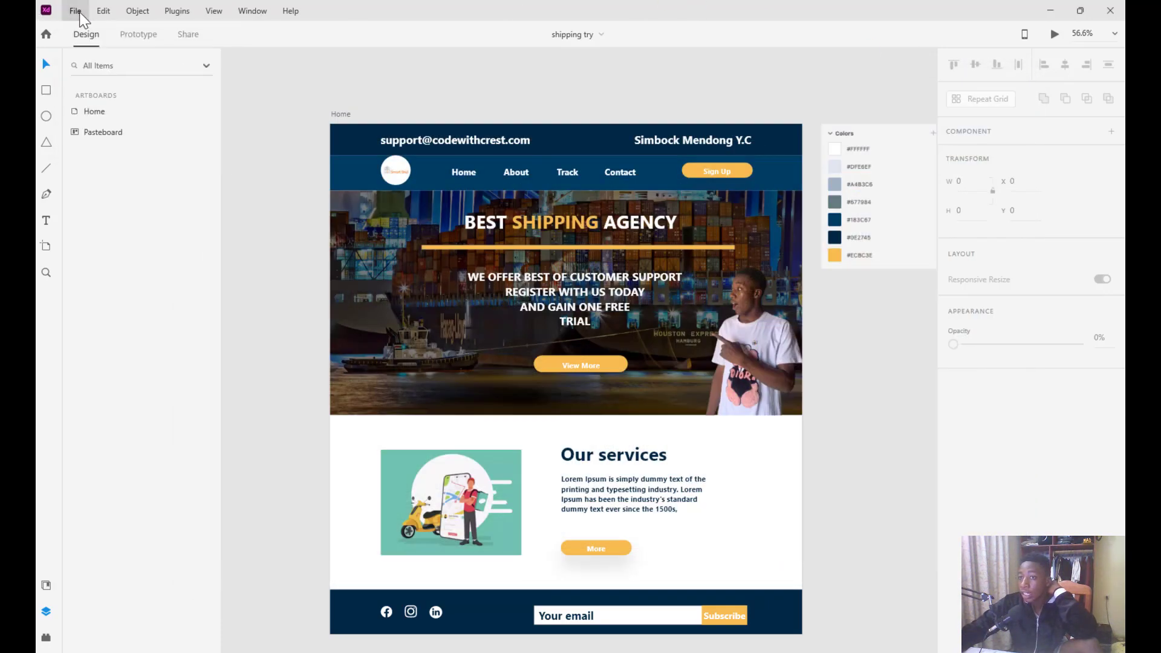
Export all artboards as 1x PNG images to the Downloads folder
click(75, 12)
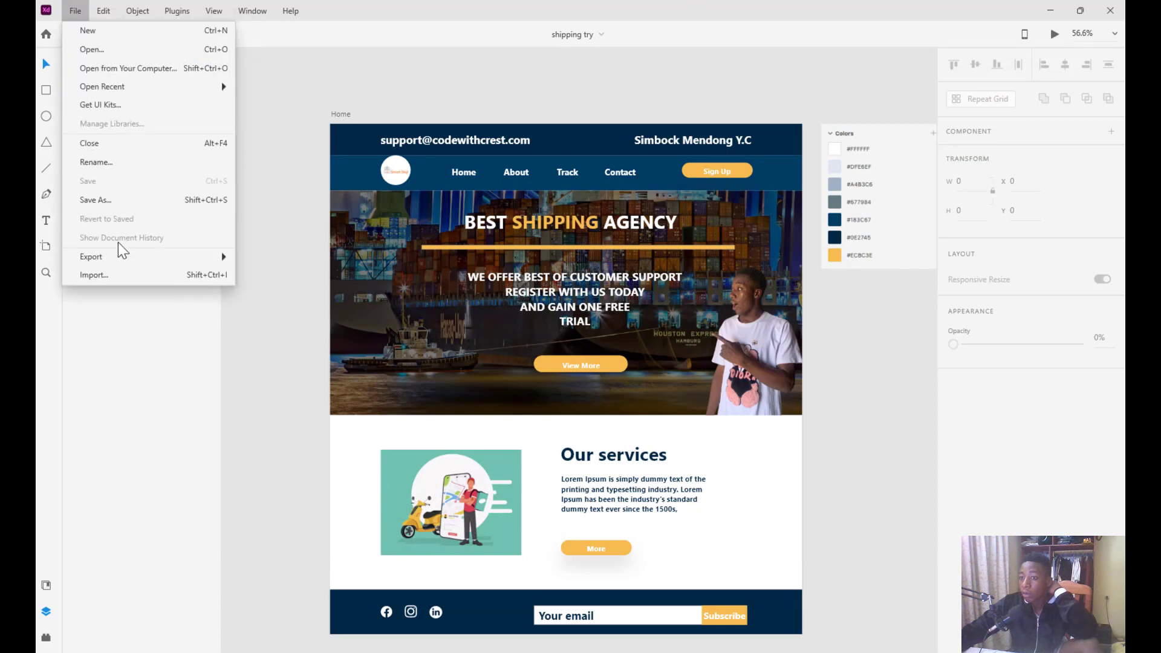
mouse_move(201, 264)
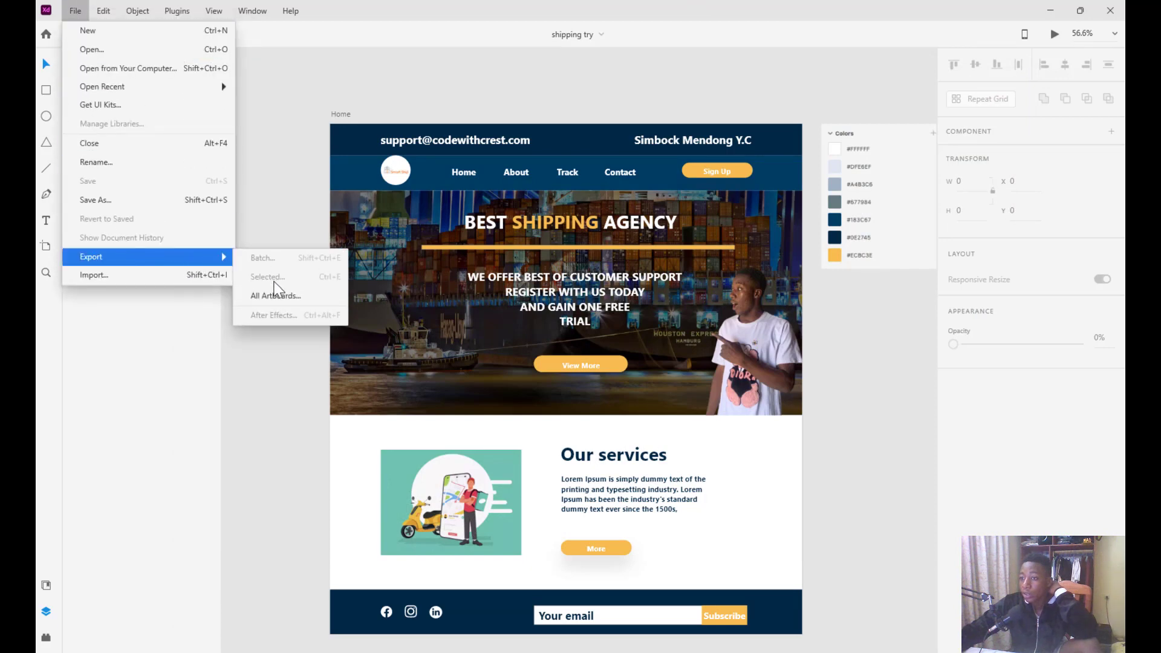
click(292, 296)
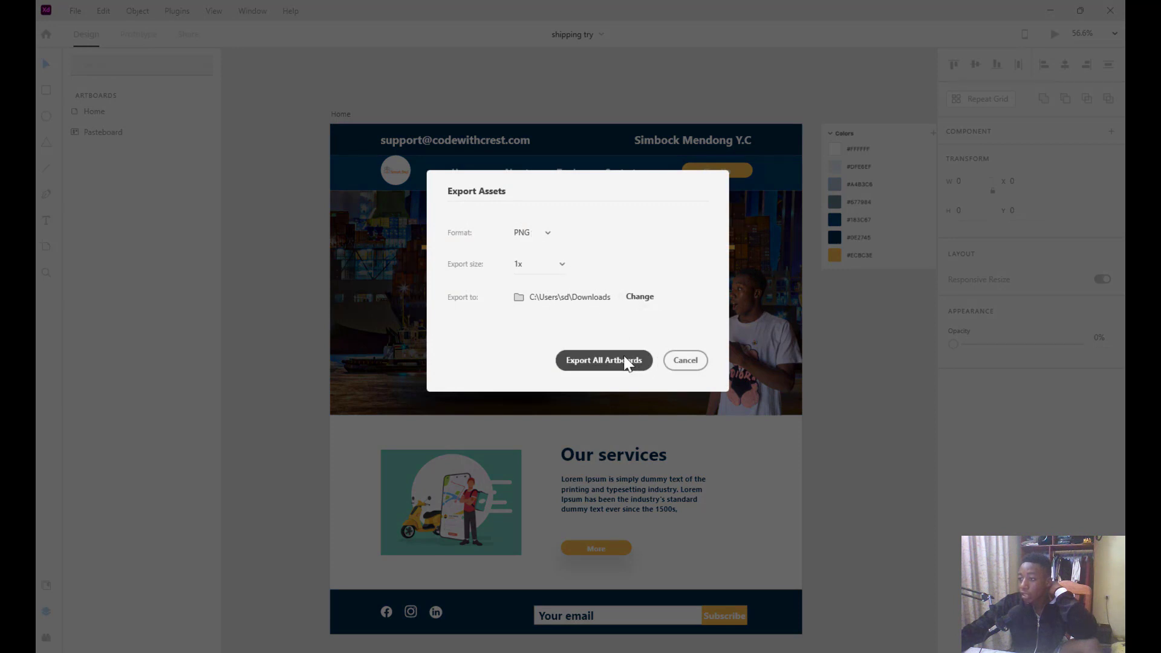
click(610, 362)
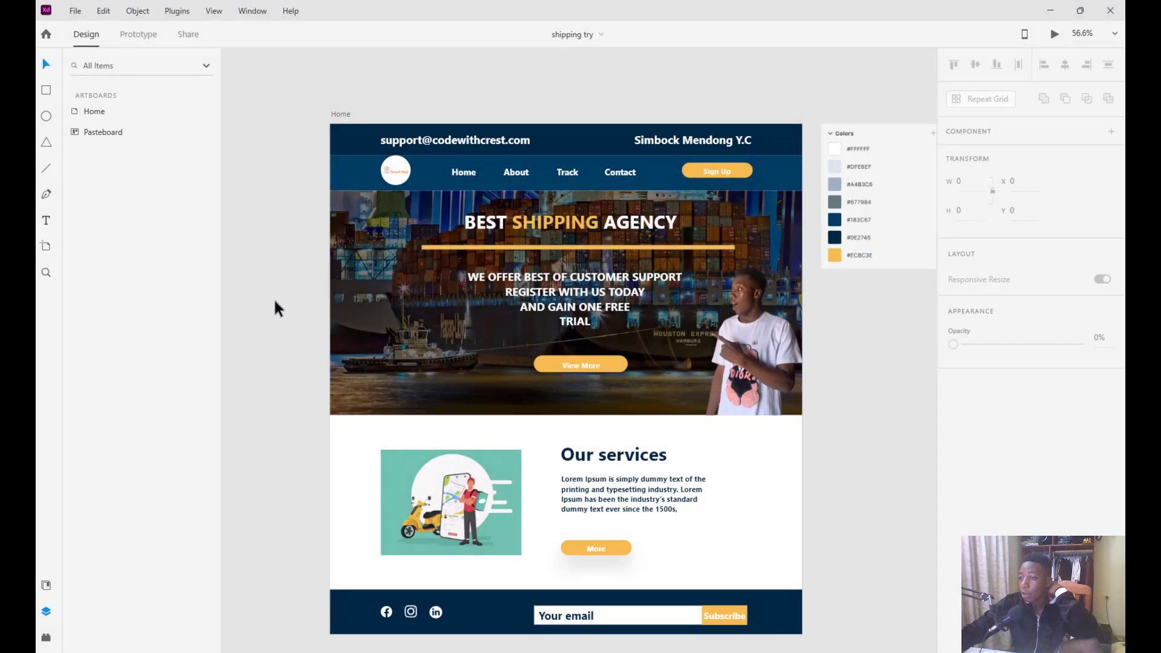
Go to the Downloads folder in File Explorer and select the exported Home PNG
click(592, 626)
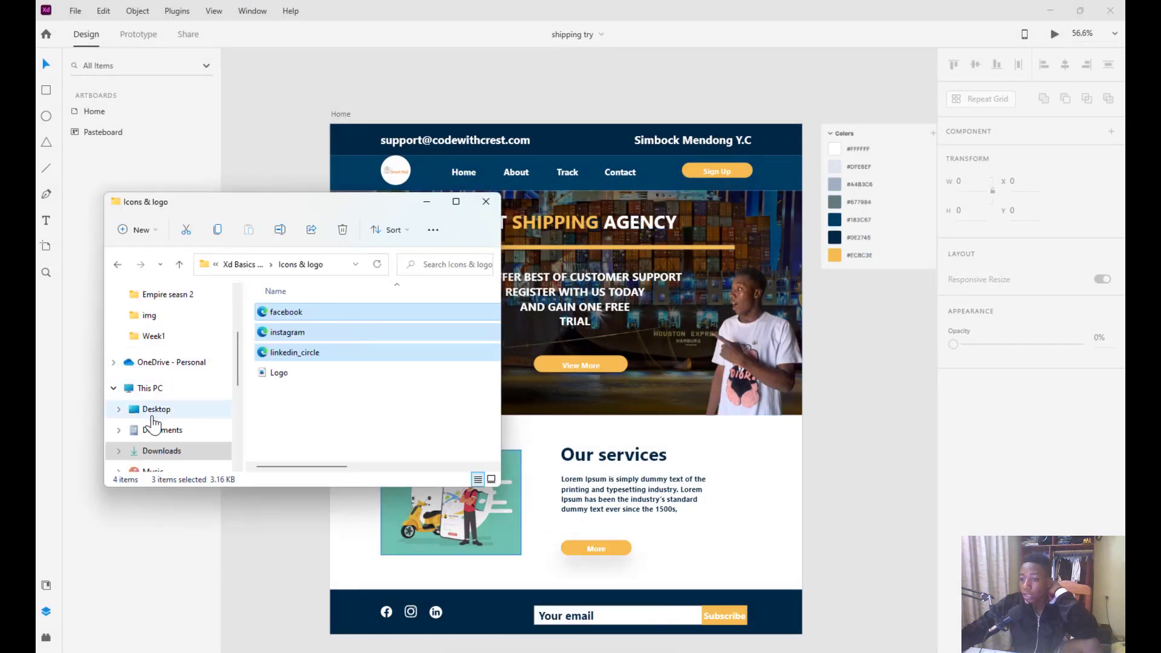
click(163, 451)
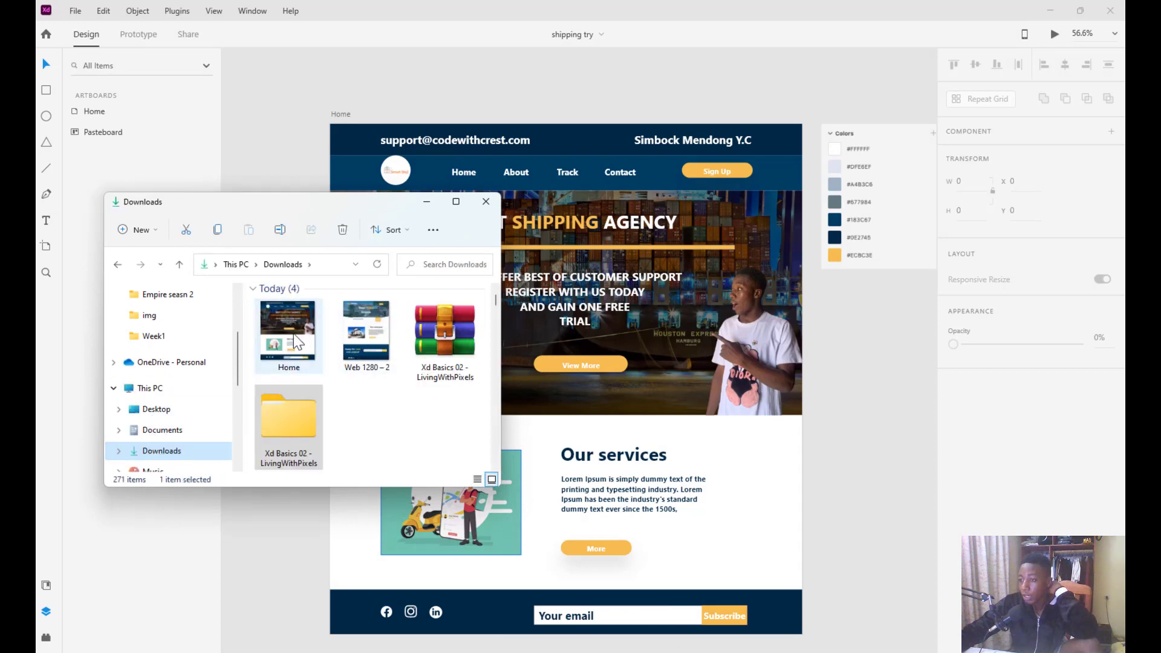
click(298, 345)
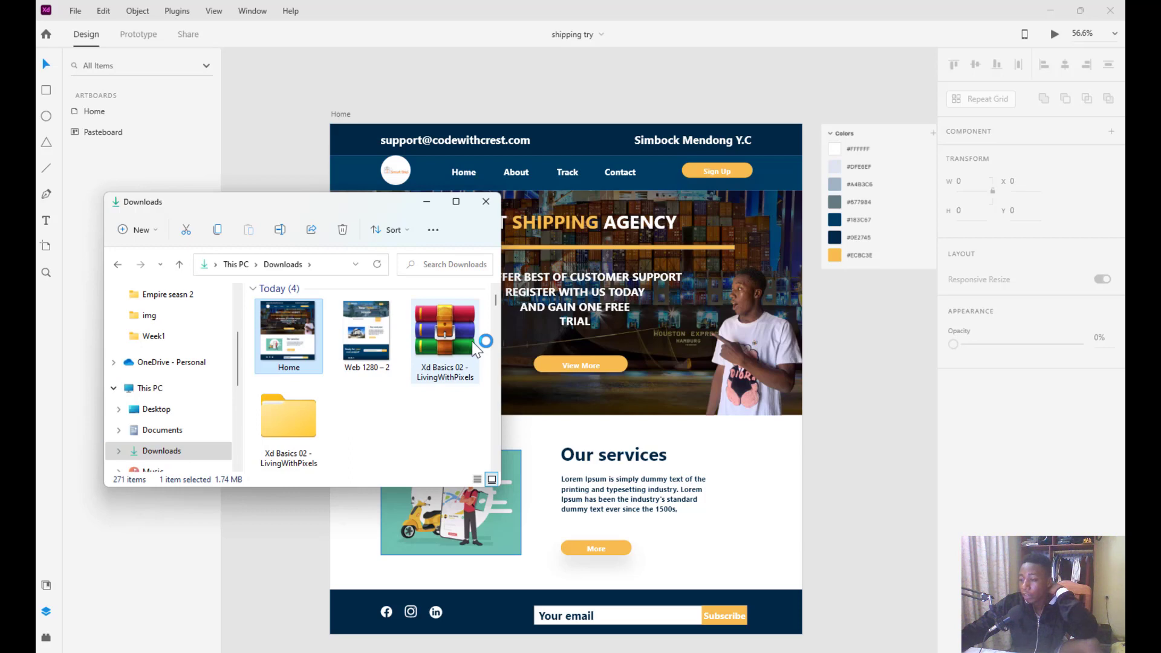